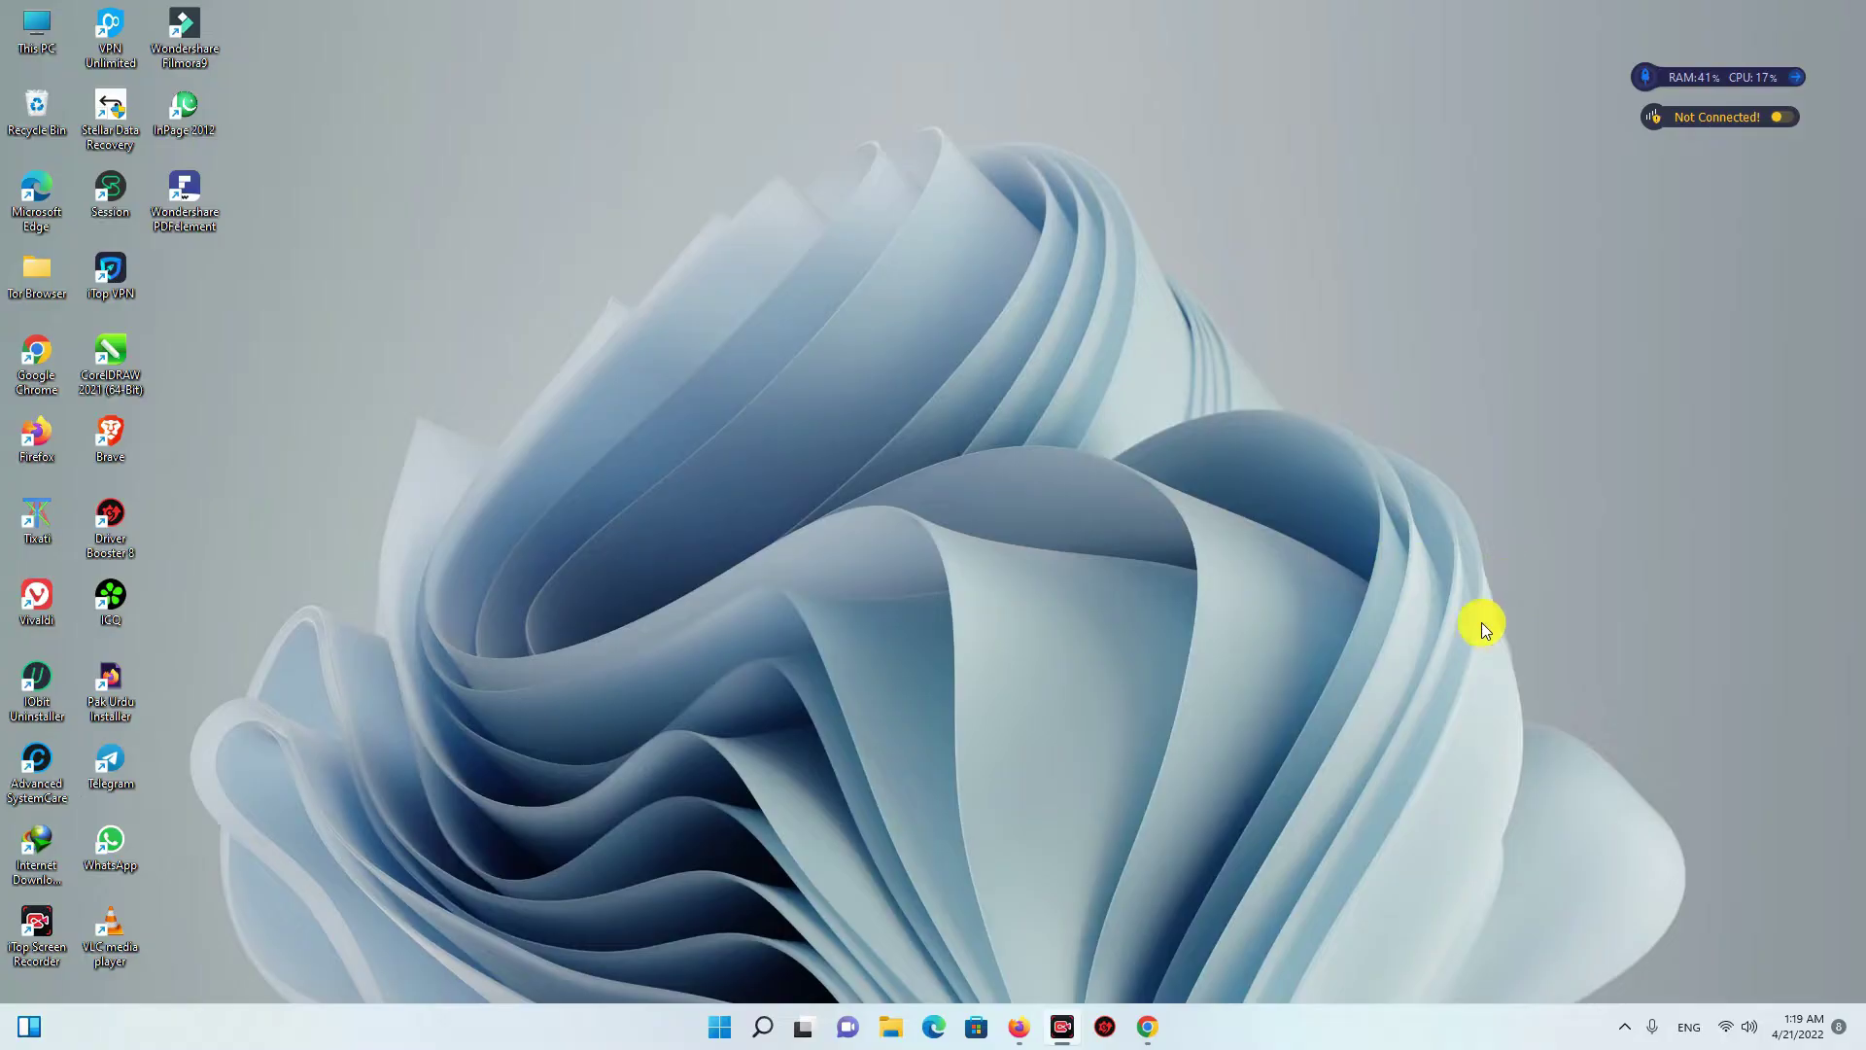
Step: Open Chrome in a maximized window and search Google for "opera" in a new tab
{"action": "left_click", "coordinate": [1149, 1024]}
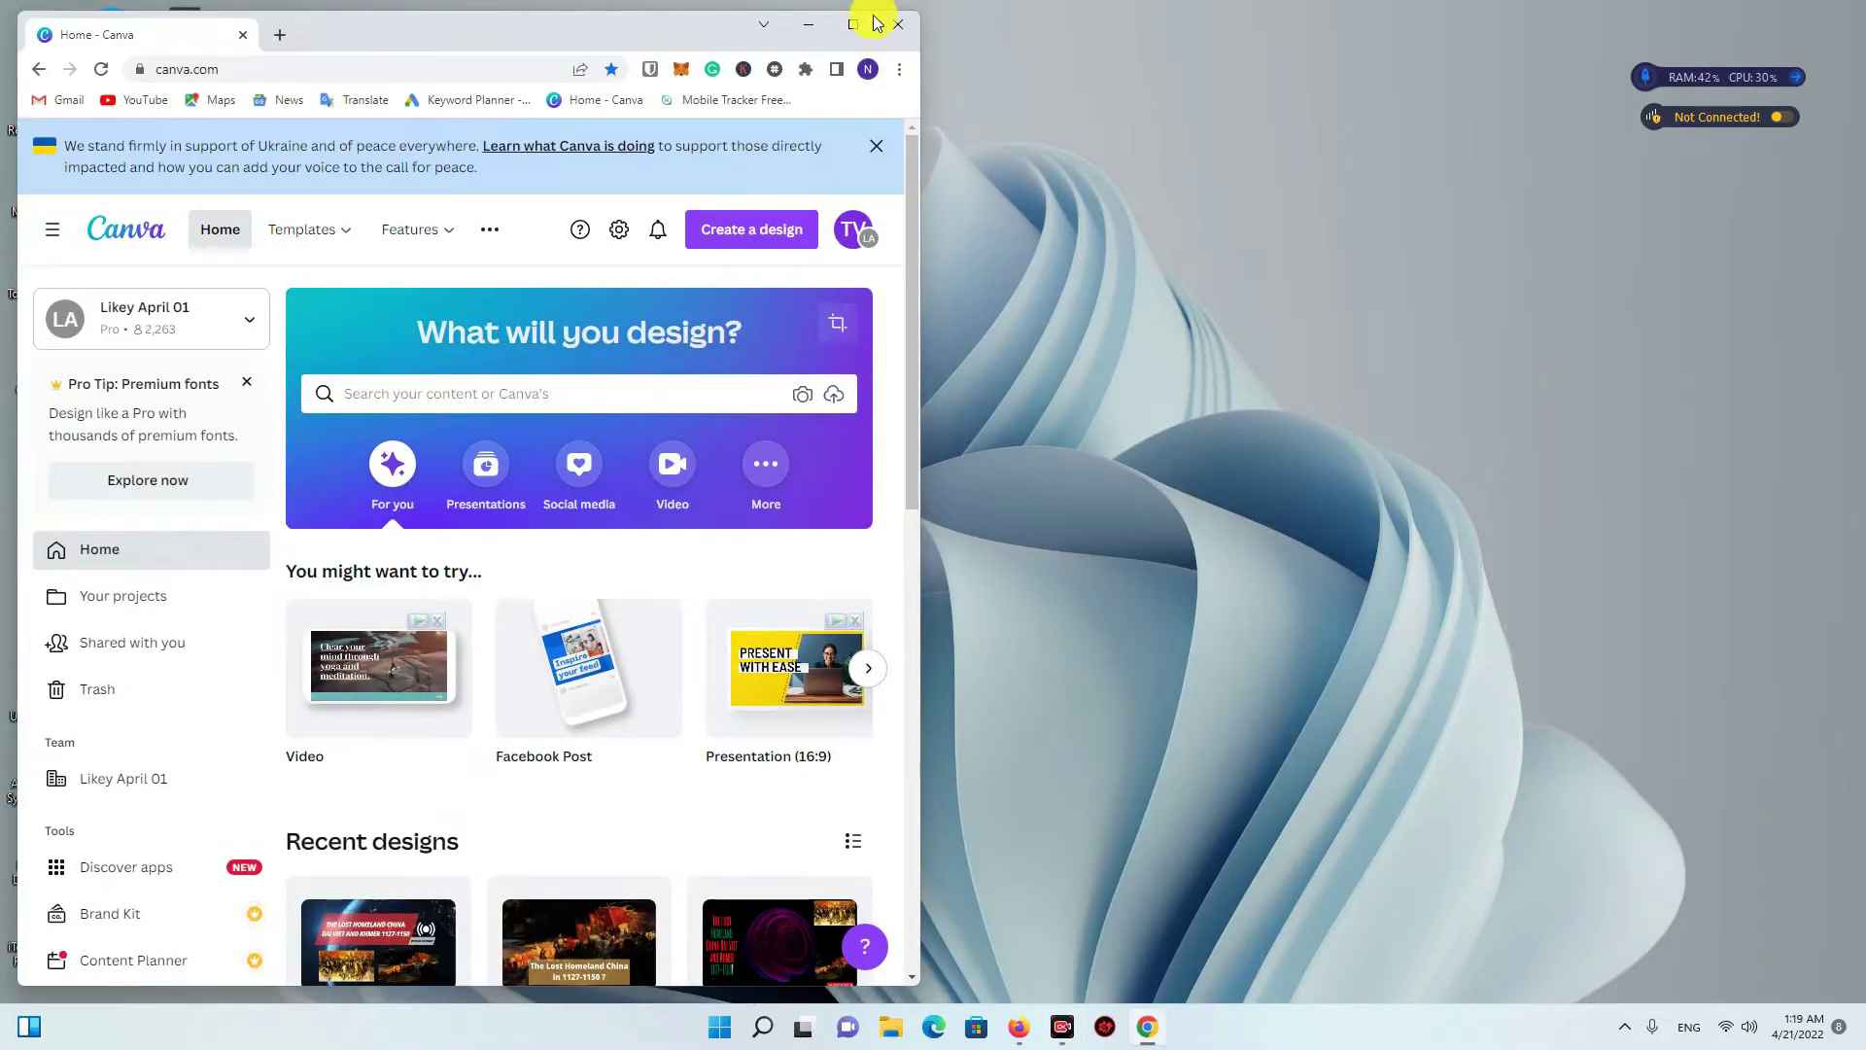
{"action": "left_click", "coordinate": [851, 36]}
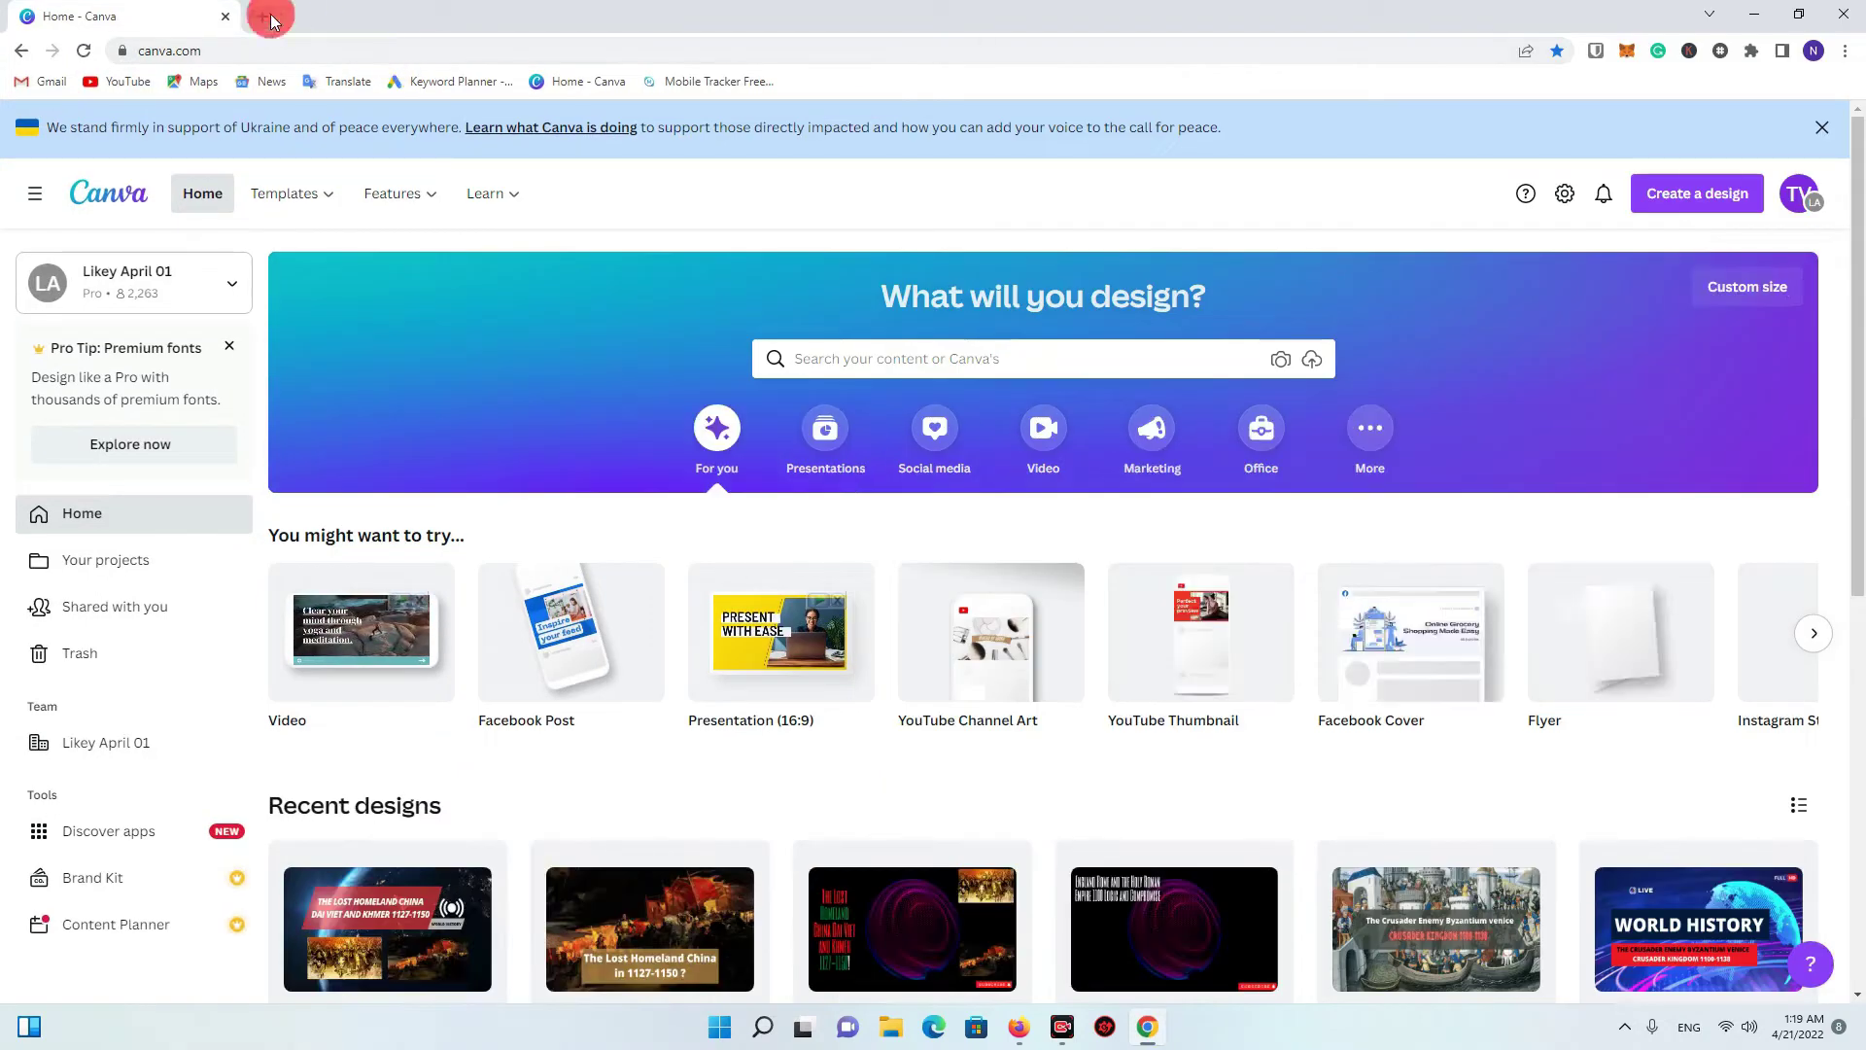
{"action": "left_click", "coordinate": [271, 19]}
{"action": "type", "text": "op"}
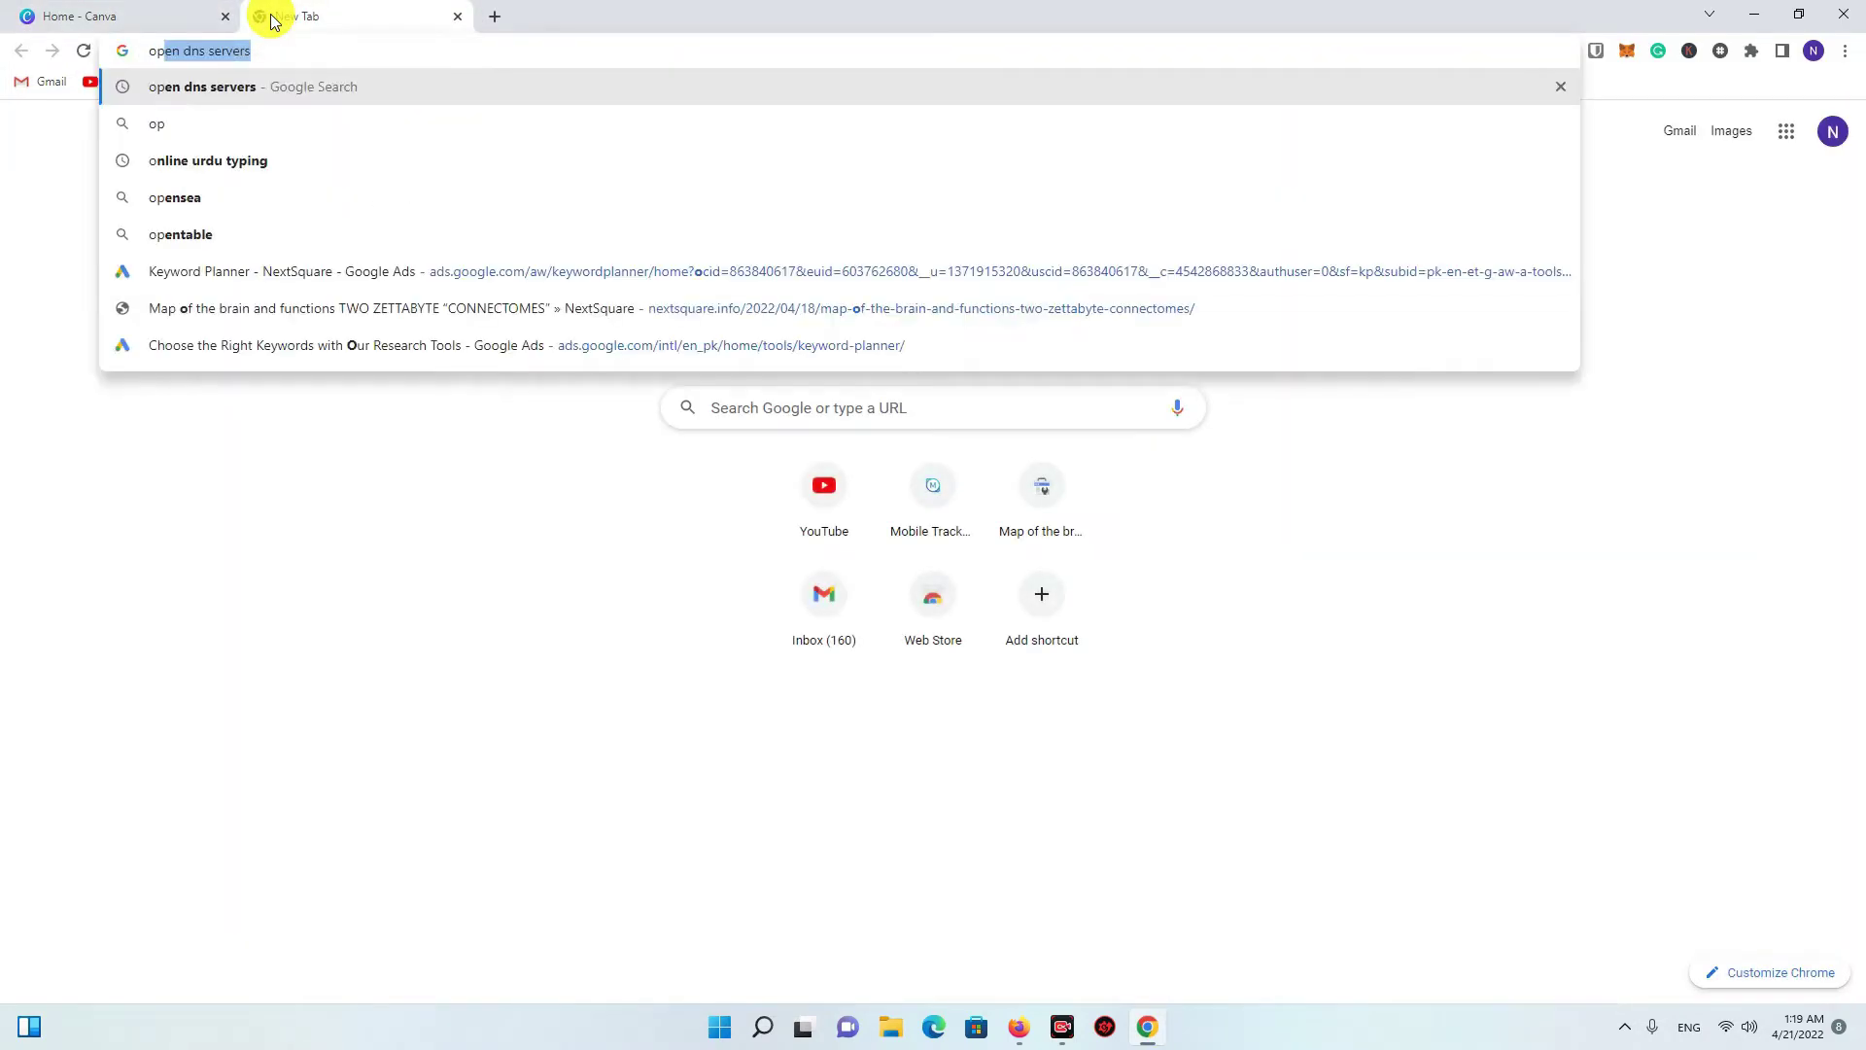
{"action": "type", "text": "ara"}
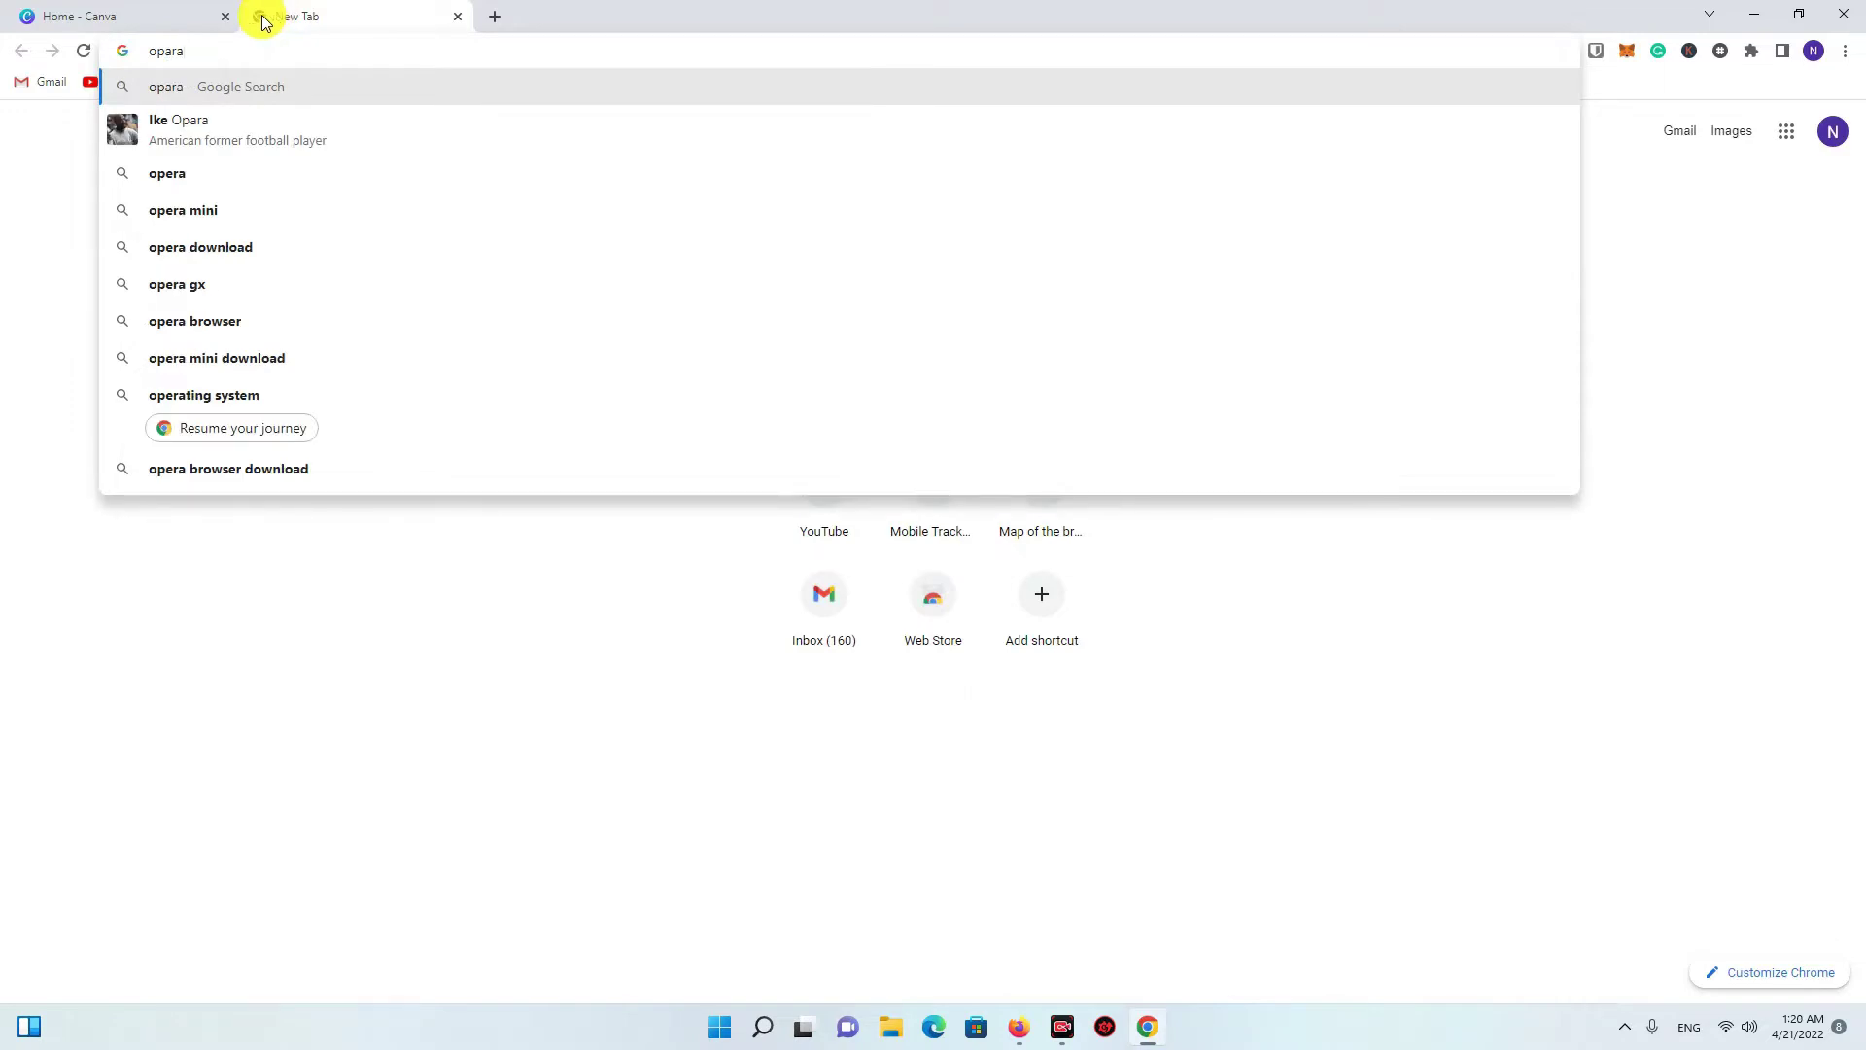
{"action": "left_click", "coordinate": [194, 174]}
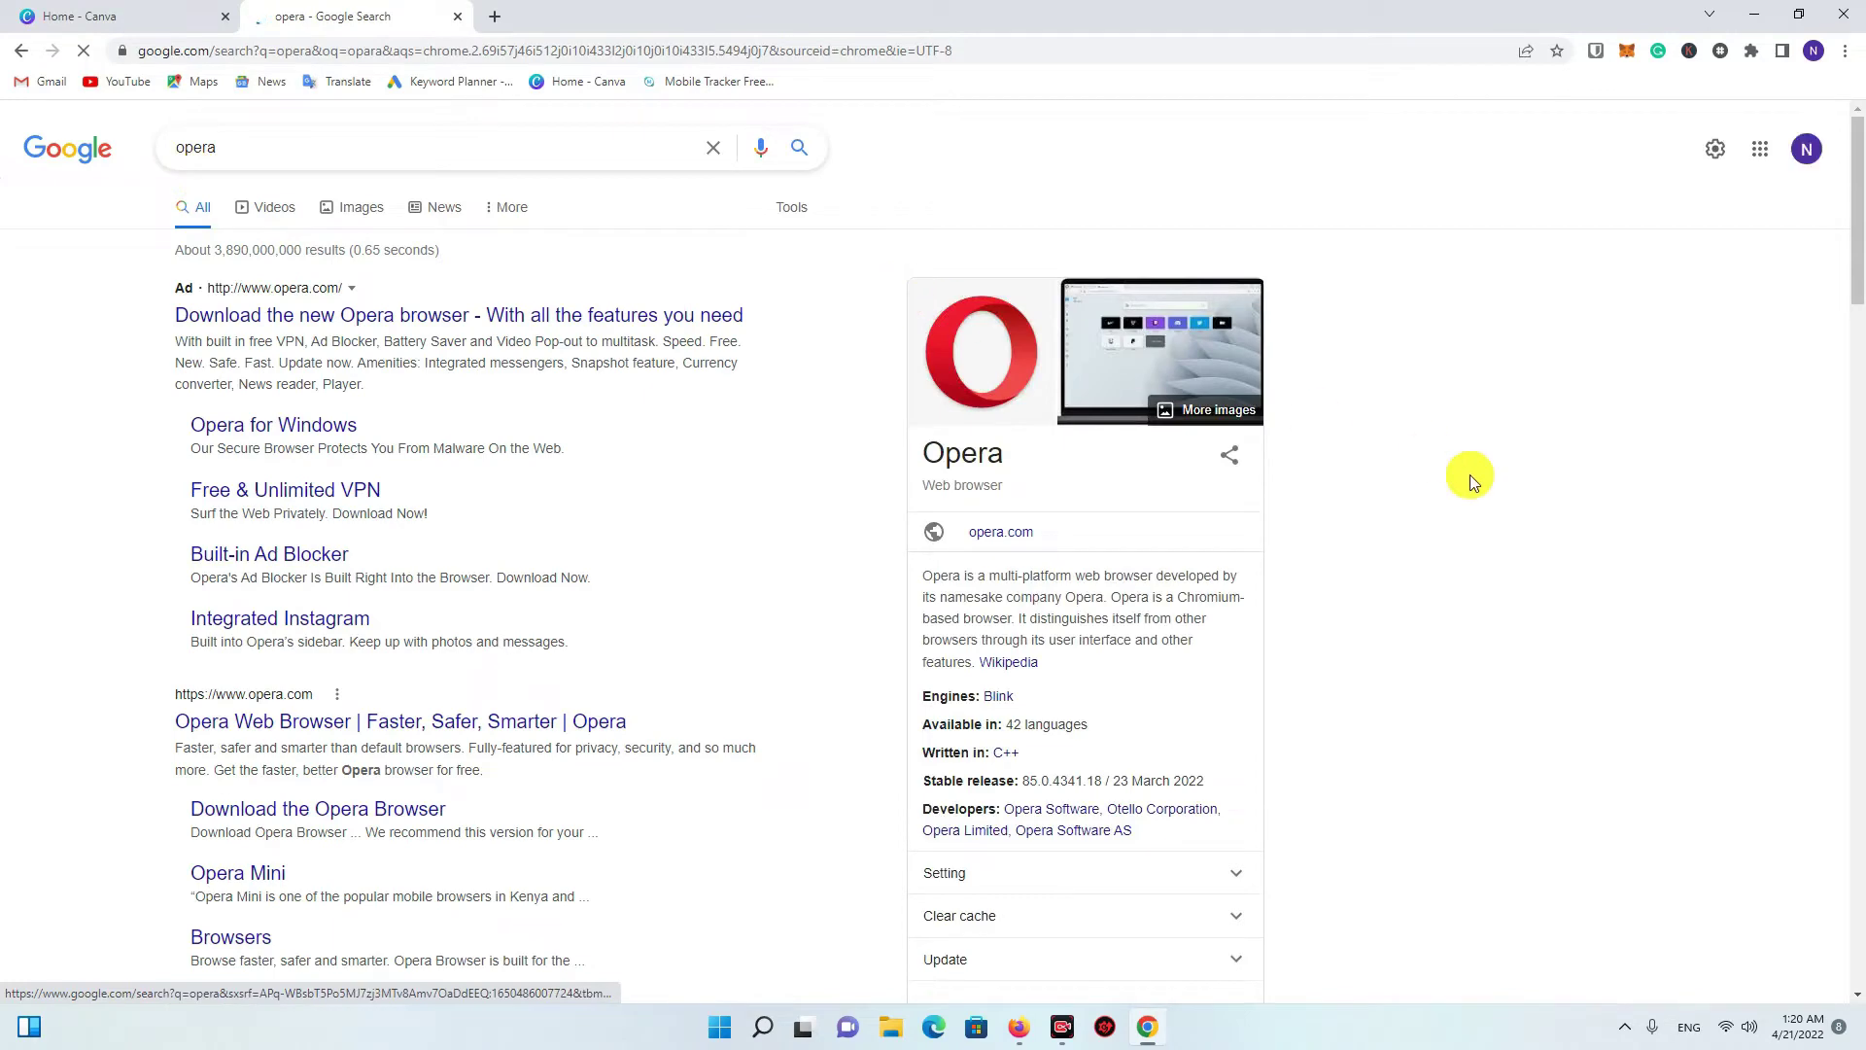
Step: Open the official opera.com site from the search results, dismiss the Advanced SystemCare notification and accept the site's cookies
{"action": "scroll", "coordinate": [1536, 465], "scroll_direction": "down", "scroll_amount": 3}
{"action": "left_click", "coordinate": [450, 435]}
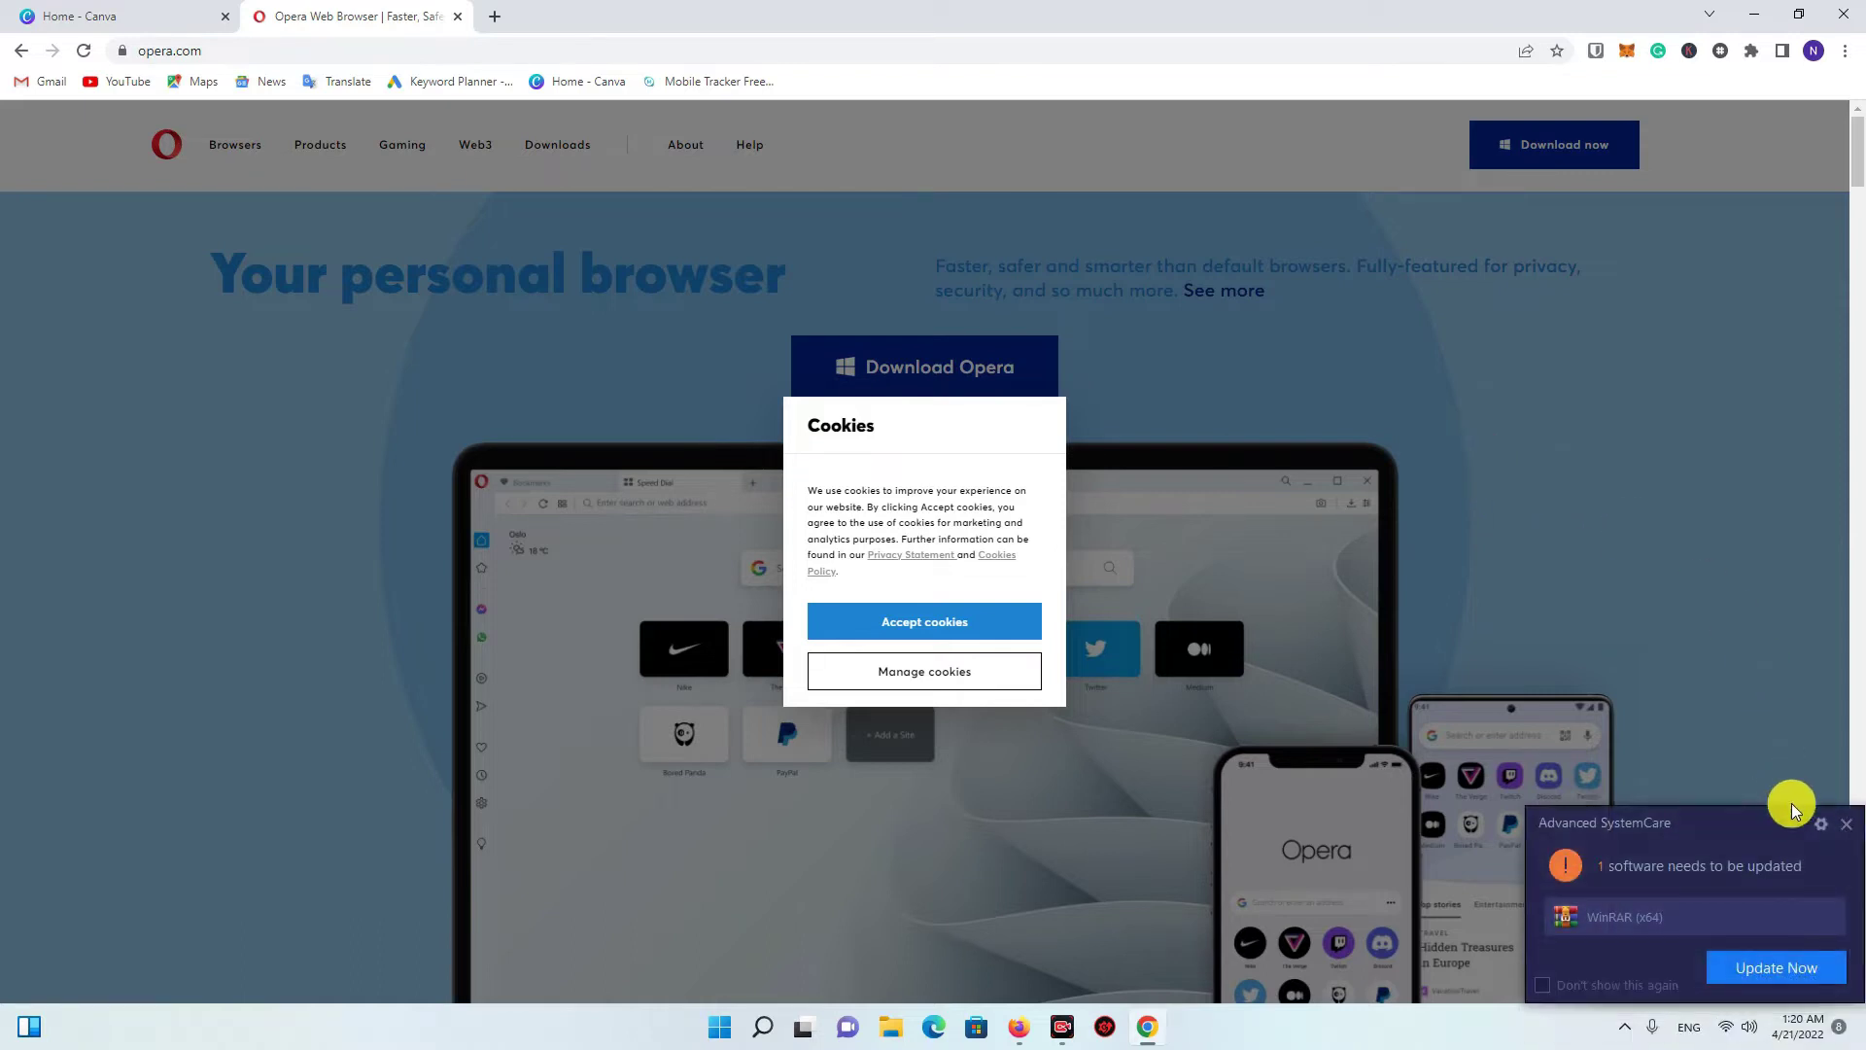
{"action": "left_click", "coordinate": [1846, 823]}
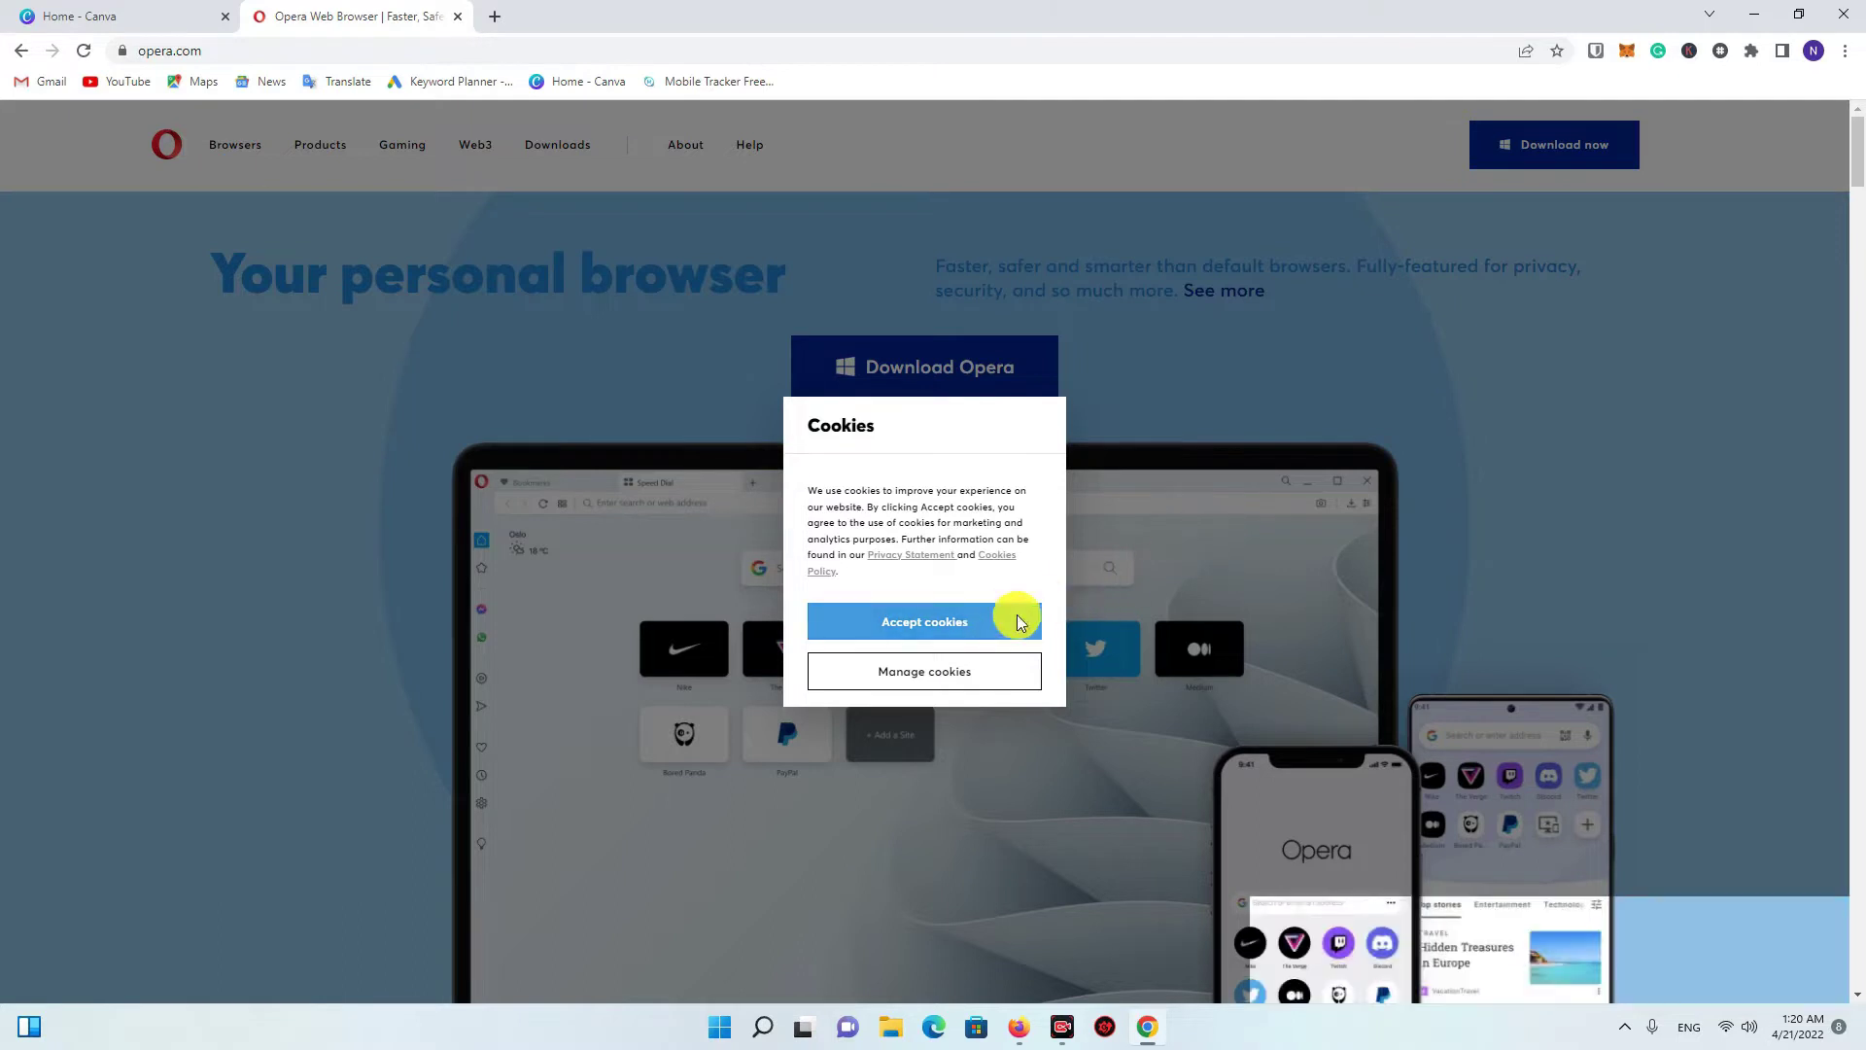
{"action": "left_click", "coordinate": [991, 621]}
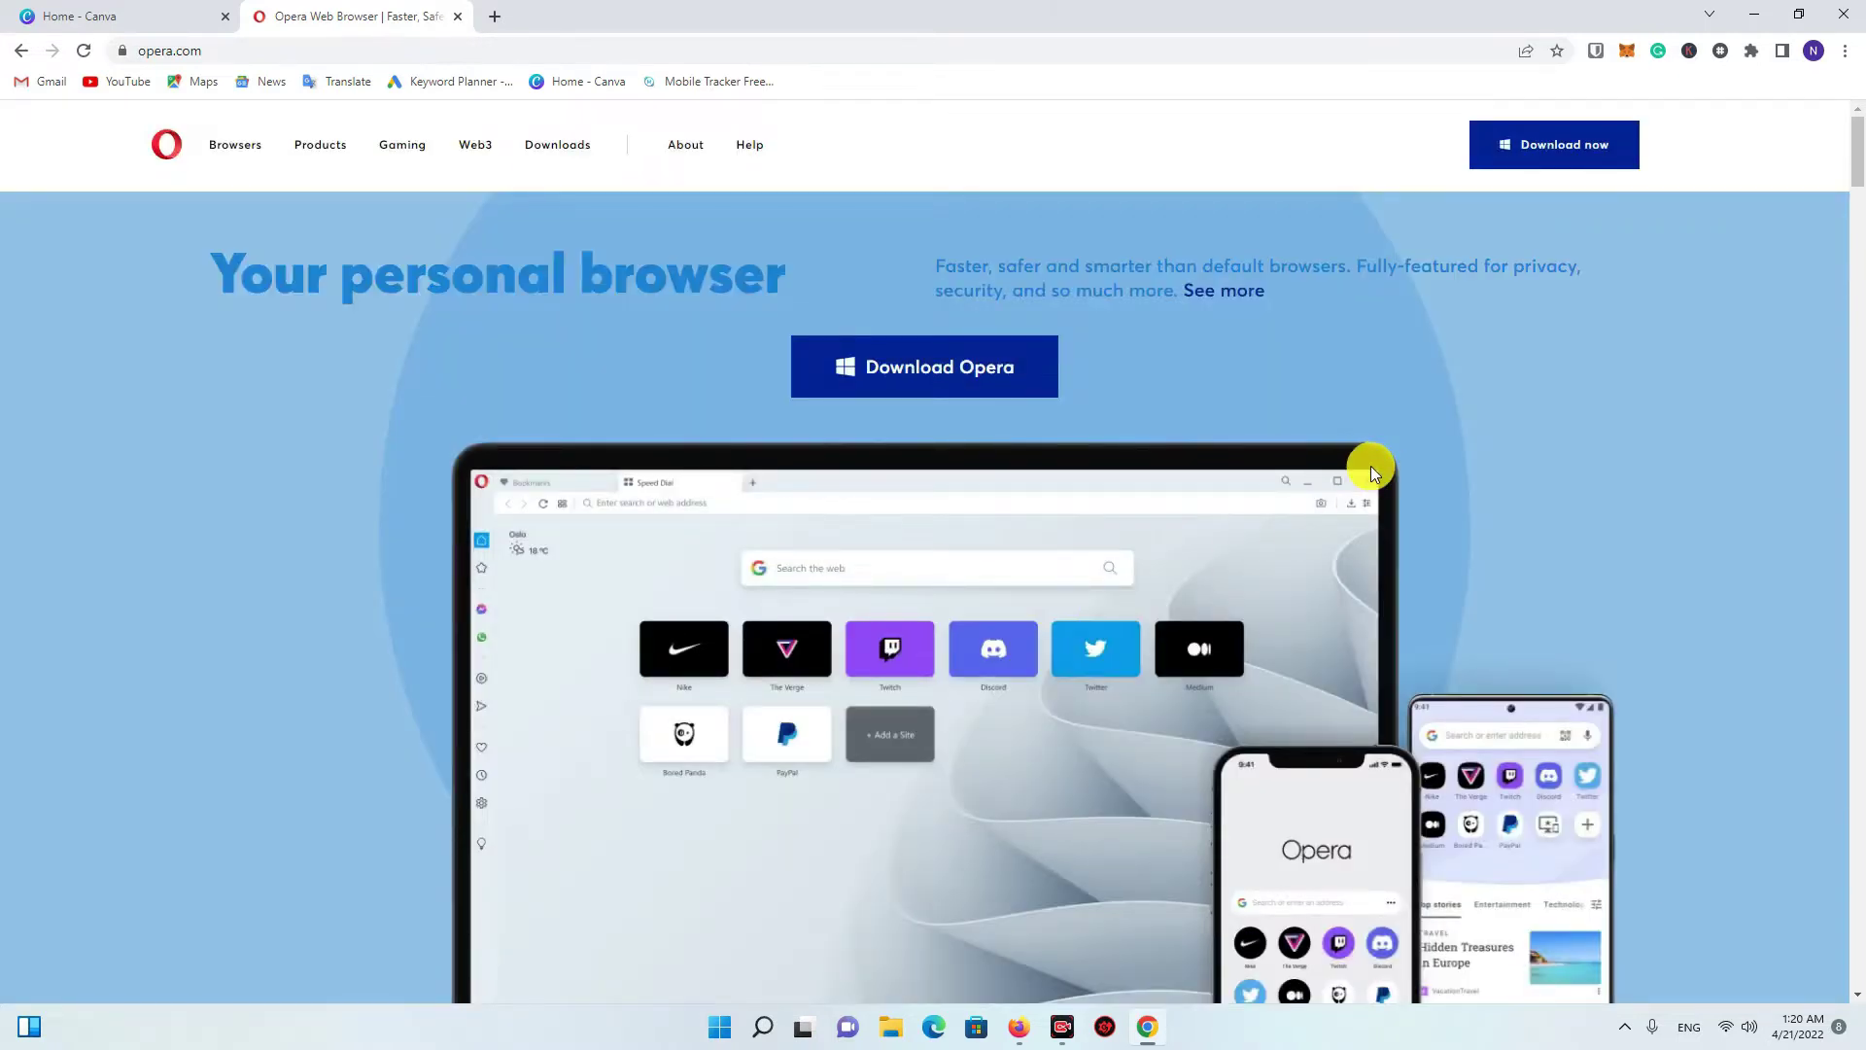
Step: Look through the Opera homepage, examining the browser's feature overview and promotional sections
{"action": "scroll", "coordinate": [1370, 464], "scroll_direction": "down", "scroll_amount": 2}
{"action": "scroll", "coordinate": [1371, 464], "scroll_direction": "up", "scroll_amount": 2}
{"action": "scroll", "coordinate": [1370, 465], "scroll_direction": "down", "scroll_amount": 3}
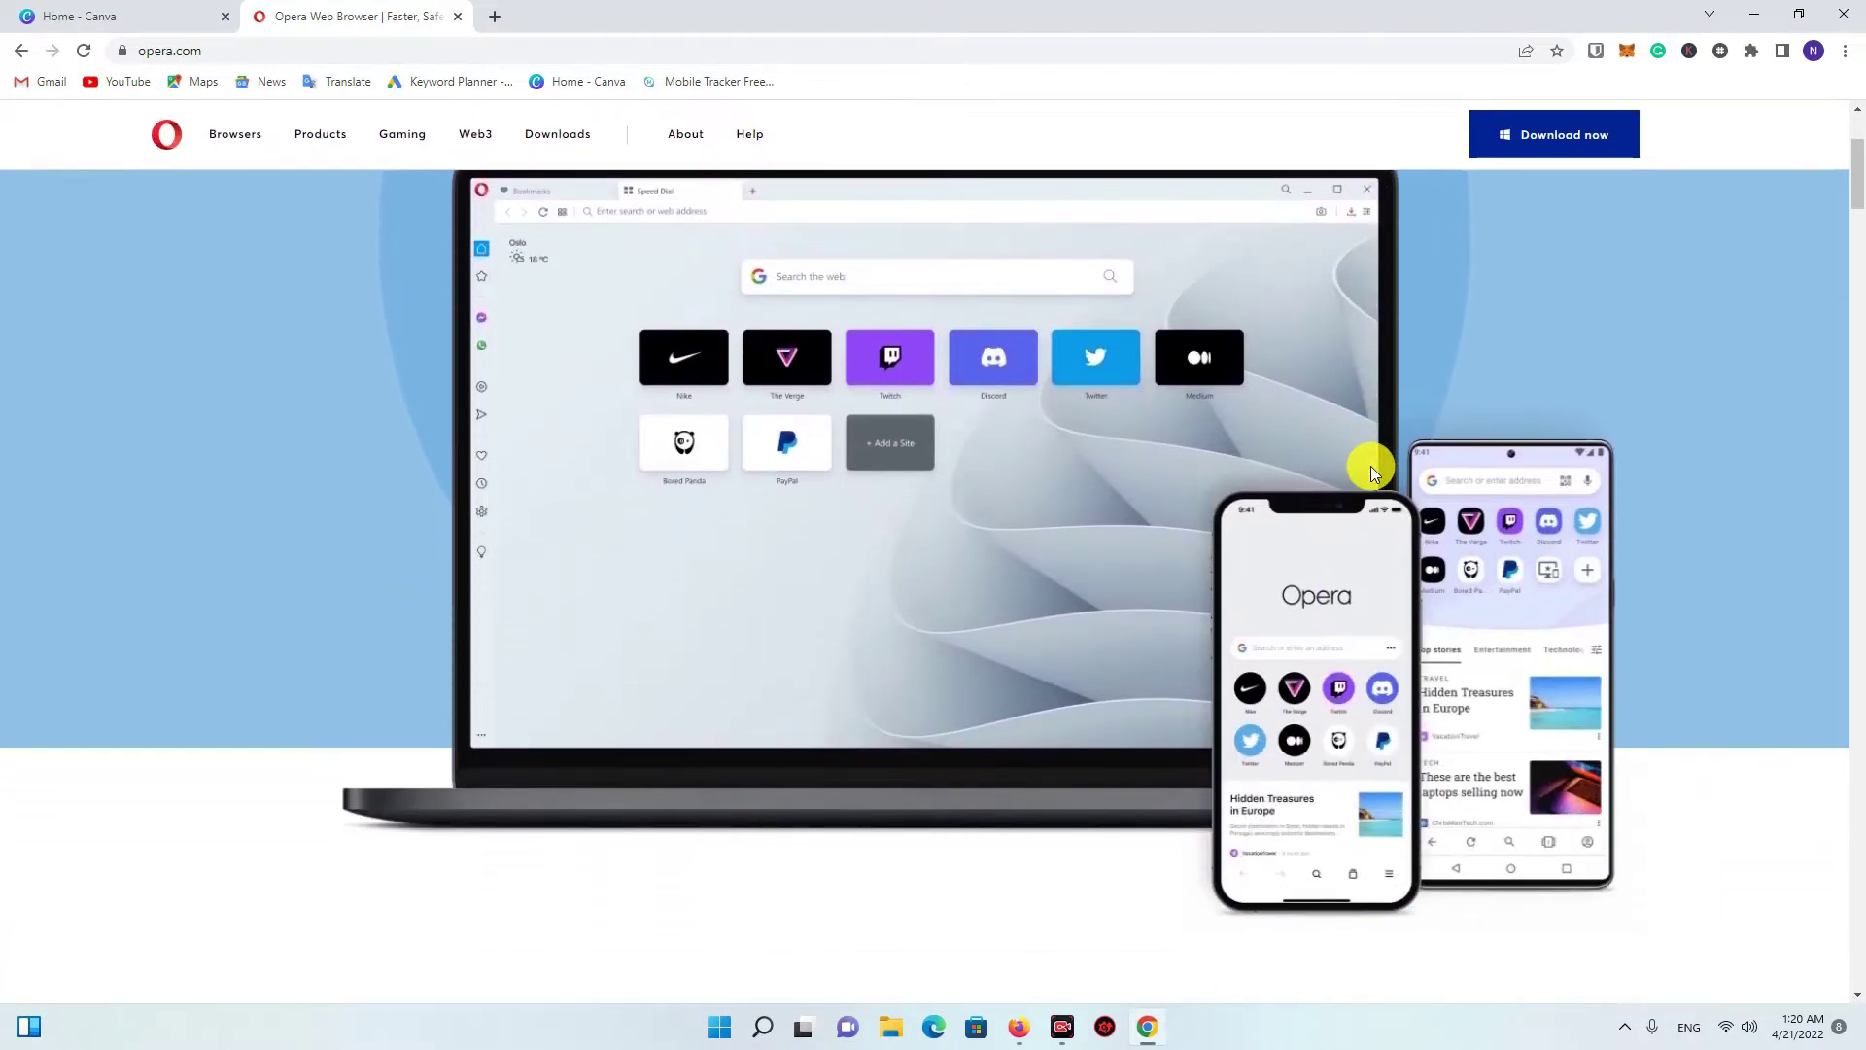
{"action": "scroll", "coordinate": [1371, 465], "scroll_direction": "up", "scroll_amount": 2}
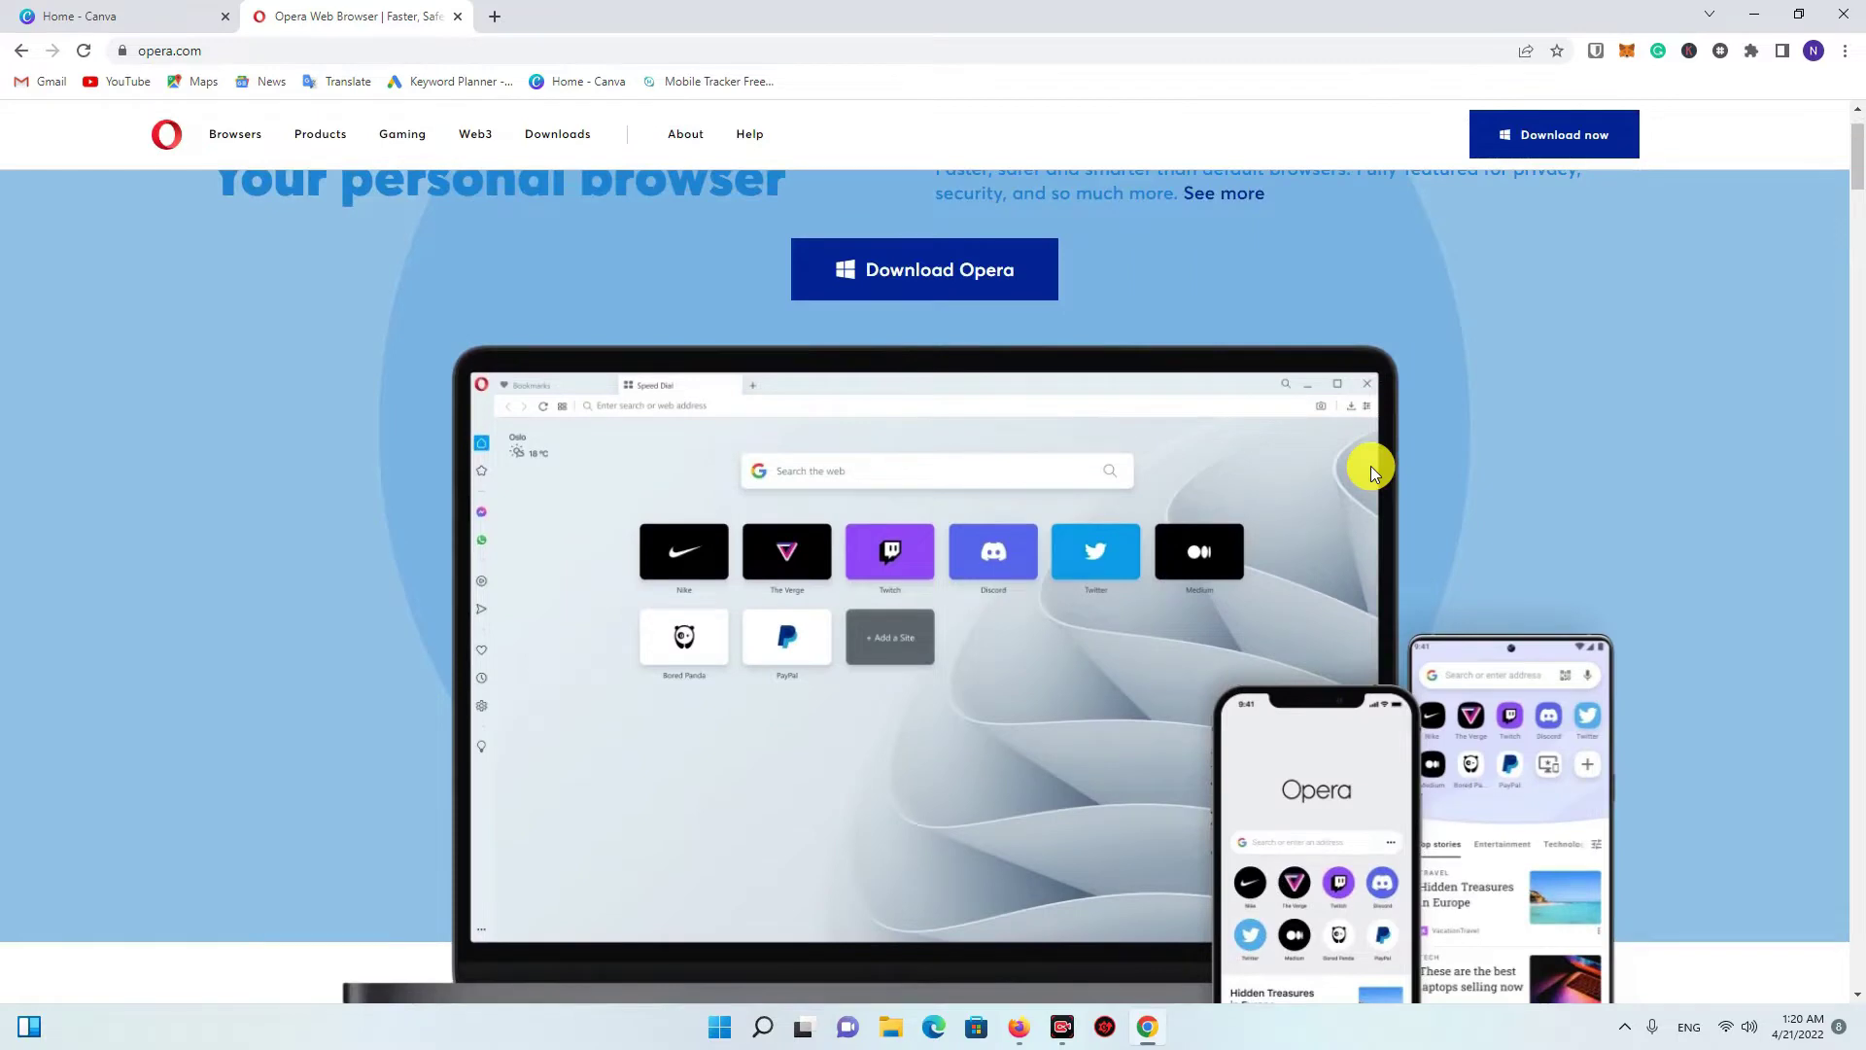
{"action": "scroll", "coordinate": [1371, 468], "scroll_direction": "down", "scroll_amount": 10}
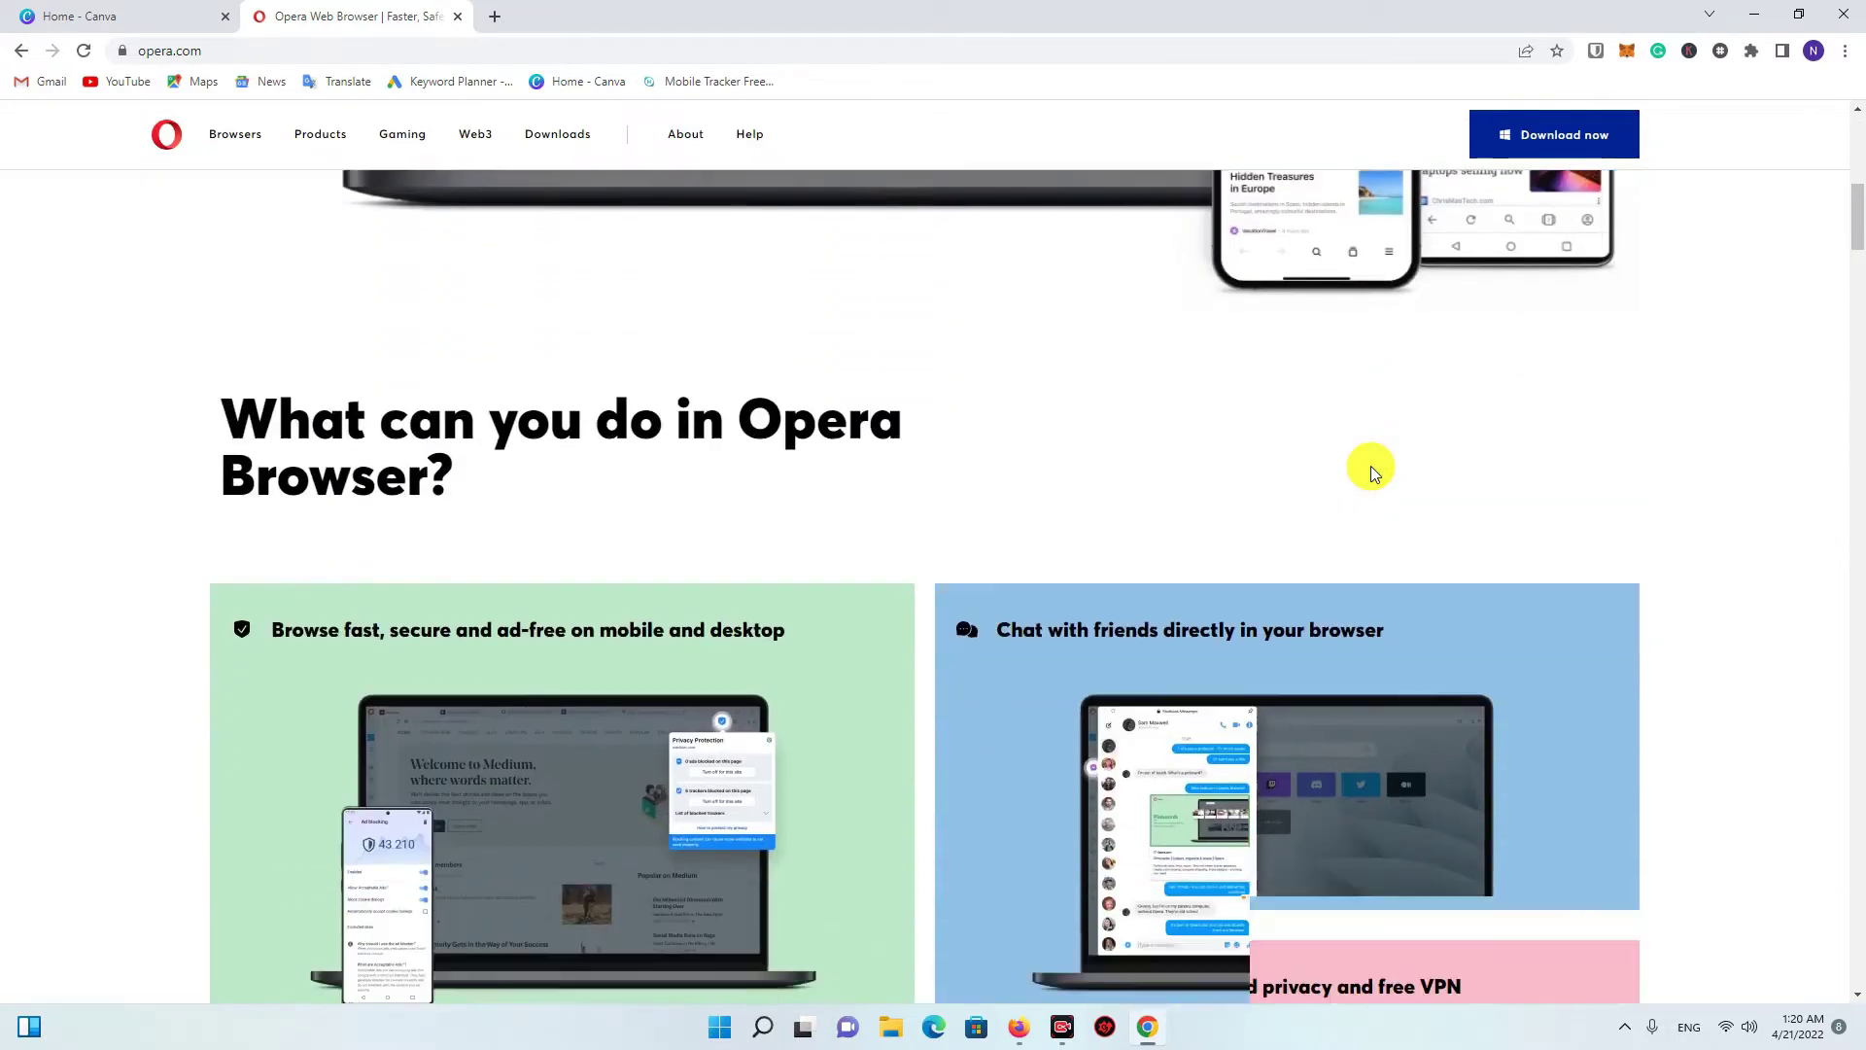
{"action": "scroll", "coordinate": [1370, 471], "scroll_direction": "down", "scroll_amount": 6}
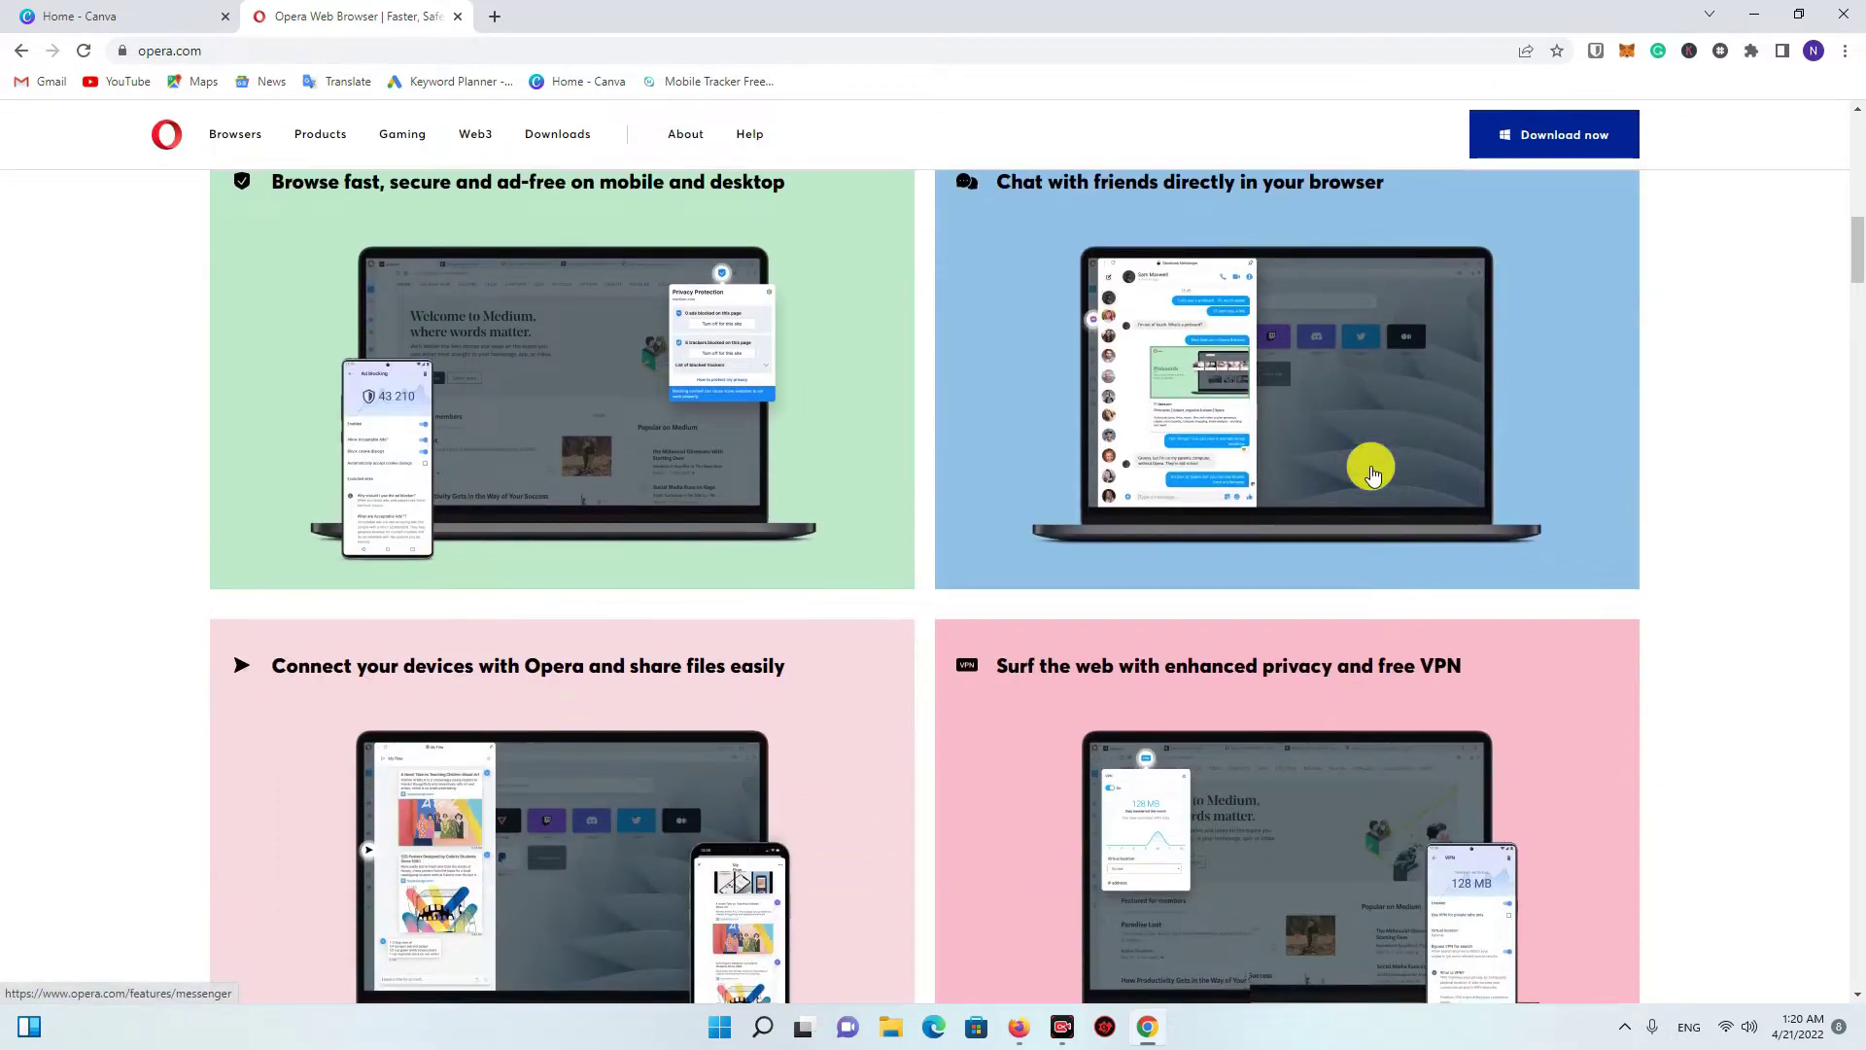
{"action": "scroll", "coordinate": [1372, 474], "scroll_direction": "down", "scroll_amount": 3}
{"action": "scroll", "coordinate": [1373, 475], "scroll_direction": "down", "scroll_amount": 3}
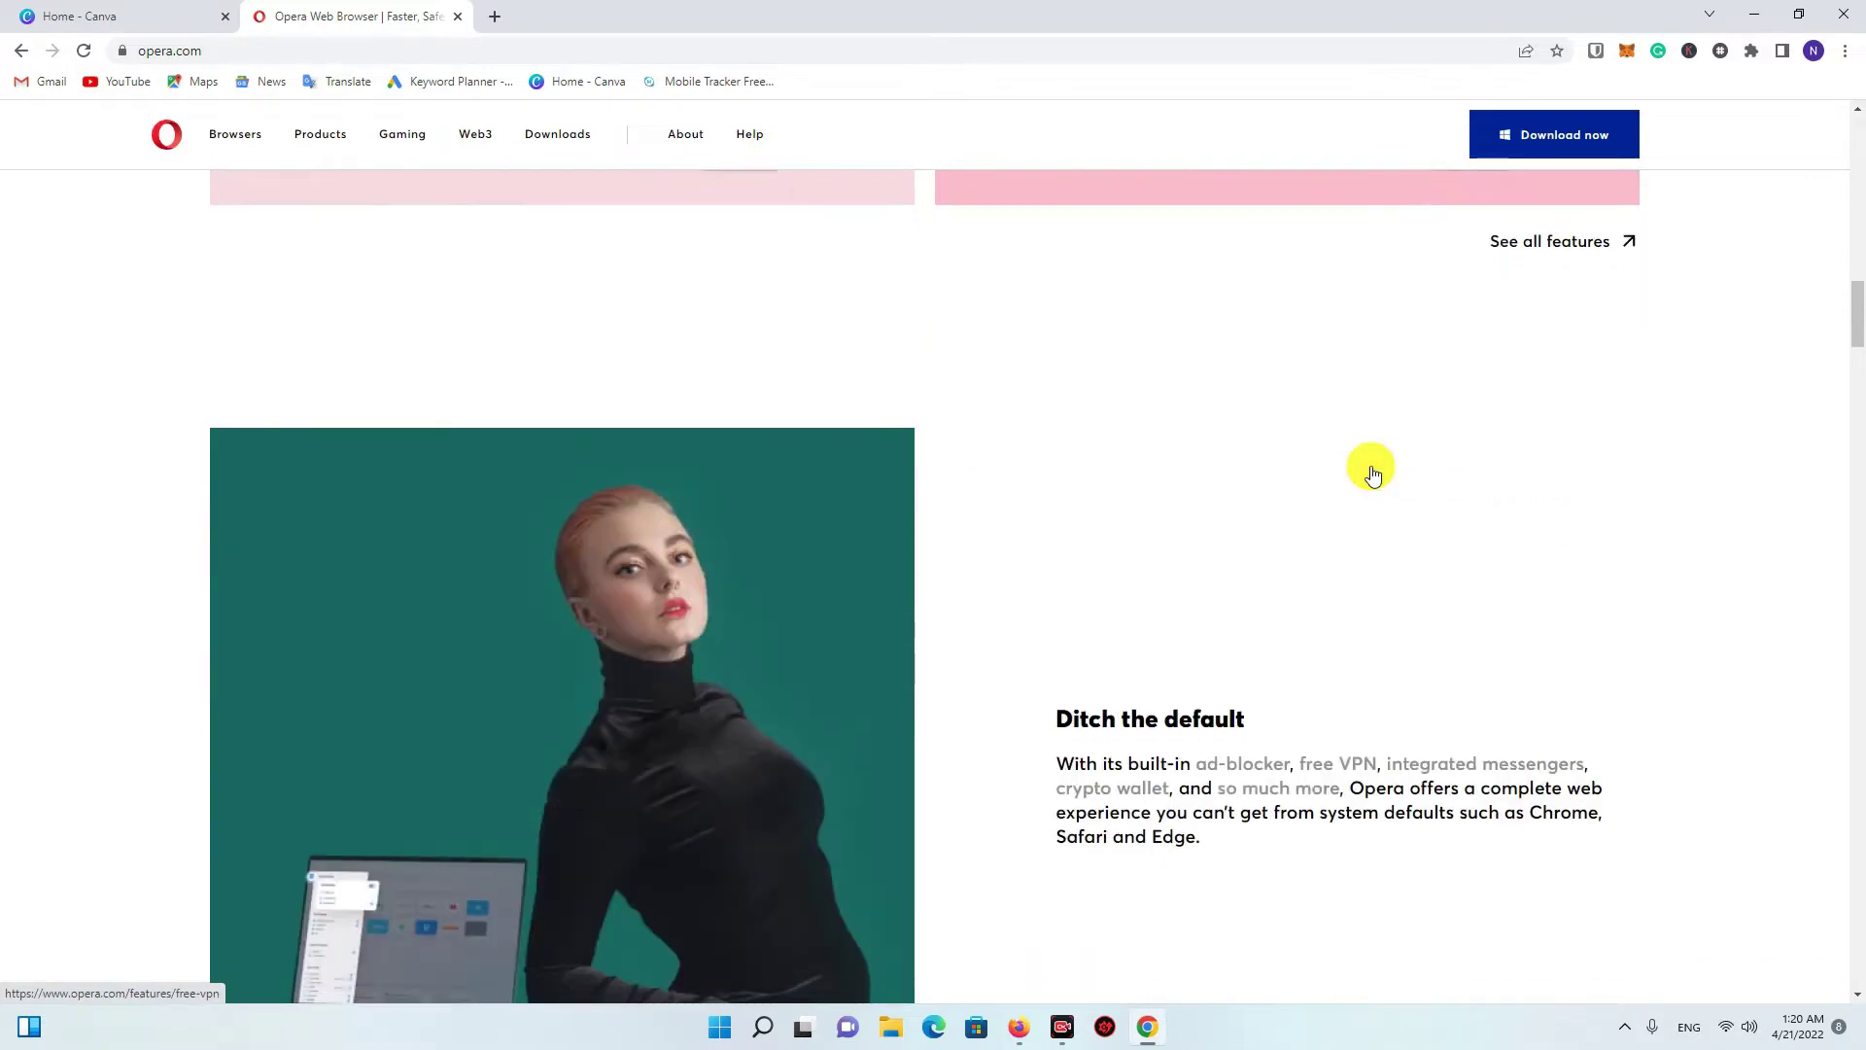
{"action": "scroll", "coordinate": [1371, 472], "scroll_direction": "down", "scroll_amount": 7}
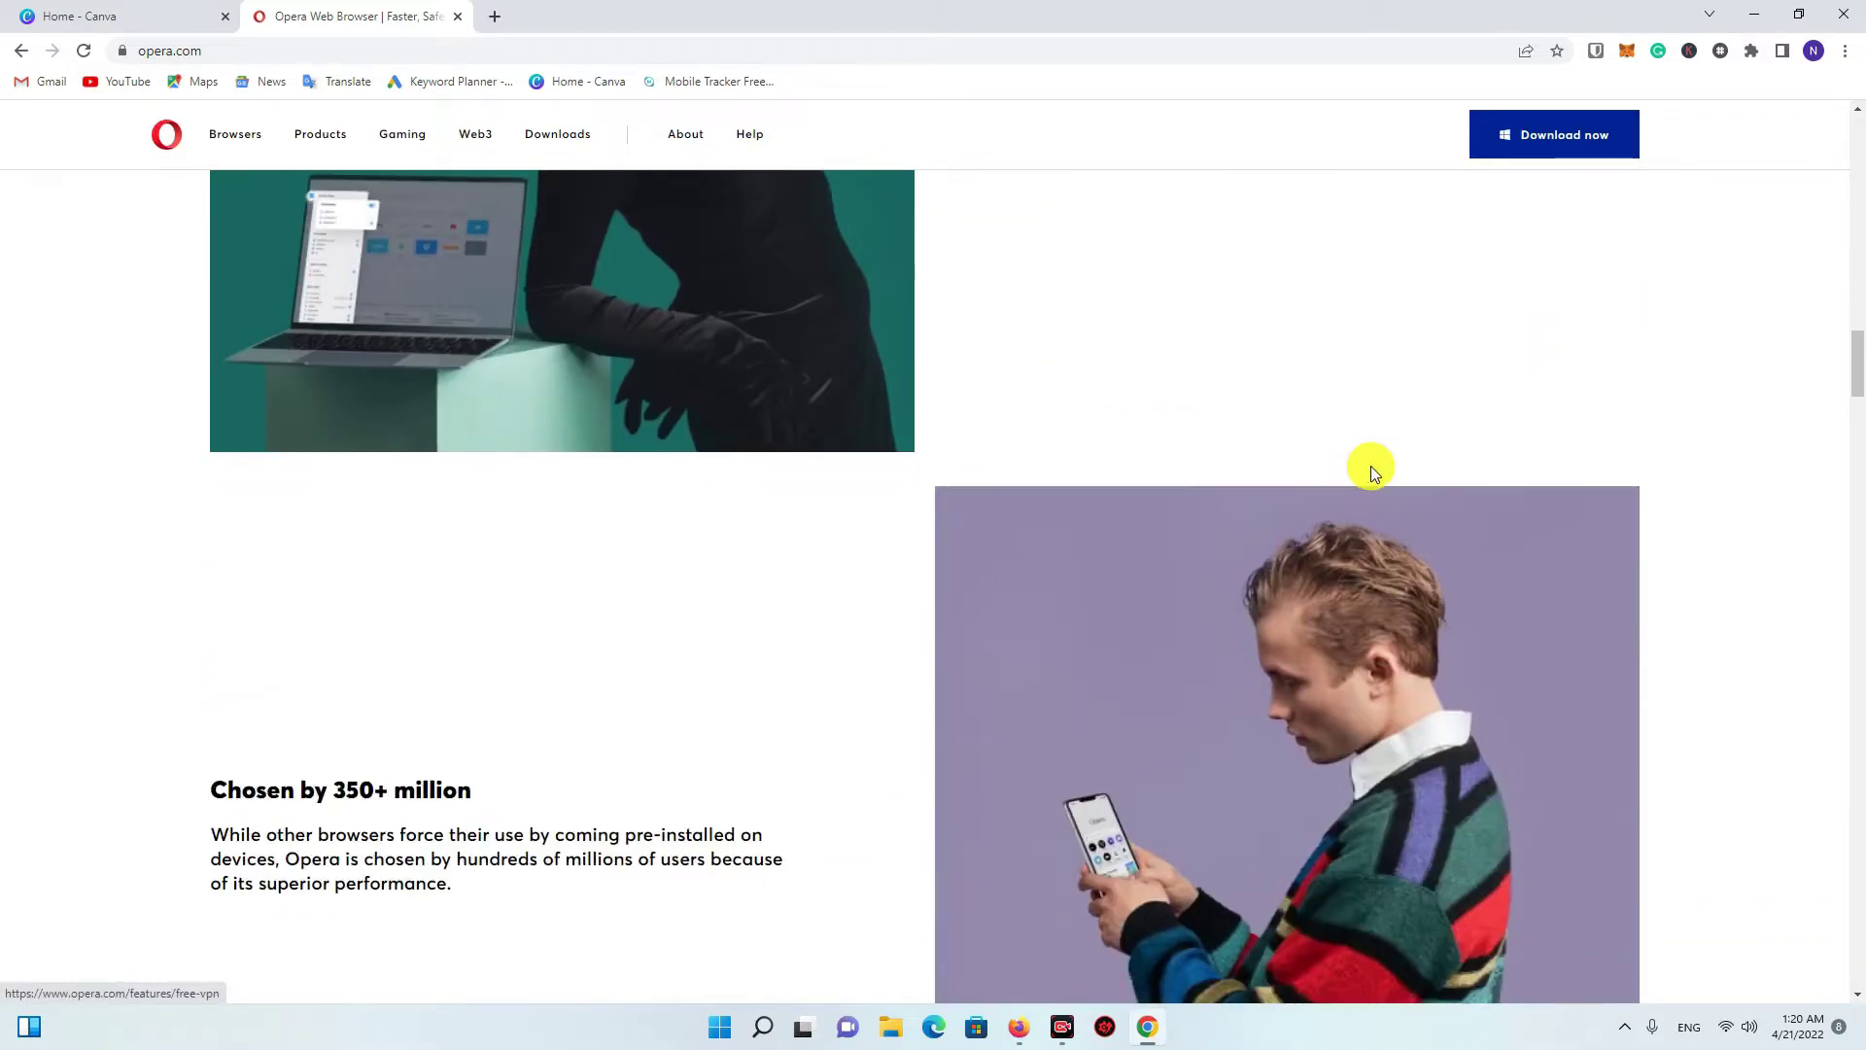
{"action": "scroll", "coordinate": [1371, 472], "scroll_direction": "up", "scroll_amount": 5}
{"action": "scroll", "coordinate": [1371, 472], "scroll_direction": "up", "scroll_amount": 6}
{"action": "scroll", "coordinate": [1371, 472], "scroll_direction": "up", "scroll_amount": 9}
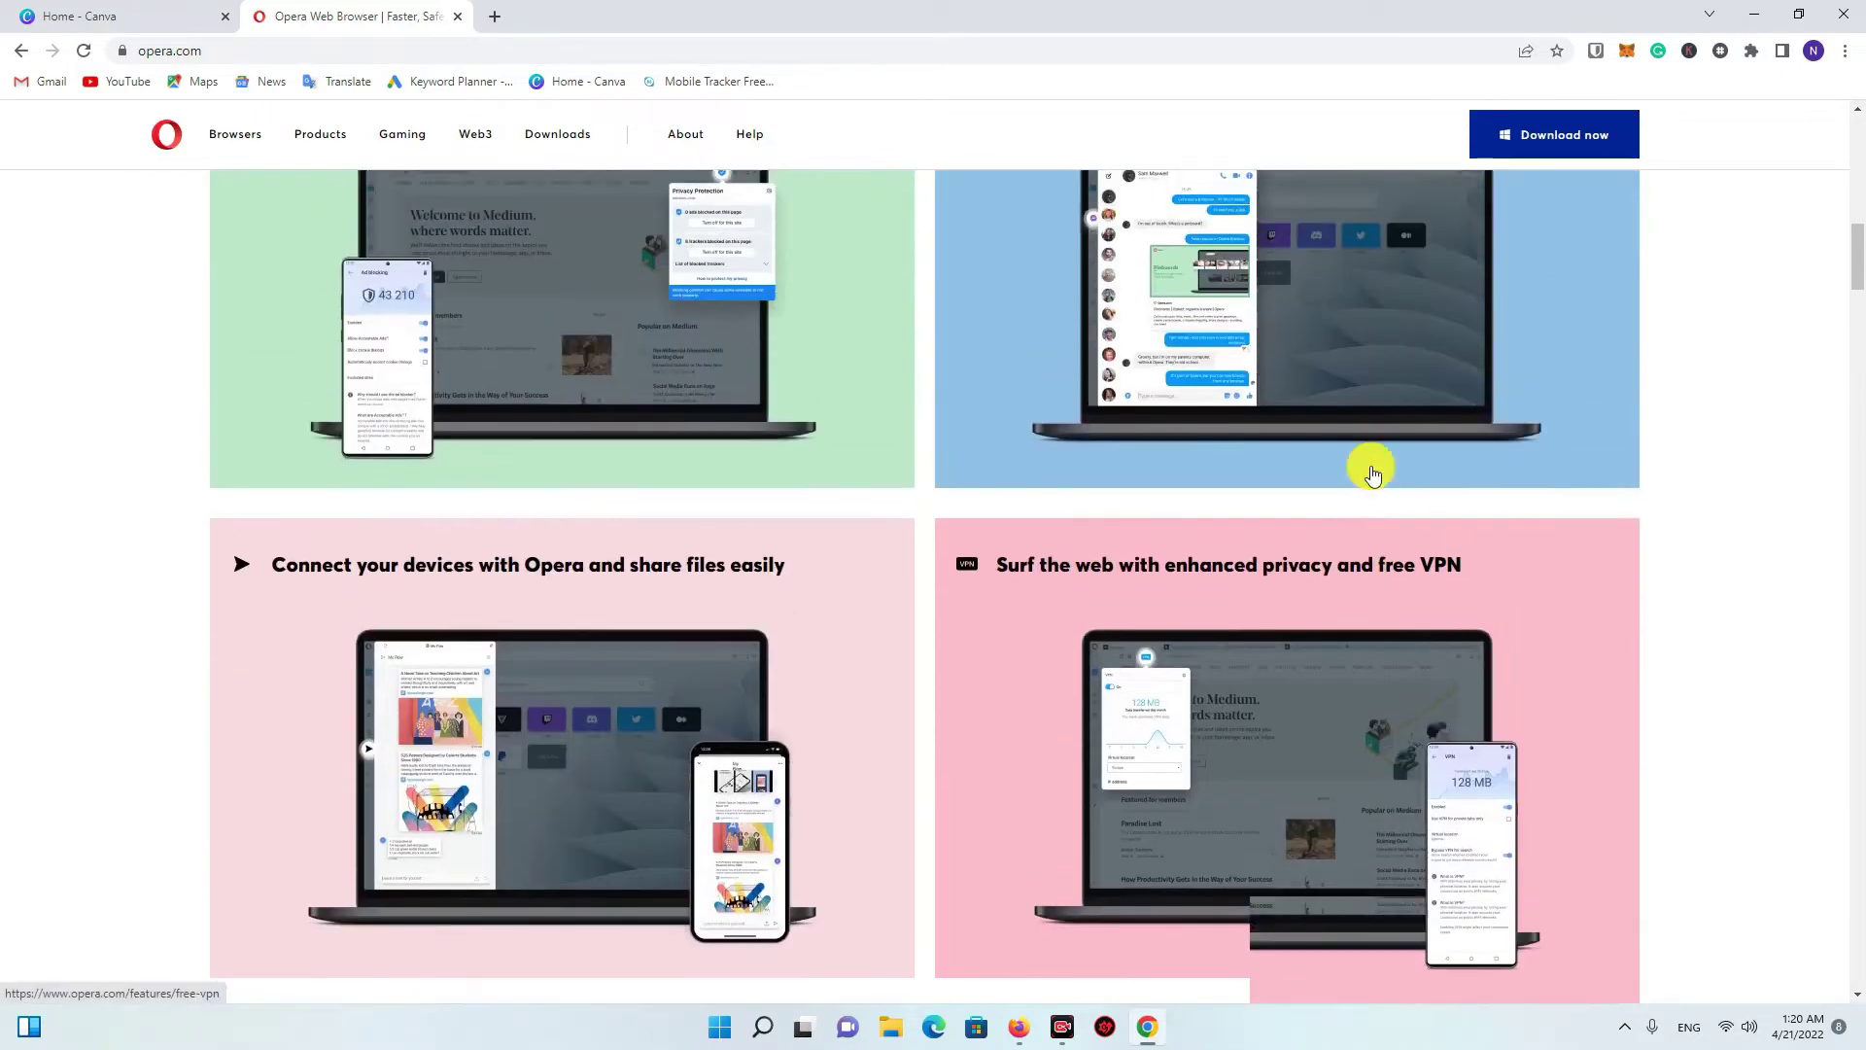
{"action": "scroll", "coordinate": [1371, 471], "scroll_direction": "up", "scroll_amount": 6}
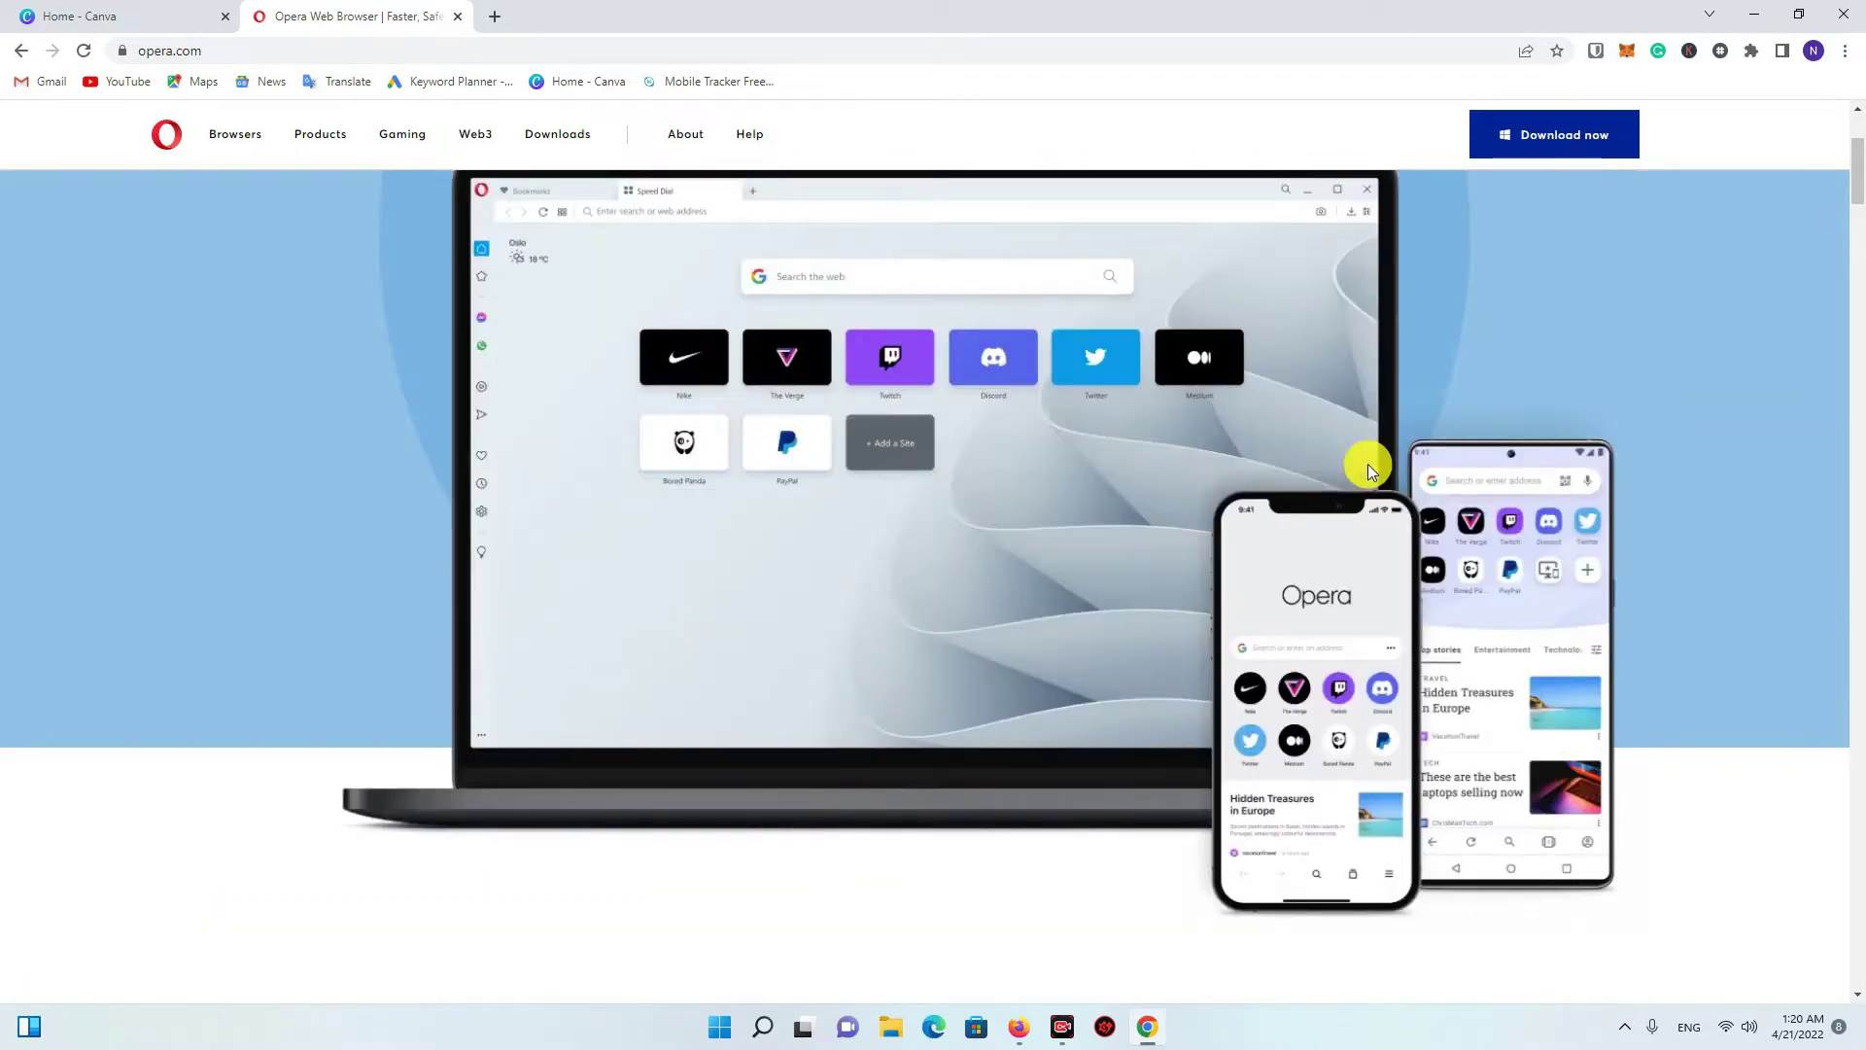
{"action": "scroll", "coordinate": [908, 387], "scroll_direction": "up", "scroll_amount": 2}
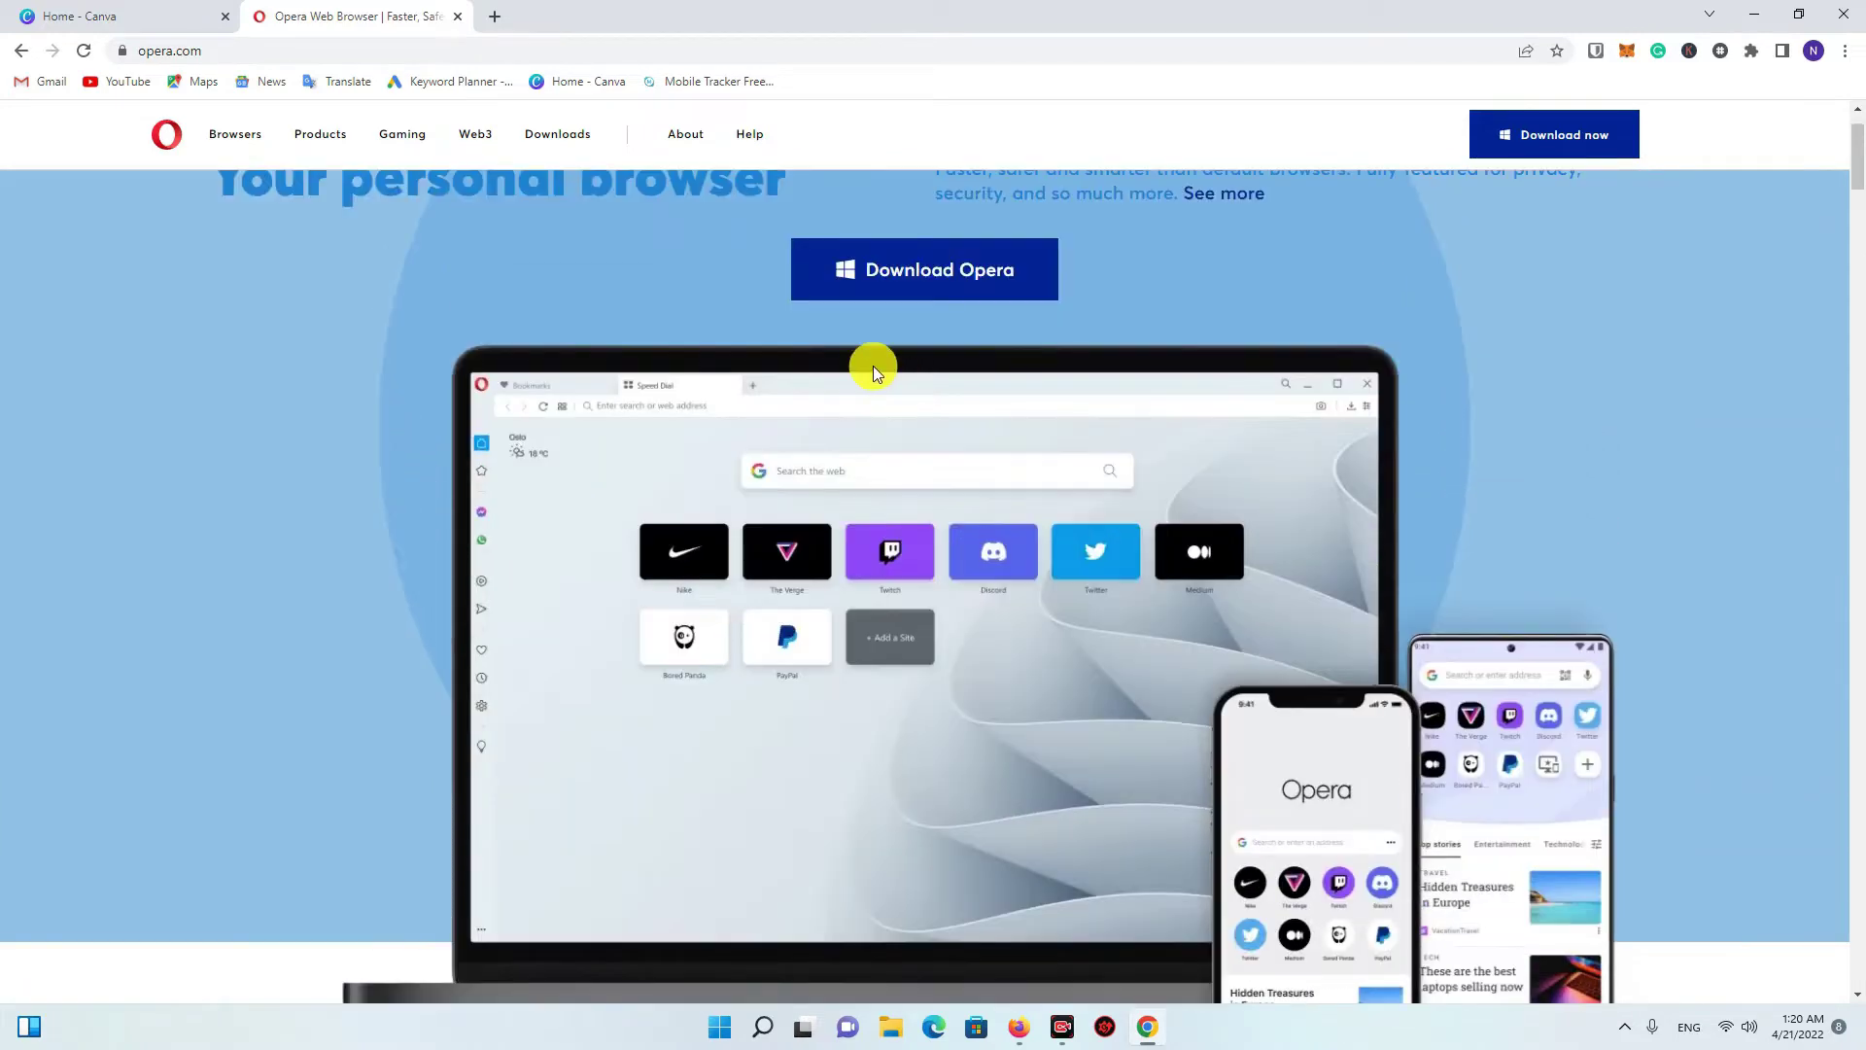
{"action": "scroll", "coordinate": [651, 393], "scroll_direction": "up", "scroll_amount": 1}
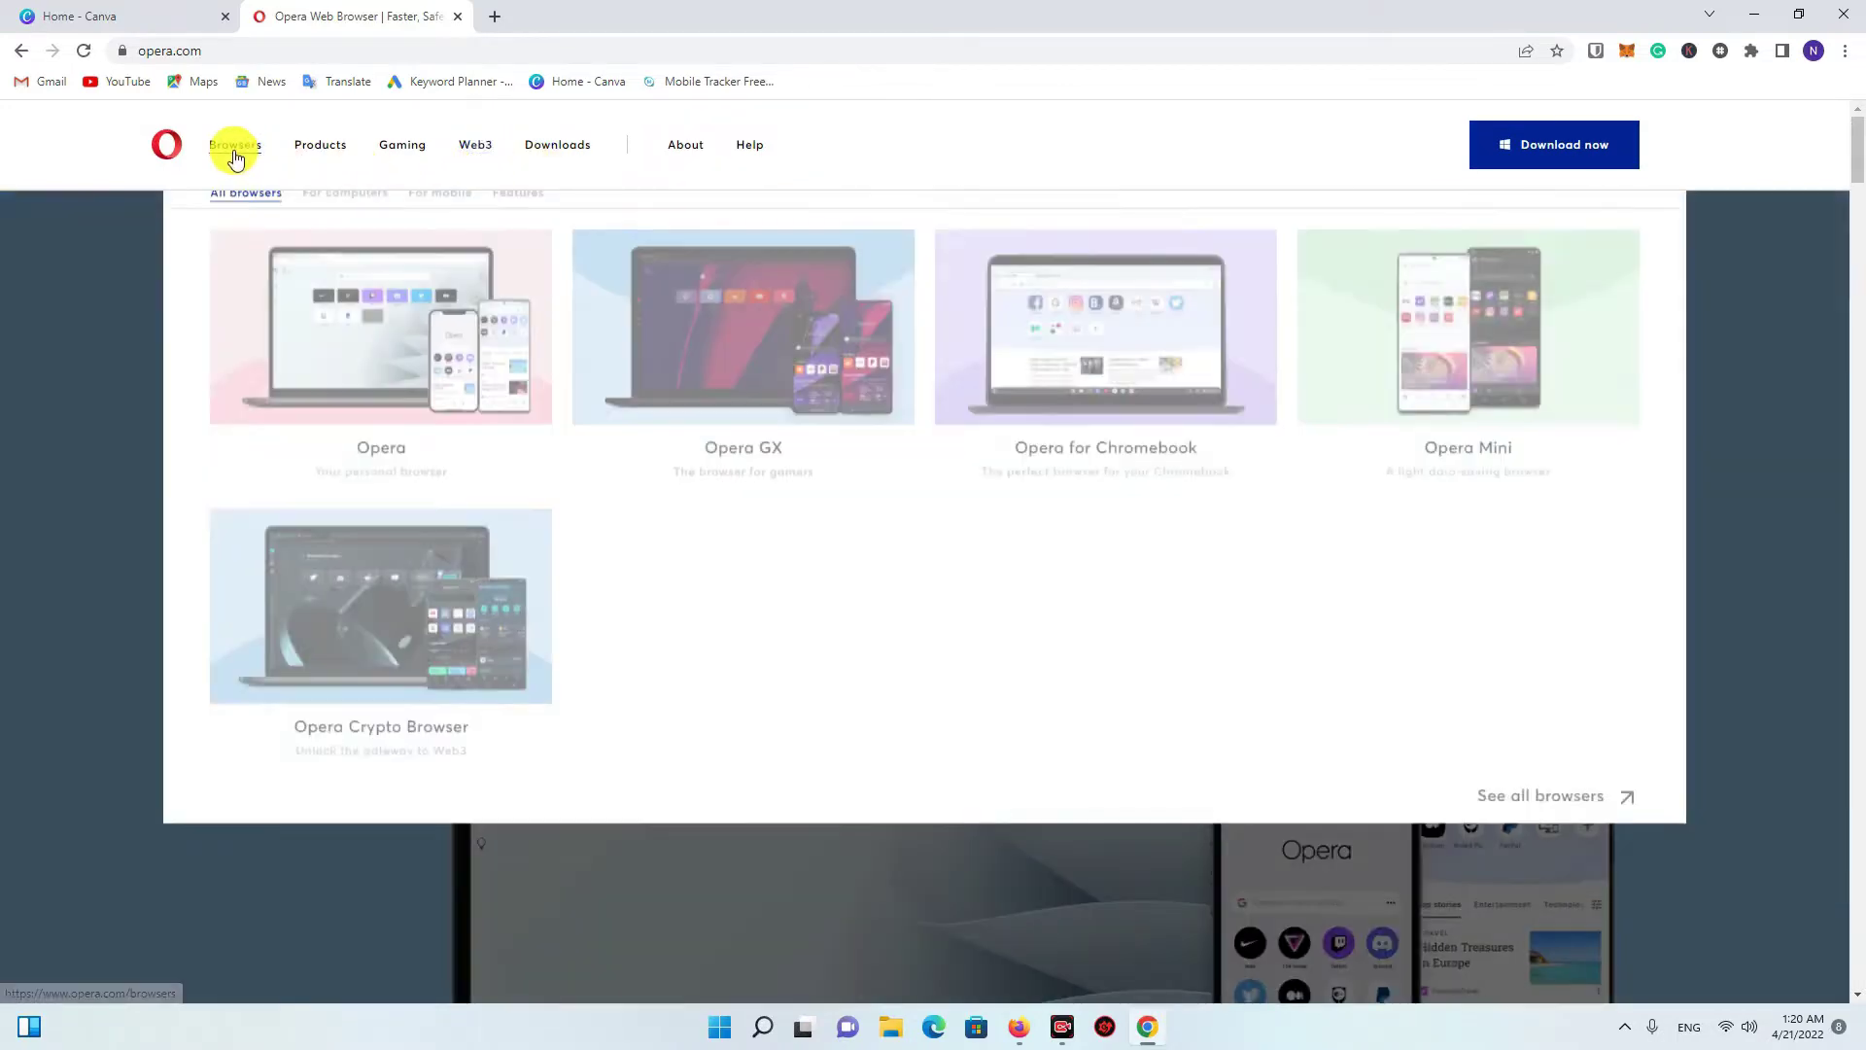
Step: Open the site's Web3 page for Opera Crypto Browser and look over its introduction
{"action": "mouse_move", "coordinate": [388, 153]}
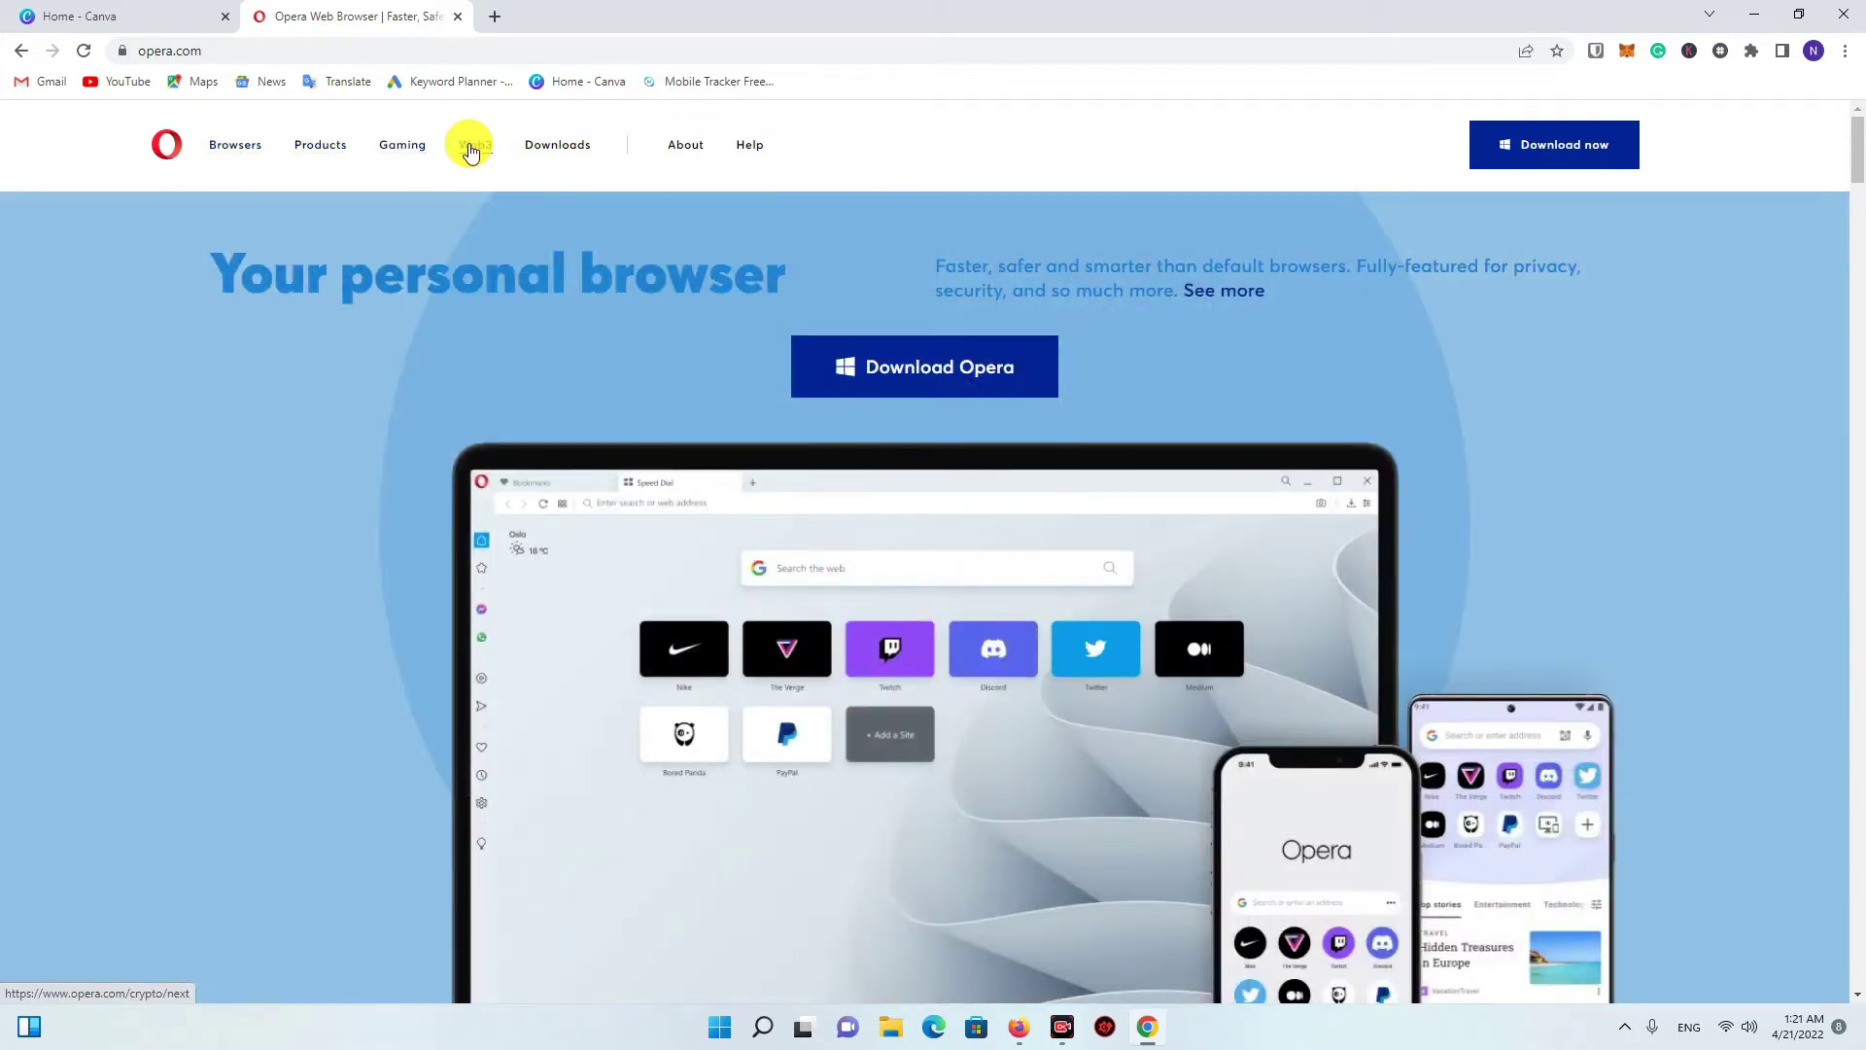
{"action": "left_click", "coordinate": [470, 148]}
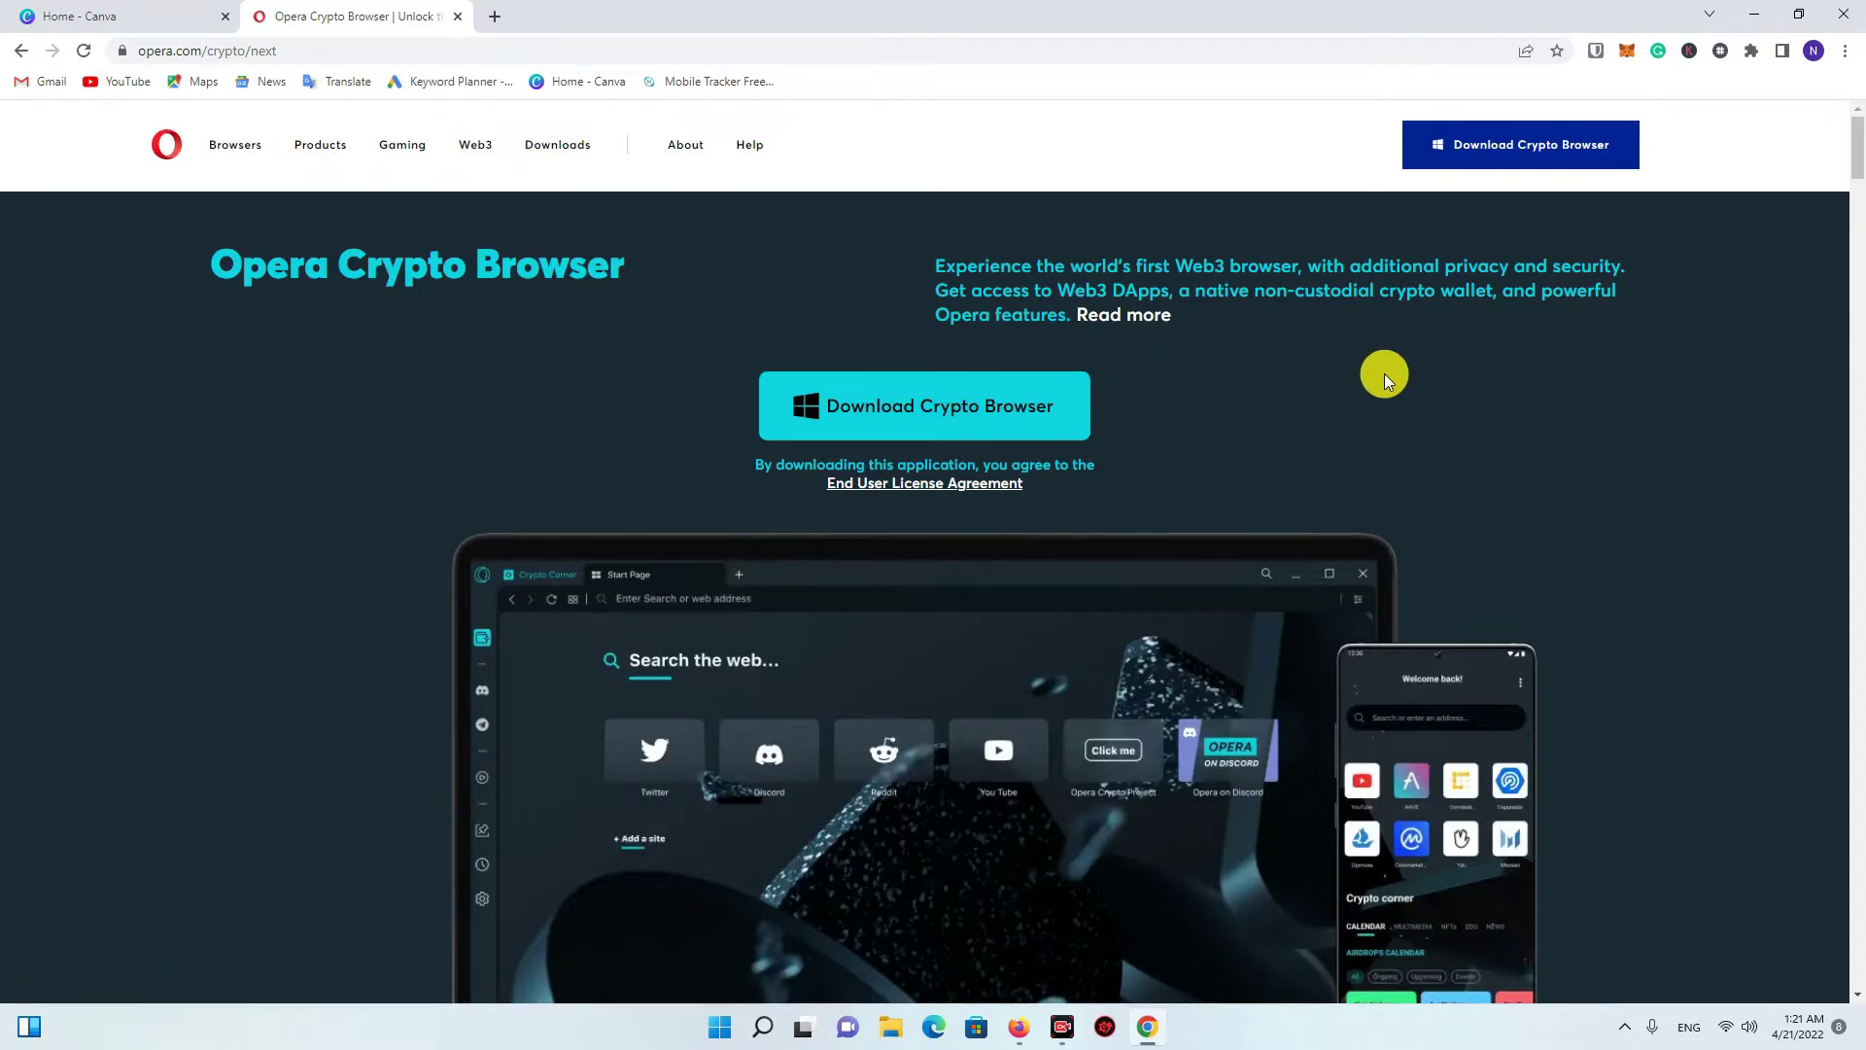
{"action": "scroll", "coordinate": [1384, 374], "scroll_direction": "down", "scroll_amount": 1}
{"action": "scroll", "coordinate": [1686, 408], "scroll_direction": "down", "scroll_amount": 8}
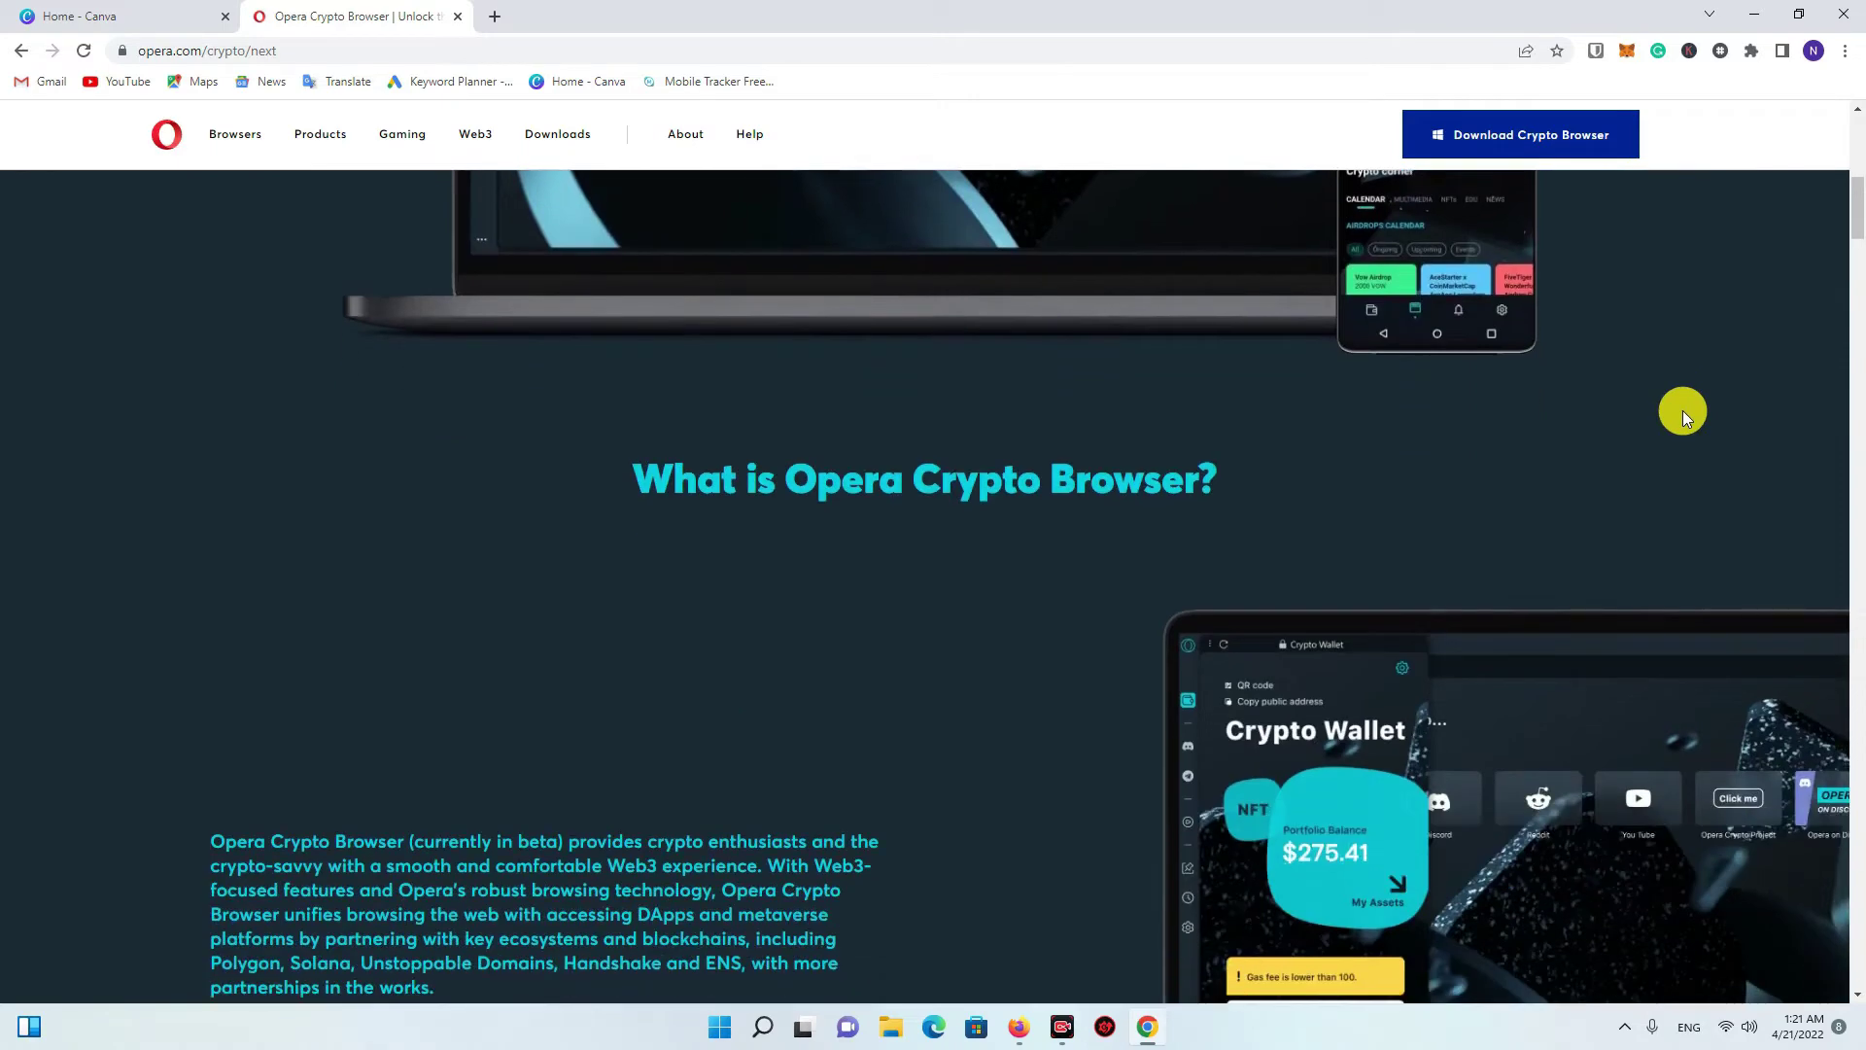
{"action": "scroll", "coordinate": [1682, 410], "scroll_direction": "down", "scroll_amount": 3}
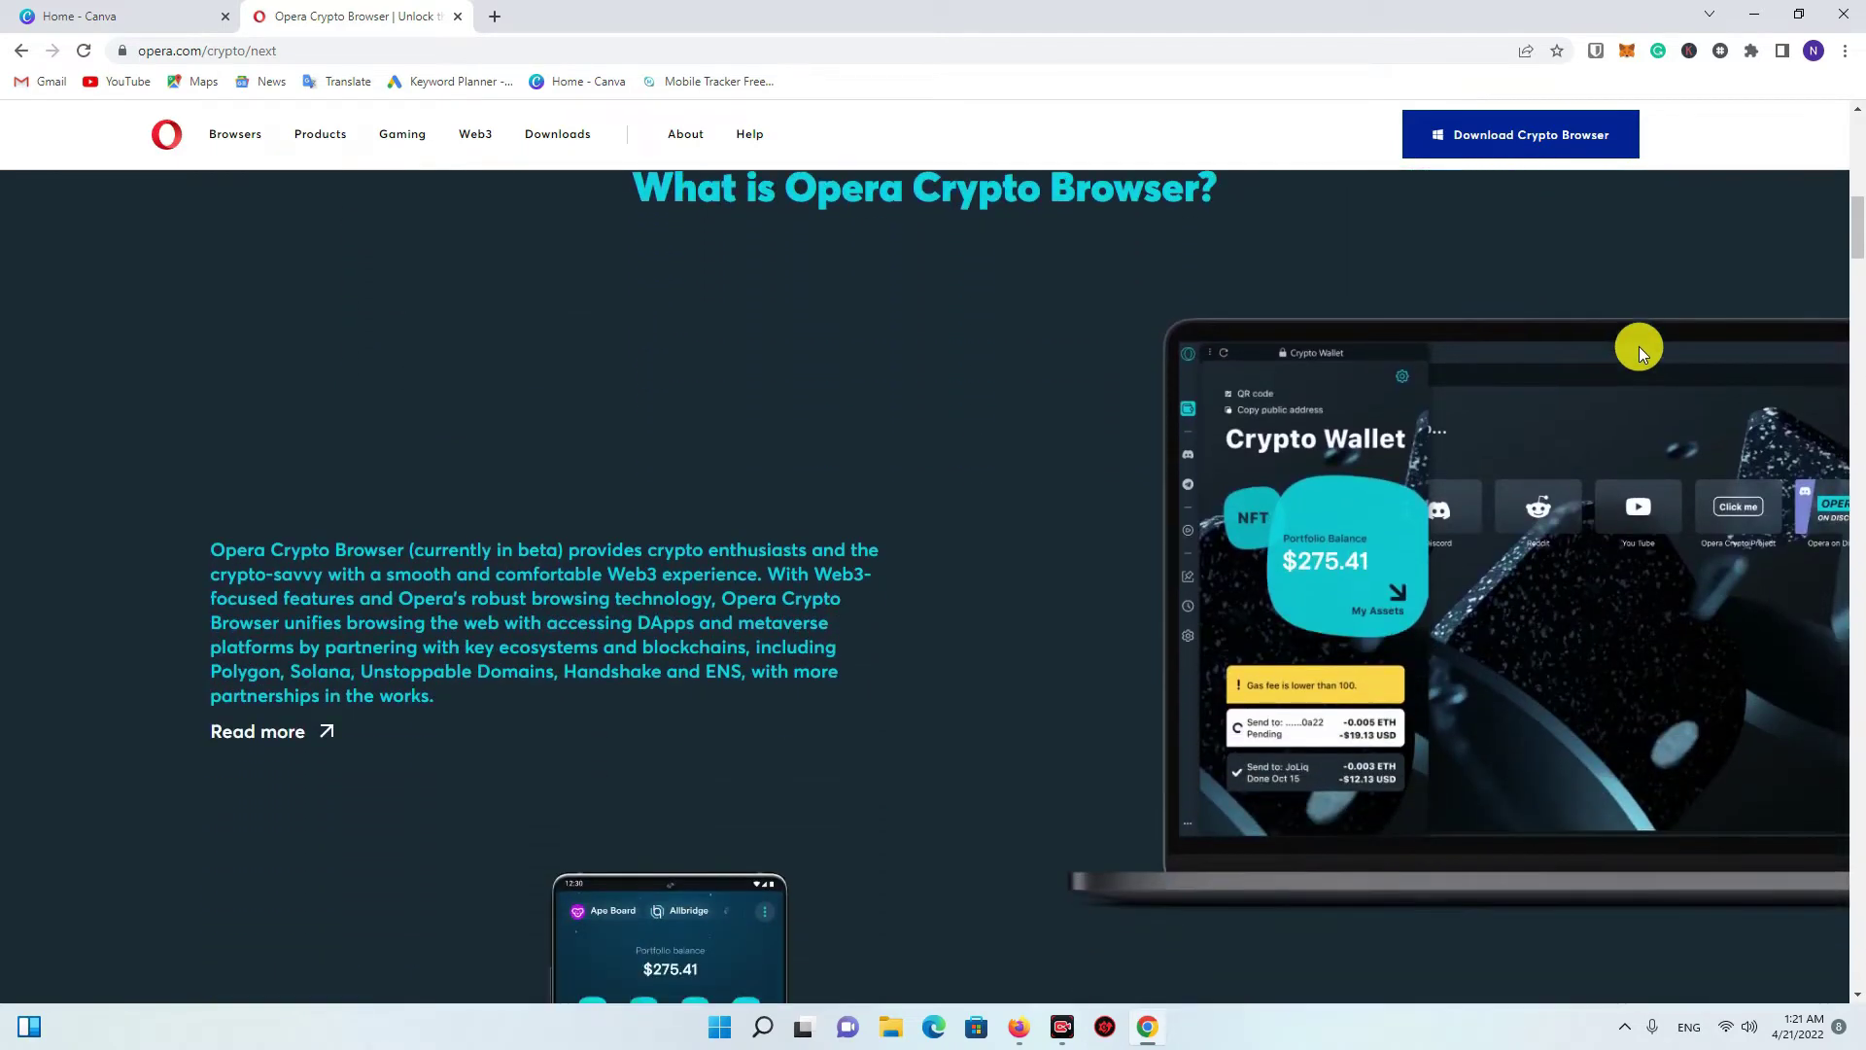
{"action": "scroll", "coordinate": [1639, 353], "scroll_direction": "up", "scroll_amount": 12}
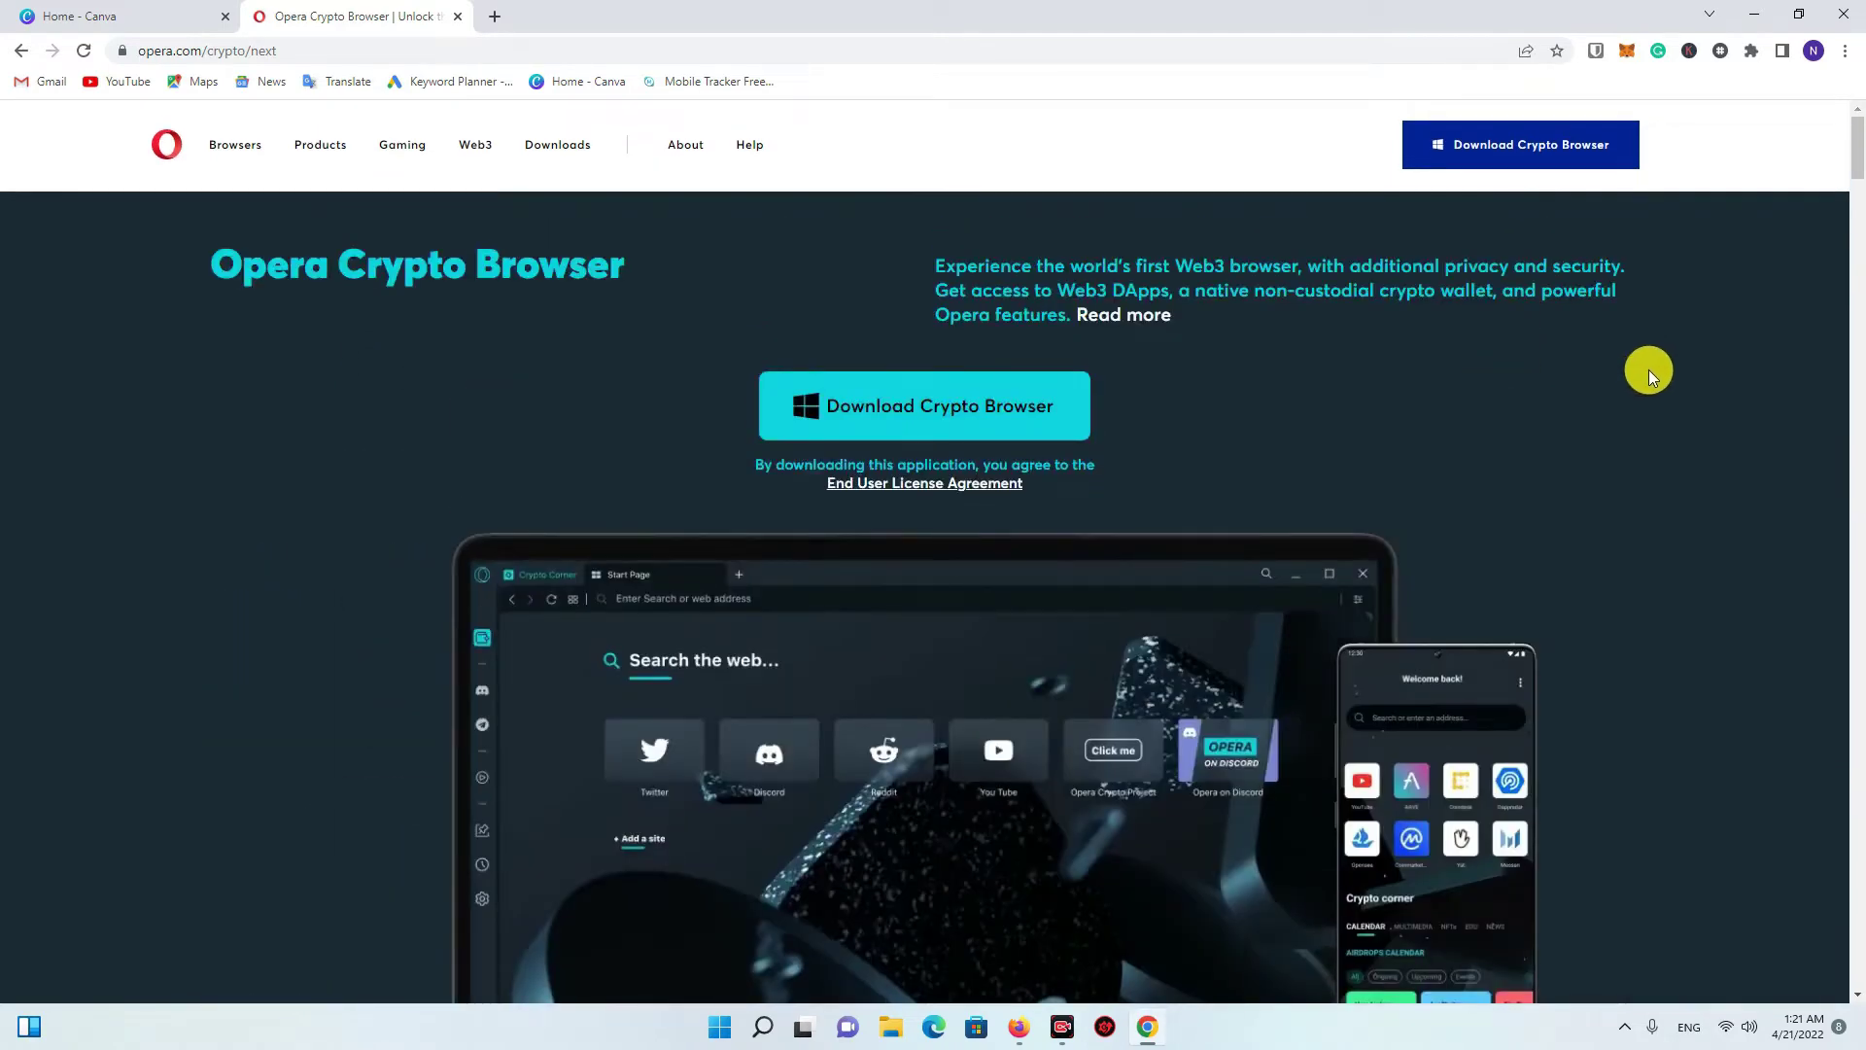
Step: Start downloading the Windows installer OperaCryptoSetupDeveloper.exe for Crypto Browser and minimize the download progress window
{"action": "left_click", "coordinate": [933, 406]}
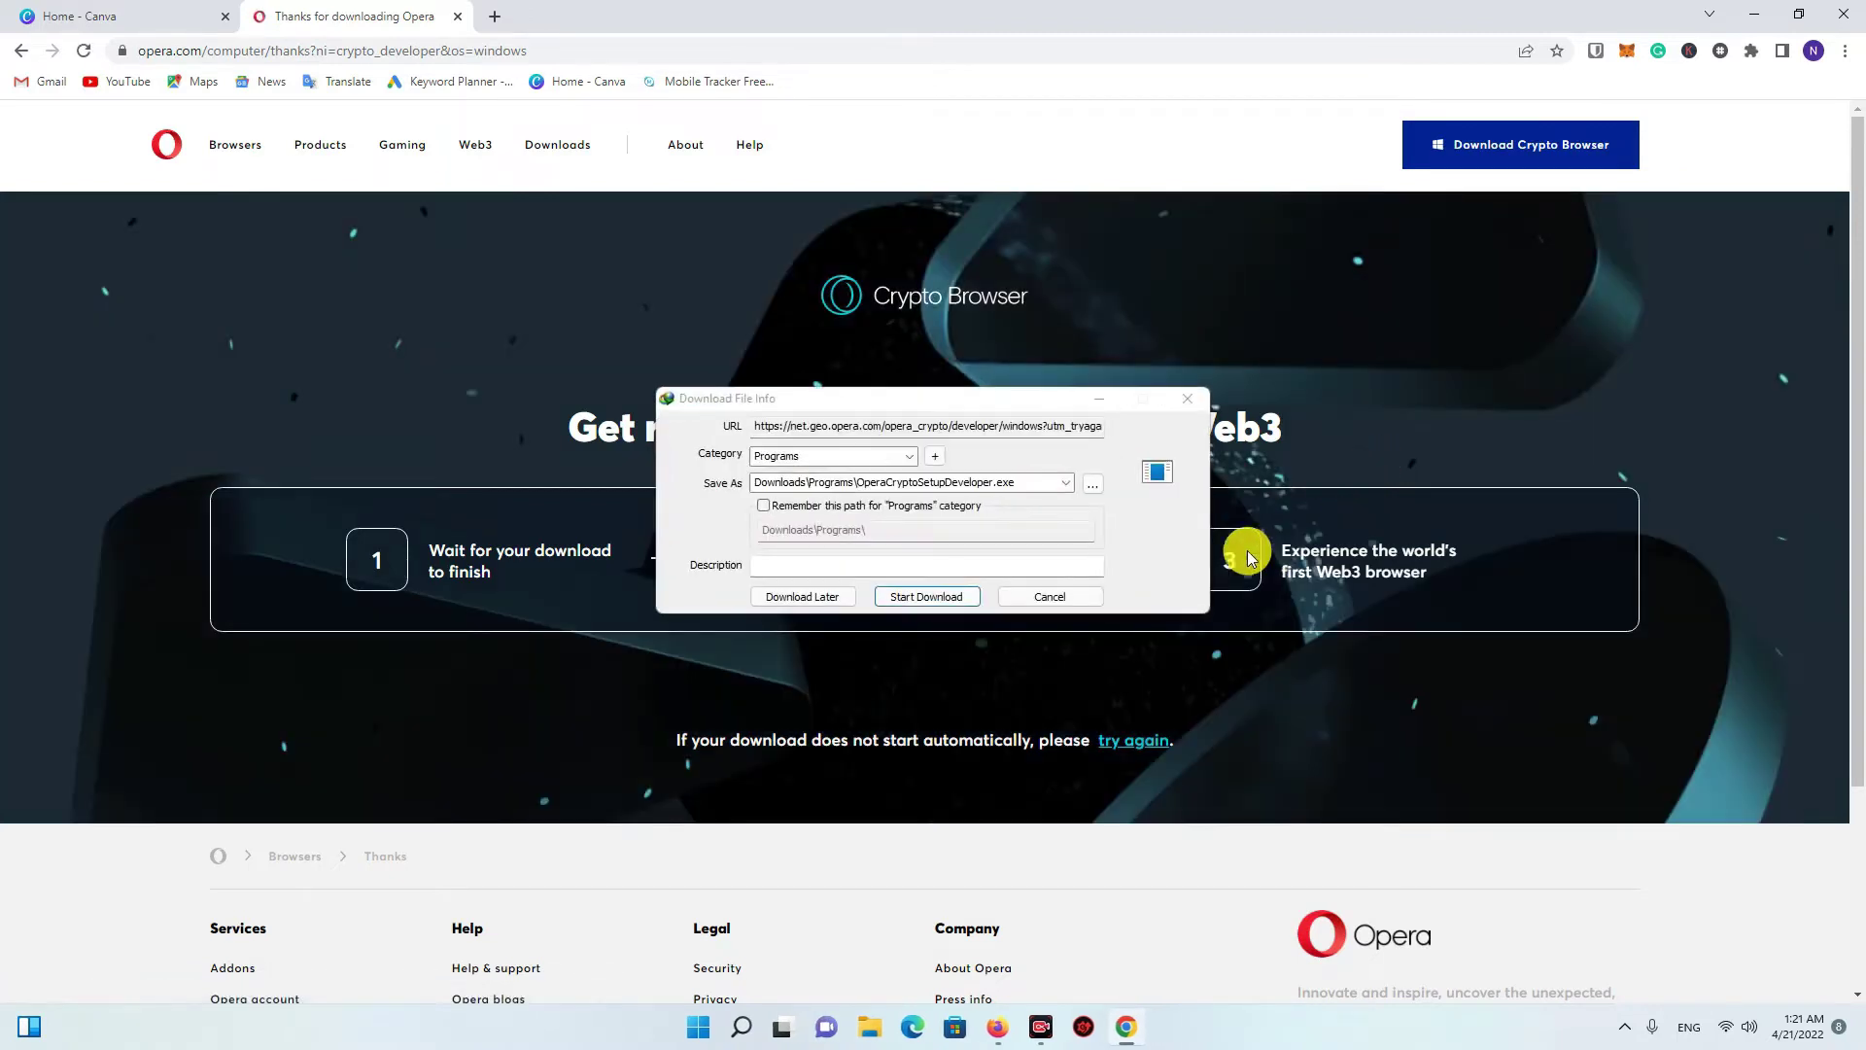
{"action": "left_click", "coordinate": [926, 596]}
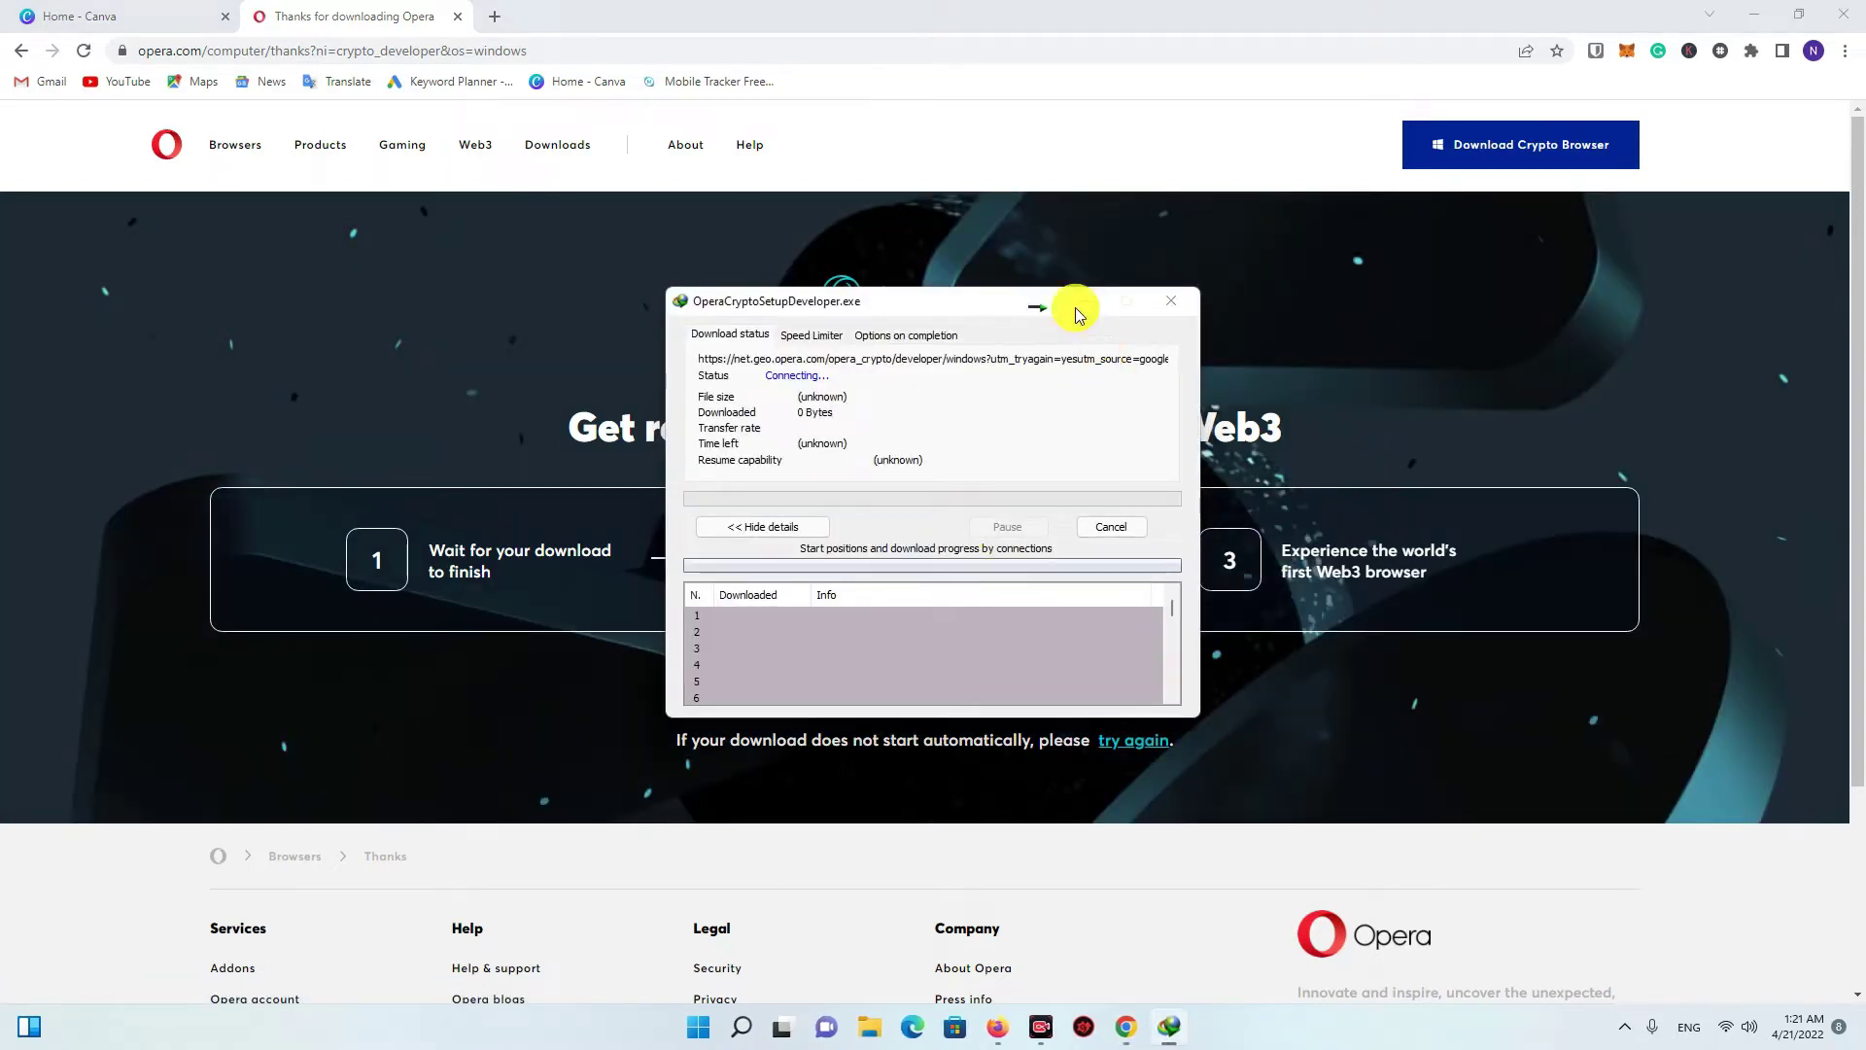
{"action": "left_click", "coordinate": [1079, 307]}
Step: Return to the Opera Crypto Browser page and examine its Crypto Corner, security, crypto wallet, built-in features and mobile sections
{"action": "left_click", "coordinate": [23, 51]}
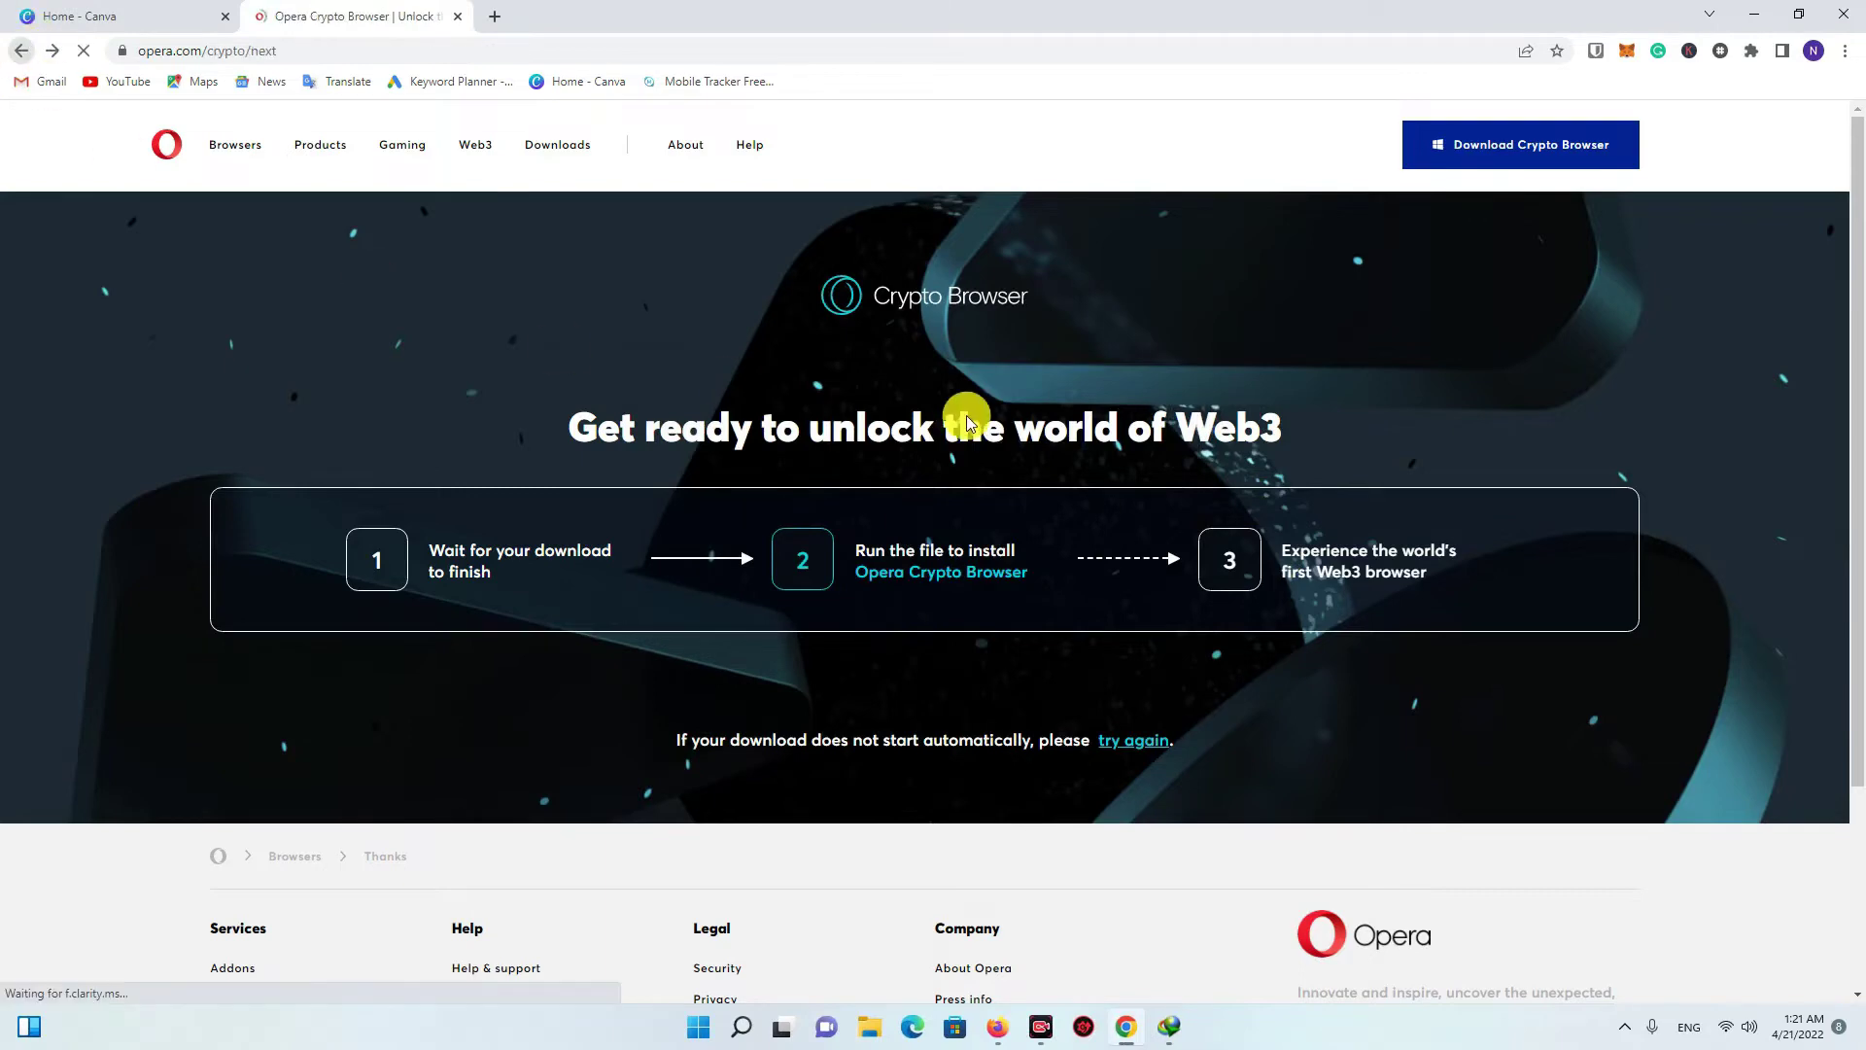
{"action": "scroll", "coordinate": [968, 420], "scroll_direction": "down", "scroll_amount": 10}
{"action": "scroll", "coordinate": [966, 416], "scroll_direction": "down", "scroll_amount": 7}
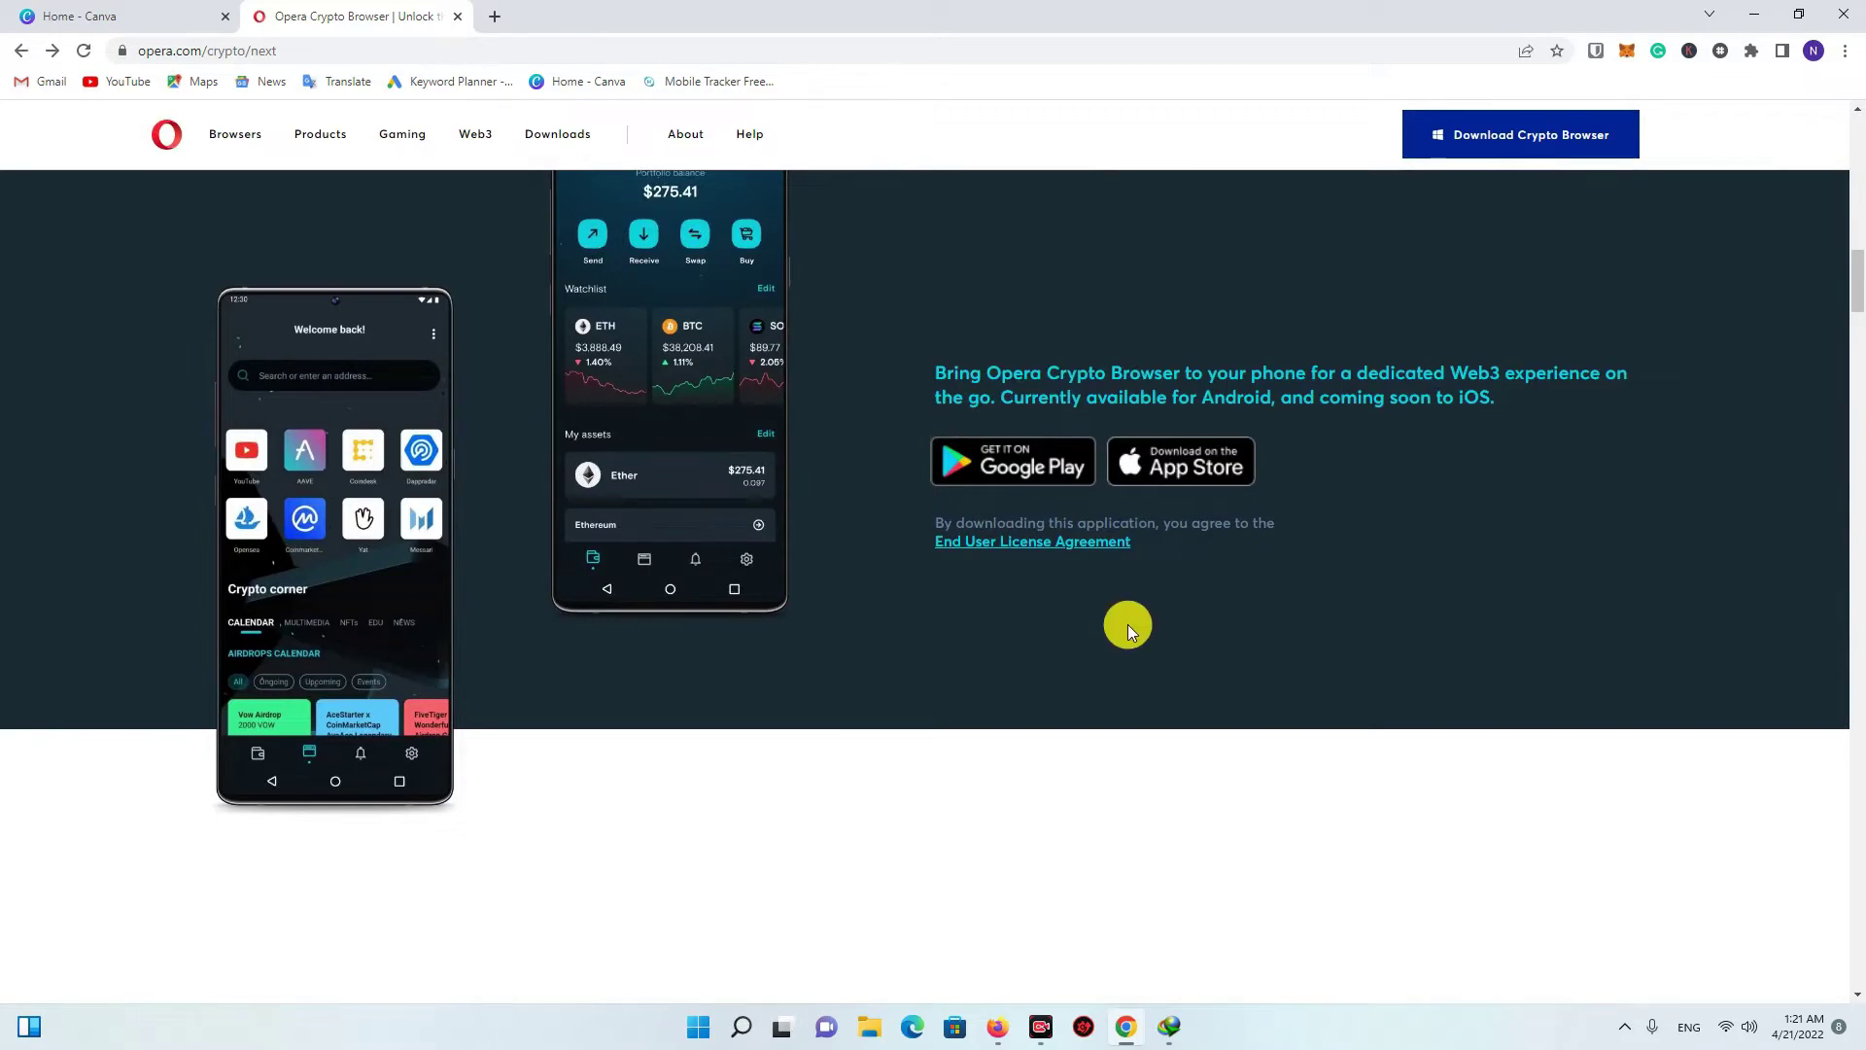
{"action": "scroll", "coordinate": [1126, 623], "scroll_direction": "down", "scroll_amount": 6}
{"action": "scroll", "coordinate": [1126, 627], "scroll_direction": "down", "scroll_amount": 1}
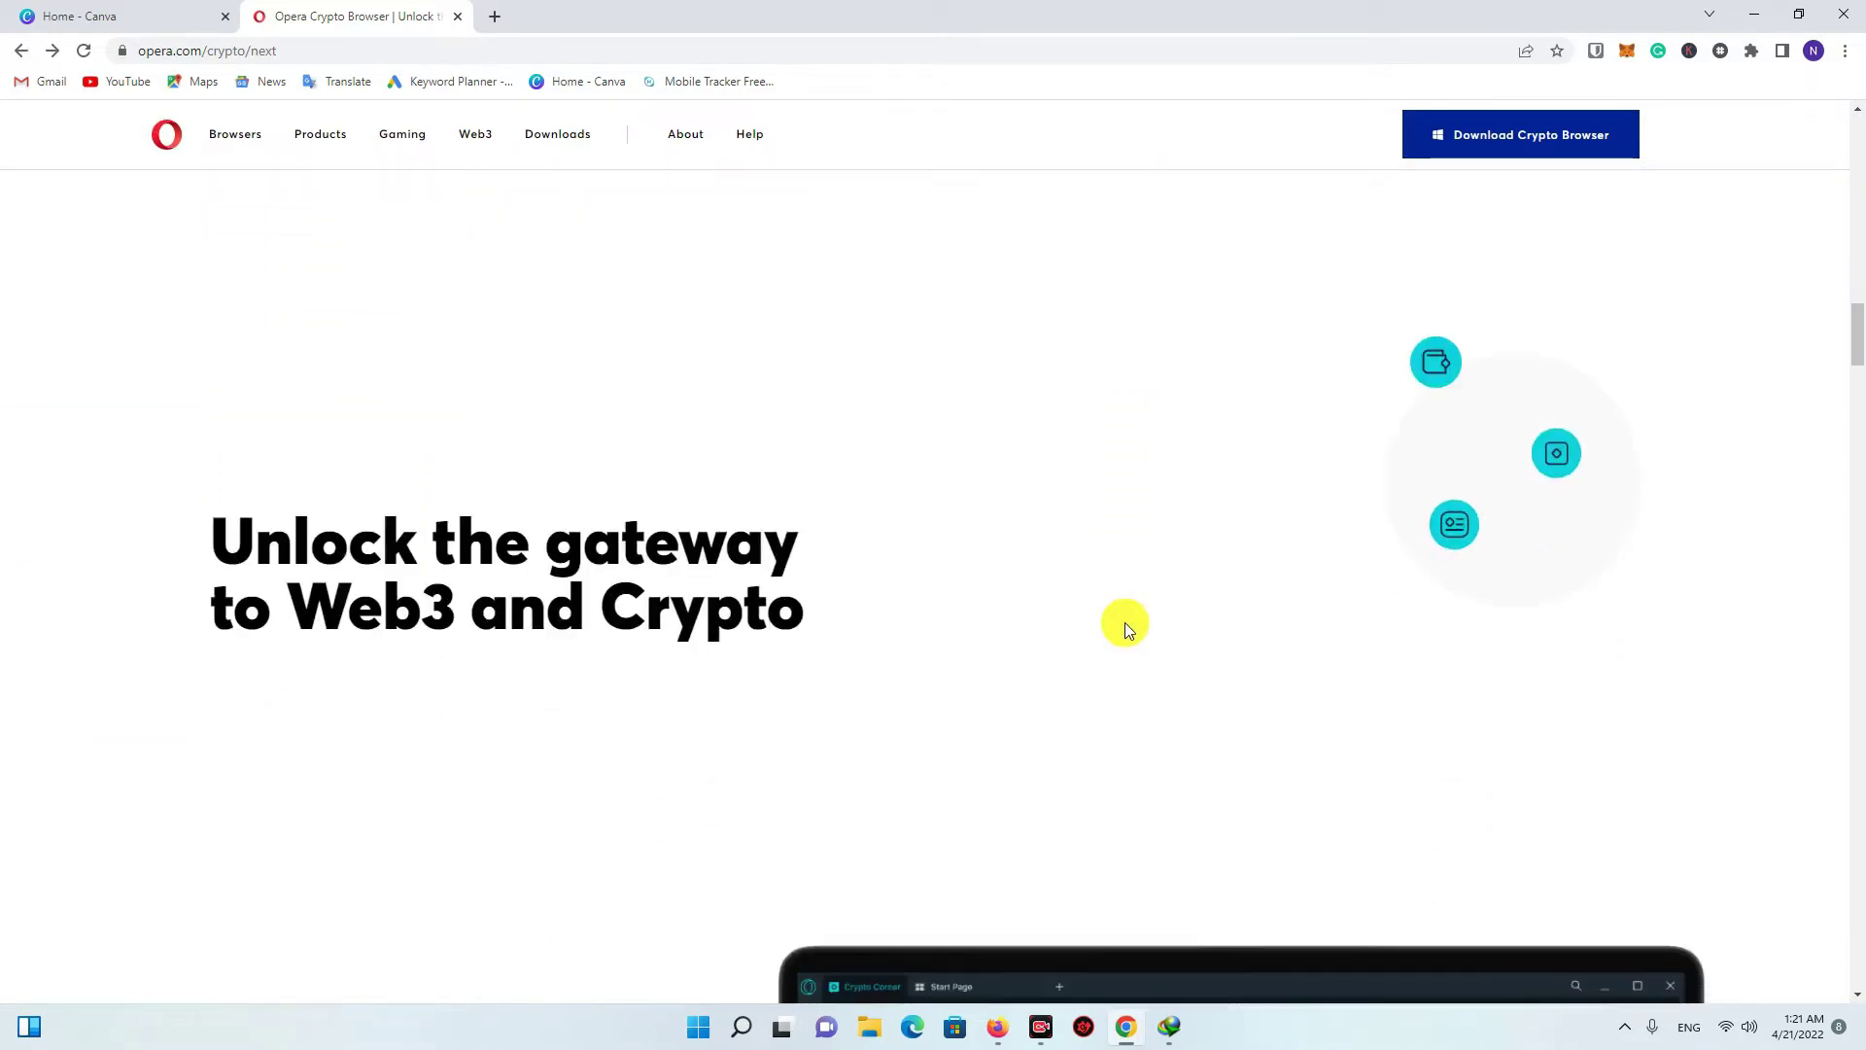
{"action": "scroll", "coordinate": [1095, 600], "scroll_direction": "down", "scroll_amount": 2}
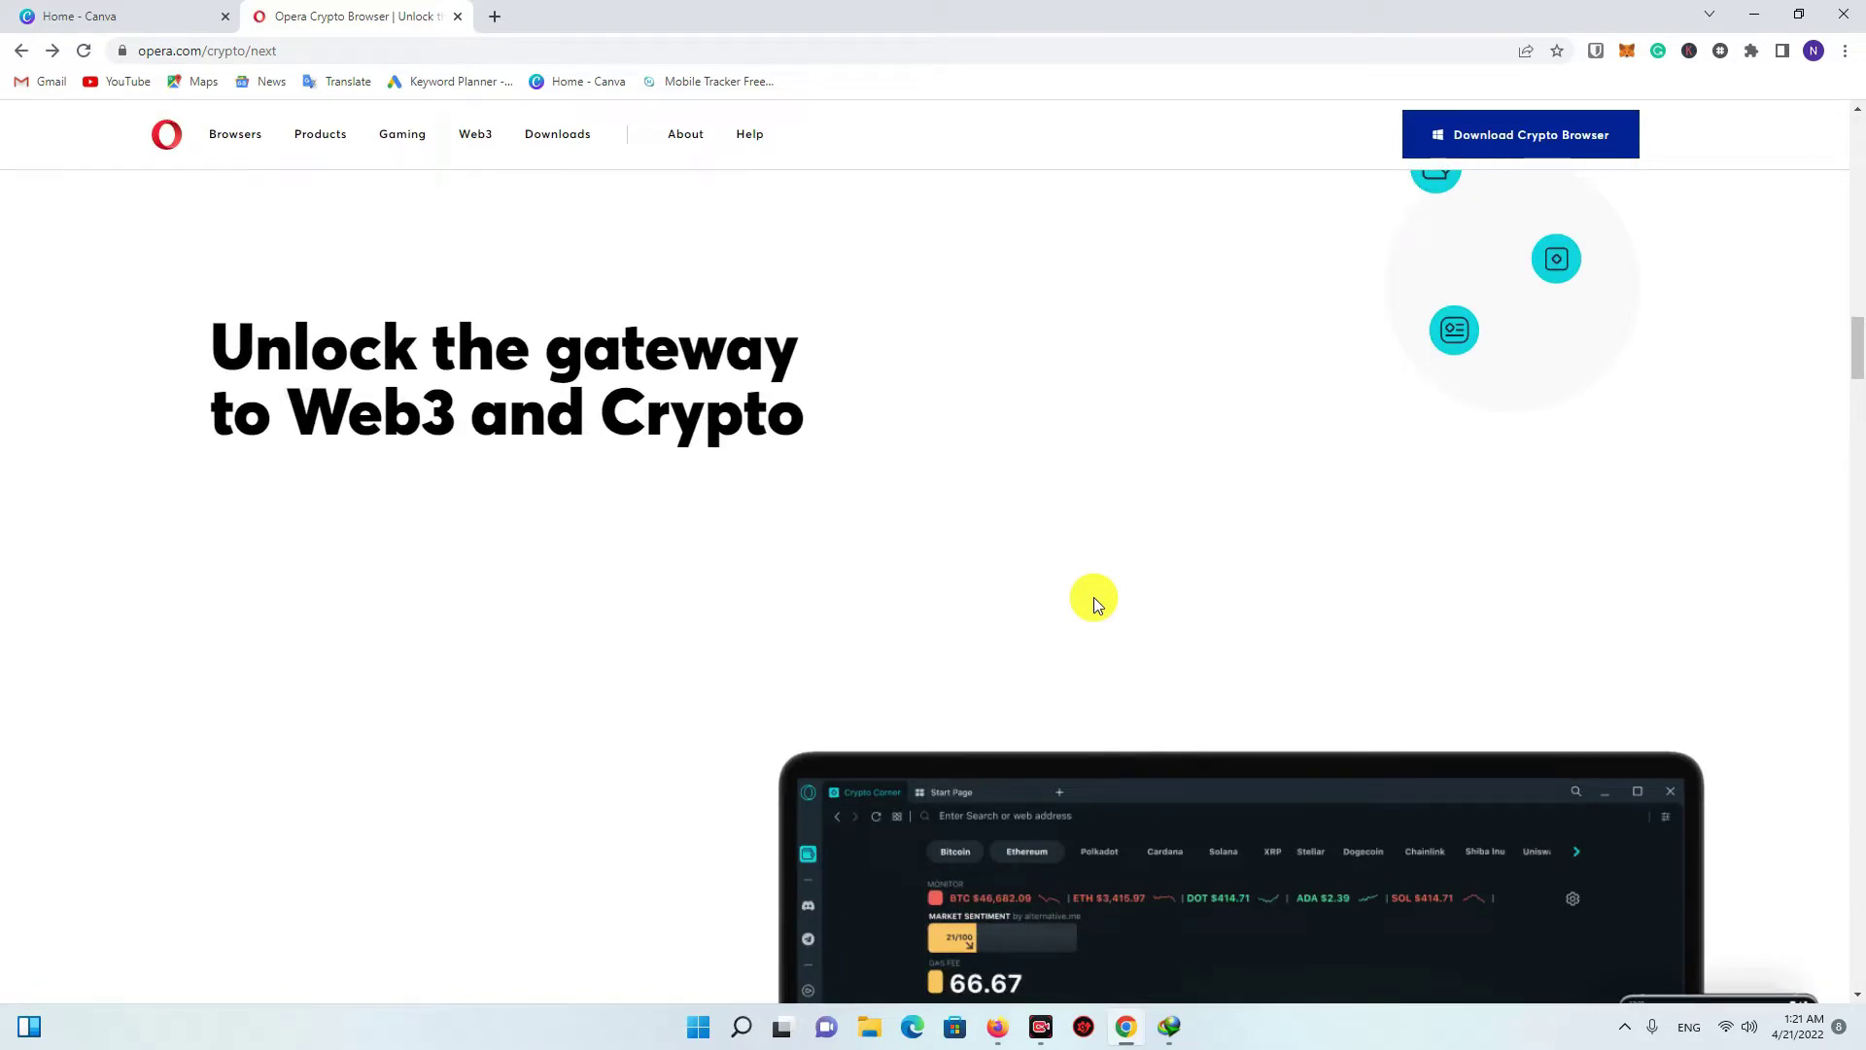
{"action": "scroll", "coordinate": [1093, 597], "scroll_direction": "down", "scroll_amount": 5}
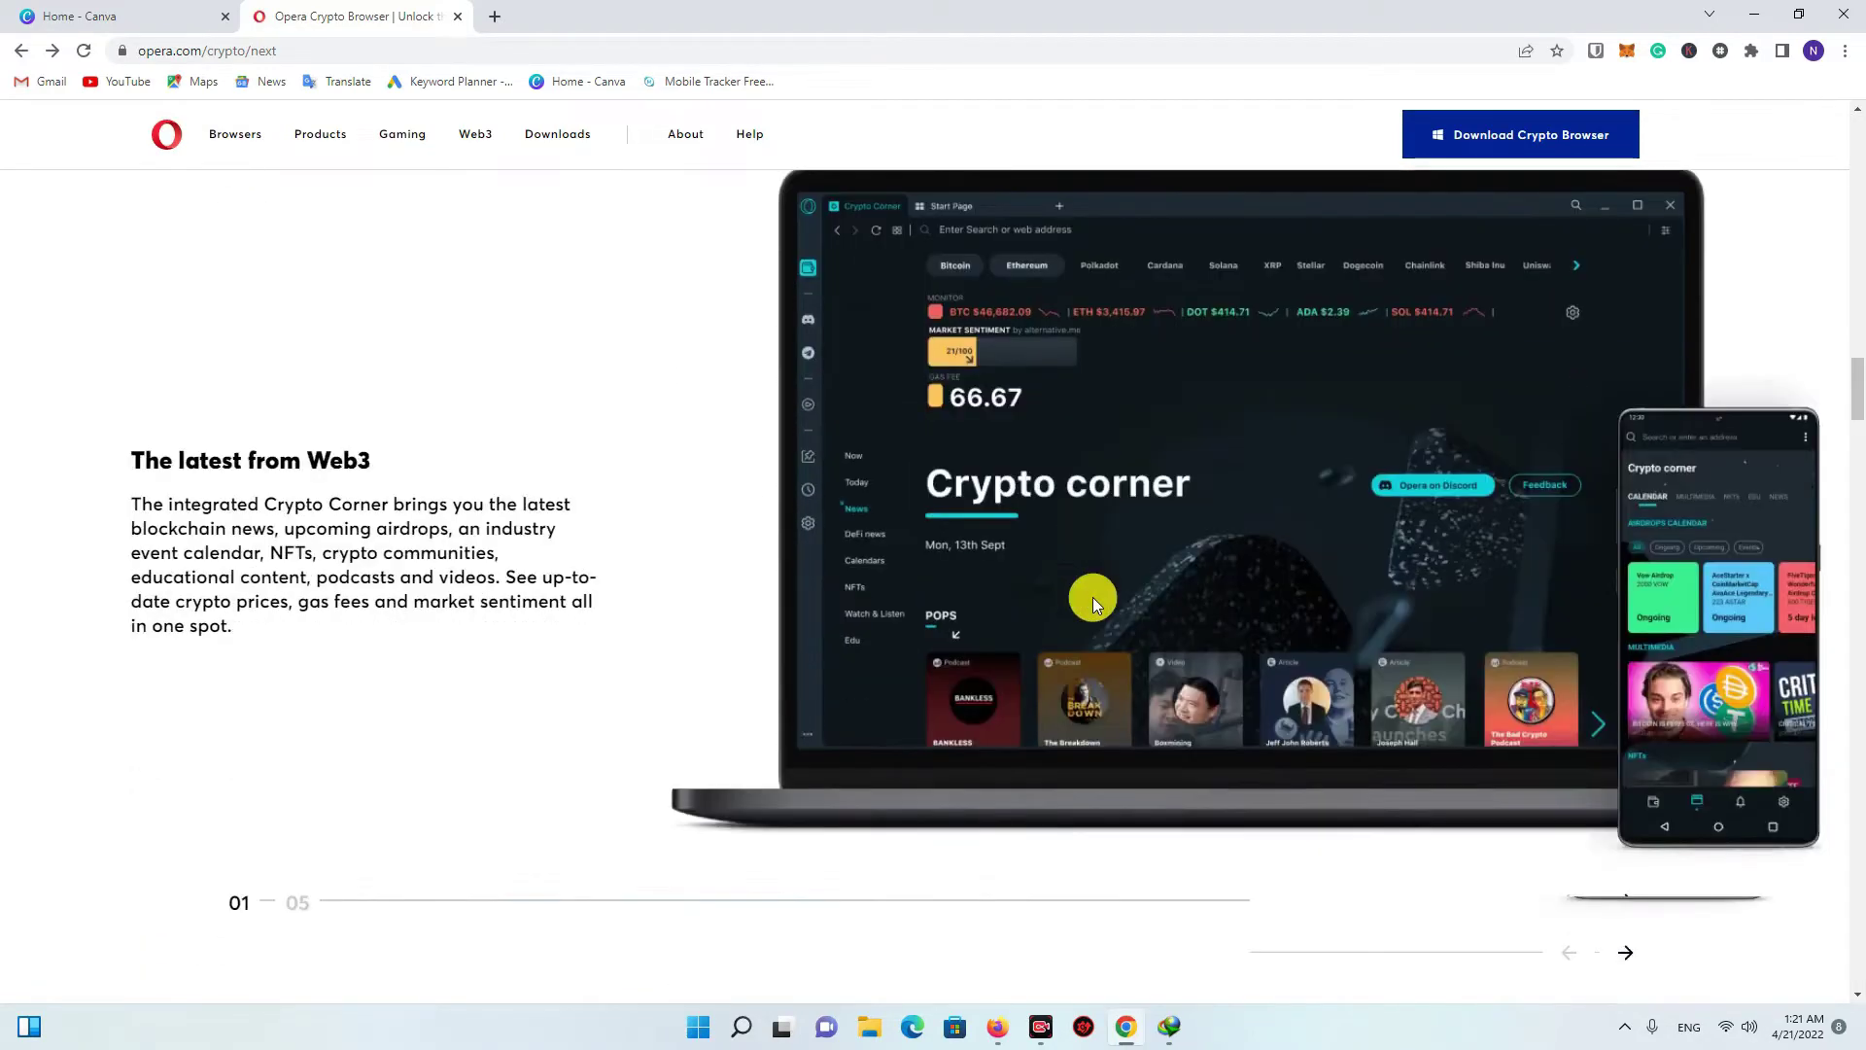
{"action": "scroll", "coordinate": [1093, 597], "scroll_direction": "up", "scroll_amount": 2}
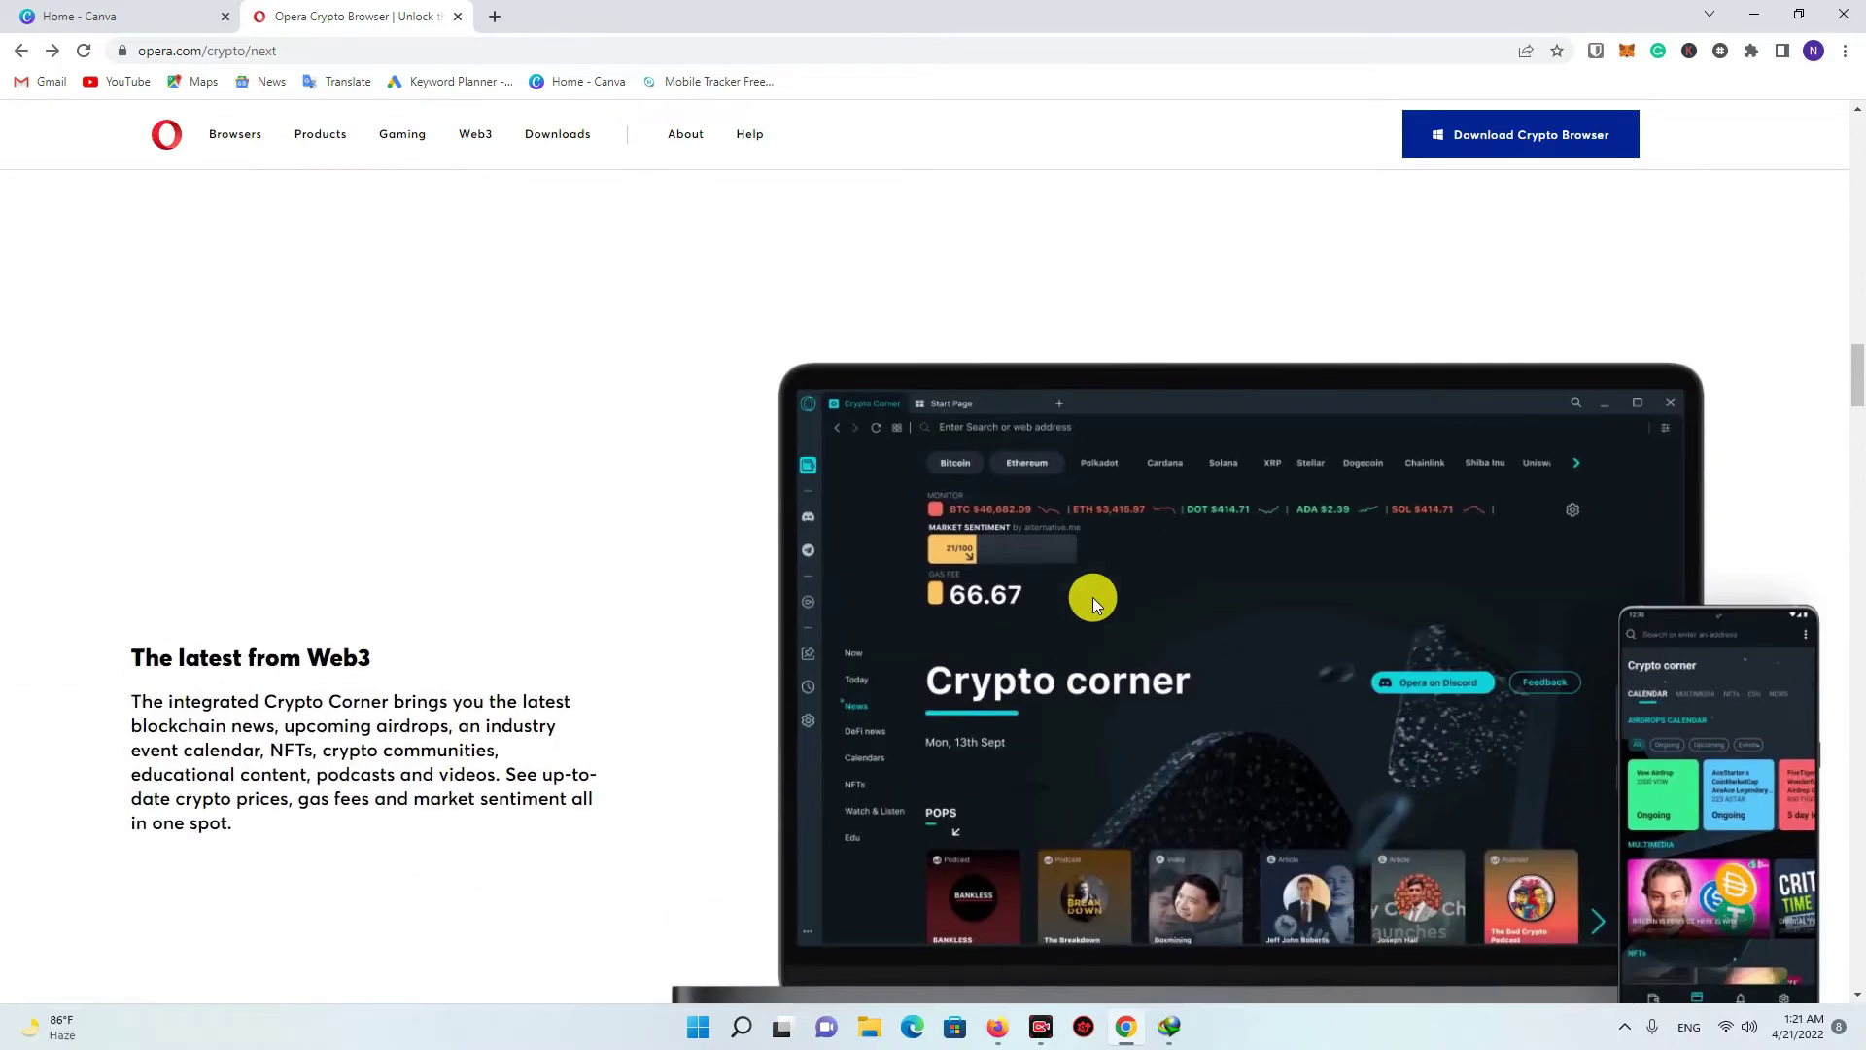
{"action": "scroll", "coordinate": [1092, 597], "scroll_direction": "down", "scroll_amount": 5}
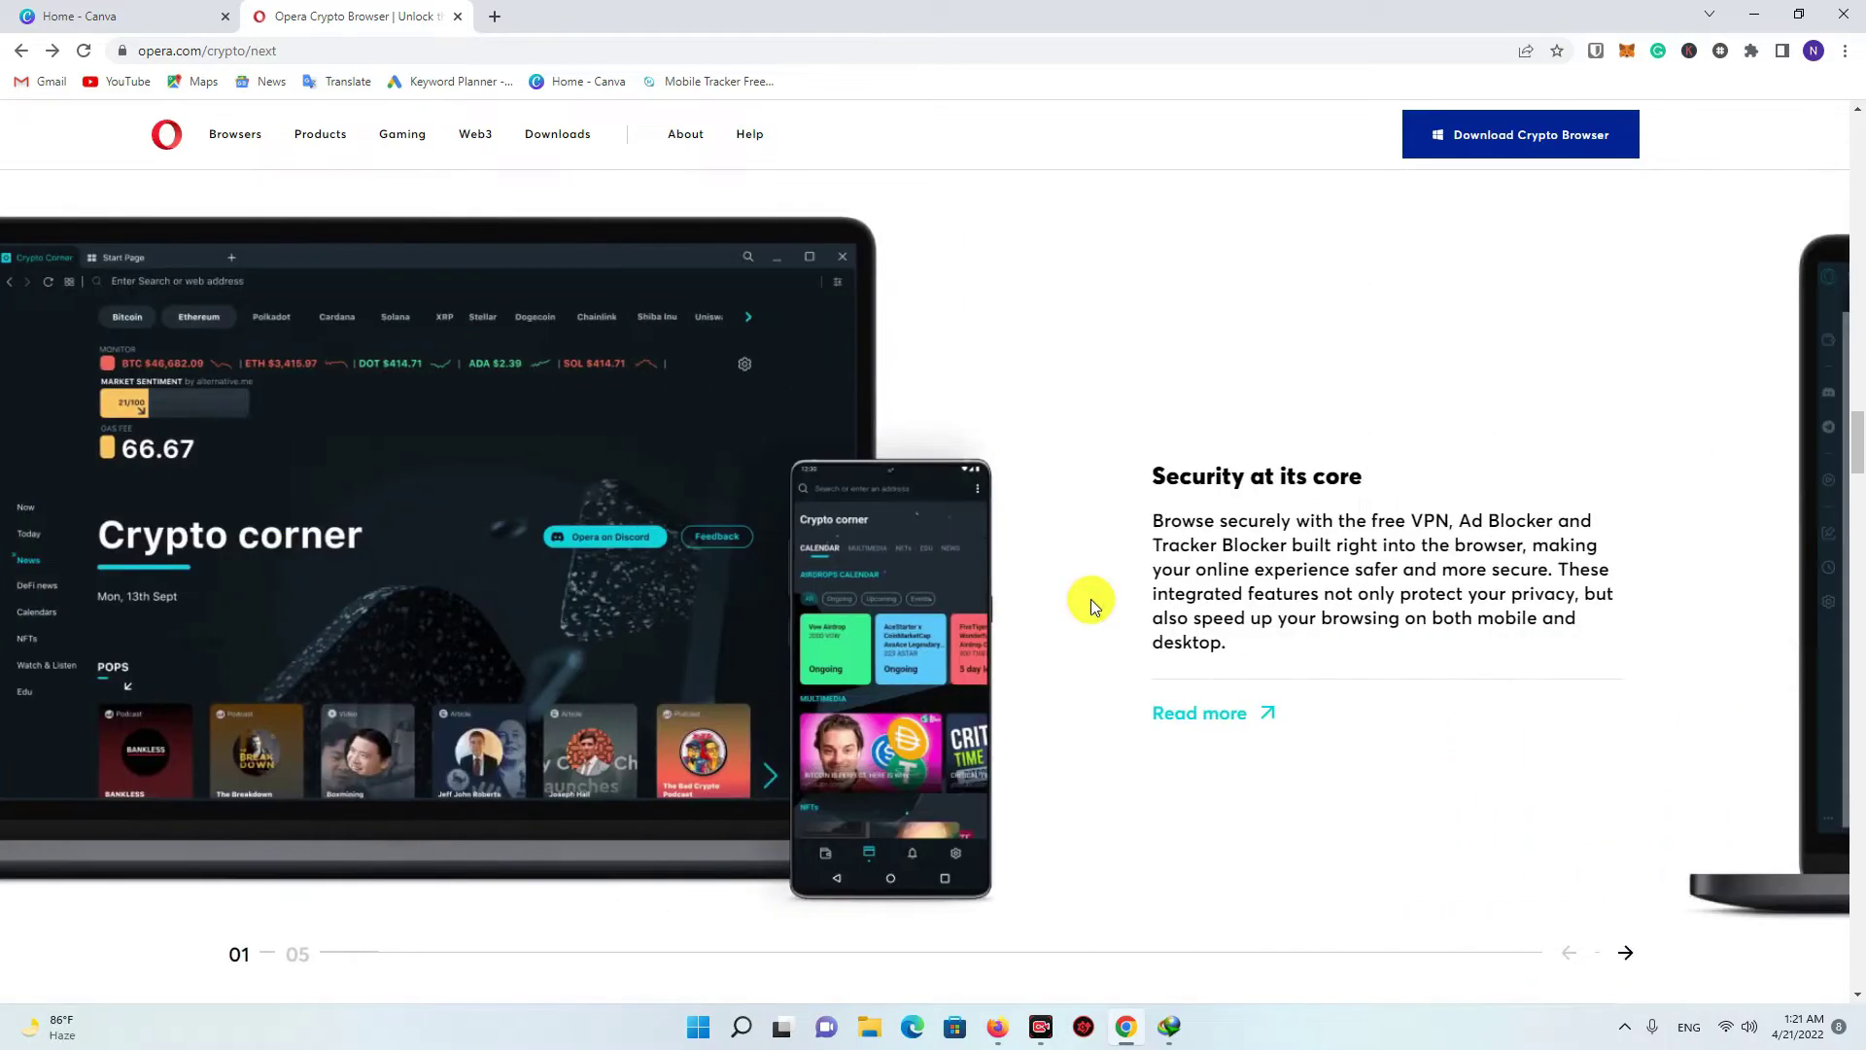
{"action": "scroll", "coordinate": [1099, 608], "scroll_direction": "down", "scroll_amount": 3}
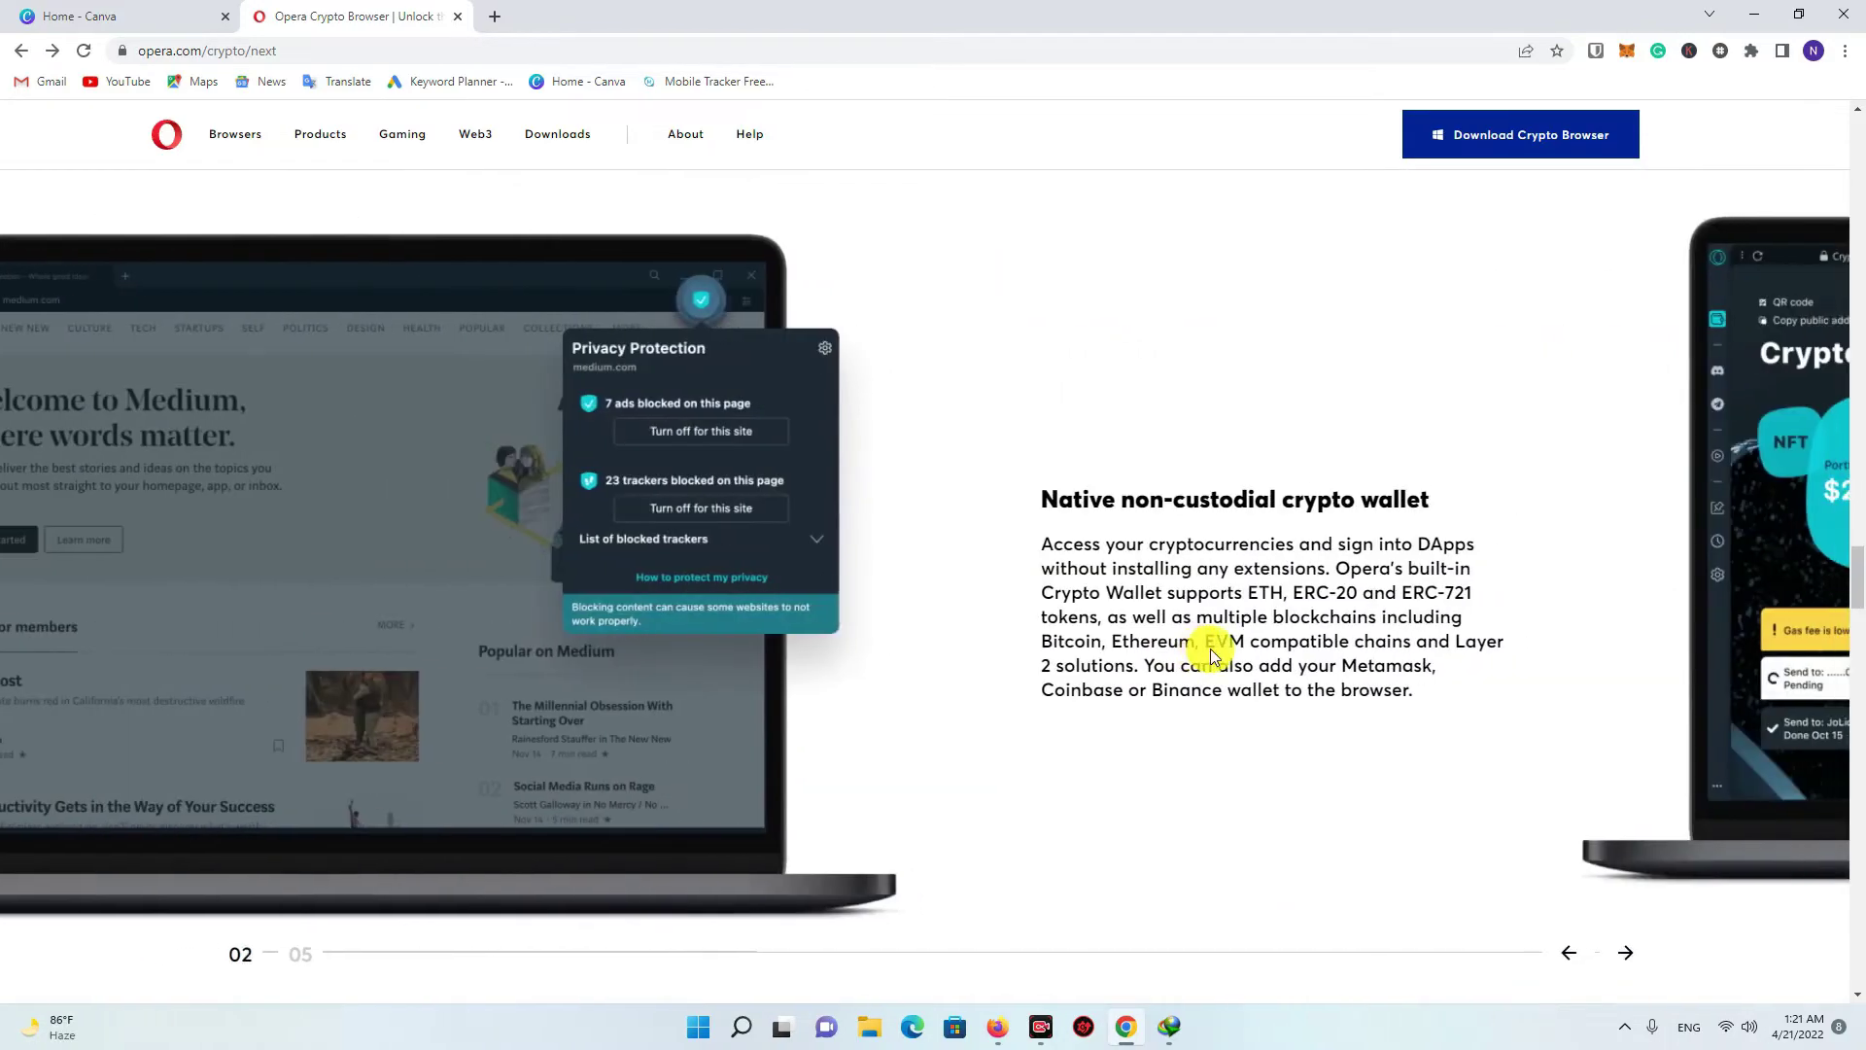
{"action": "scroll", "coordinate": [1197, 645], "scroll_direction": "down", "scroll_amount": 3}
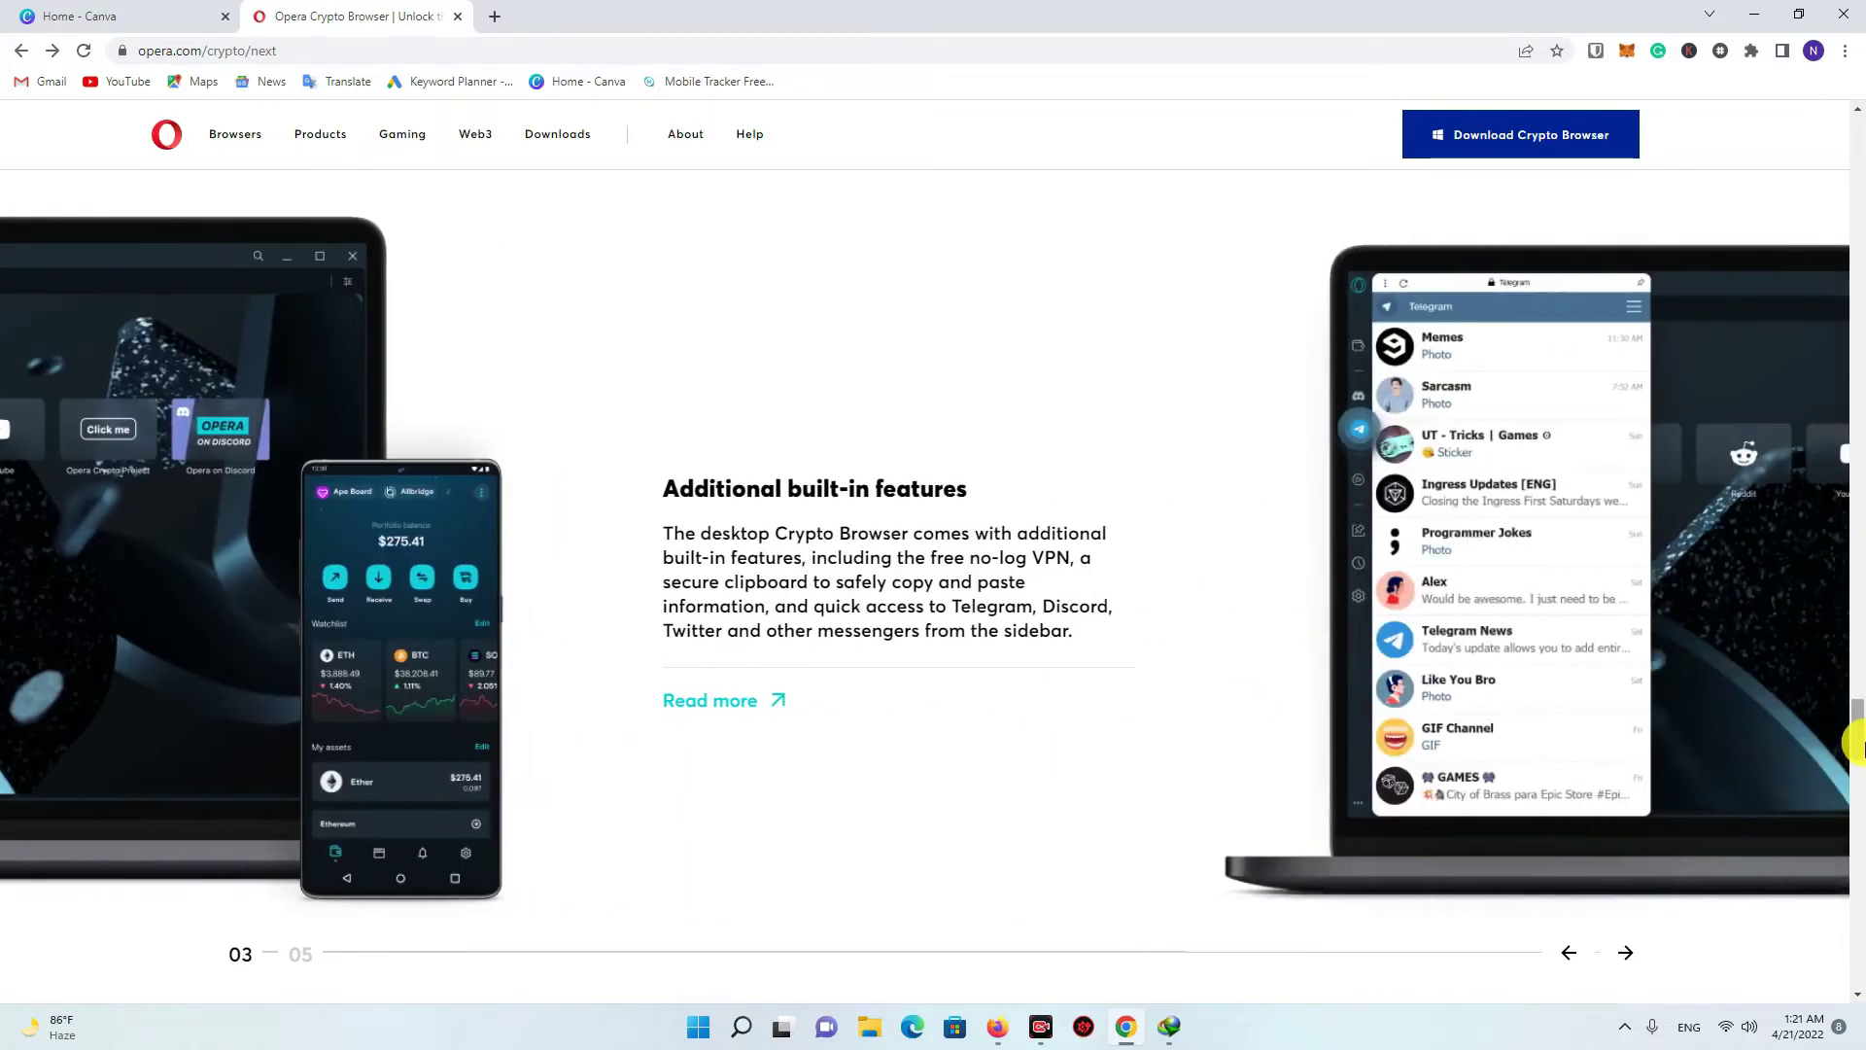
{"action": "left_click_drag", "start_coordinate": [1854, 744], "coordinate": [1854, 889]}
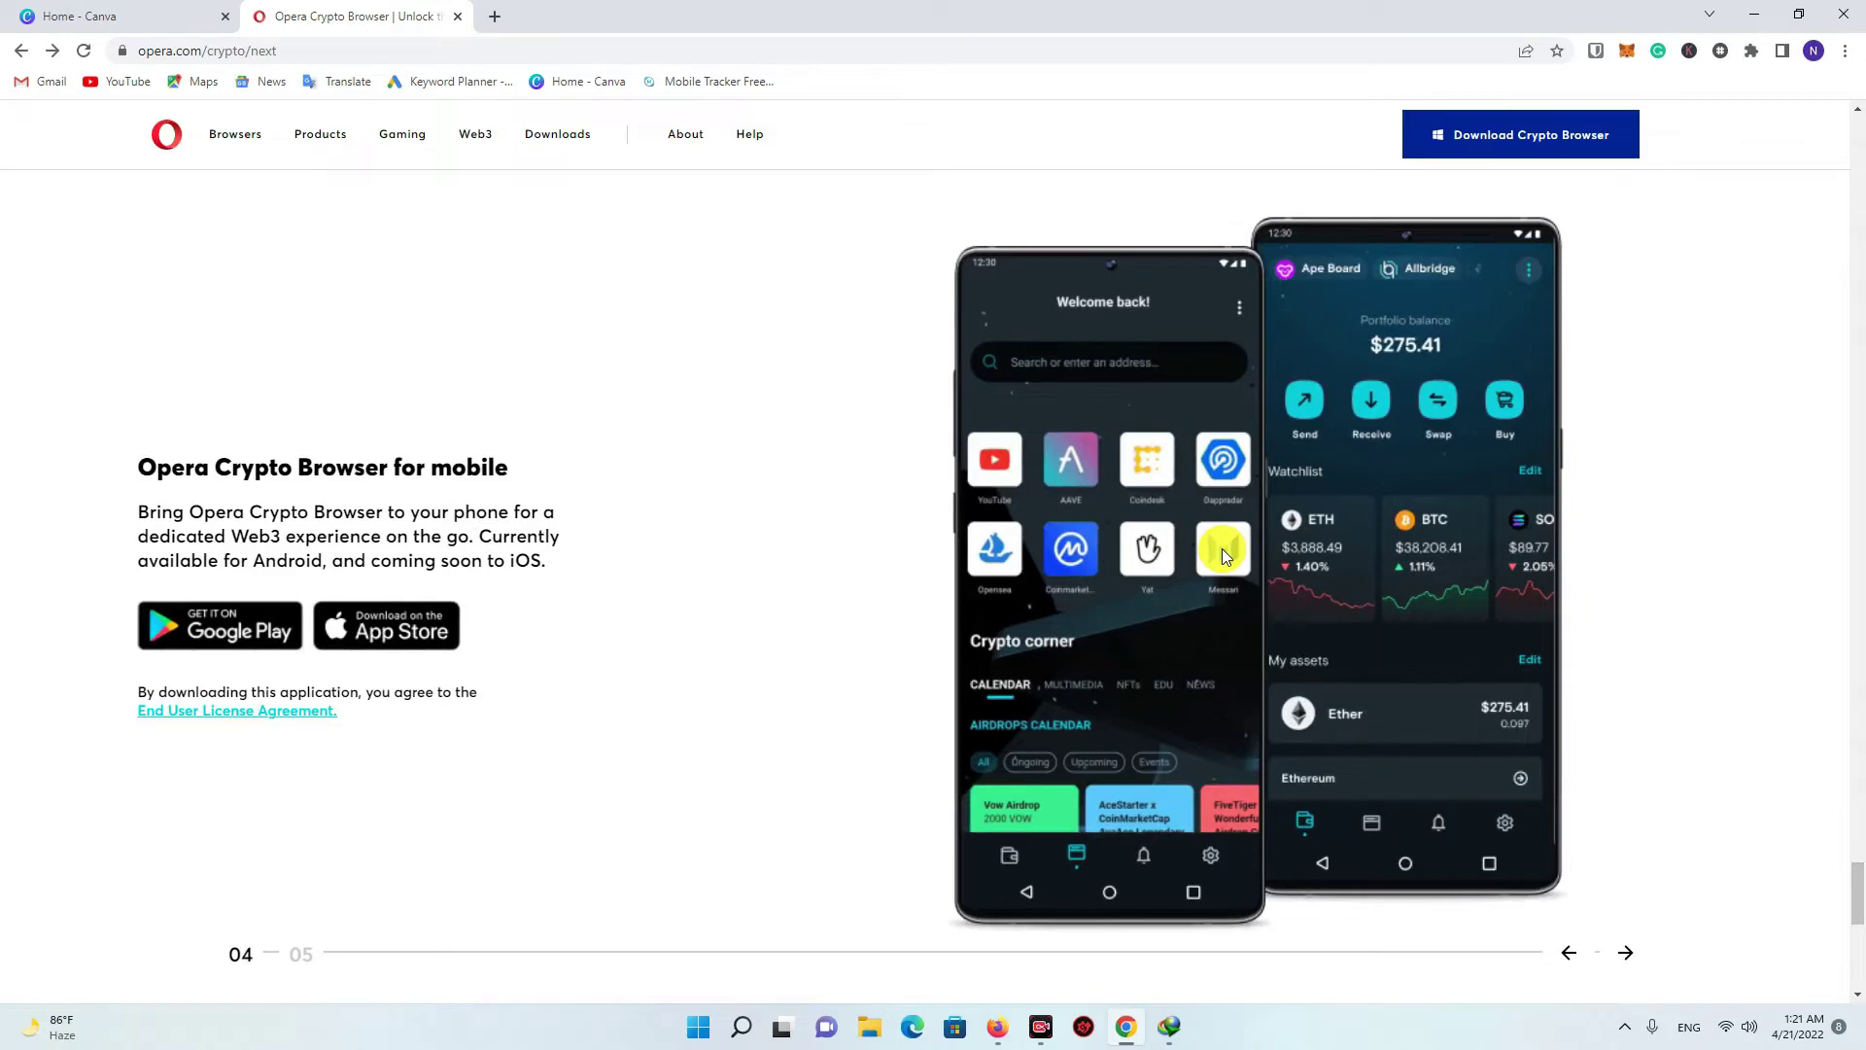
Step: Minimize the web page window, open the downloaded OperaCryptoSetupDeveloper.exe, and accept the terms to install Opera Crypto Browser
{"action": "scroll", "coordinate": [754, 452], "scroll_direction": "up", "scroll_amount": 3}
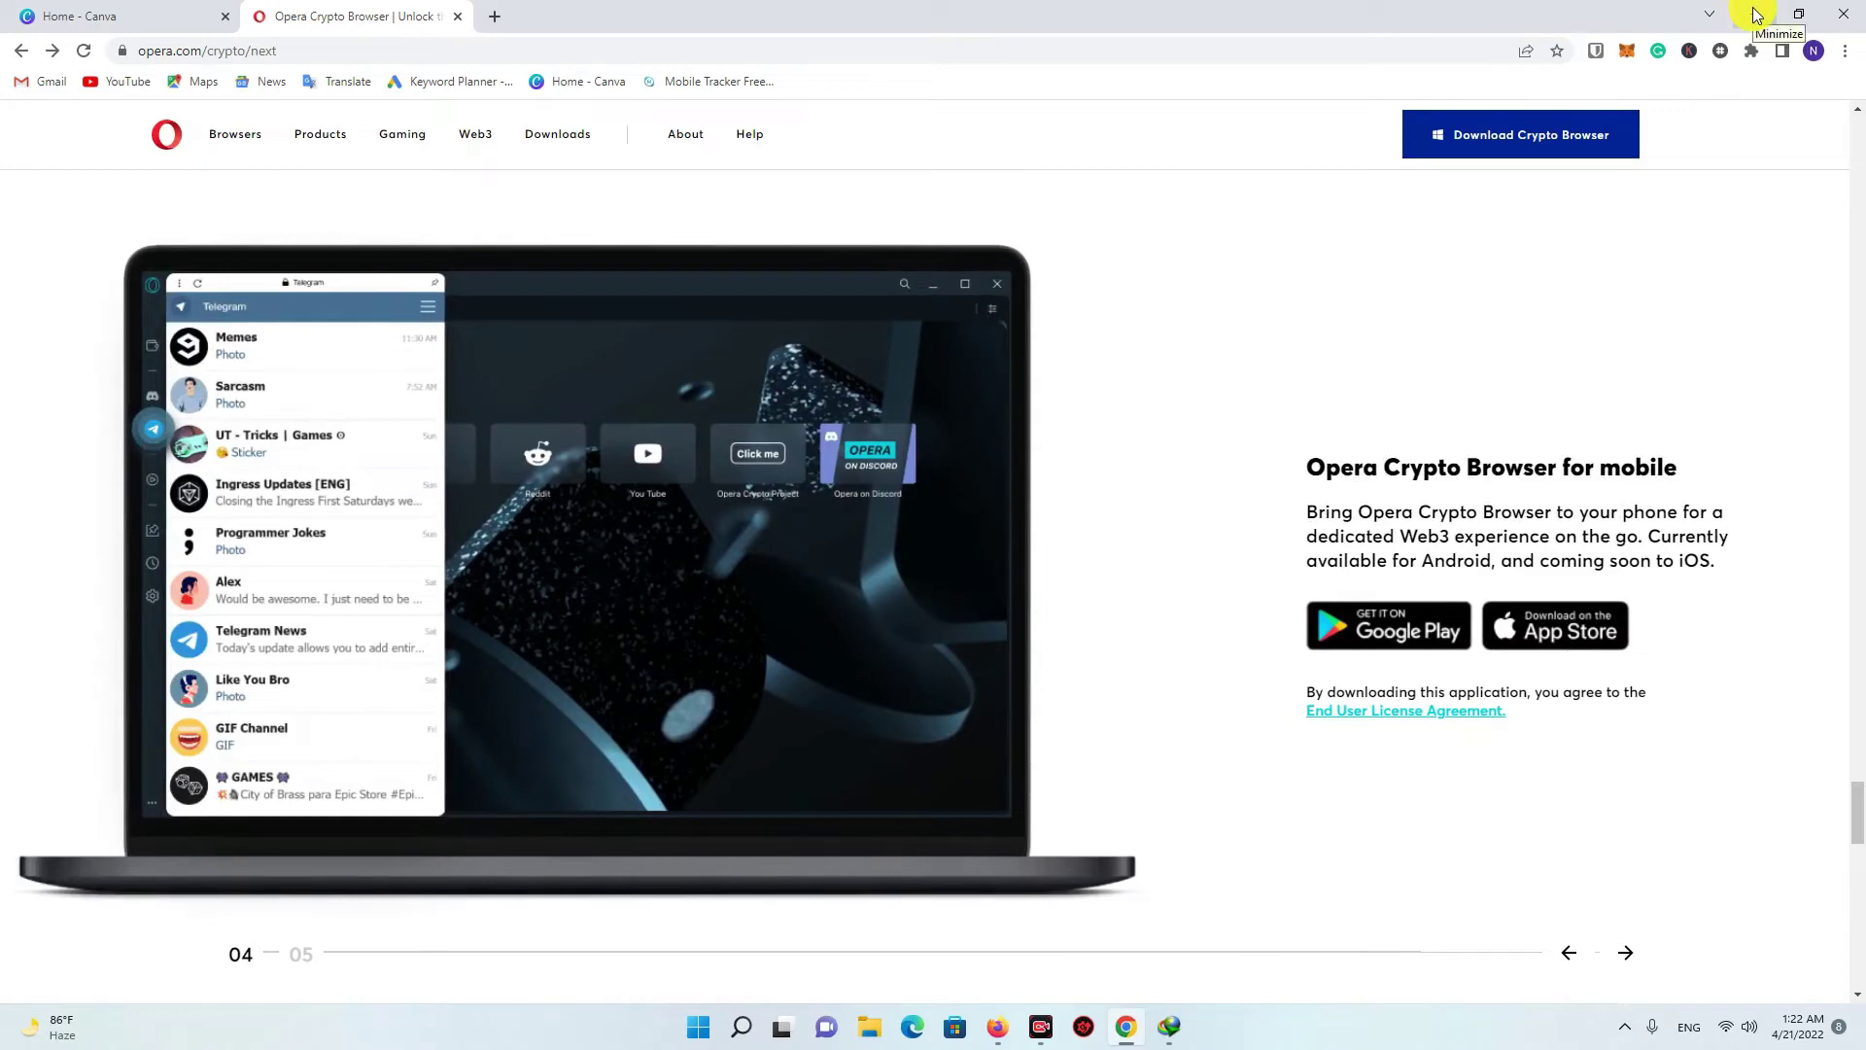
{"action": "left_click", "coordinate": [1755, 14]}
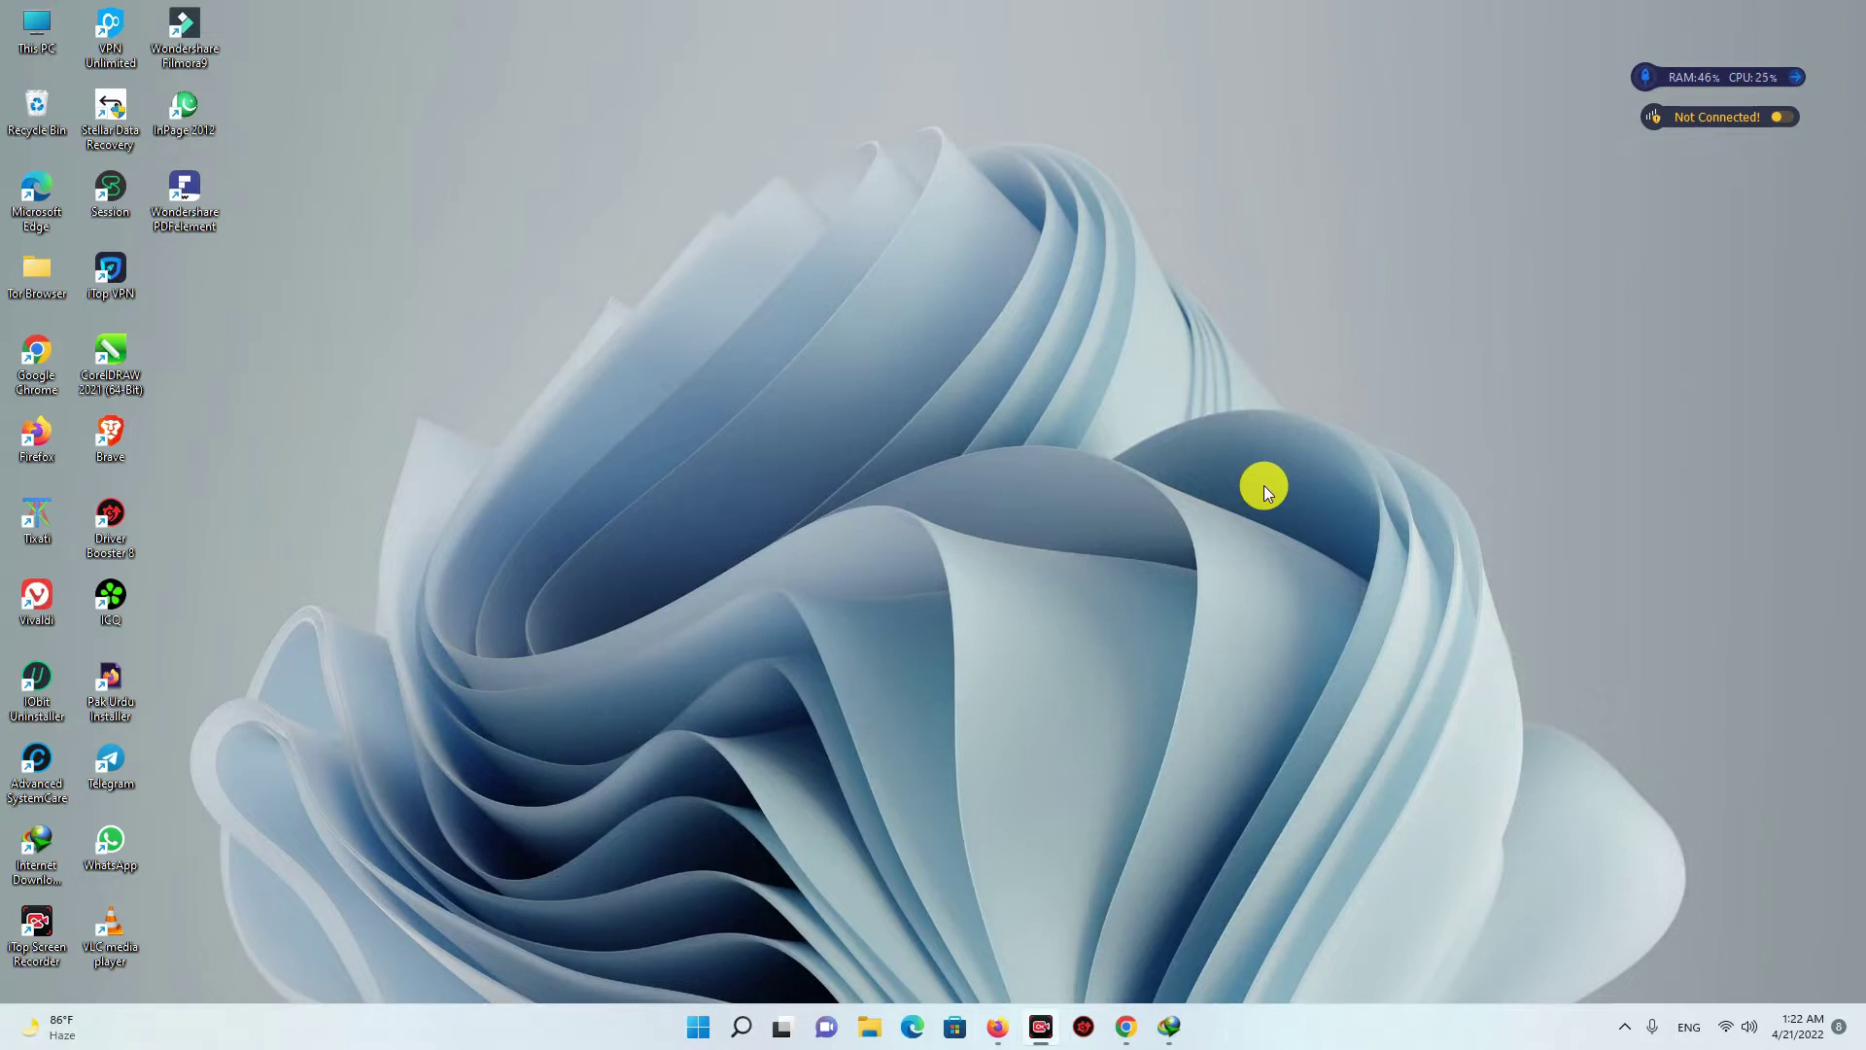
{"action": "left_click", "coordinate": [1171, 1021]}
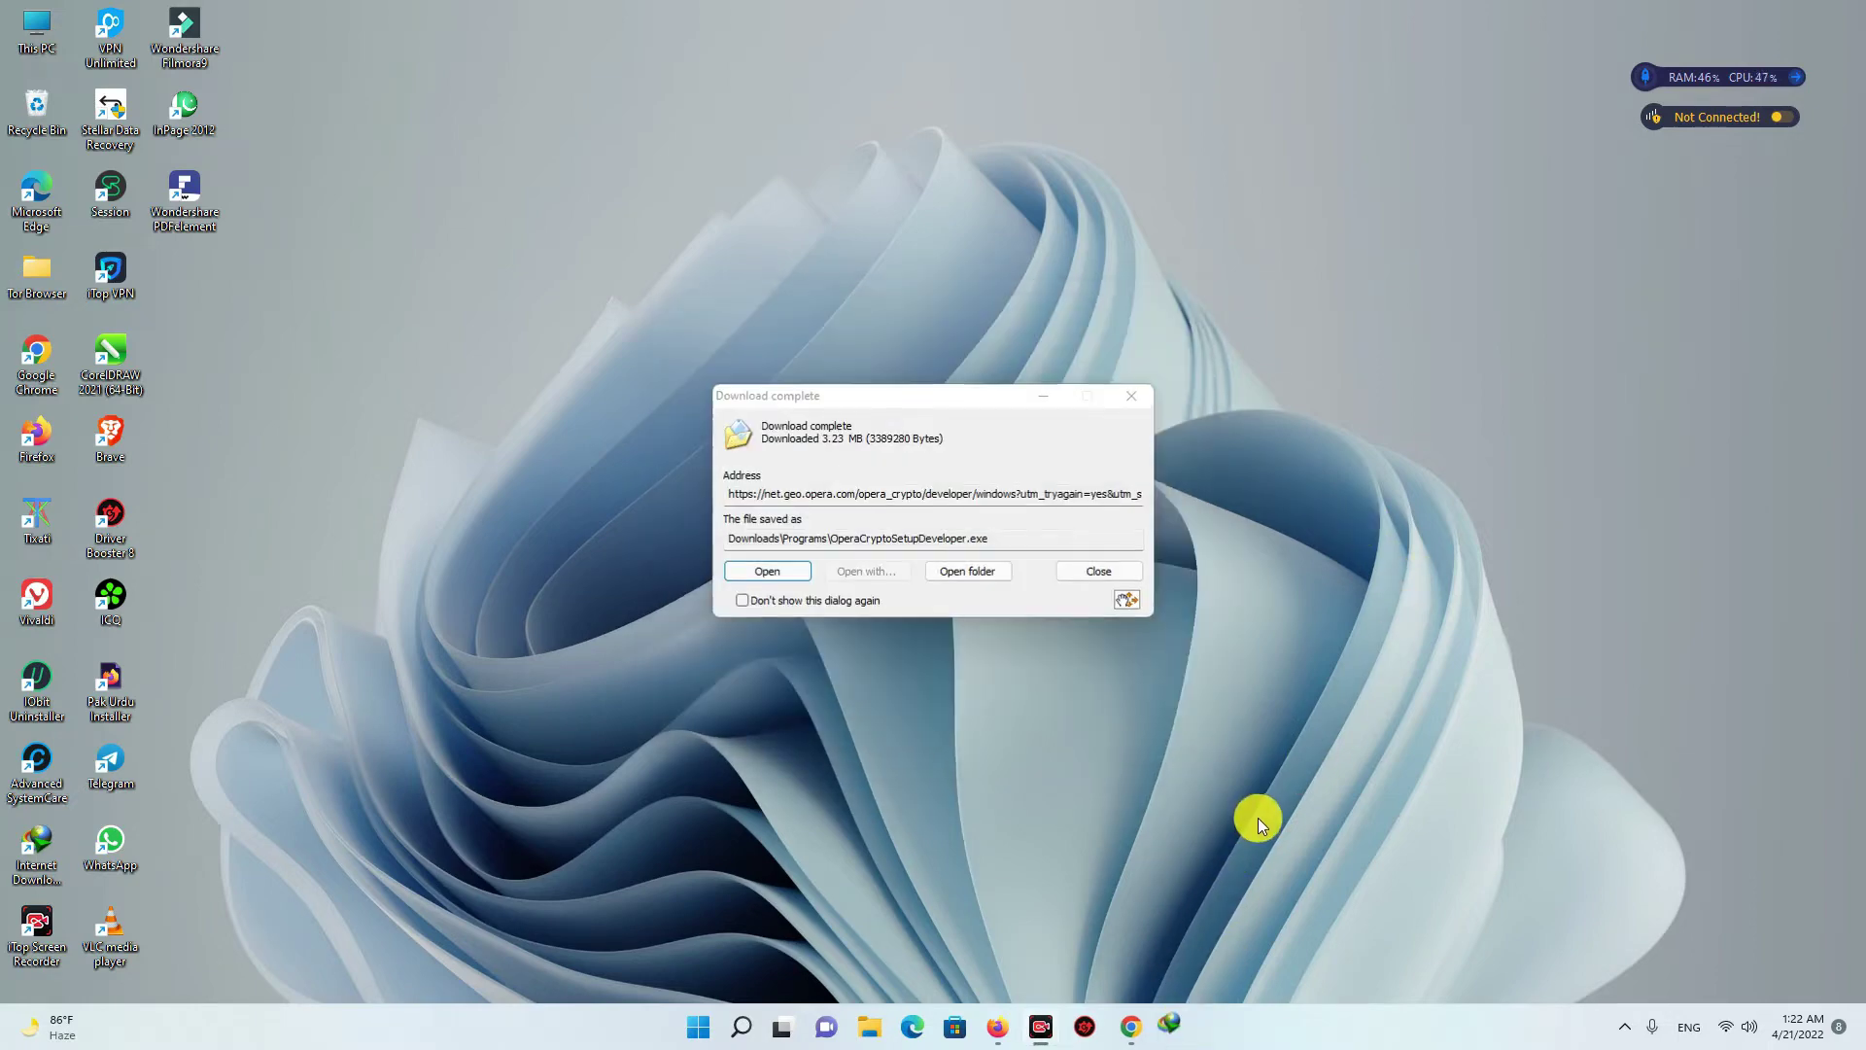
{"action": "left_click", "coordinate": [783, 574]}
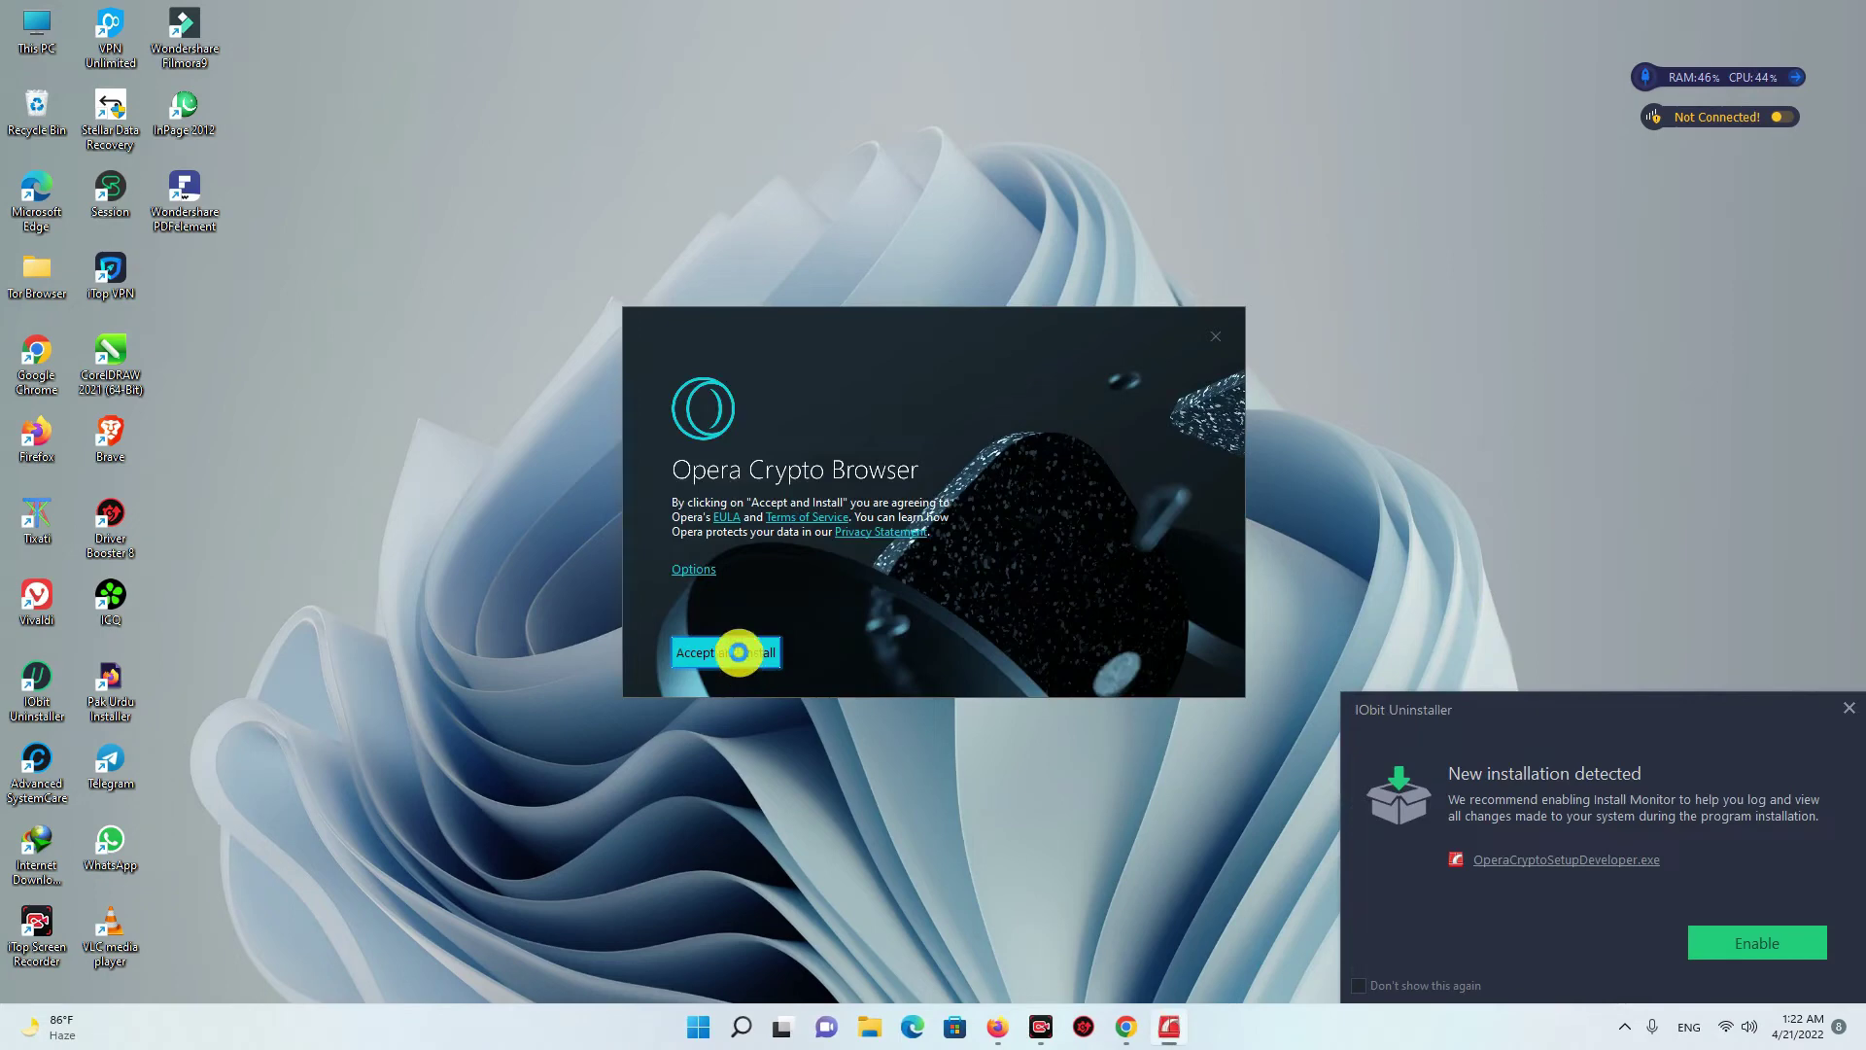
{"action": "left_click", "coordinate": [729, 653]}
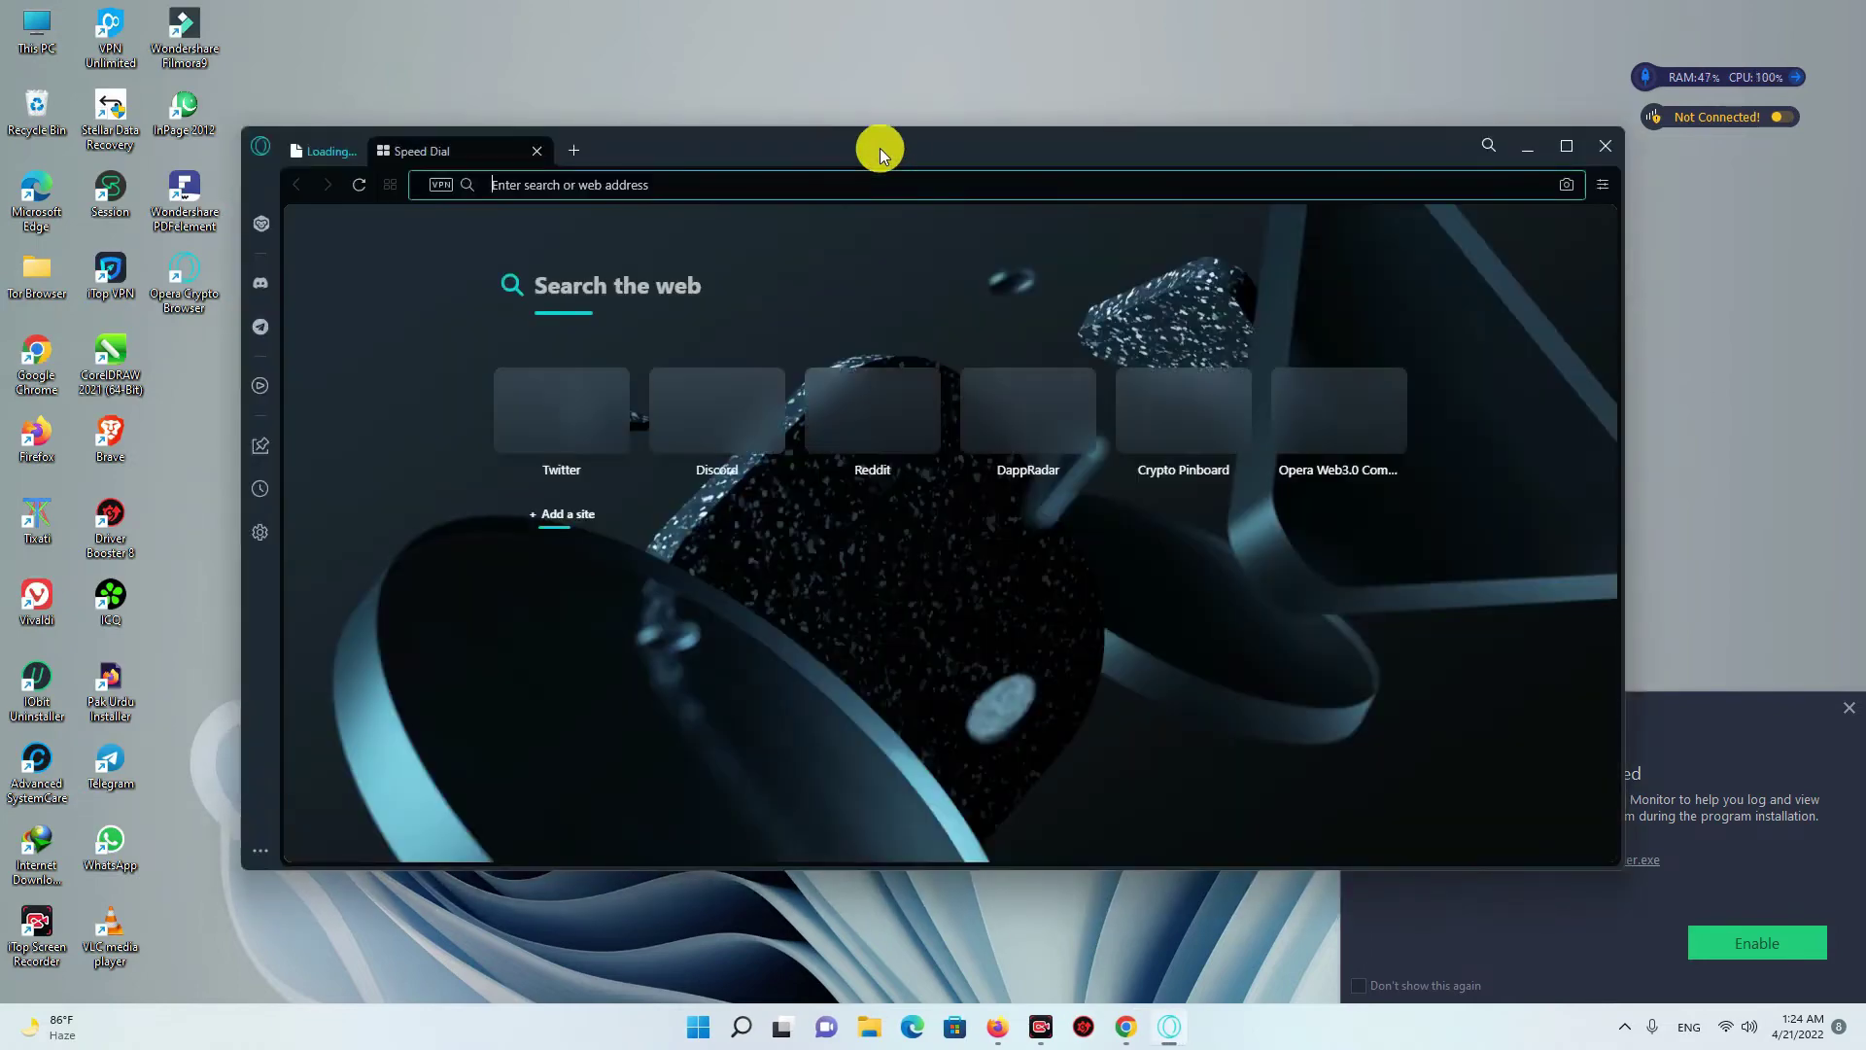
{"action": "left_click_drag", "start_coordinate": [878, 147], "coordinate": [831, 130]}
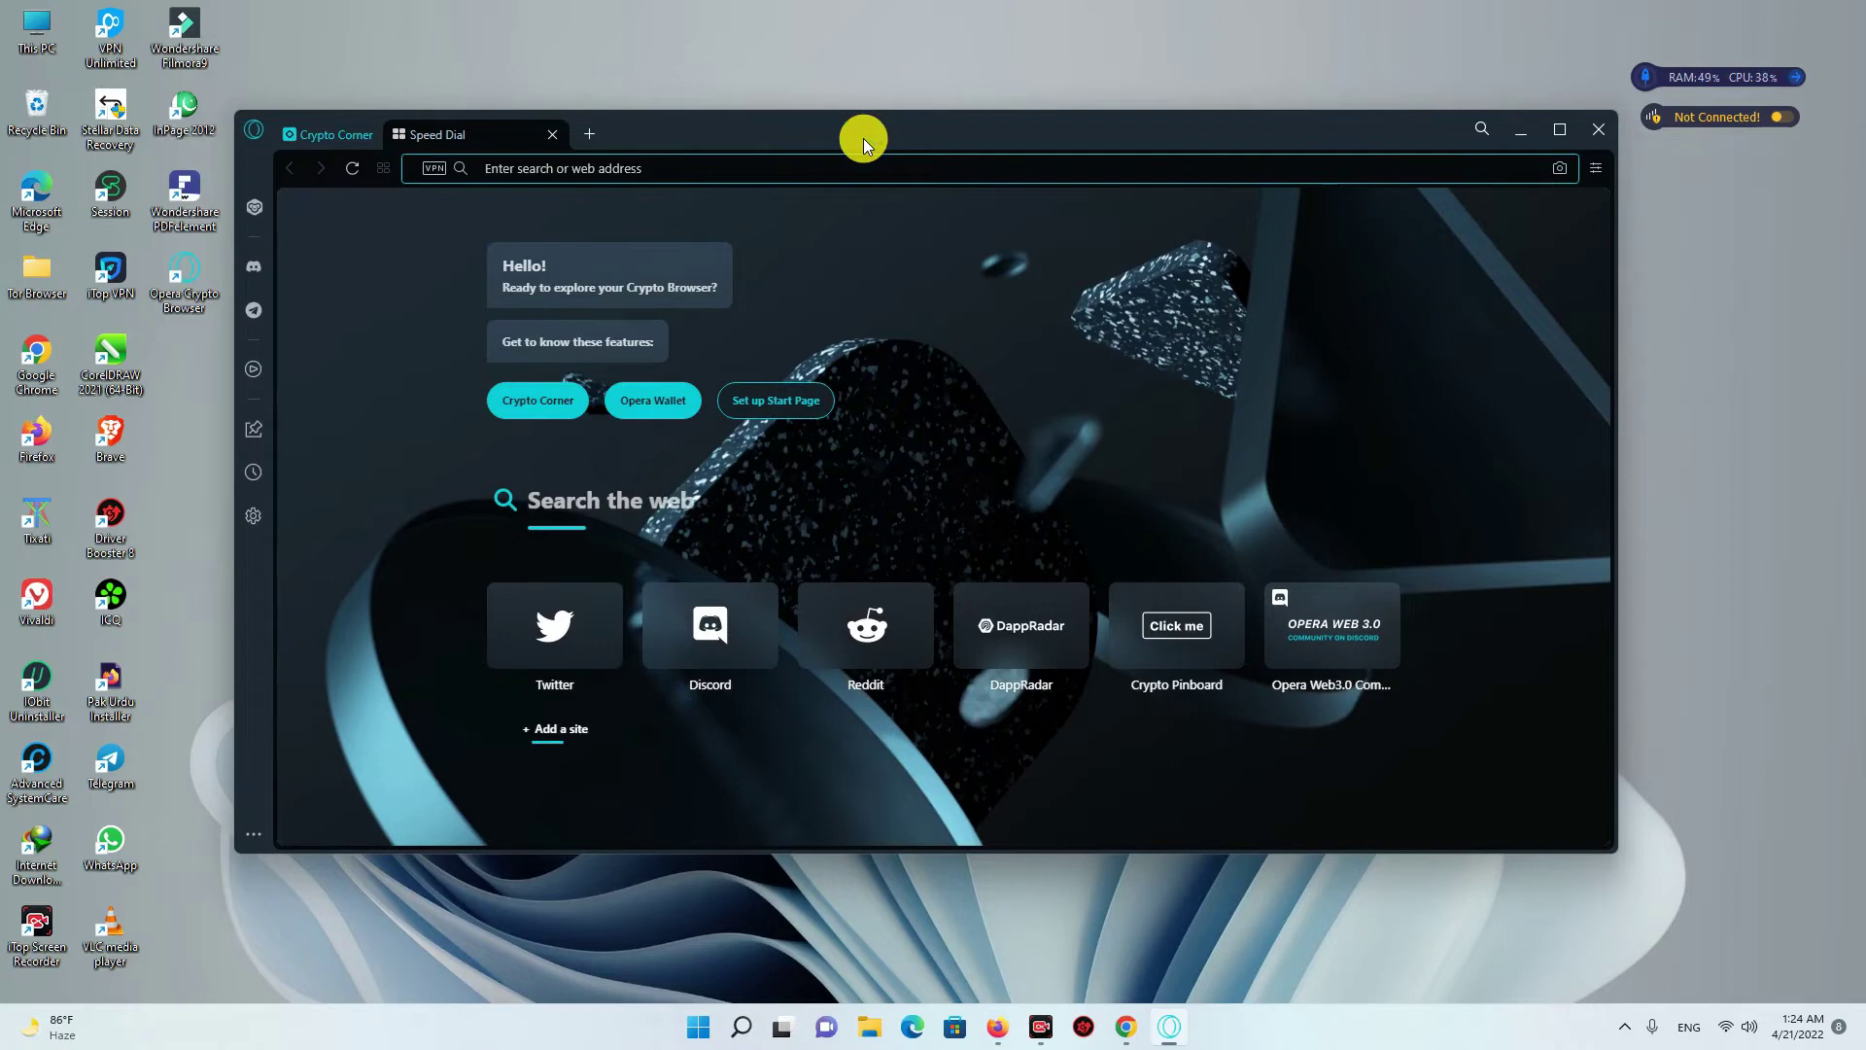
{"action": "mouse_move", "coordinate": [833, 137]}
{"action": "left_mouse_down"}
{"action": "mouse_move", "coordinate": [987, 137]}
{"action": "mouse_move", "coordinate": [865, 143]}
{"action": "left_mouse_up"}
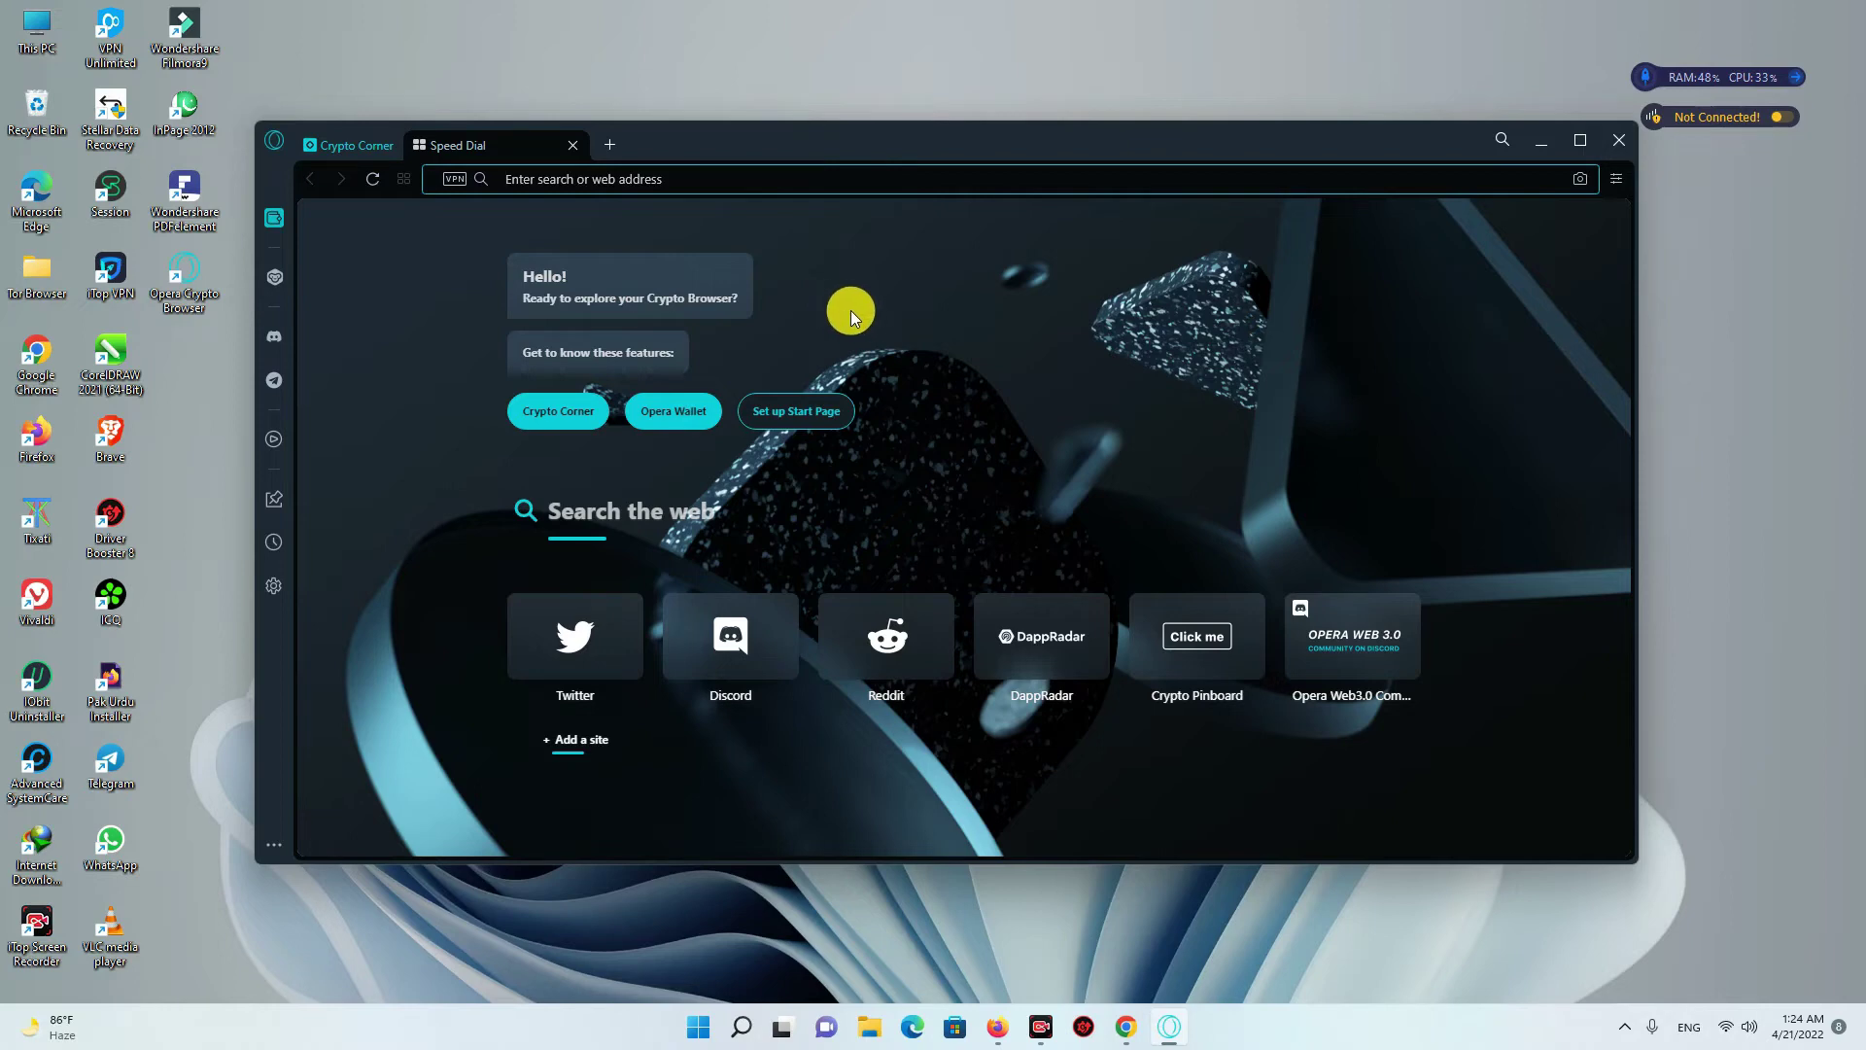
{"action": "left_click_drag", "start_coordinate": [831, 150], "coordinate": [872, 144]}
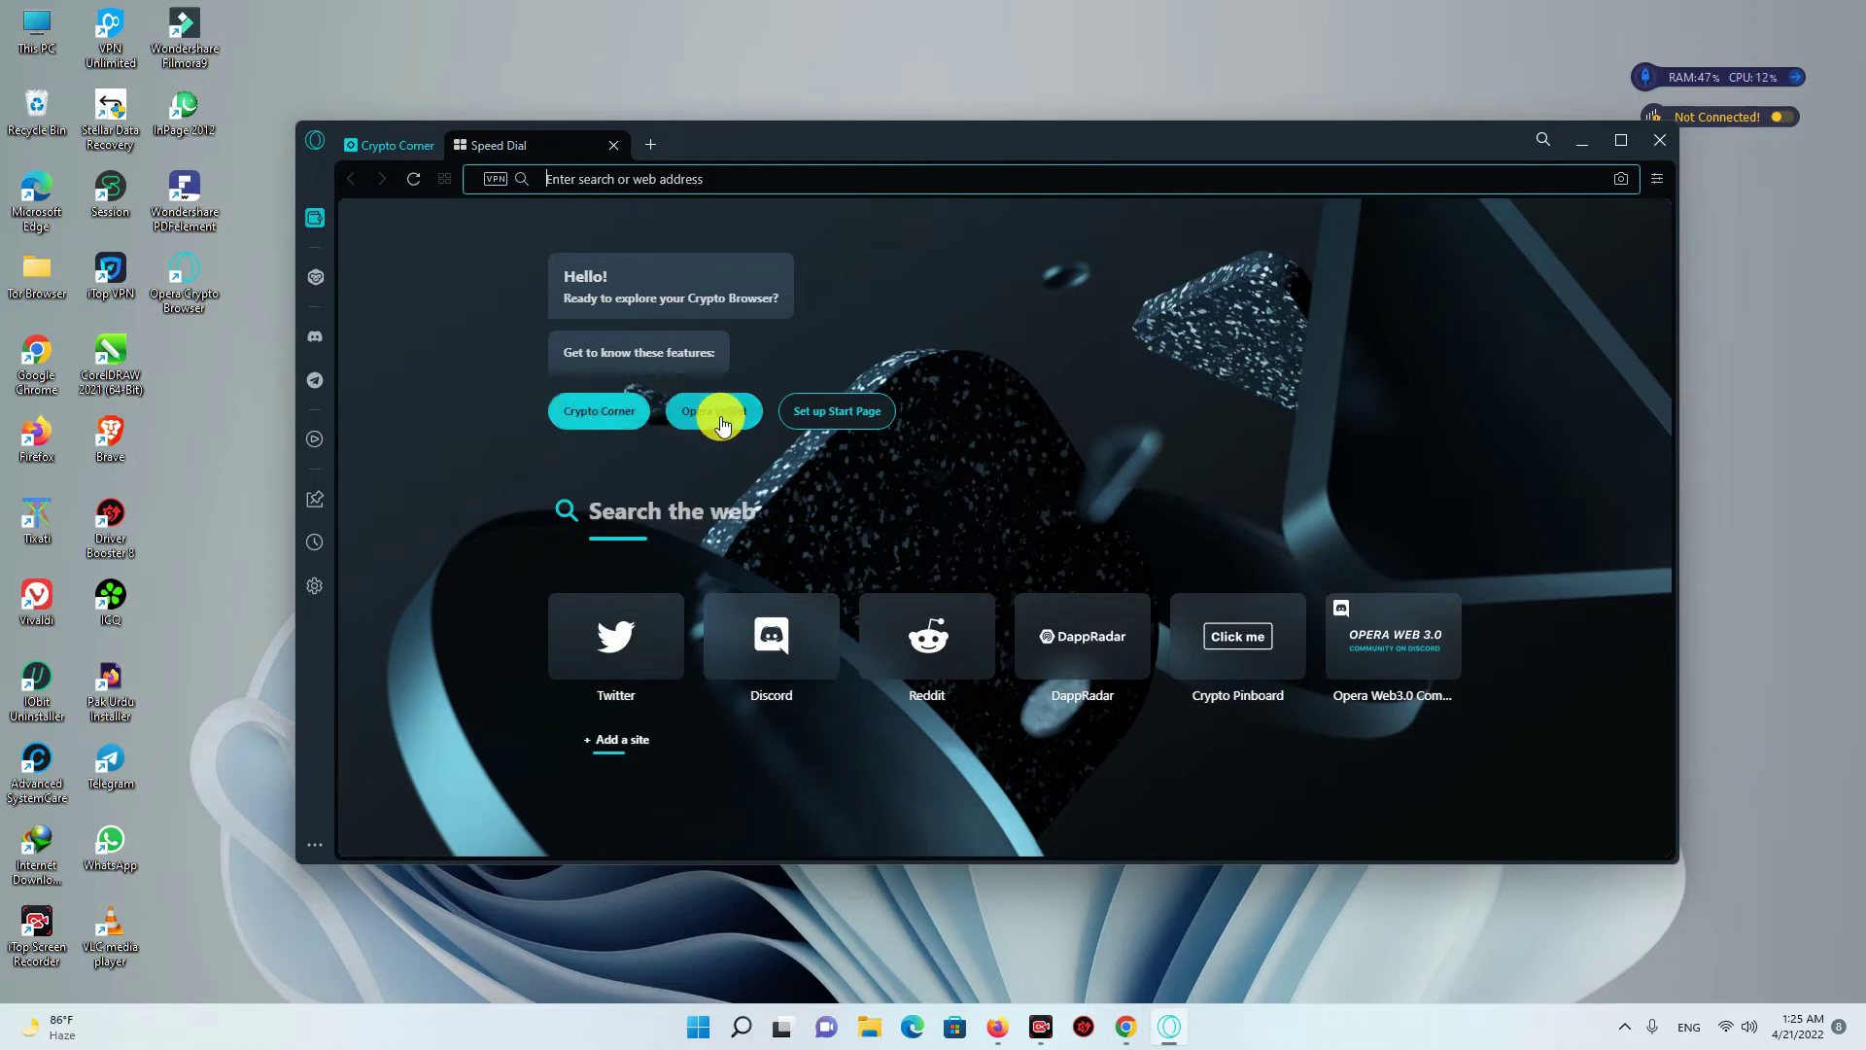
Step: Open the Start Page setup and look through the suggested news, crypto events, exchange and NFT sites
{"action": "left_click", "coordinate": [825, 412]}
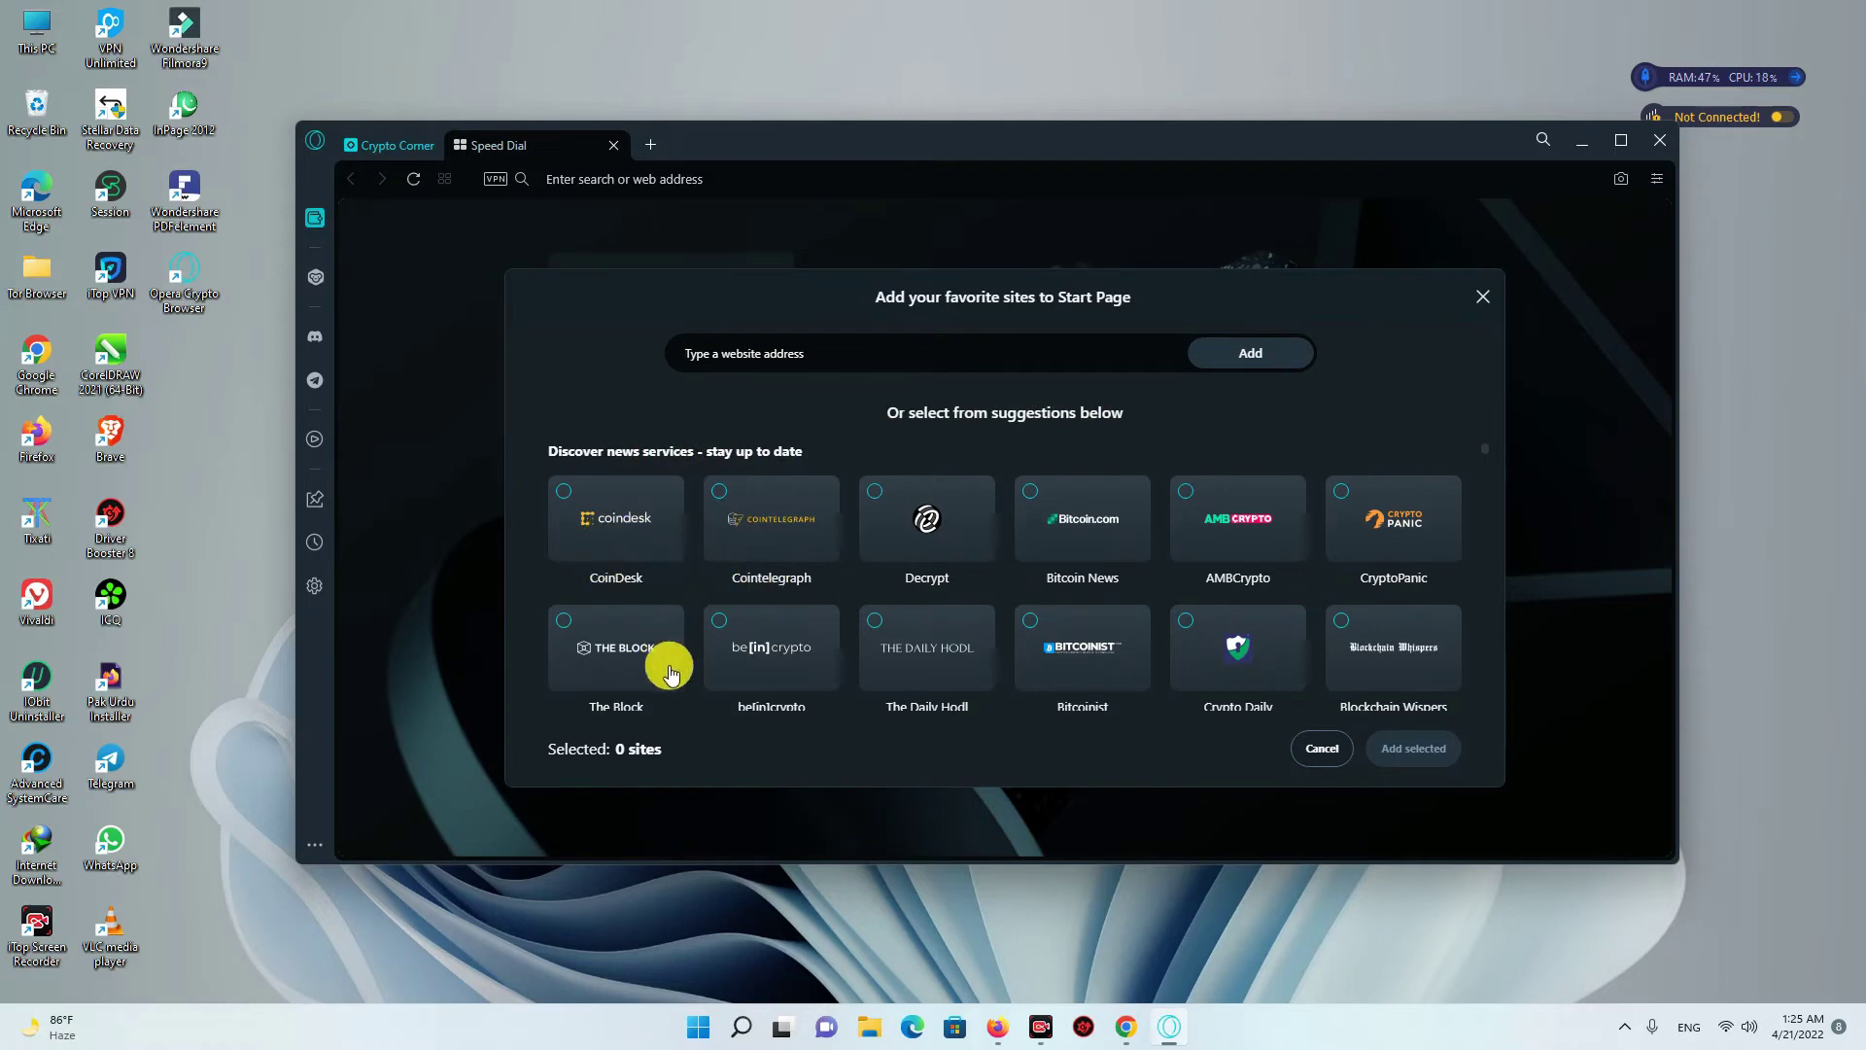
{"action": "scroll", "coordinate": [858, 656], "scroll_direction": "down", "scroll_amount": 2}
{"action": "scroll", "coordinate": [864, 658], "scroll_direction": "down", "scroll_amount": 4}
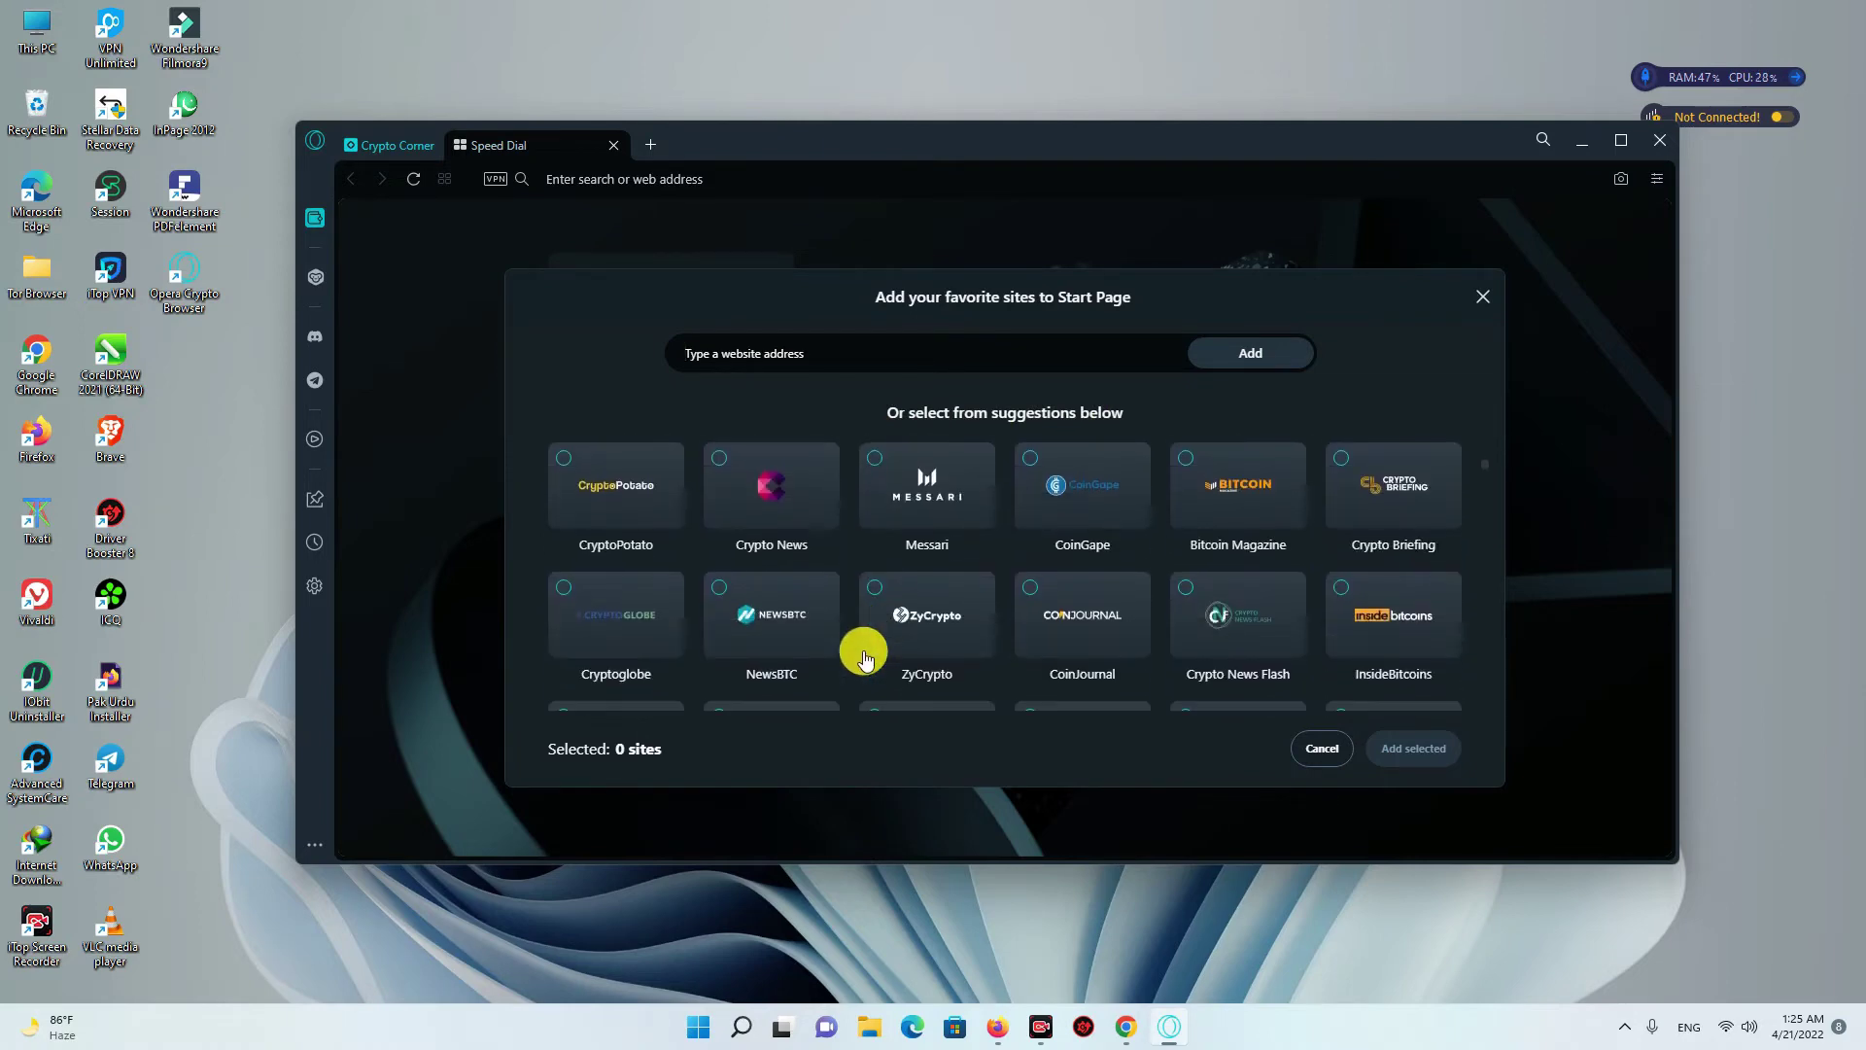
{"action": "scroll", "coordinate": [864, 658], "scroll_direction": "down", "scroll_amount": 8}
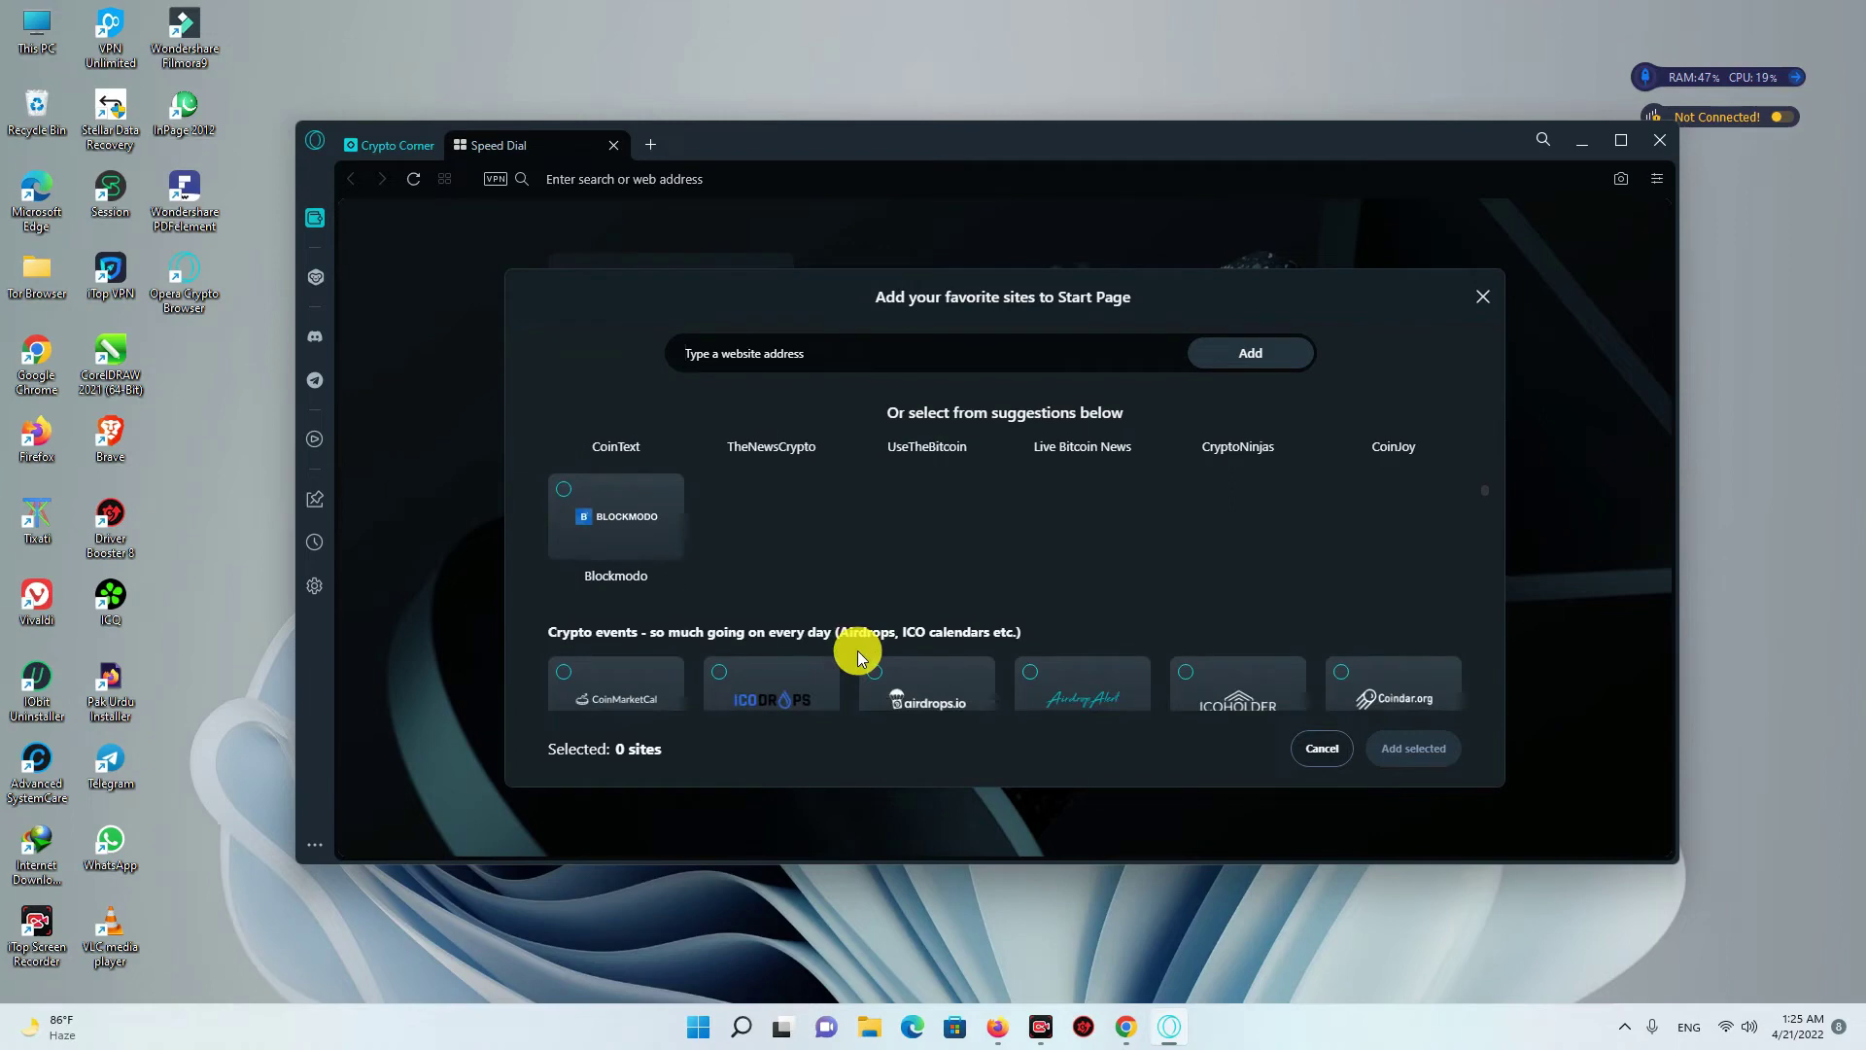
{"action": "scroll", "coordinate": [857, 657], "scroll_direction": "down", "scroll_amount": 2}
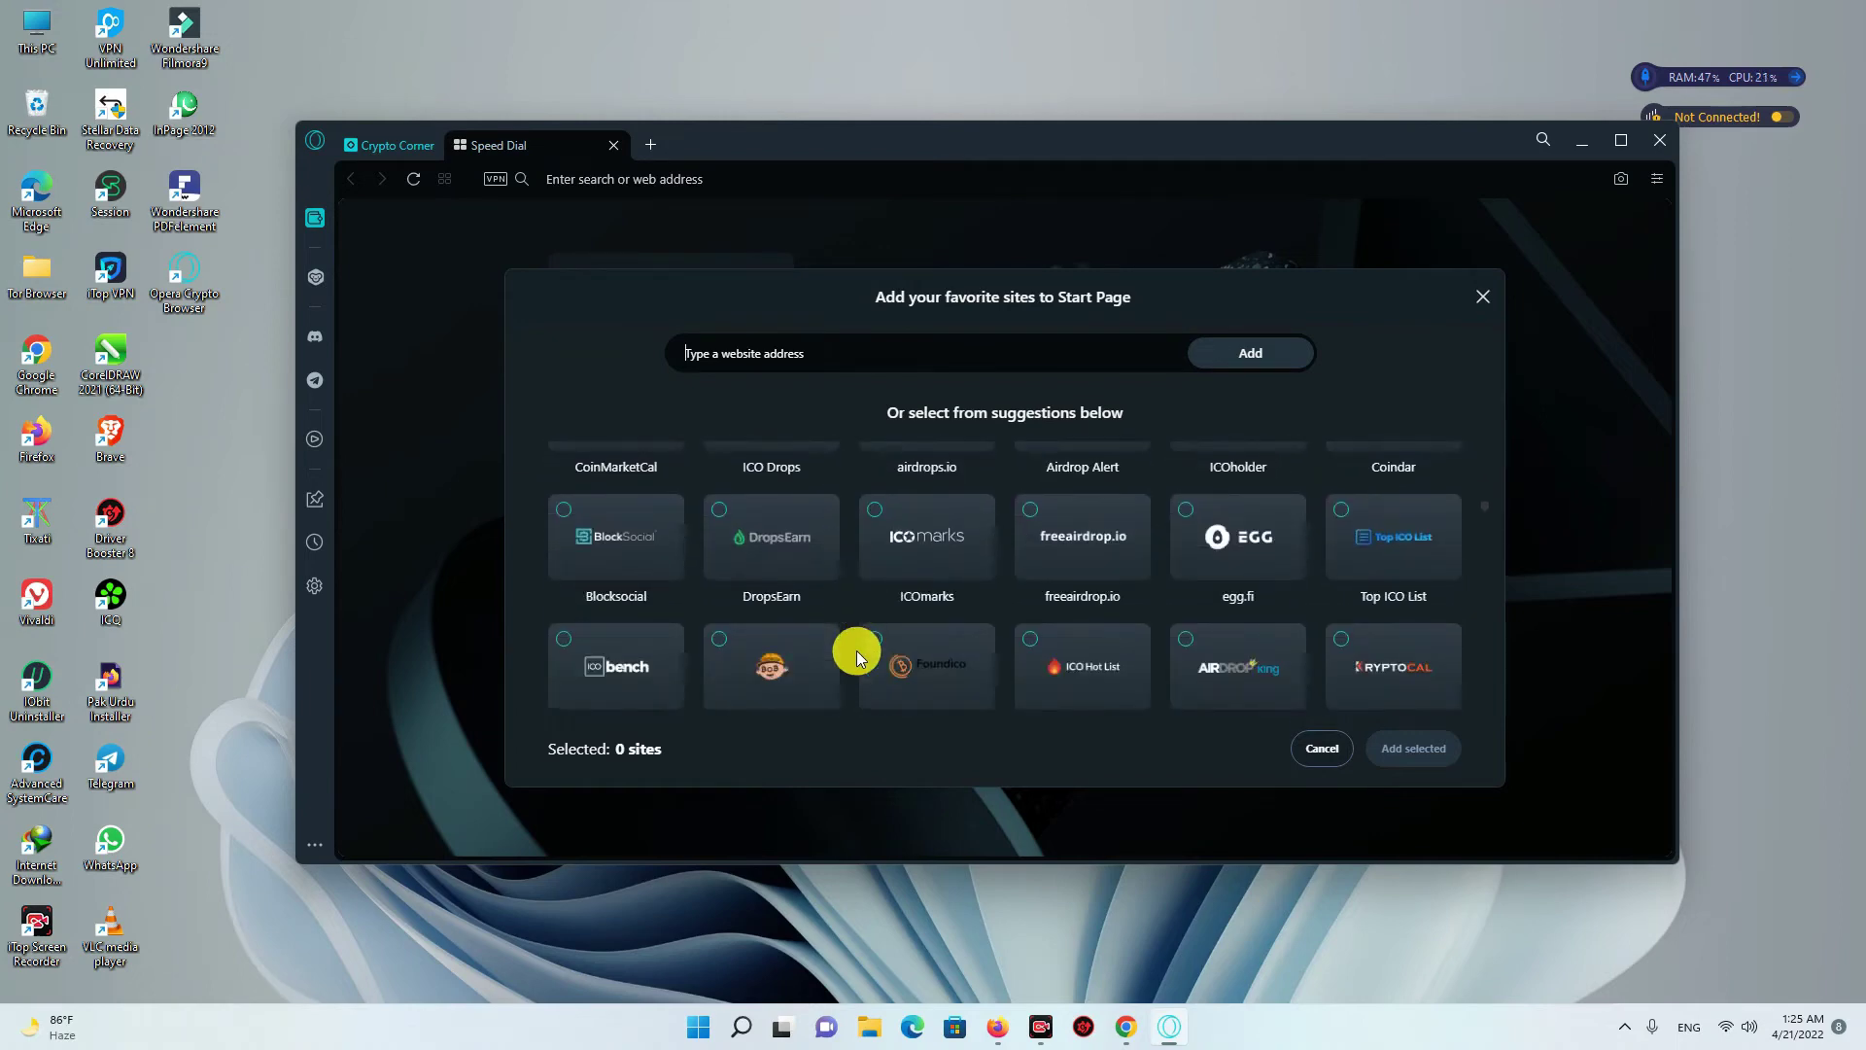
{"action": "scroll", "coordinate": [857, 657], "scroll_direction": "down", "scroll_amount": 2}
{"action": "scroll", "coordinate": [860, 658], "scroll_direction": "down", "scroll_amount": 4}
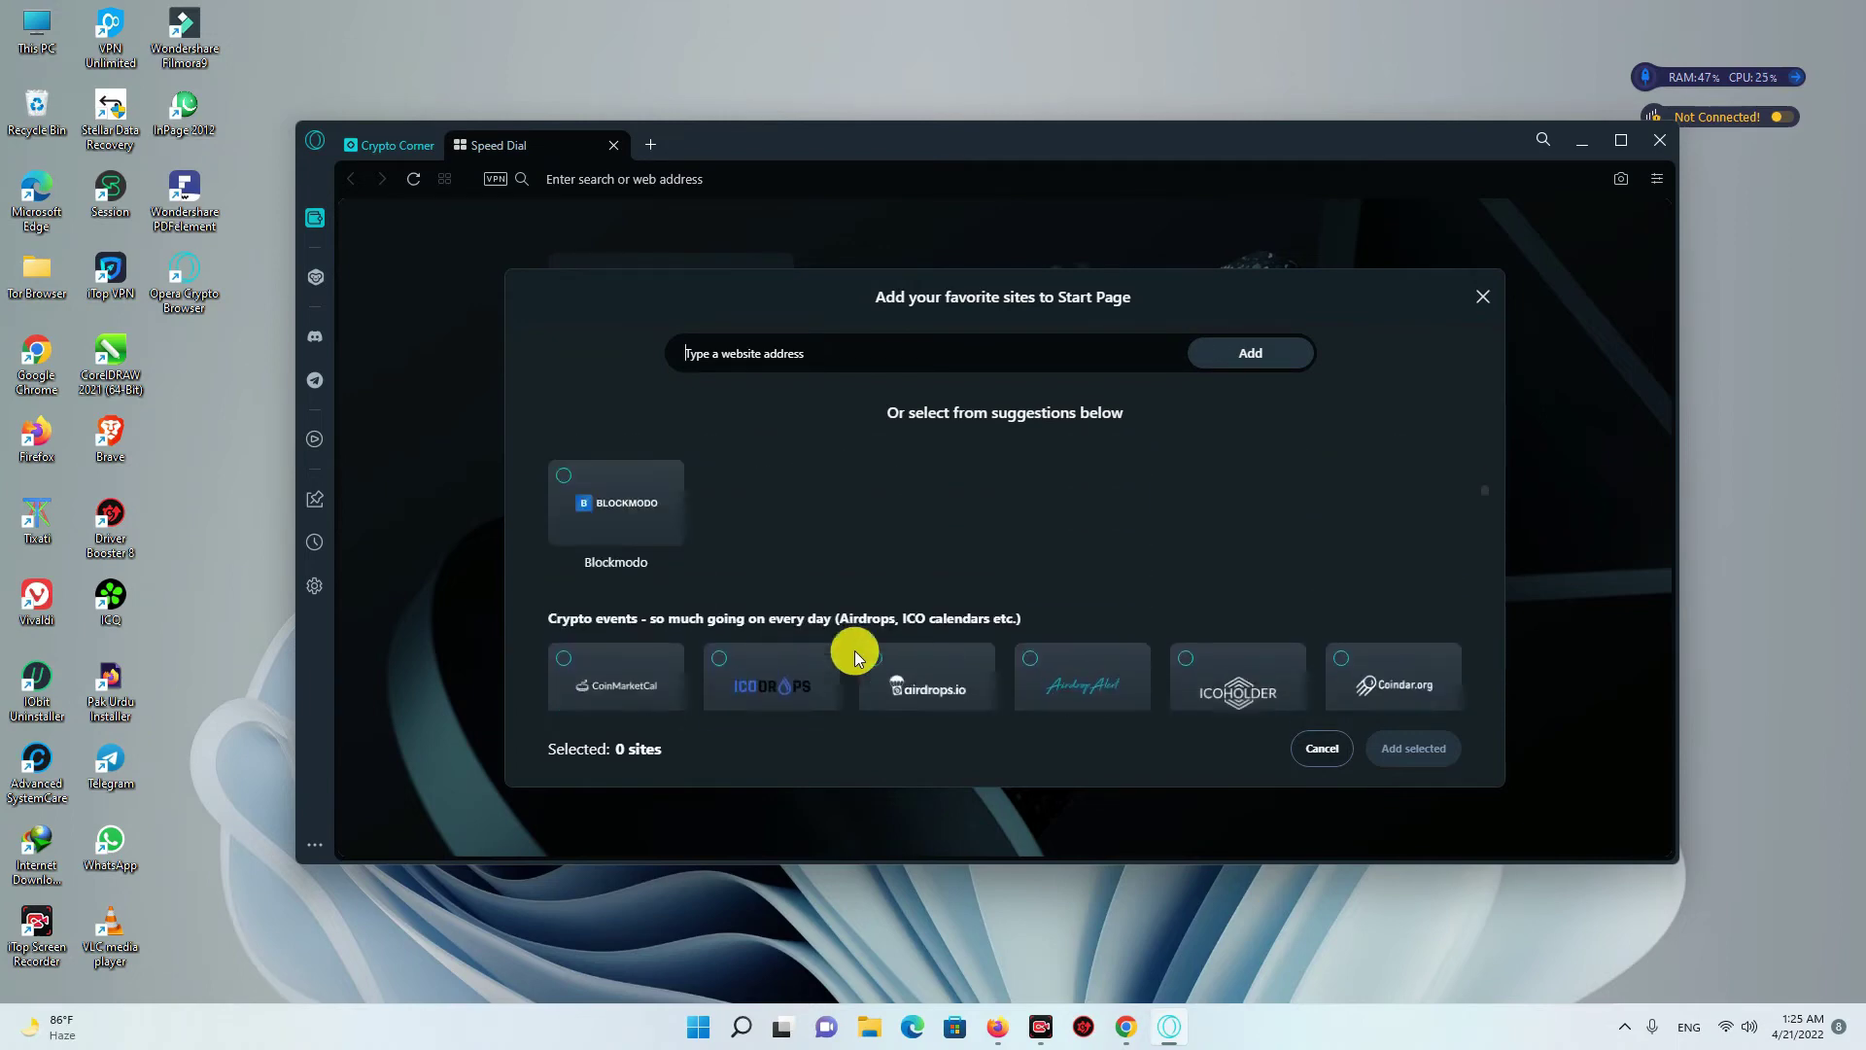
{"action": "scroll", "coordinate": [855, 657], "scroll_direction": "up", "scroll_amount": 1}
{"action": "scroll", "coordinate": [856, 657], "scroll_direction": "down", "scroll_amount": 2}
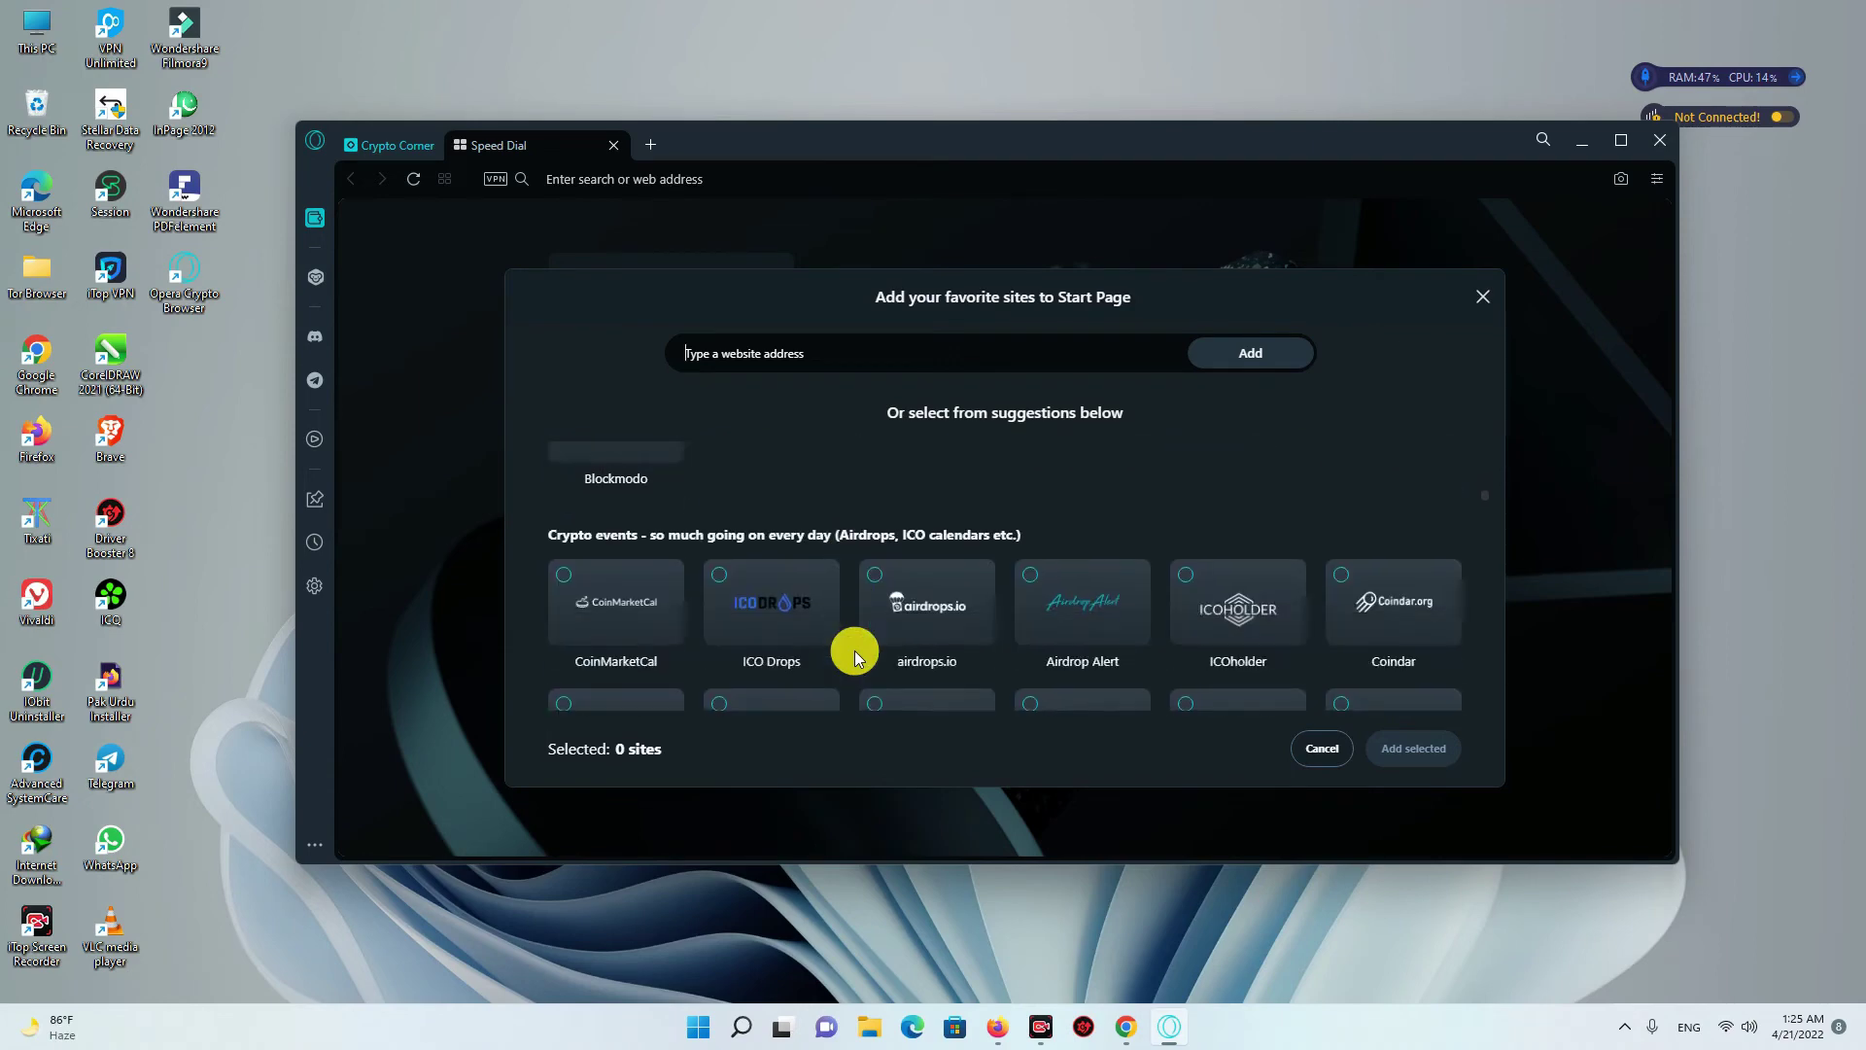
{"action": "scroll", "coordinate": [857, 657], "scroll_direction": "down", "scroll_amount": 1}
{"action": "scroll", "coordinate": [854, 657], "scroll_direction": "down", "scroll_amount": 6}
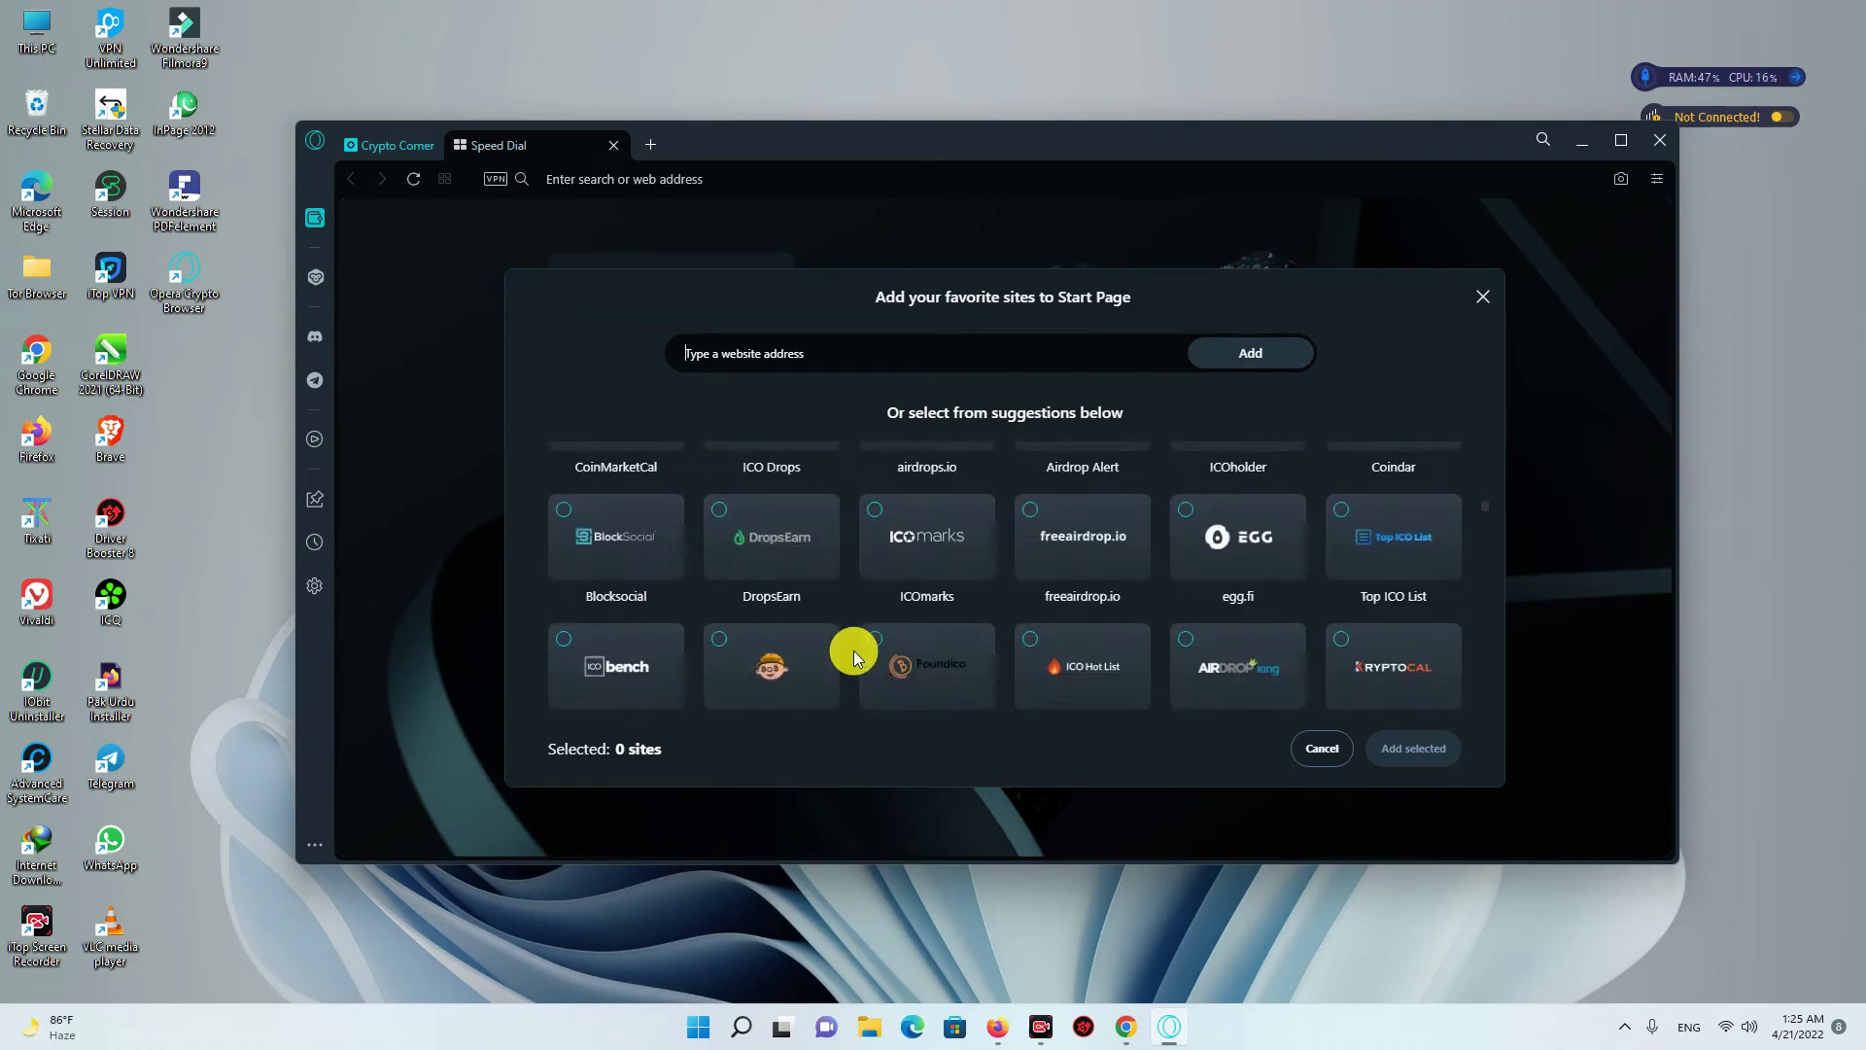
{"action": "scroll", "coordinate": [854, 657], "scroll_direction": "down", "scroll_amount": 8}
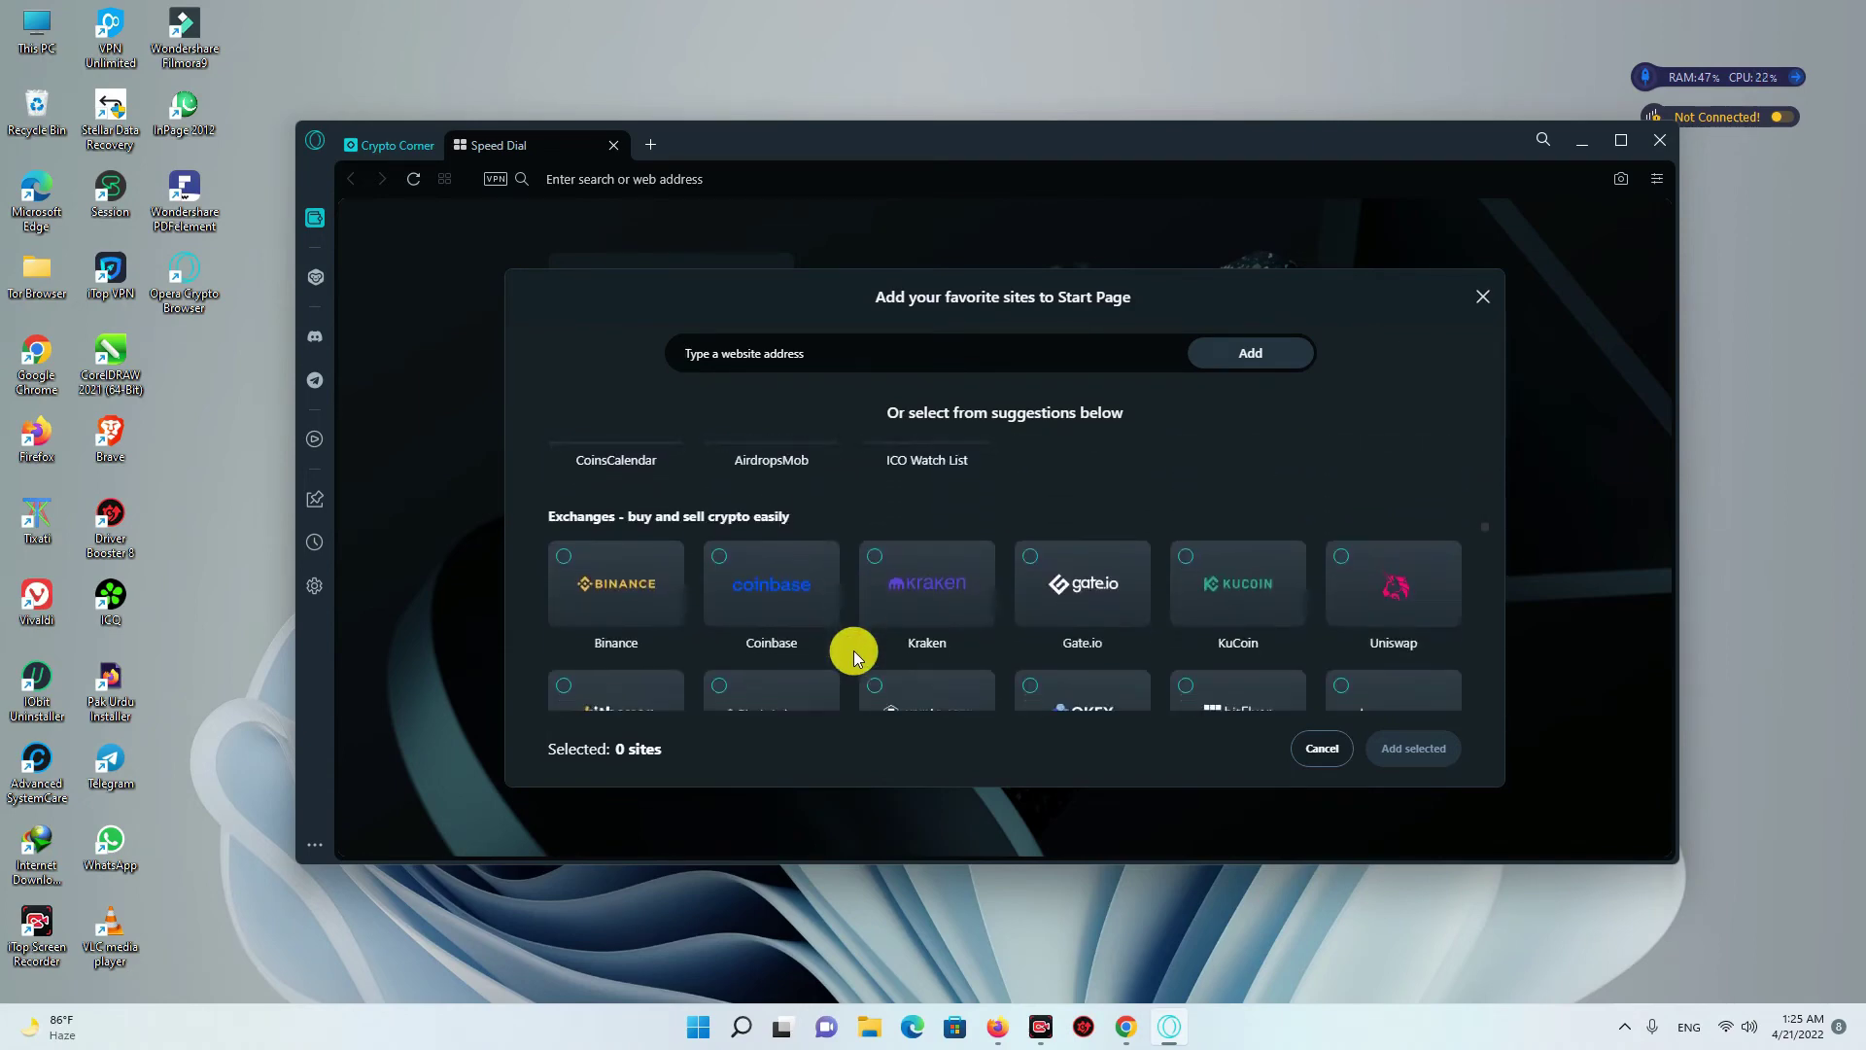
{"action": "scroll", "coordinate": [854, 657], "scroll_direction": "down", "scroll_amount": 2}
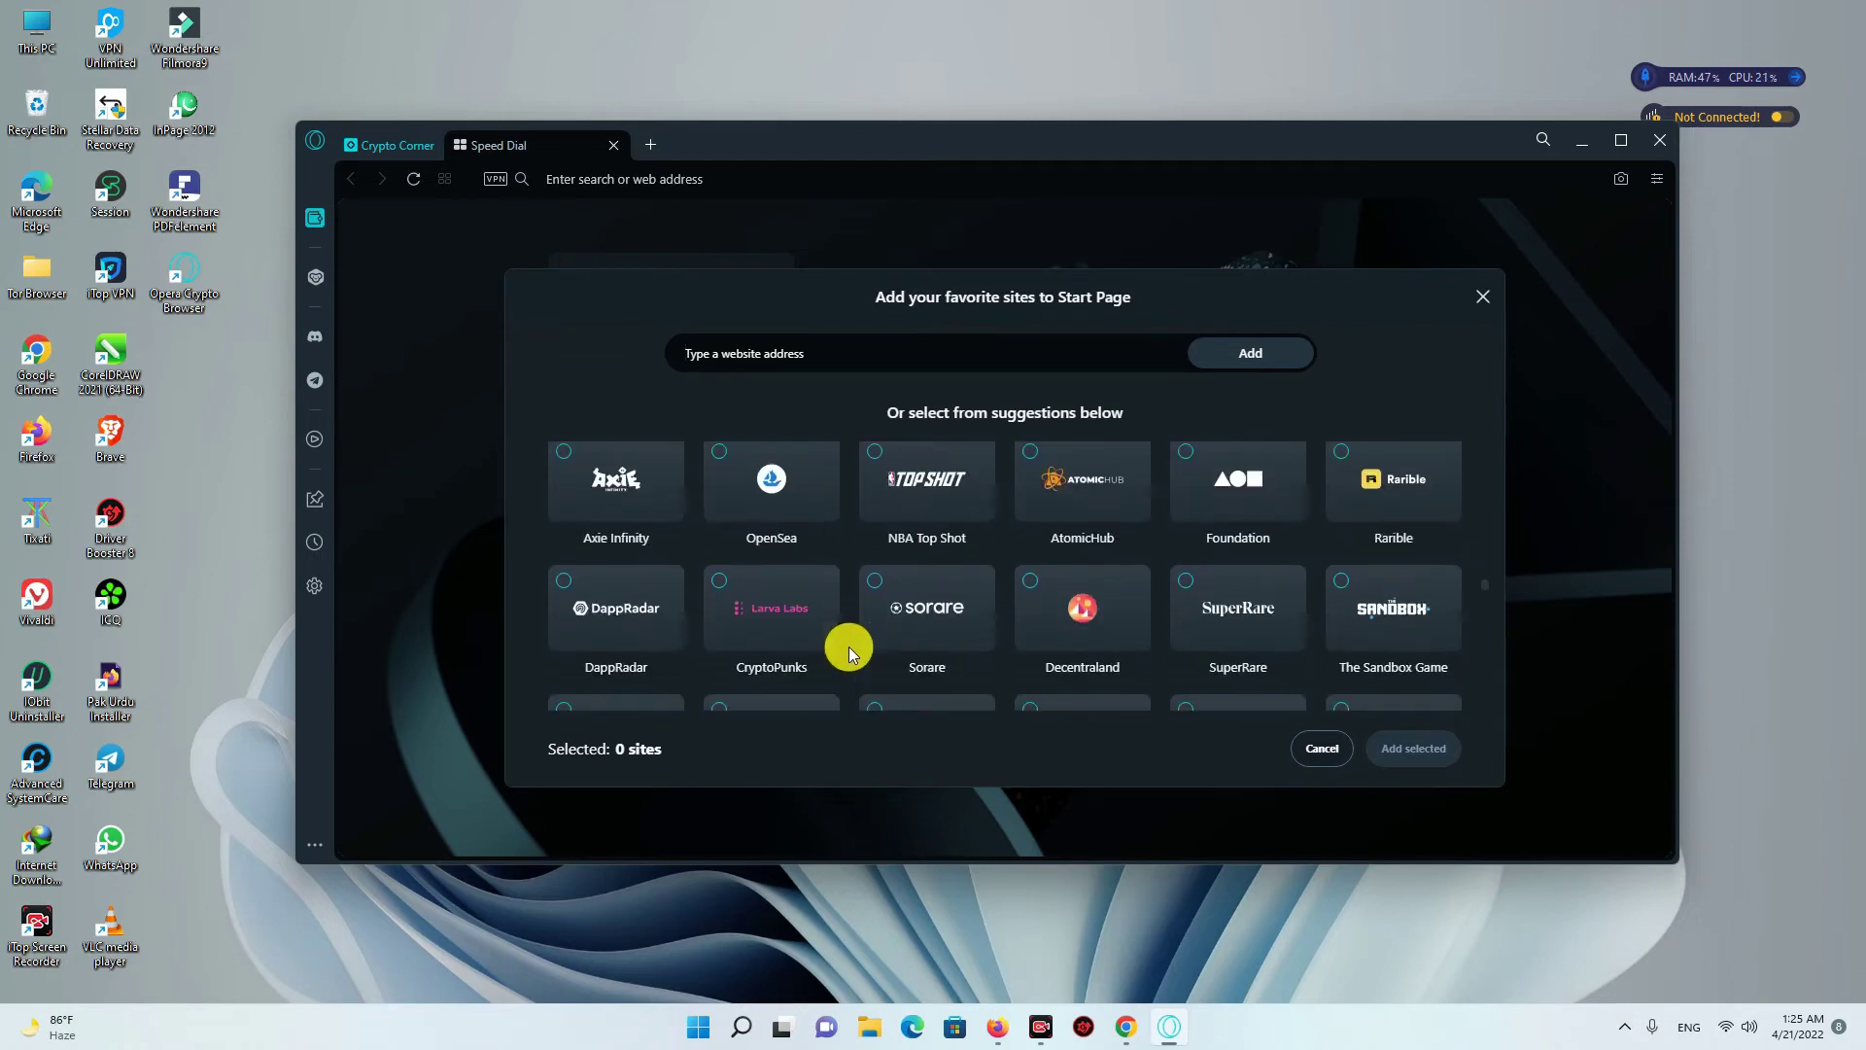
{"action": "scroll", "coordinate": [842, 640], "scroll_direction": "up", "scroll_amount": 10}
{"action": "scroll", "coordinate": [840, 638], "scroll_direction": "up", "scroll_amount": 3}
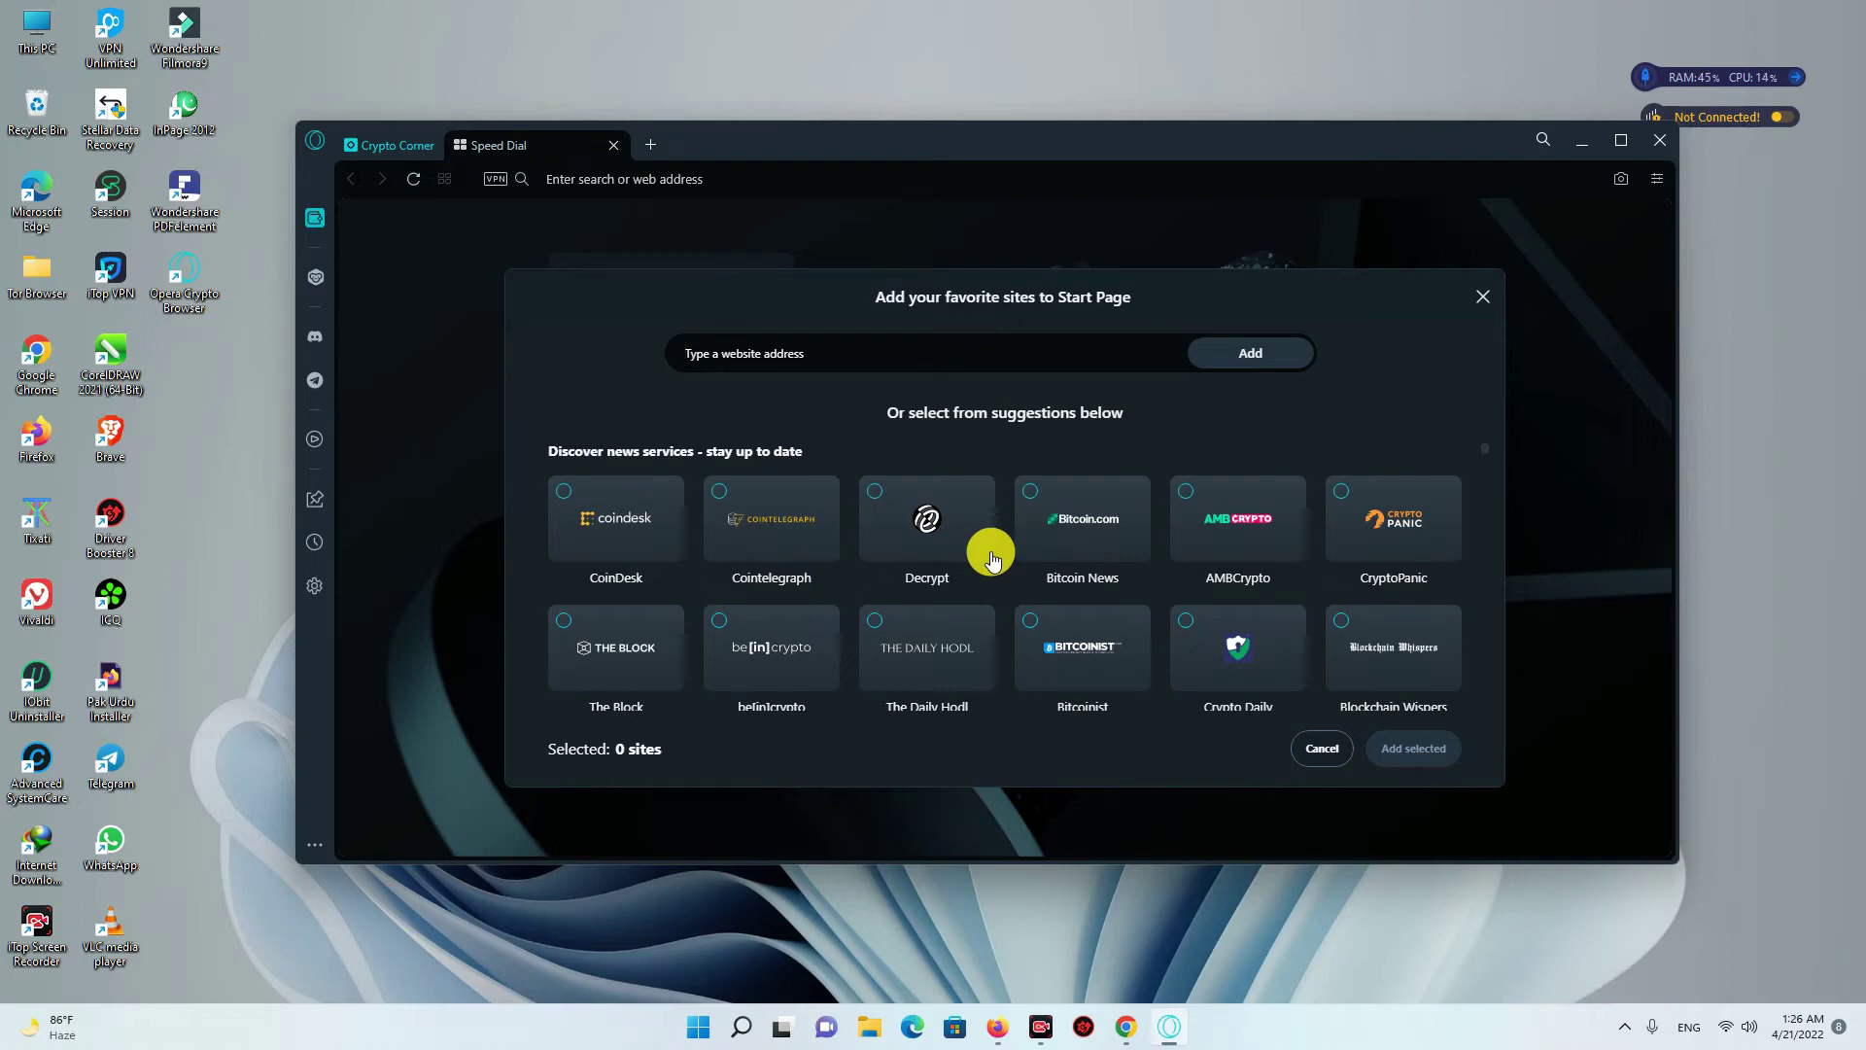
Step: Select Decrypt, Bitcoin News, CoinDesk and Crypto News from the suggested news services for the Start Page
{"action": "left_click", "coordinate": [876, 494]}
{"action": "left_click", "coordinate": [1030, 491]}
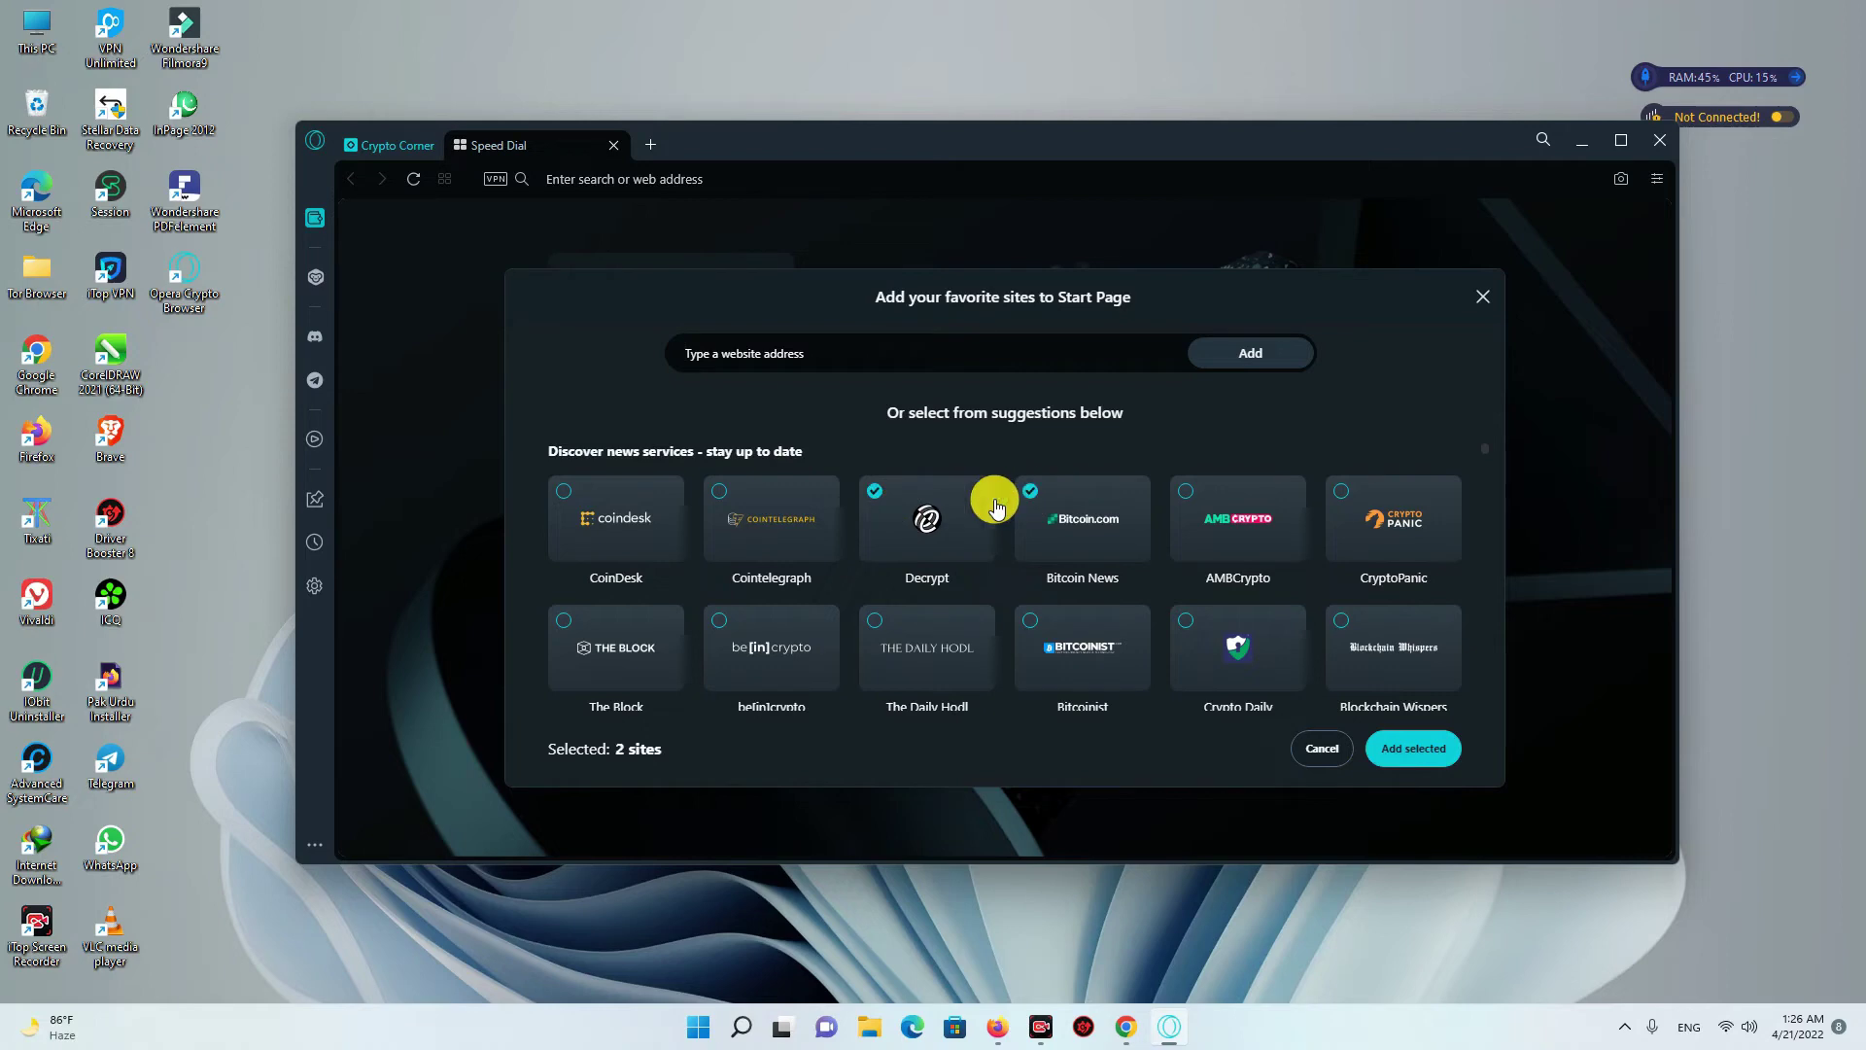
{"action": "left_click", "coordinate": [565, 500]}
{"action": "scroll", "coordinate": [1085, 597], "scroll_direction": "down", "scroll_amount": 1}
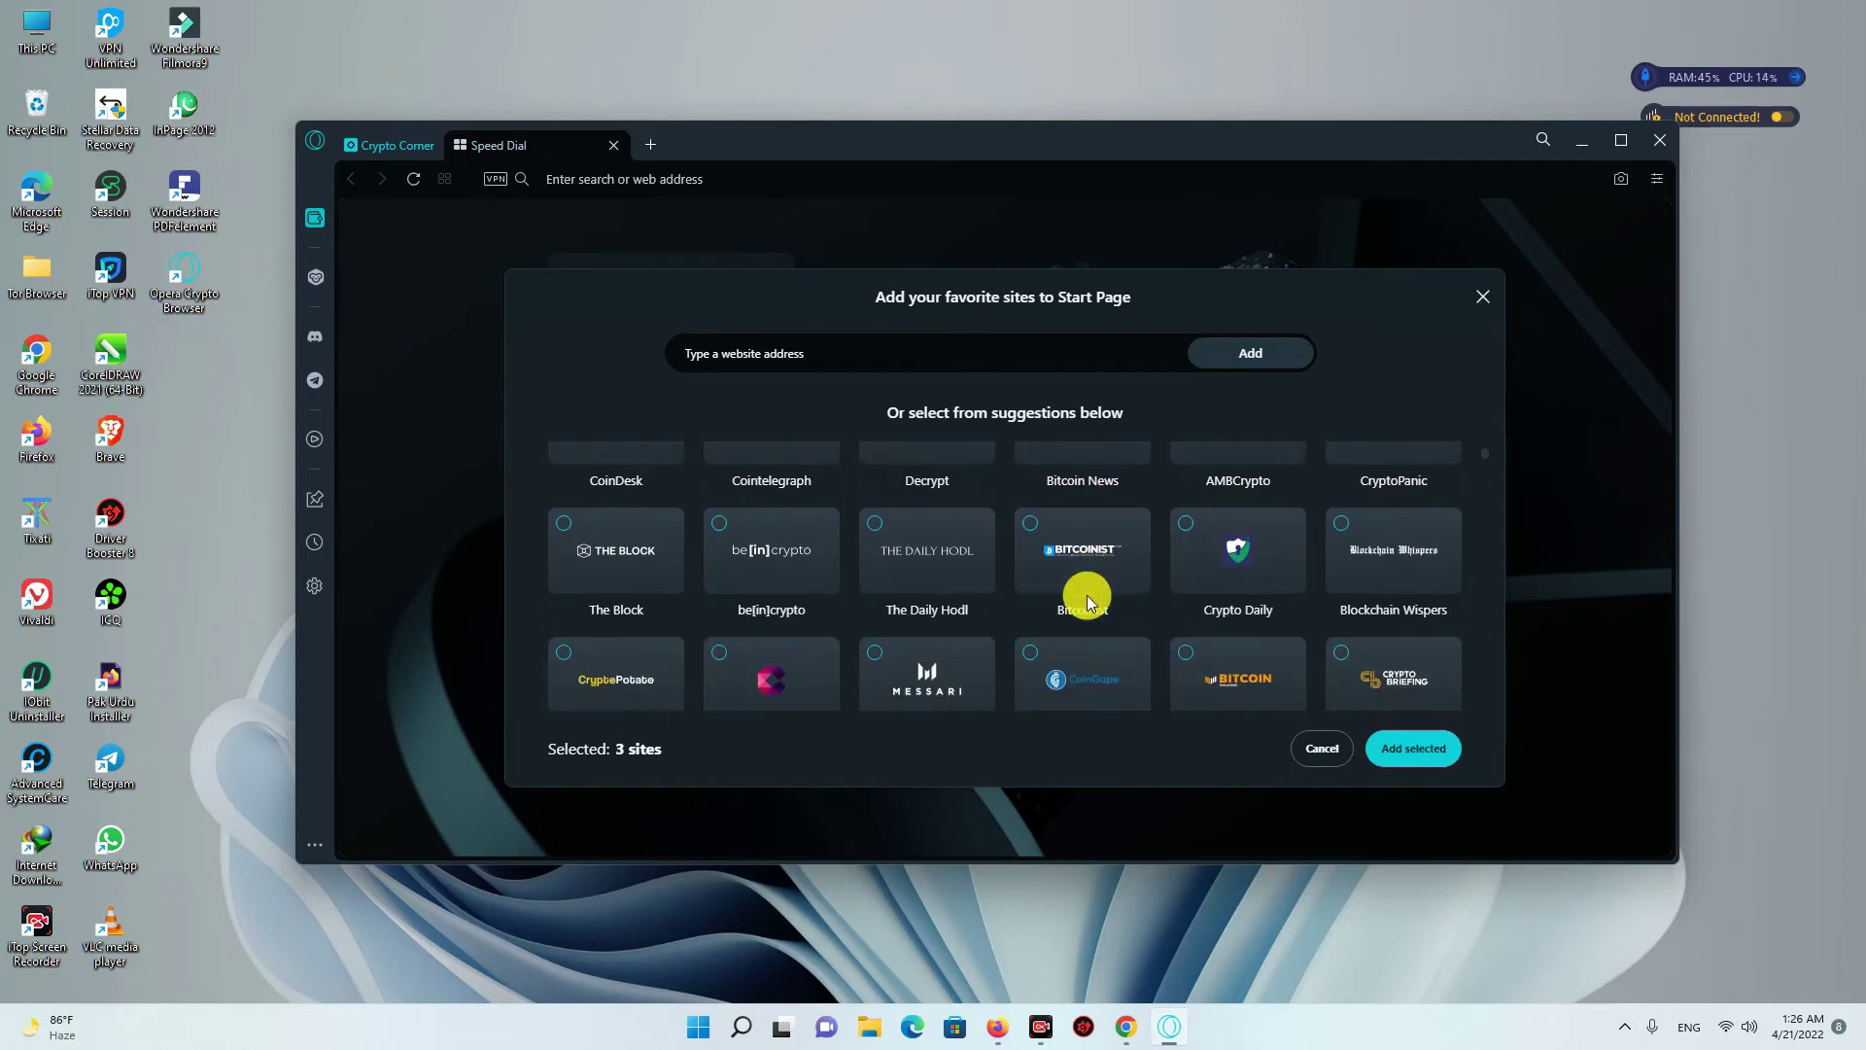
{"action": "scroll", "coordinate": [1087, 604], "scroll_direction": "down", "scroll_amount": 1}
{"action": "scroll", "coordinate": [1084, 602], "scroll_direction": "down", "scroll_amount": 1}
{"action": "left_click", "coordinate": [719, 461]}
Step: Add BTCManager and TheNewsCrypto to the selection of news services
{"action": "scroll", "coordinate": [790, 556], "scroll_direction": "down", "scroll_amount": 2}
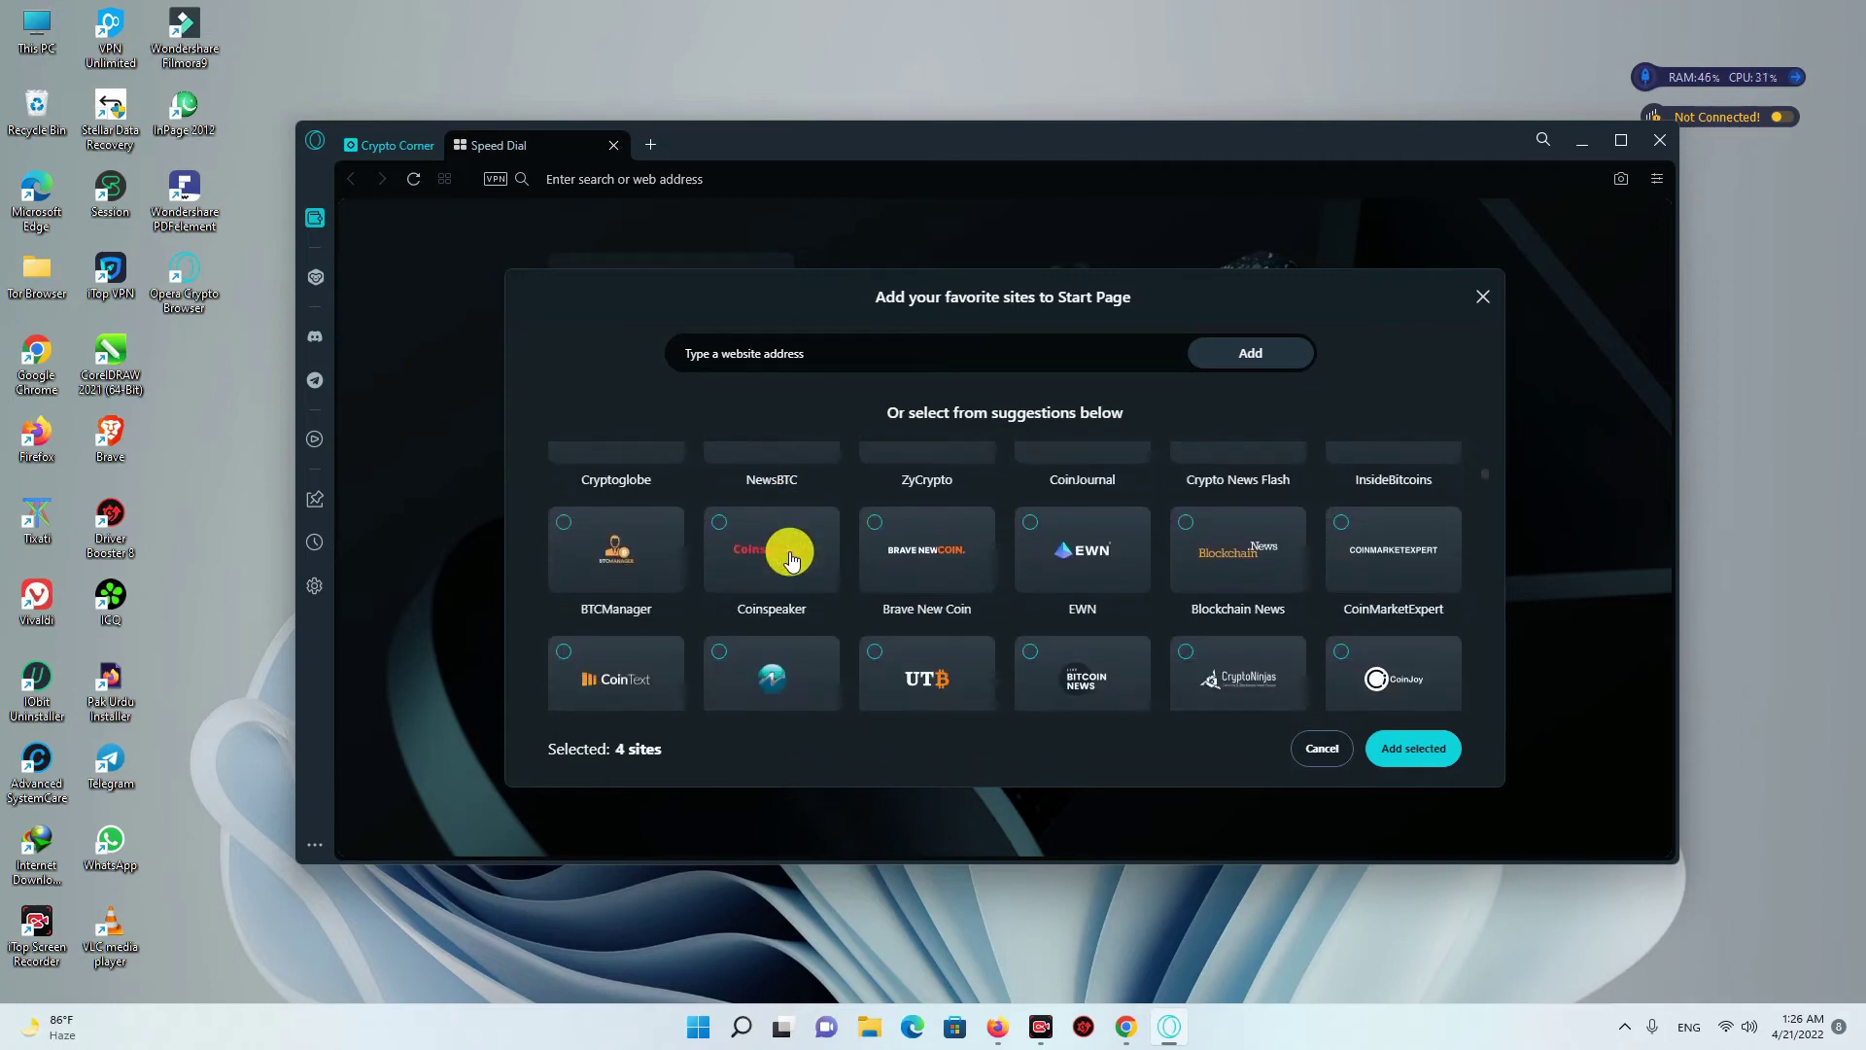
{"action": "left_click", "coordinate": [645, 554]}
{"action": "scroll", "coordinate": [783, 570], "scroll_direction": "down", "scroll_amount": 2}
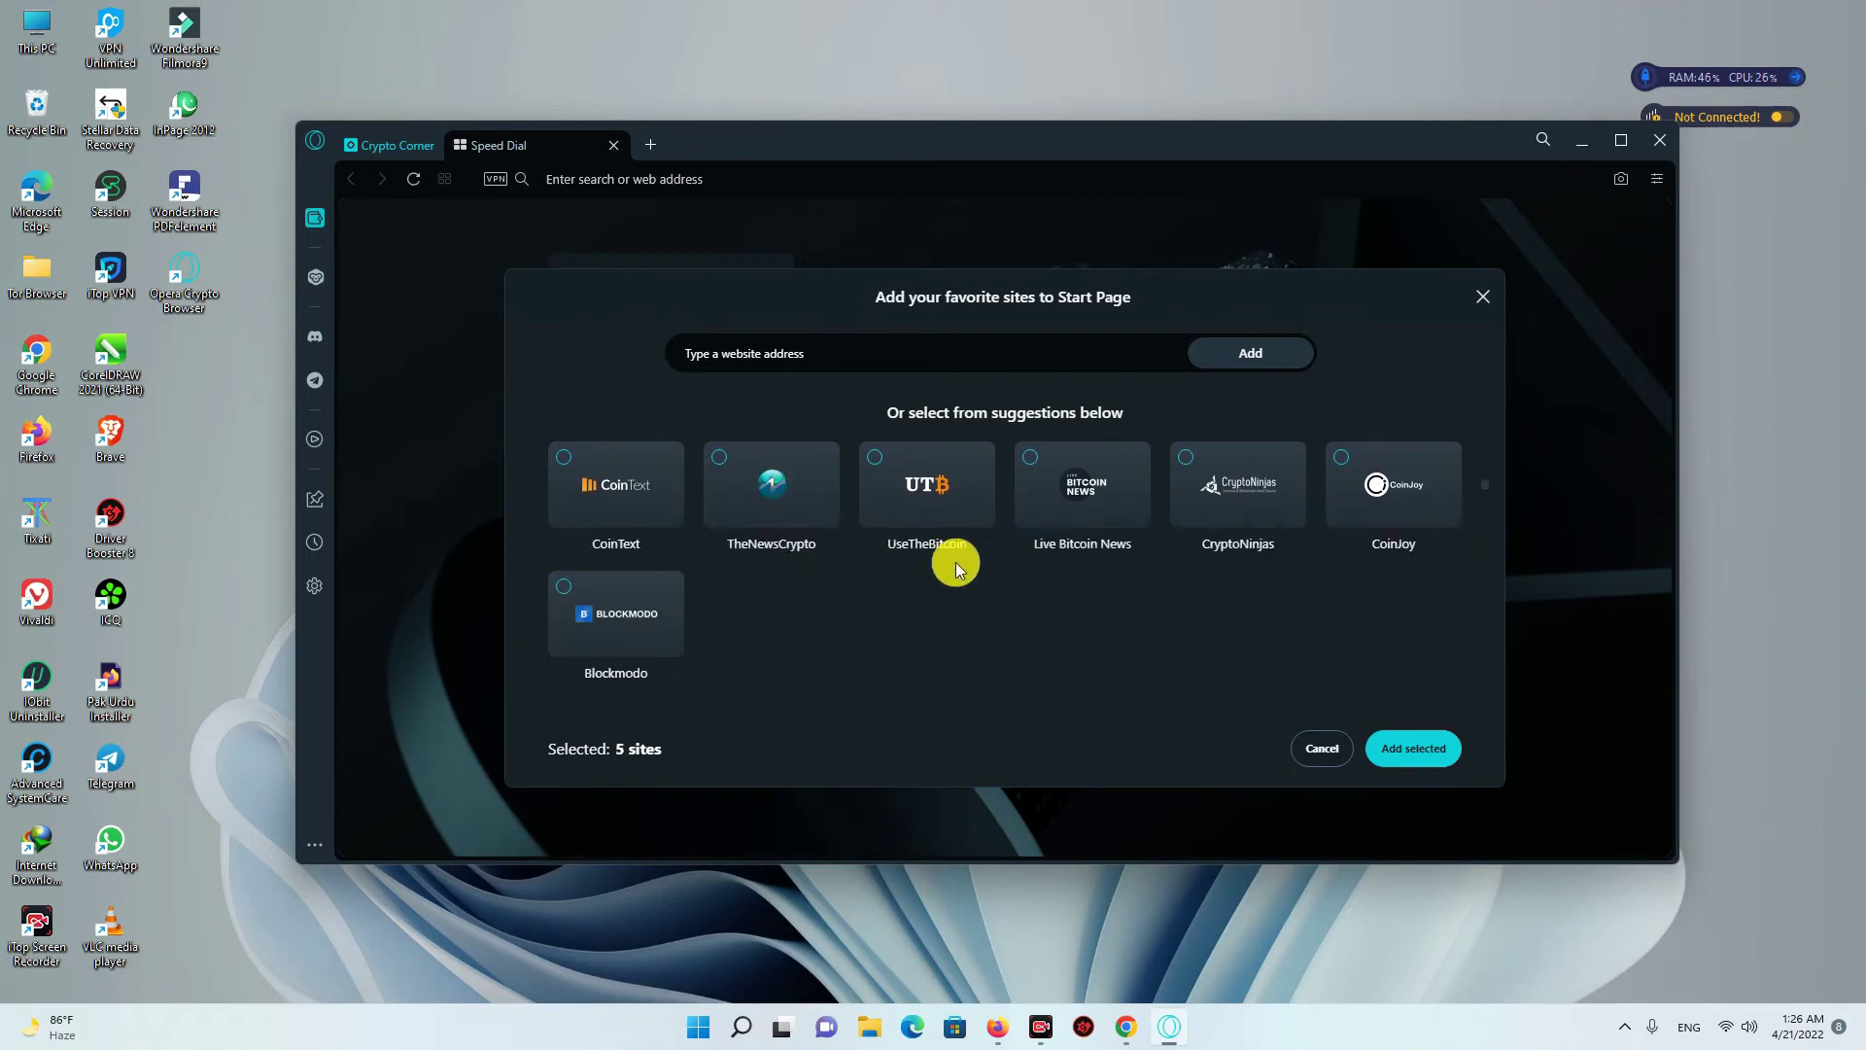
{"action": "scroll", "coordinate": [945, 564], "scroll_direction": "down", "scroll_amount": 1}
{"action": "scroll", "coordinate": [938, 562], "scroll_direction": "up", "scroll_amount": 1}
{"action": "left_click", "coordinate": [742, 481]}
Step: Select Airdrop Alert, airdrops.io and ICO Watch List from the crypto events suggestions
{"action": "scroll", "coordinate": [906, 569], "scroll_direction": "down", "scroll_amount": 2}
{"action": "scroll", "coordinate": [903, 568], "scroll_direction": "down", "scroll_amount": 1}
{"action": "scroll", "coordinate": [904, 571], "scroll_direction": "up", "scroll_amount": 1}
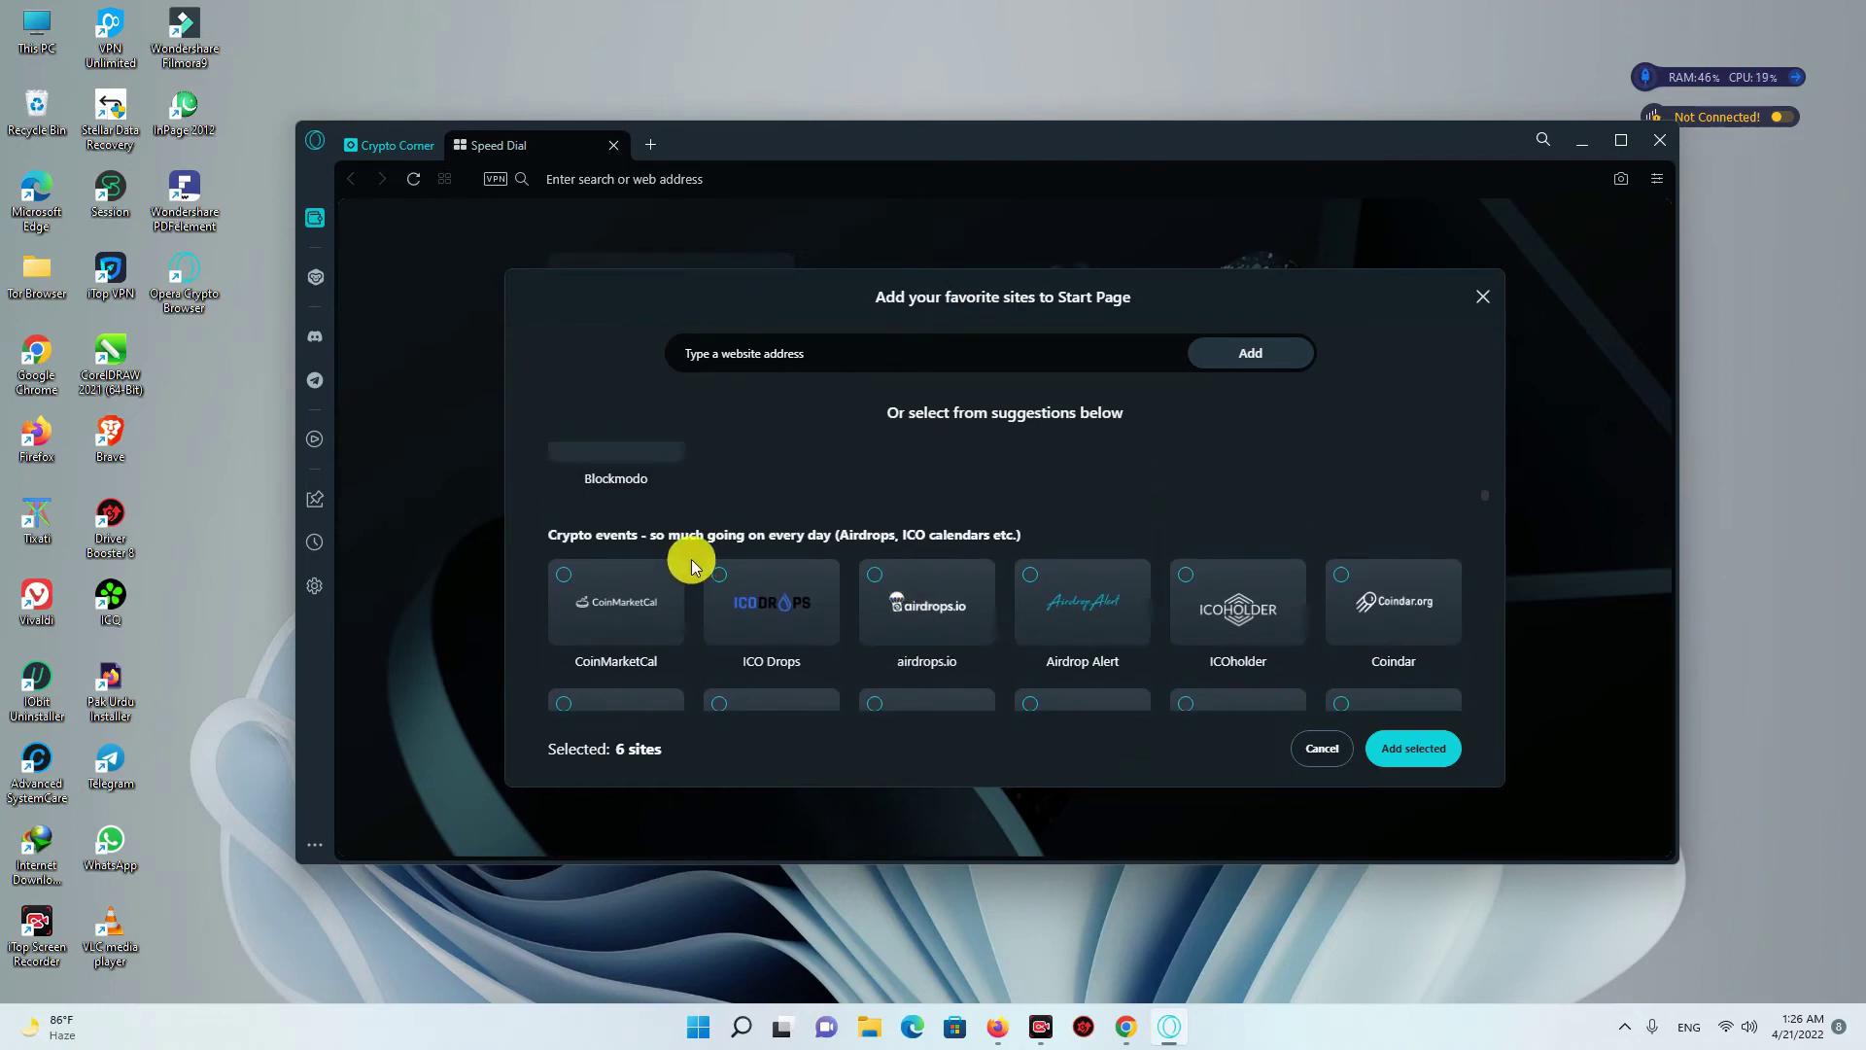
{"action": "scroll", "coordinate": [867, 571], "scroll_direction": "down", "scroll_amount": 1}
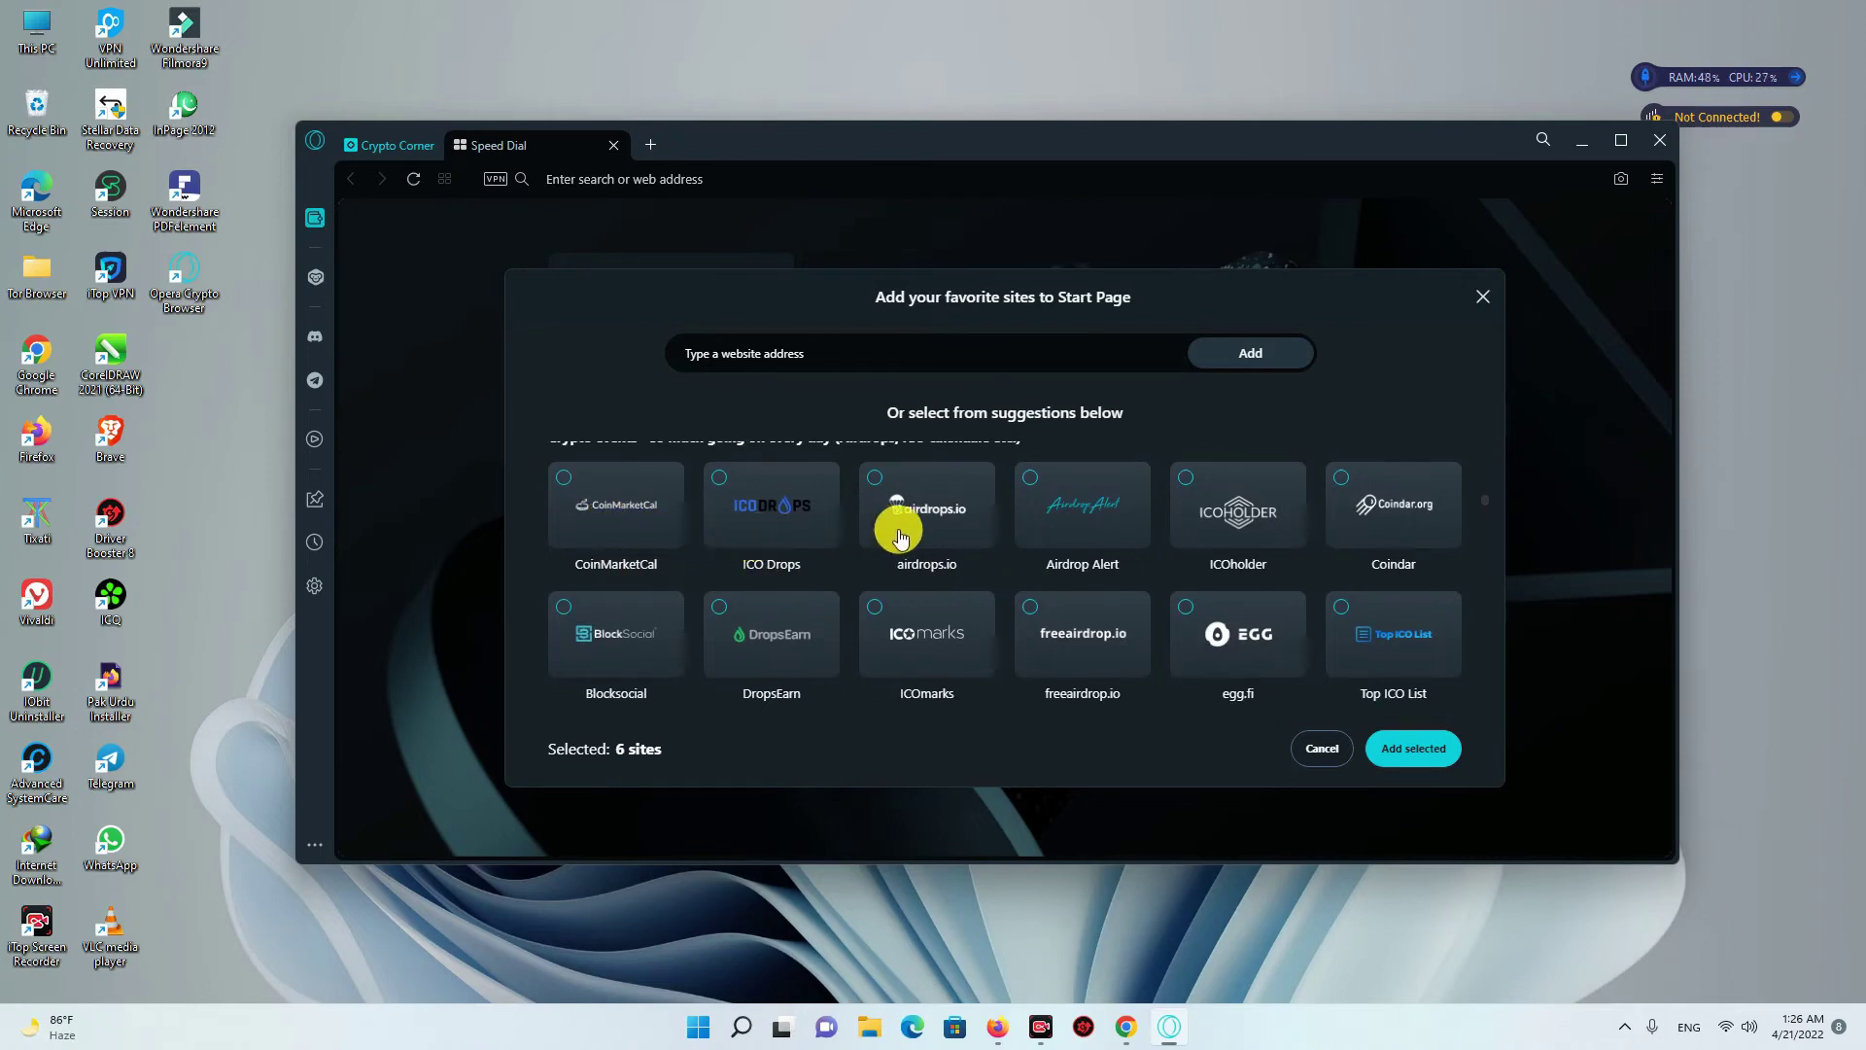
{"action": "left_click", "coordinate": [1043, 513]}
{"action": "left_click", "coordinate": [931, 509]}
{"action": "scroll", "coordinate": [933, 515], "scroll_direction": "down", "scroll_amount": 2}
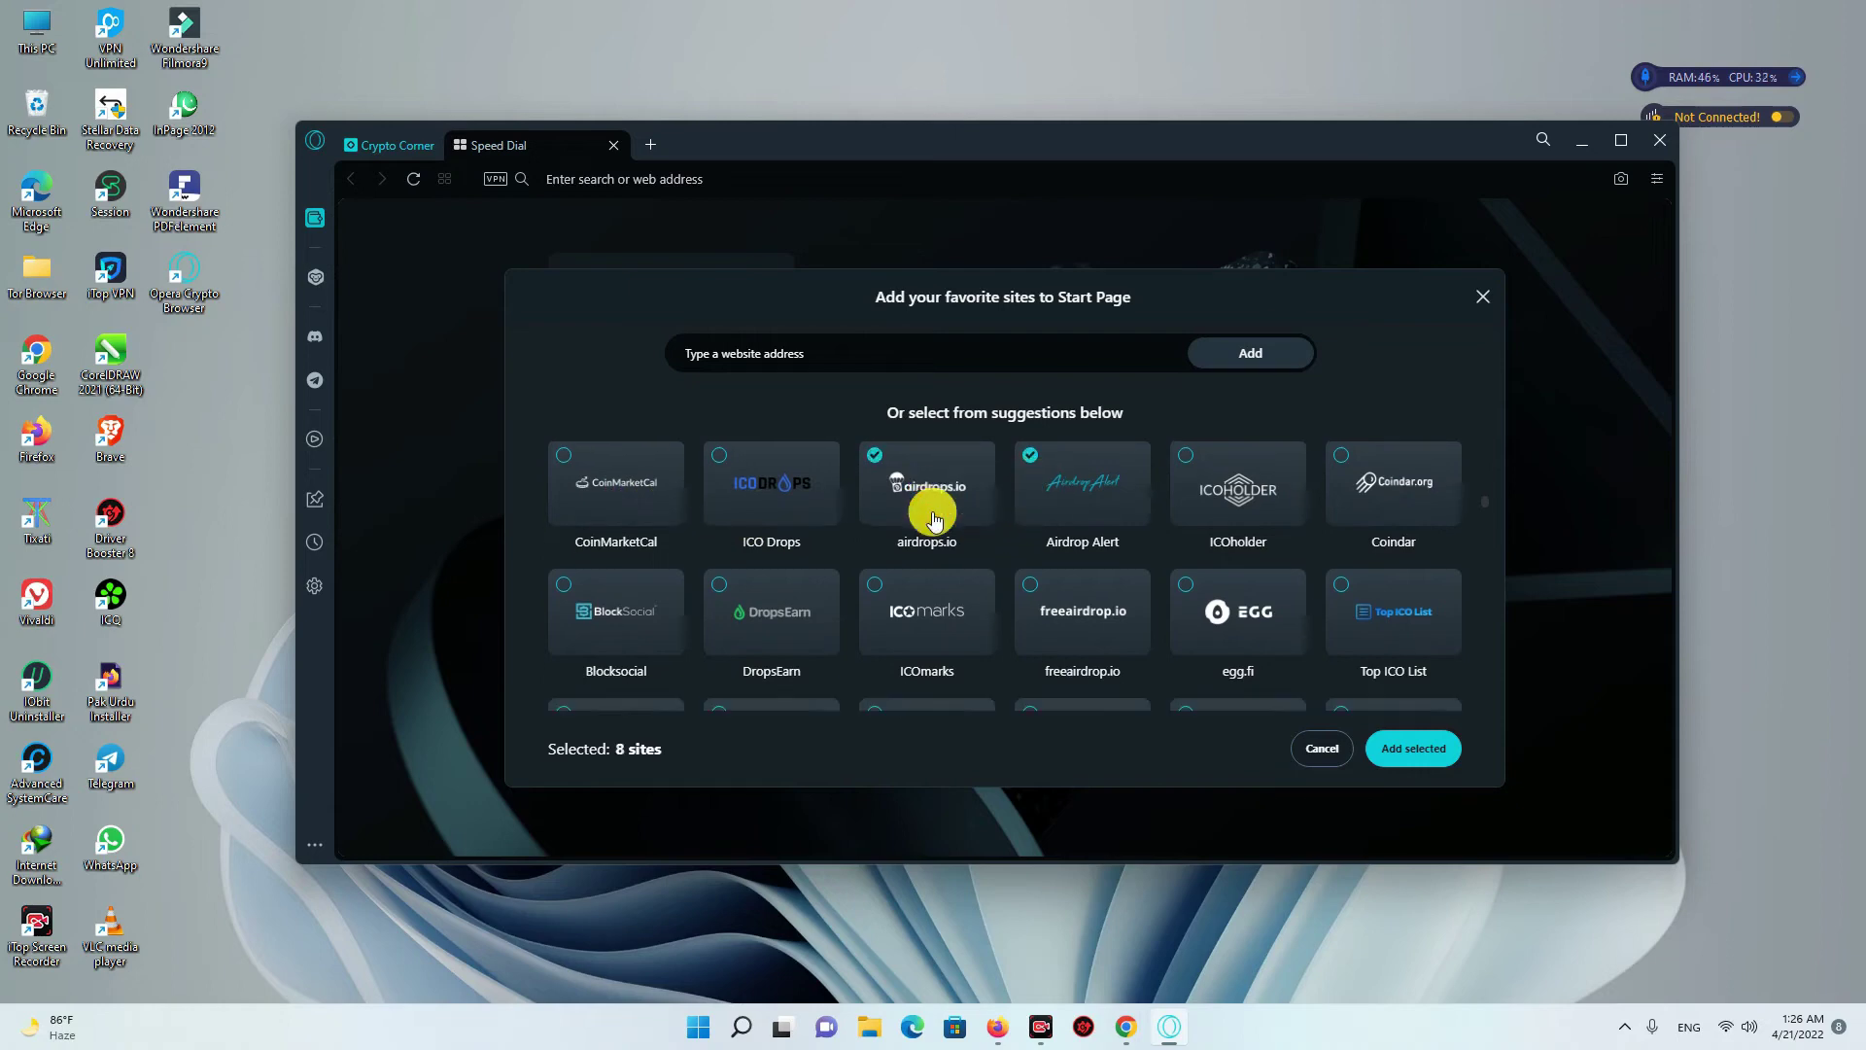
{"action": "scroll", "coordinate": [933, 518], "scroll_direction": "down", "scroll_amount": 1}
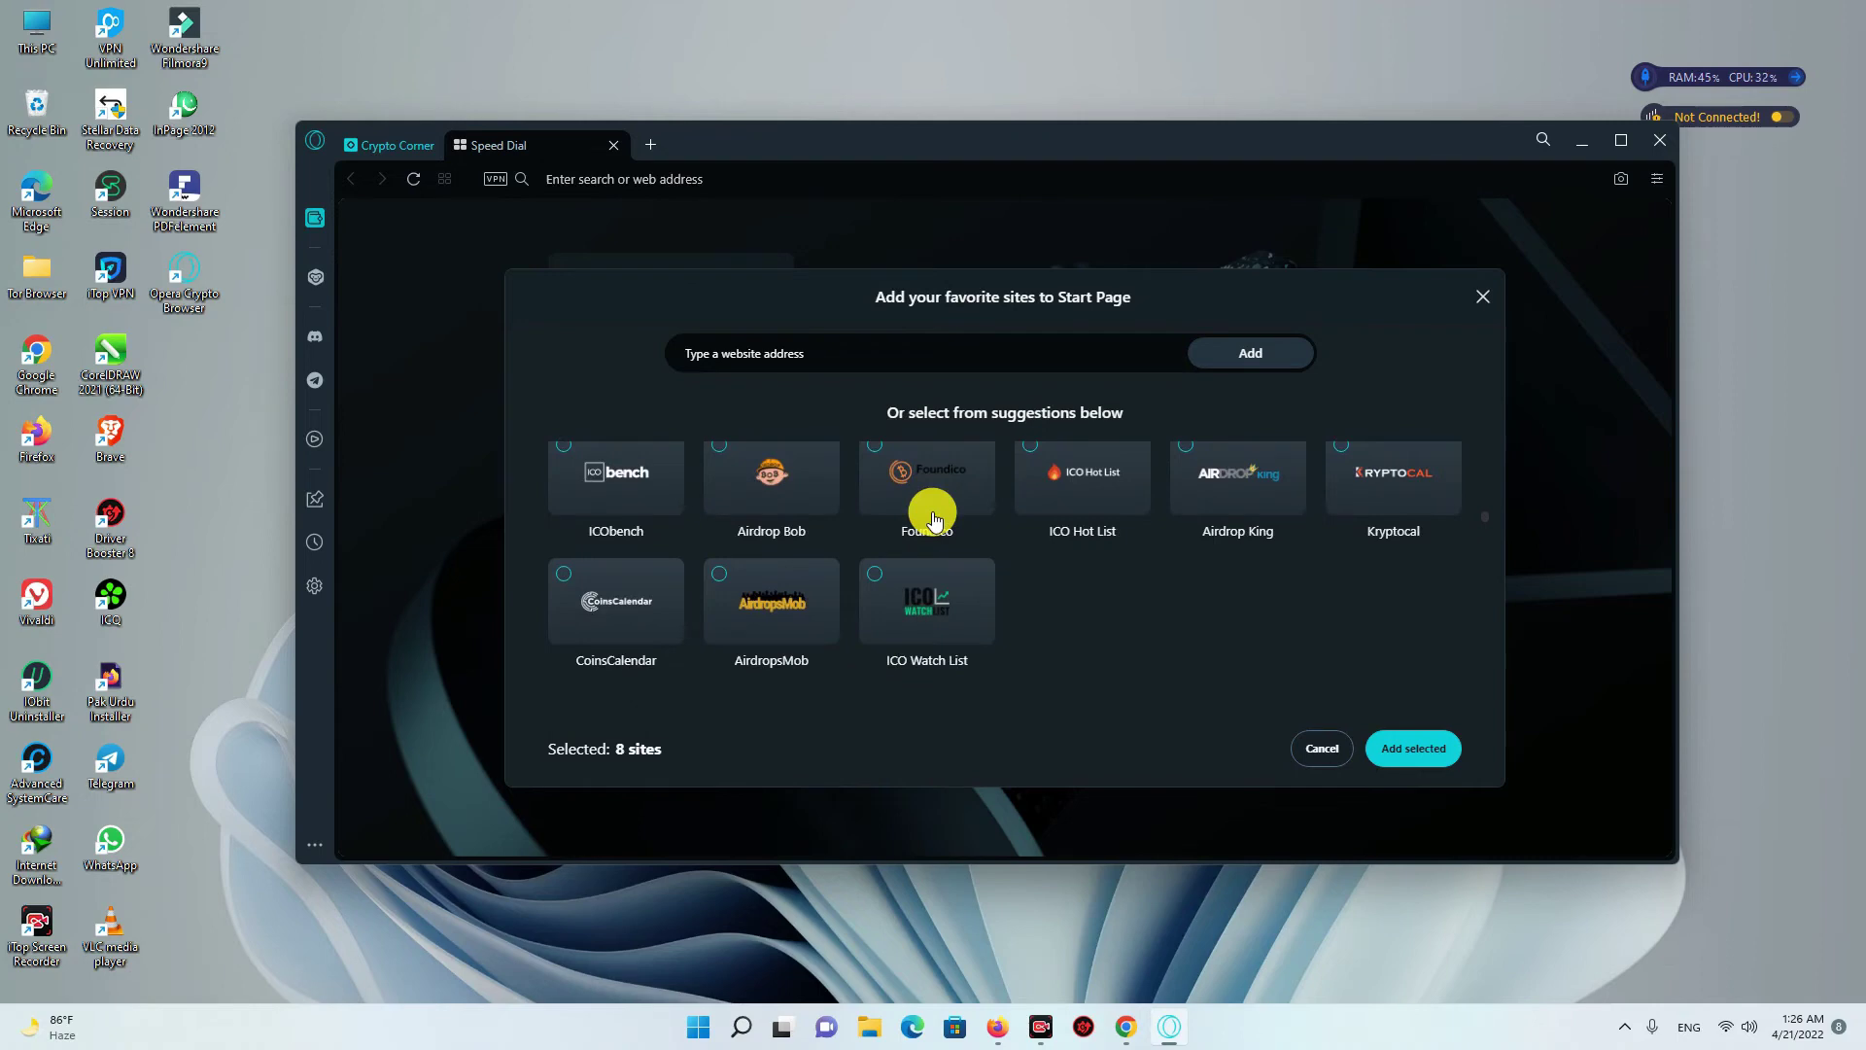
{"action": "scroll", "coordinate": [933, 520], "scroll_direction": "down", "scroll_amount": 1}
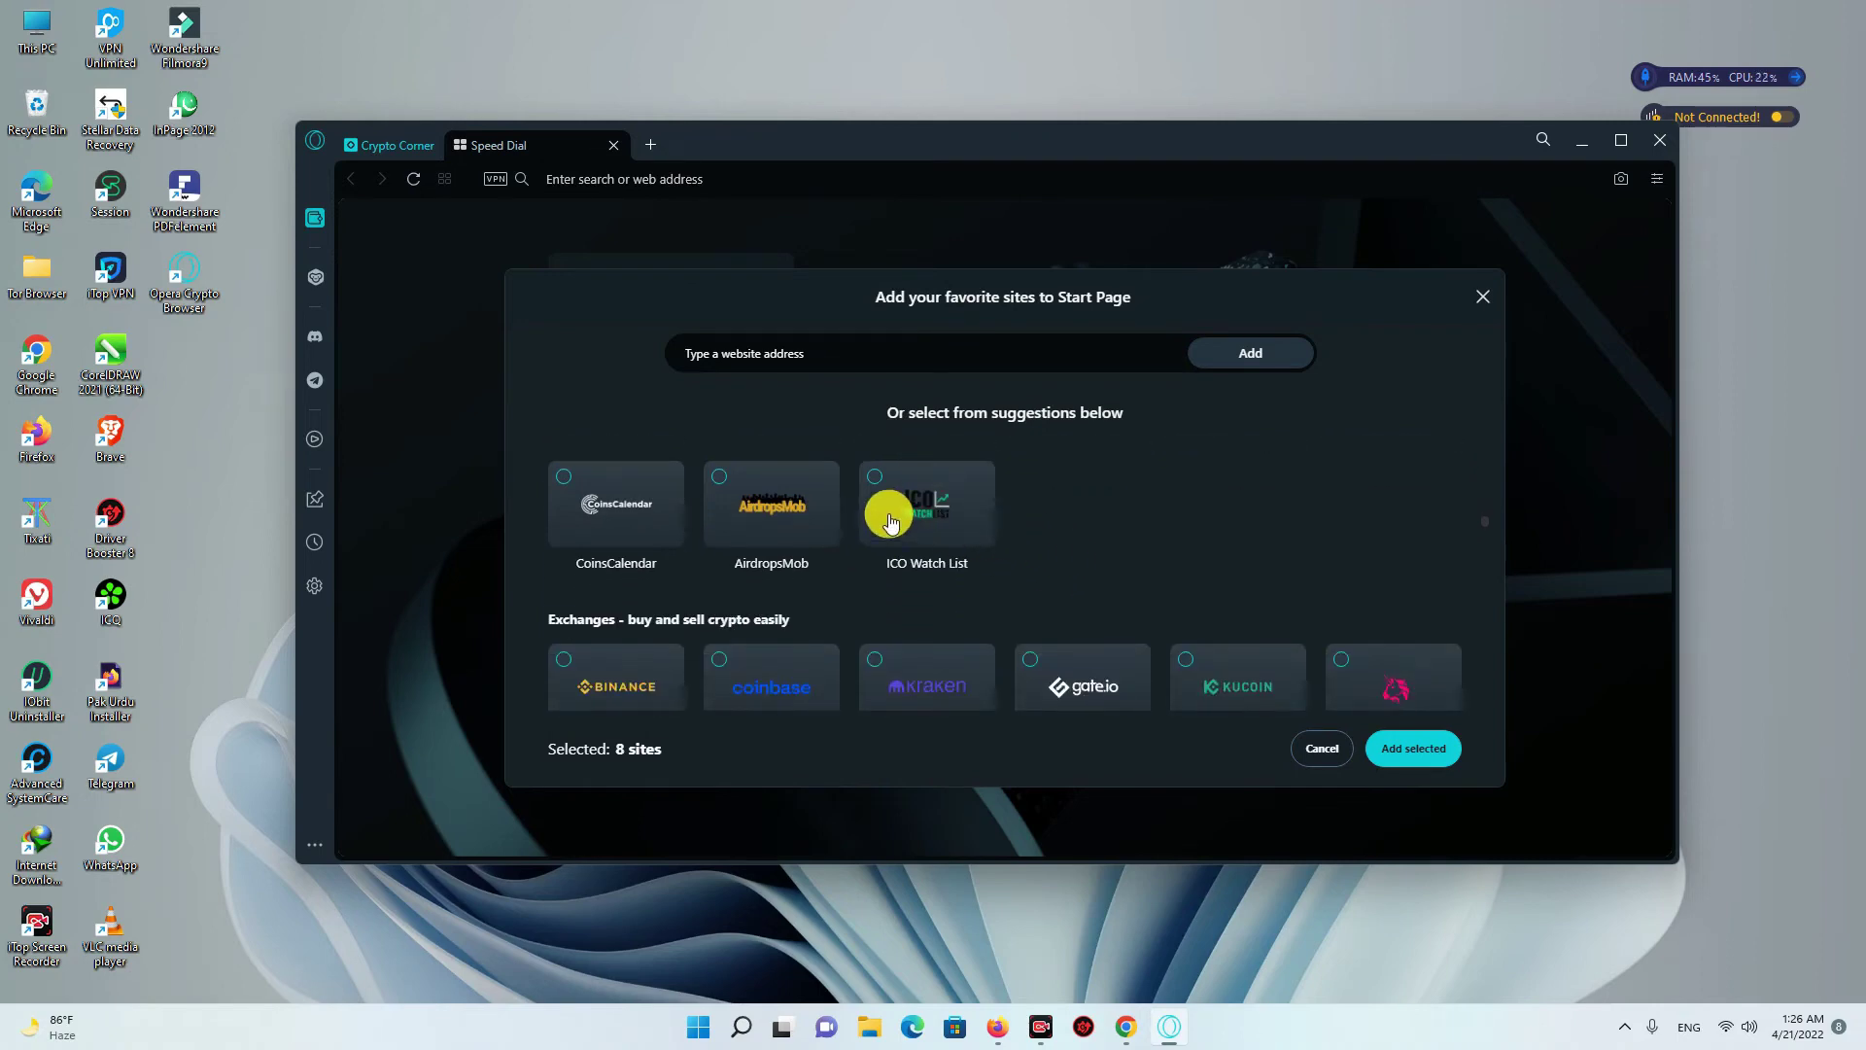
{"action": "left_click", "coordinate": [890, 521]}
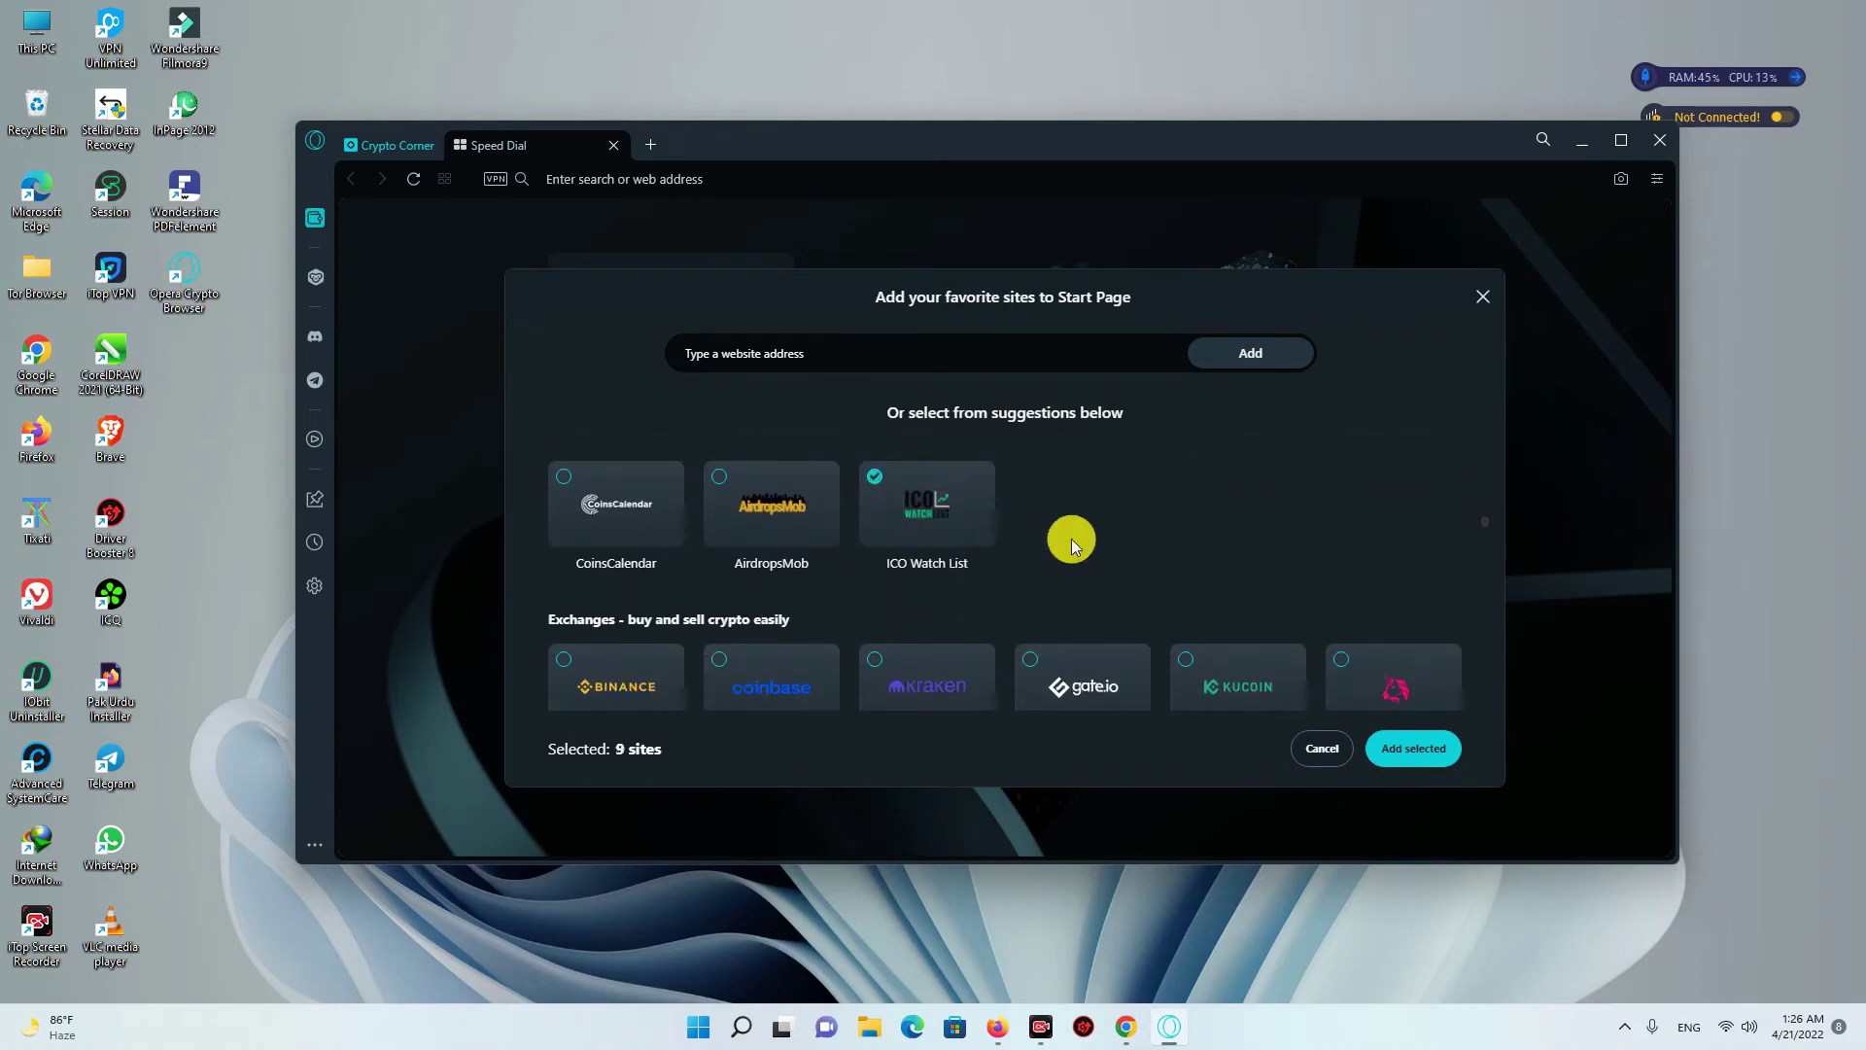
Step: Select Binance, Coinbase and KuCoin from the suggested crypto exchanges
{"action": "scroll", "coordinate": [1071, 538], "scroll_direction": "down", "scroll_amount": 2}
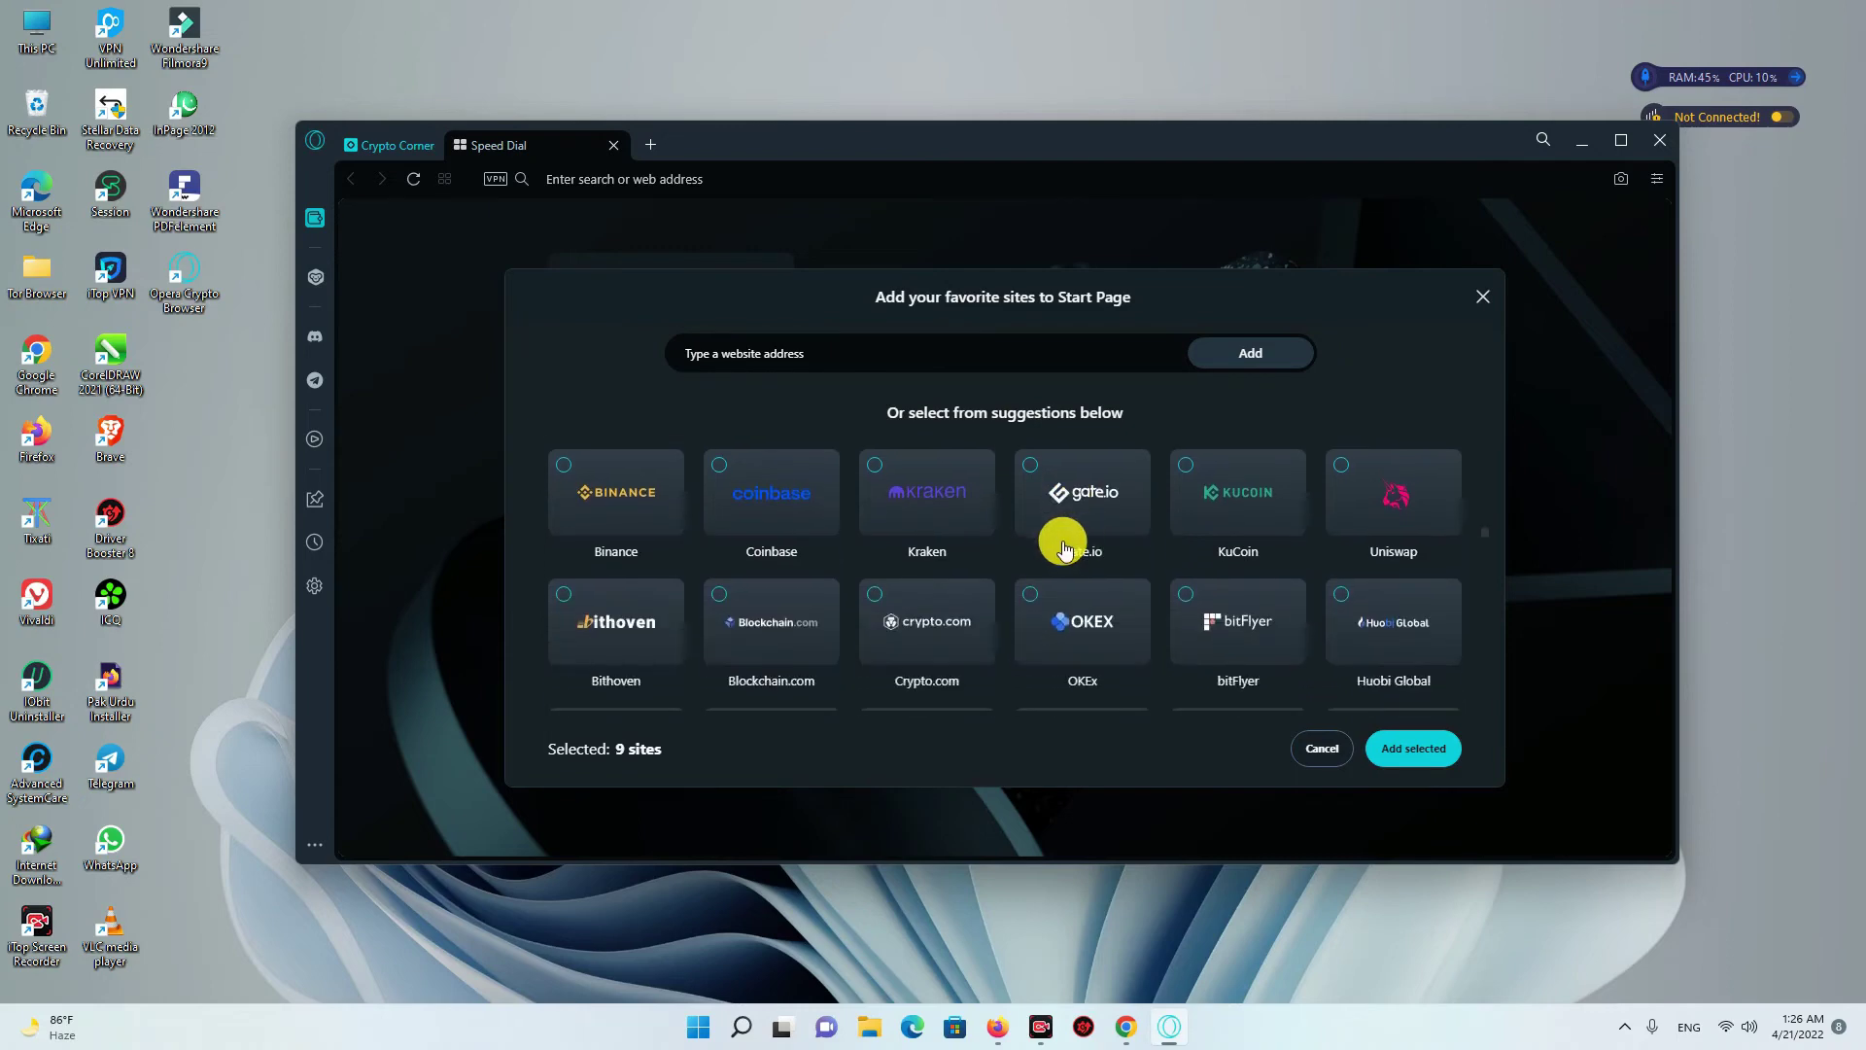
{"action": "left_click", "coordinate": [623, 507]}
{"action": "left_click", "coordinate": [778, 493]}
{"action": "left_click", "coordinate": [1223, 505]}
Step: Look past the remaining exchanges and select OpenSea from the NFT suggestions
{"action": "scroll", "coordinate": [1209, 564], "scroll_direction": "down", "scroll_amount": 1}
{"action": "scroll", "coordinate": [951, 633], "scroll_direction": "down", "scroll_amount": 1}
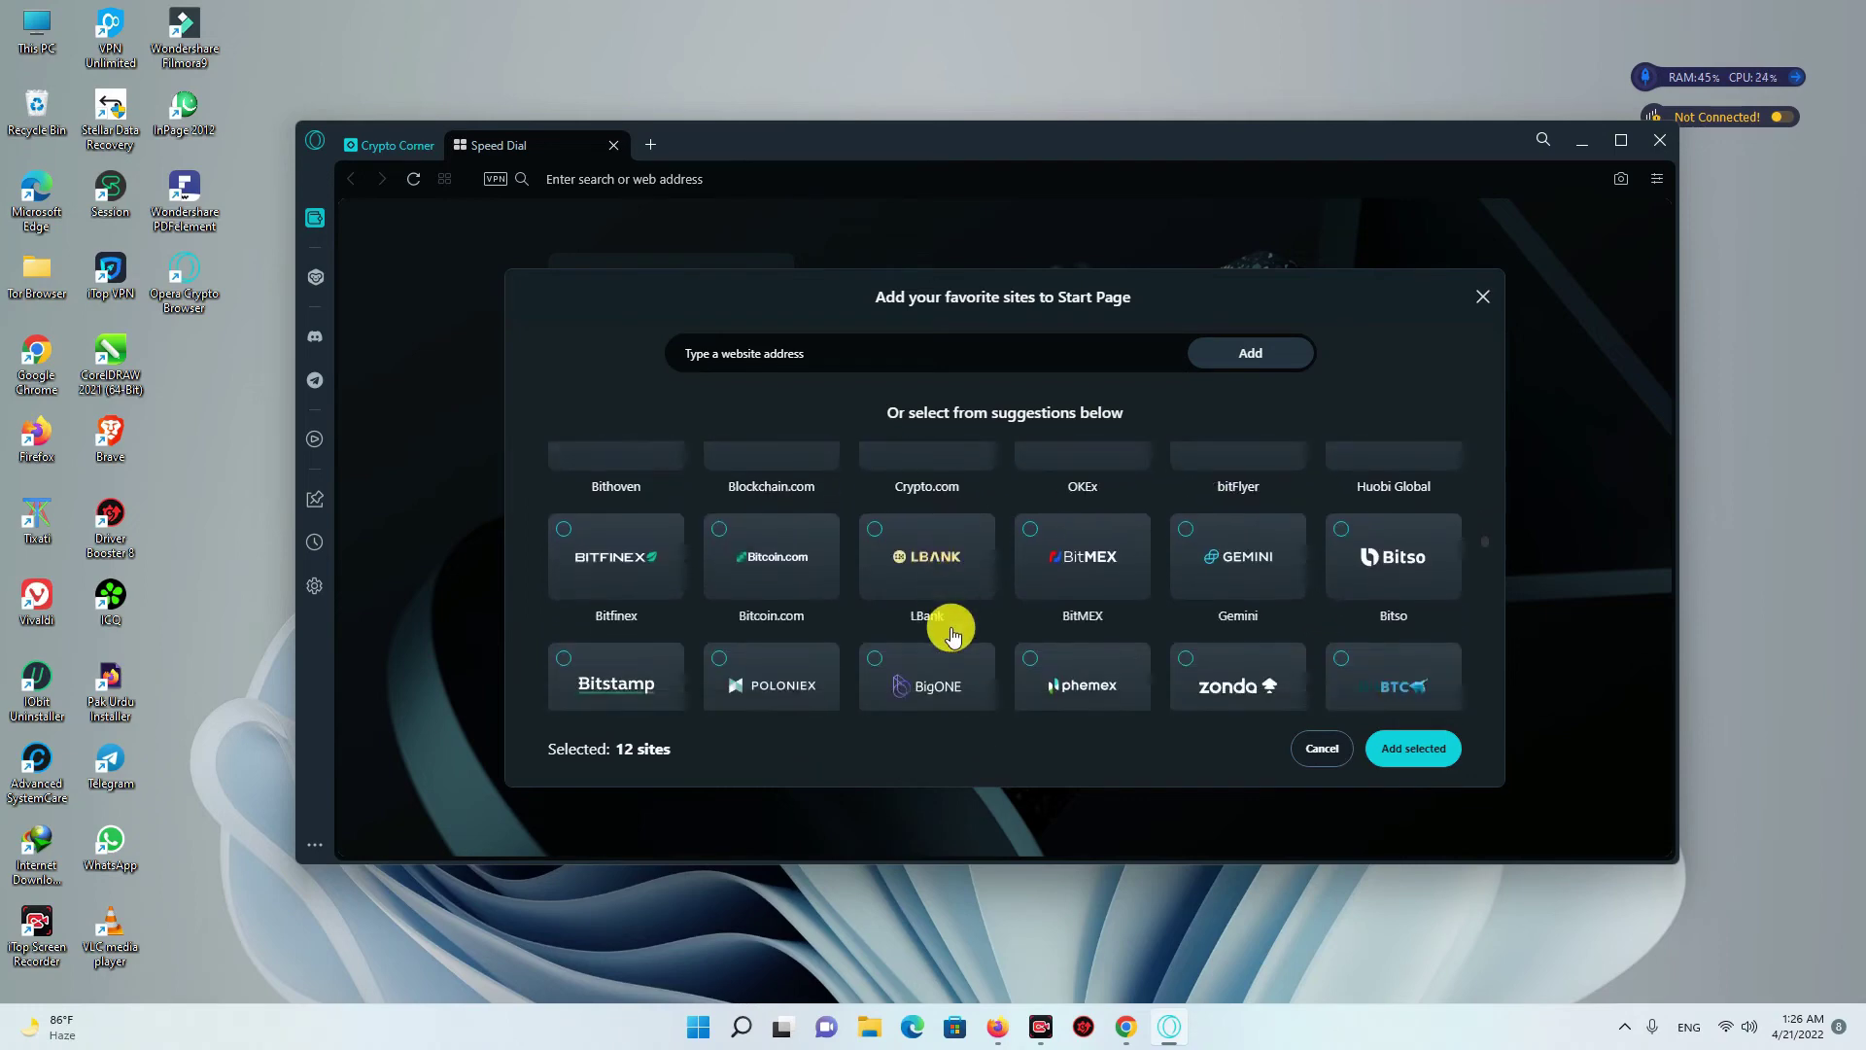
{"action": "scroll", "coordinate": [951, 633], "scroll_direction": "down", "scroll_amount": 3}
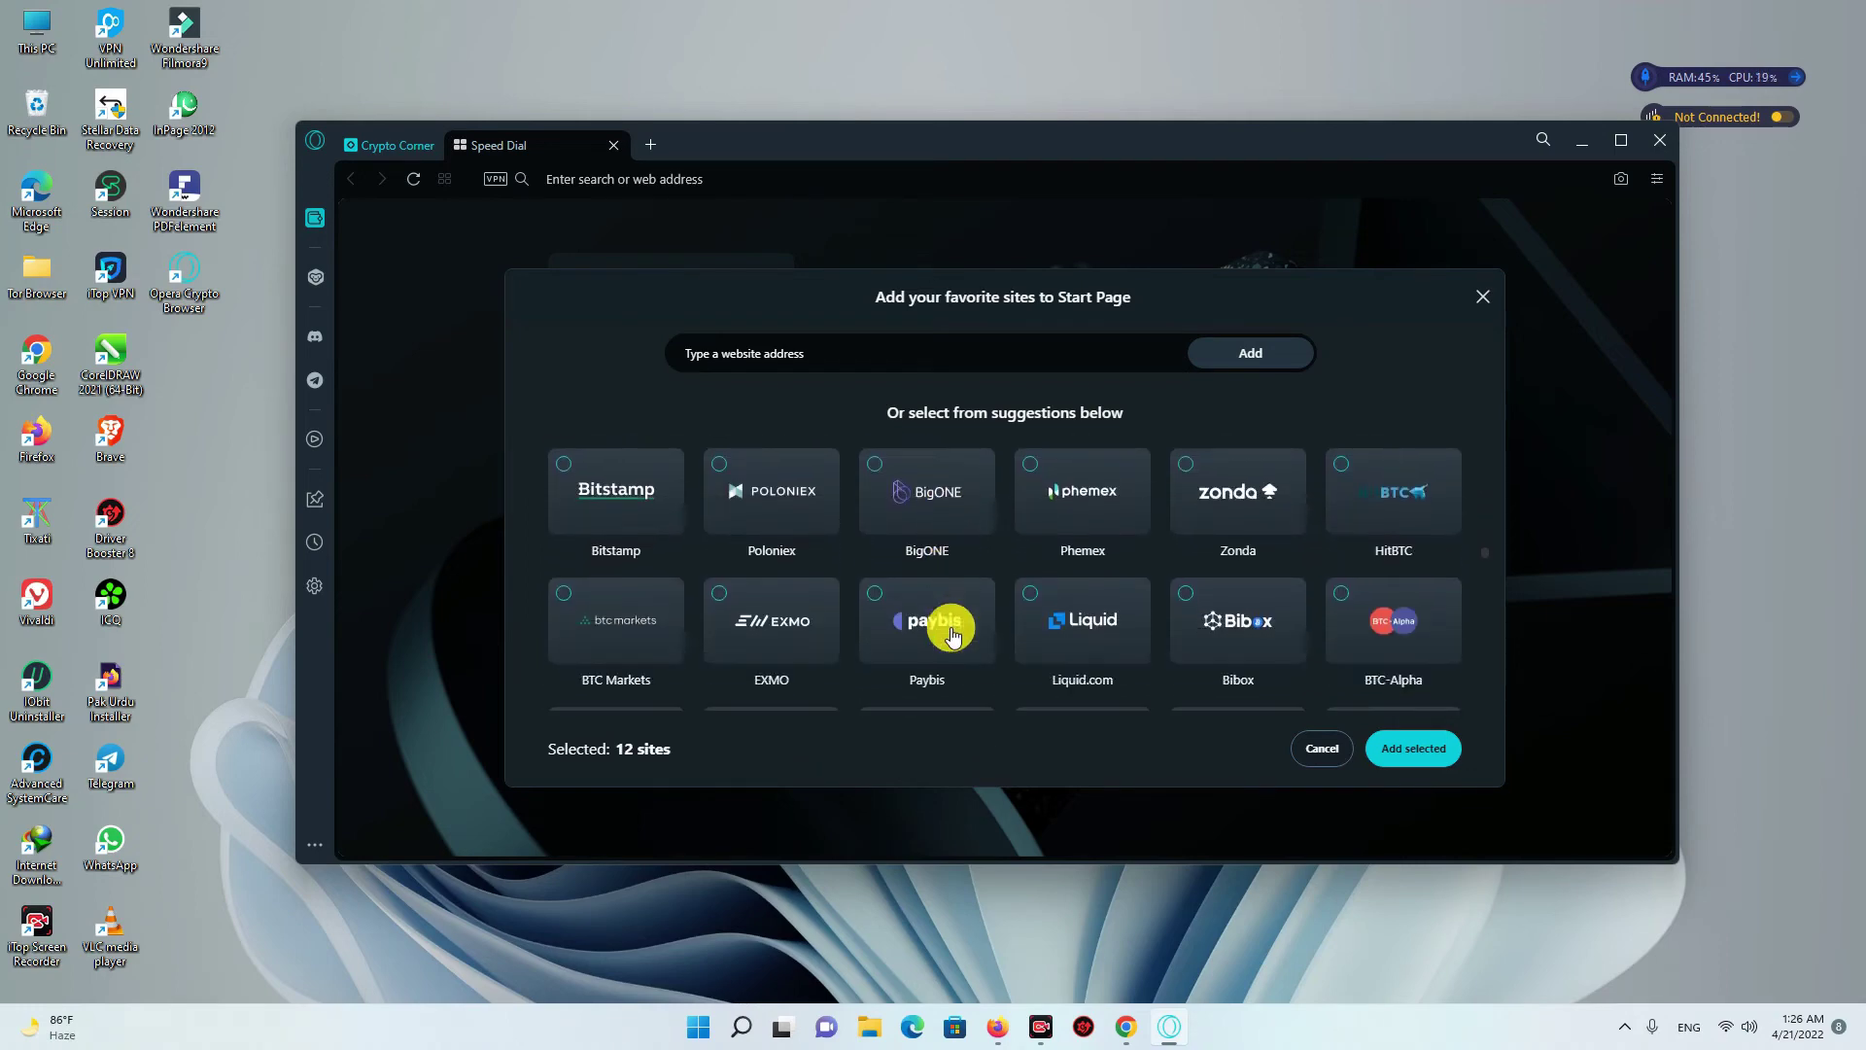
{"action": "scroll", "coordinate": [952, 634], "scroll_direction": "down", "scroll_amount": 3}
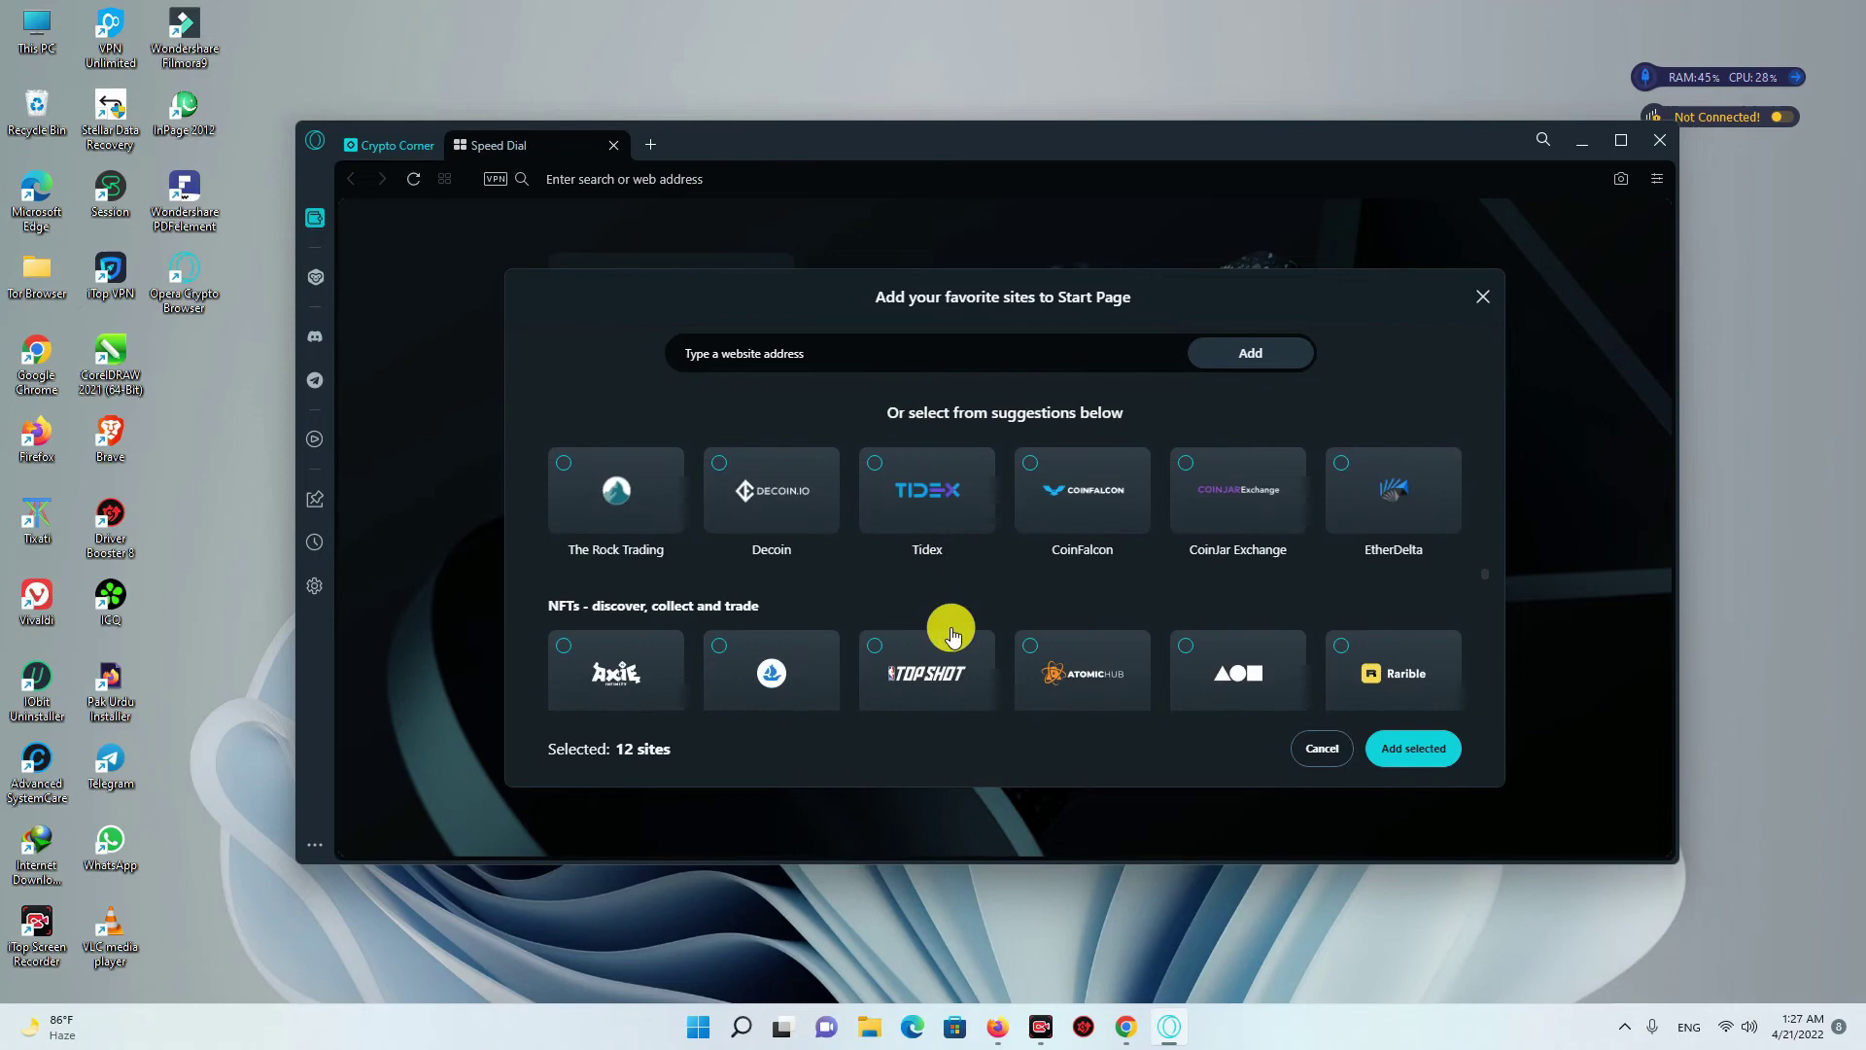
{"action": "scroll", "coordinate": [952, 634], "scroll_direction": "down", "scroll_amount": 3}
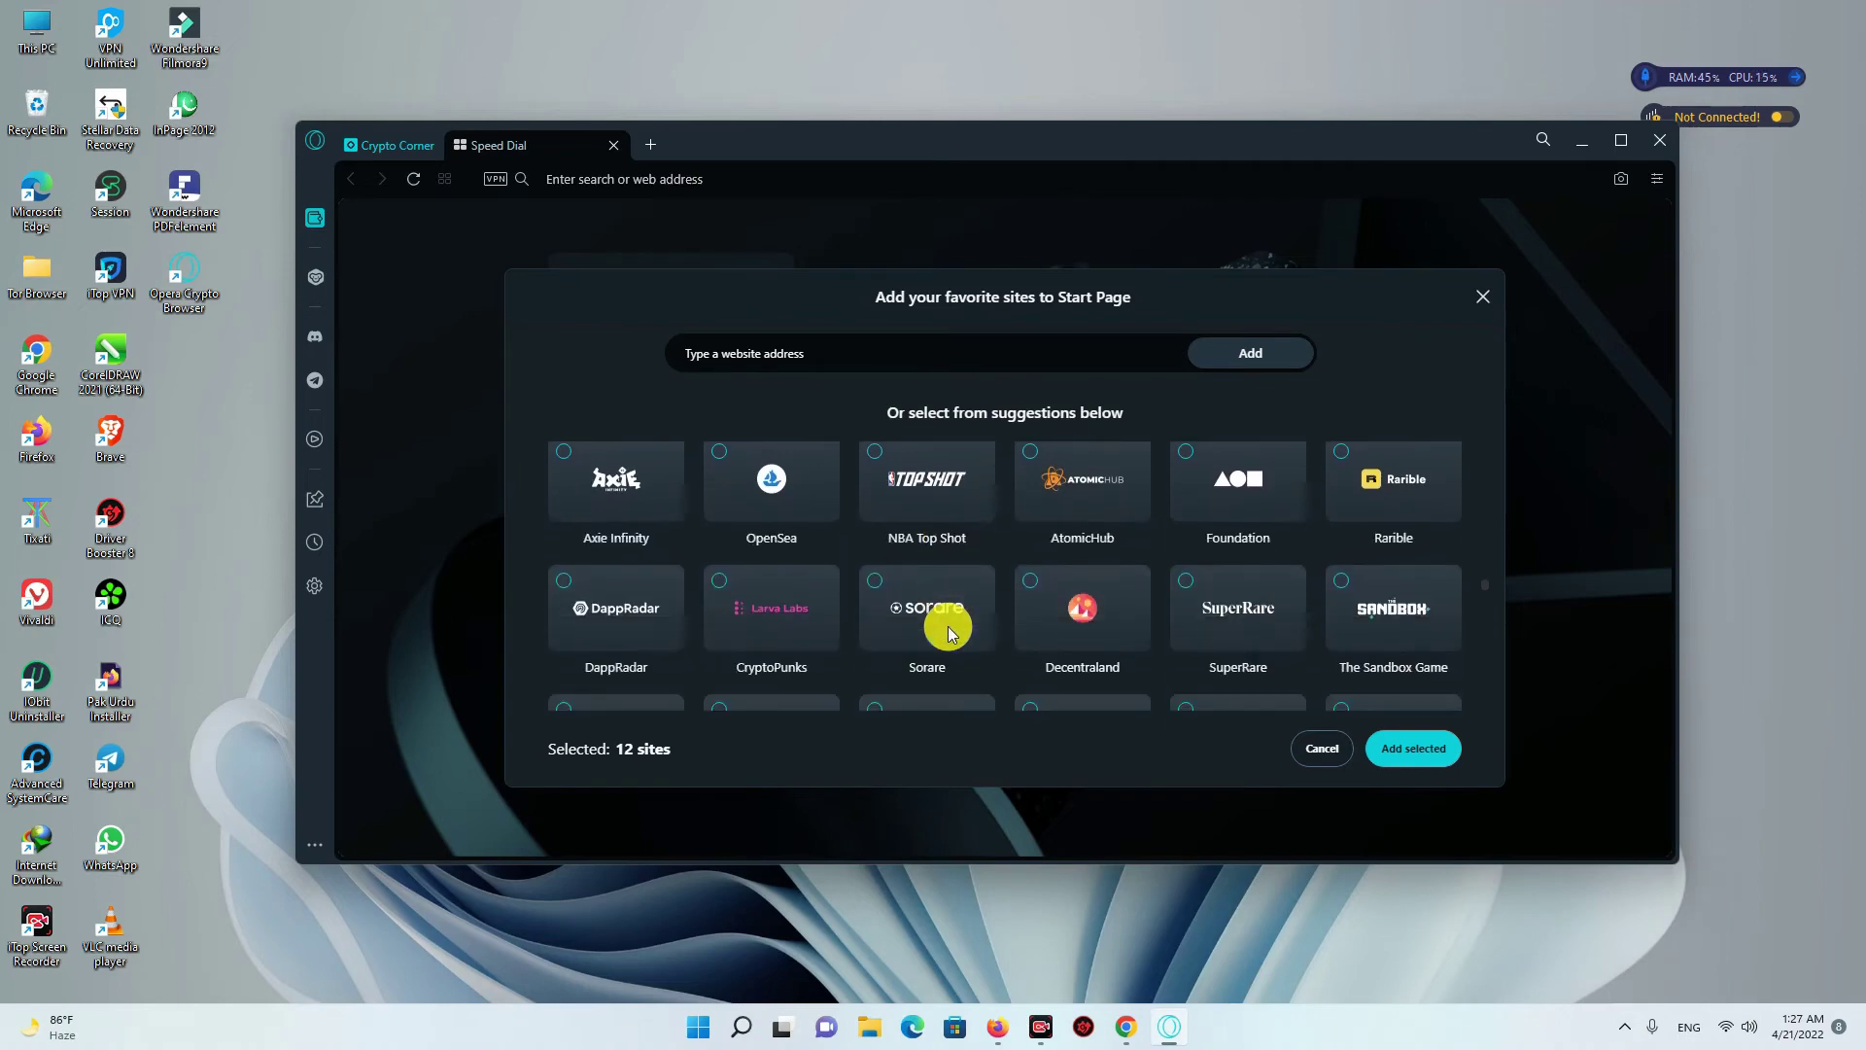
{"action": "scroll", "coordinate": [950, 627], "scroll_direction": "up", "scroll_amount": 2}
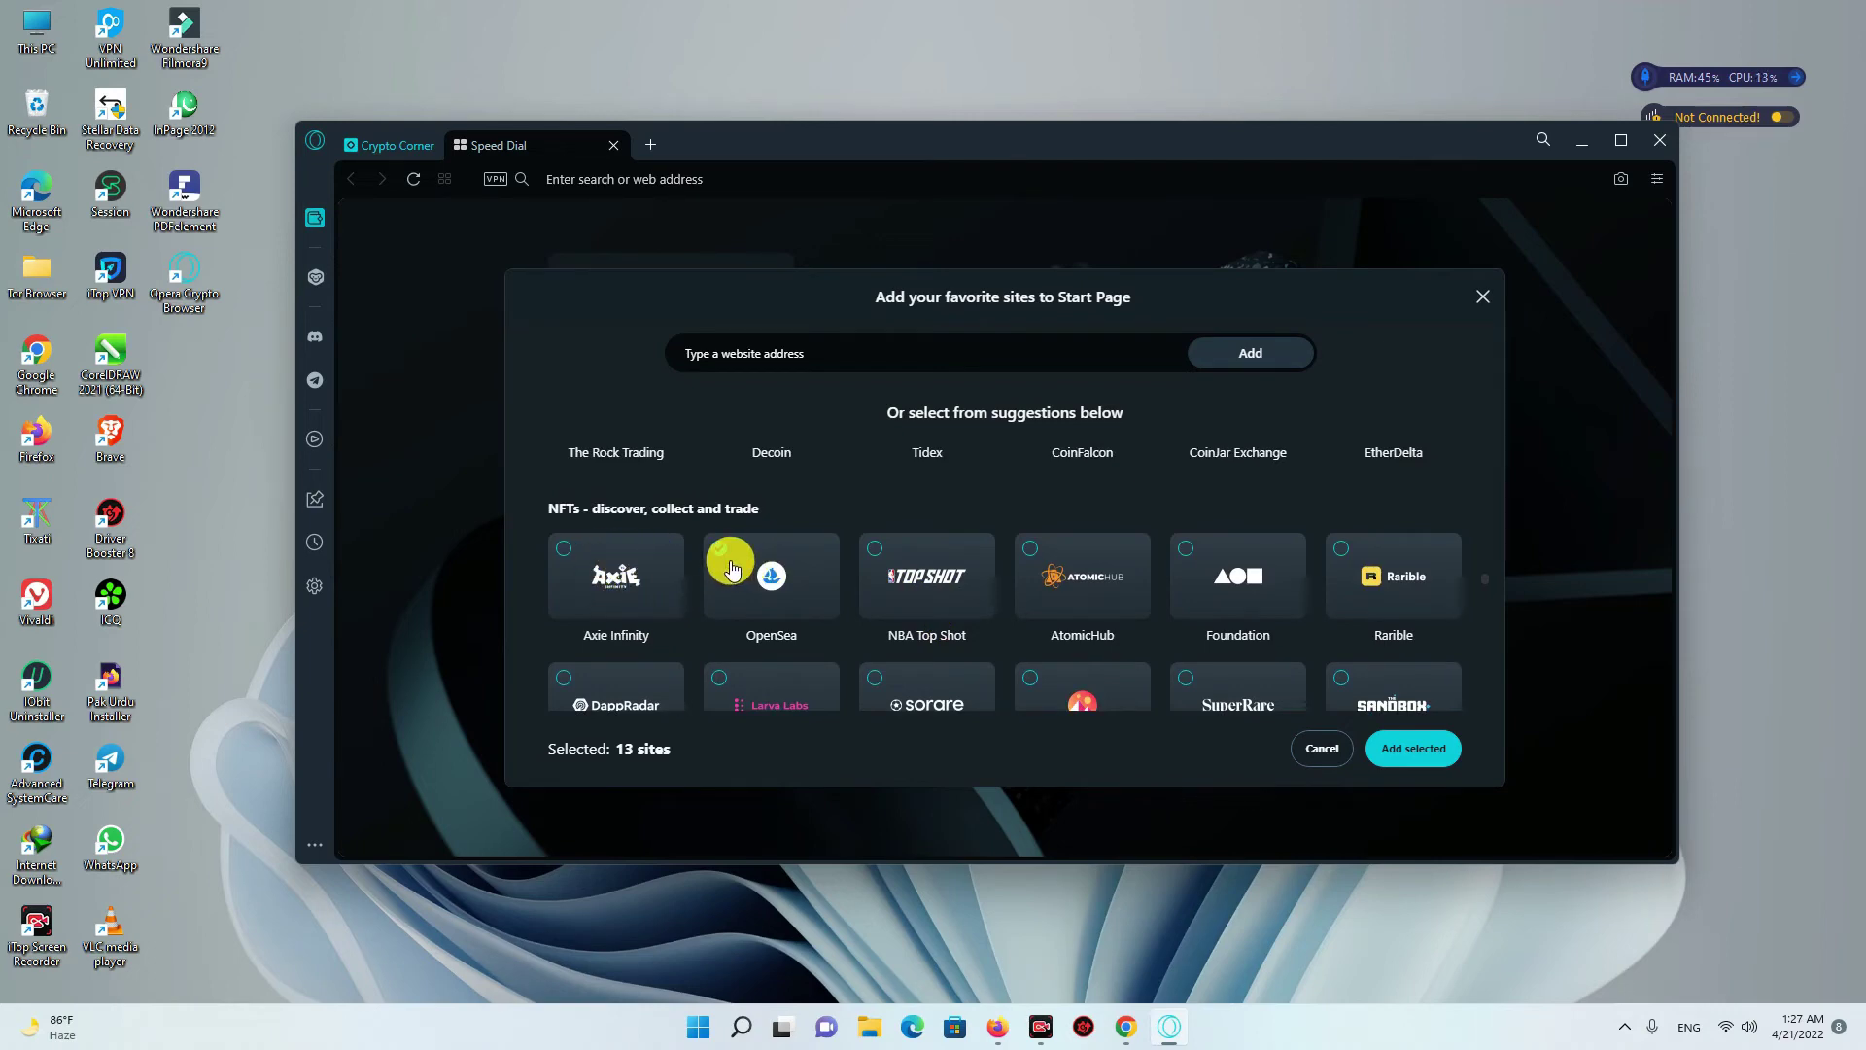
{"action": "scroll", "coordinate": [731, 568], "scroll_direction": "down", "scroll_amount": 1}
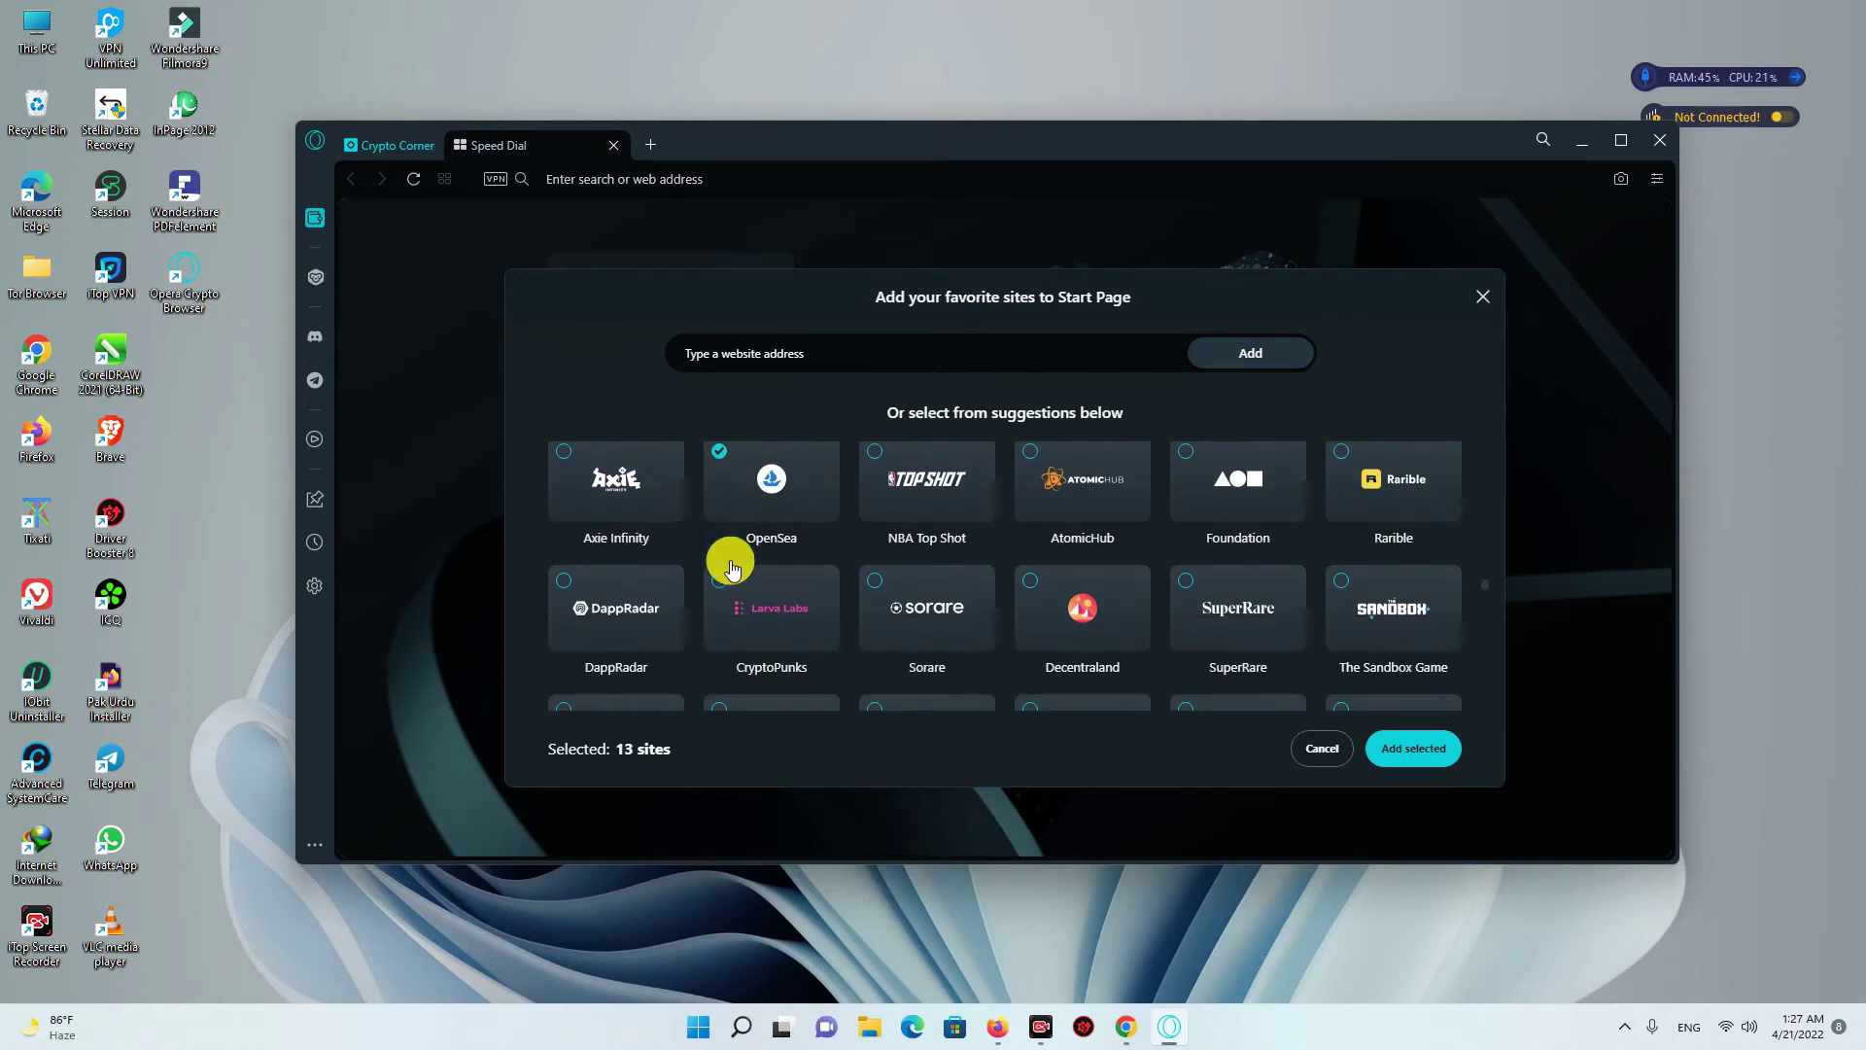
Step: Look through the NFT suggestions and select DappRadar, SuperRare, MakersPlace and League of Kingdoms
{"action": "scroll", "coordinate": [731, 567], "scroll_direction": "down", "scroll_amount": 1}
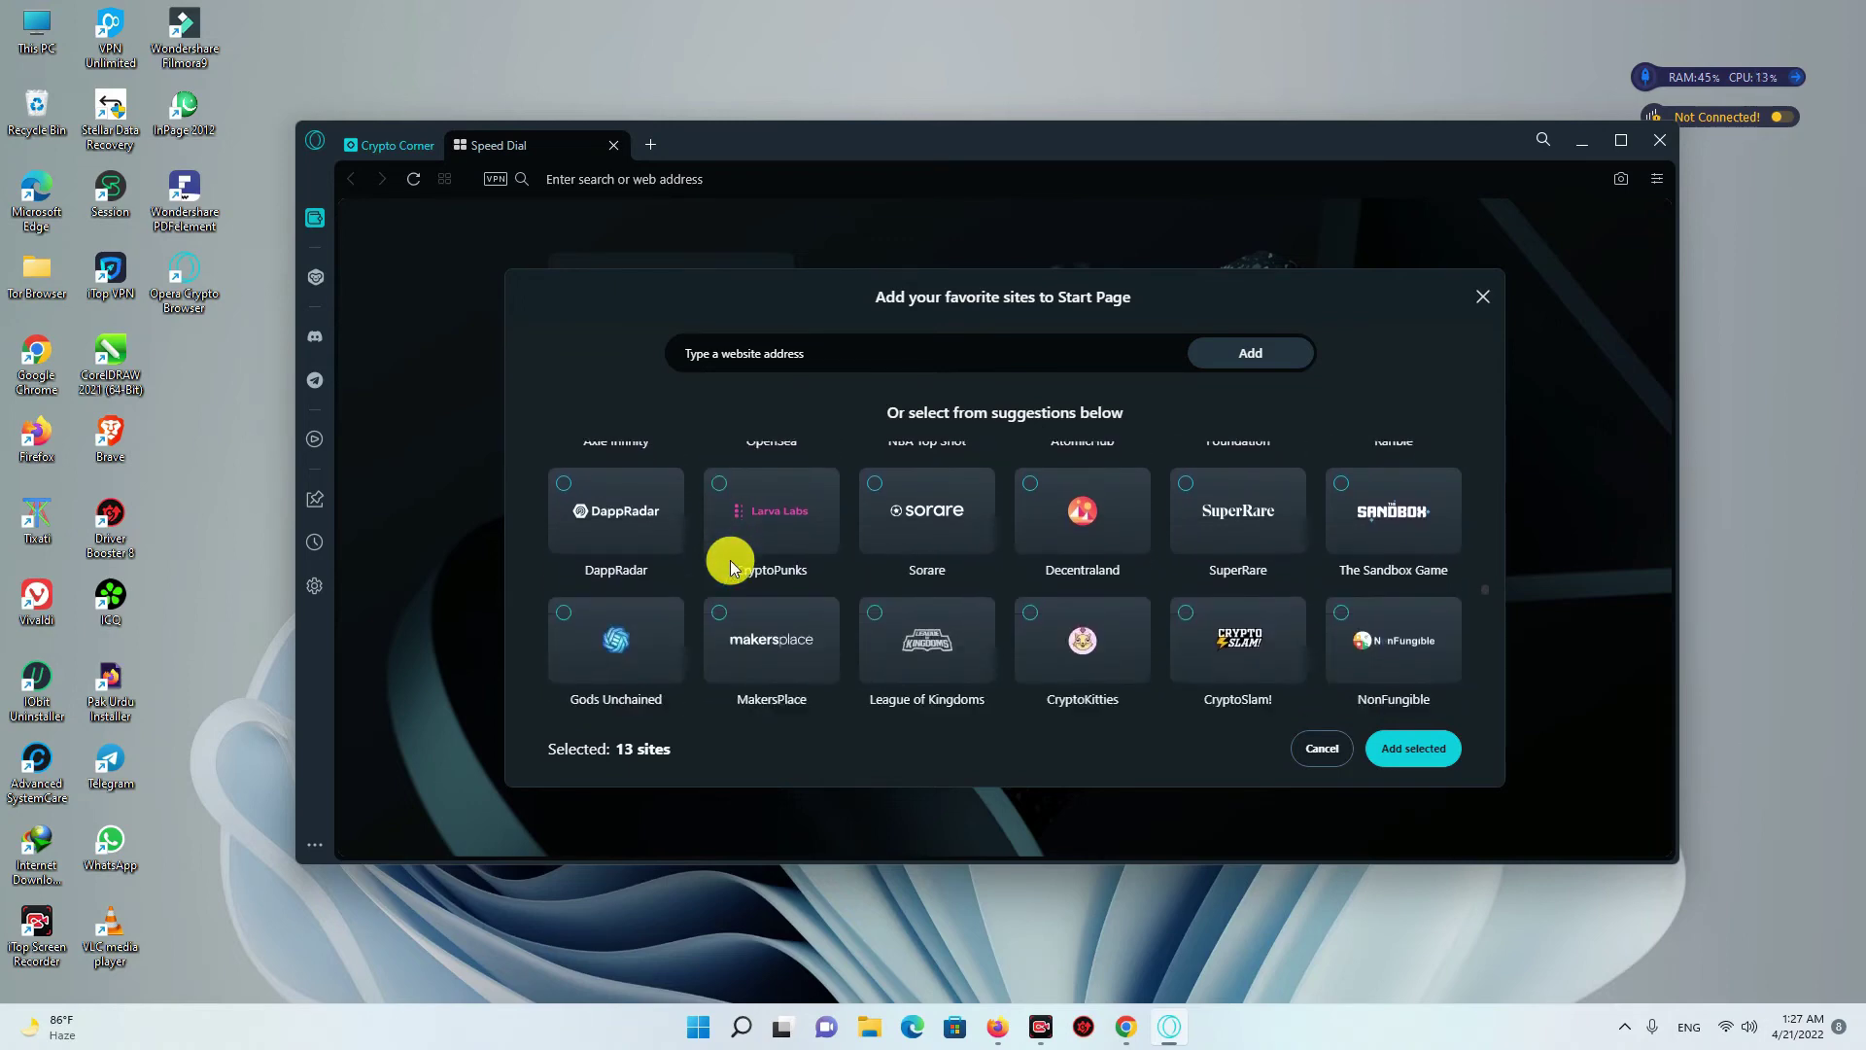
{"action": "scroll", "coordinate": [731, 567], "scroll_direction": "down", "scroll_amount": 2}
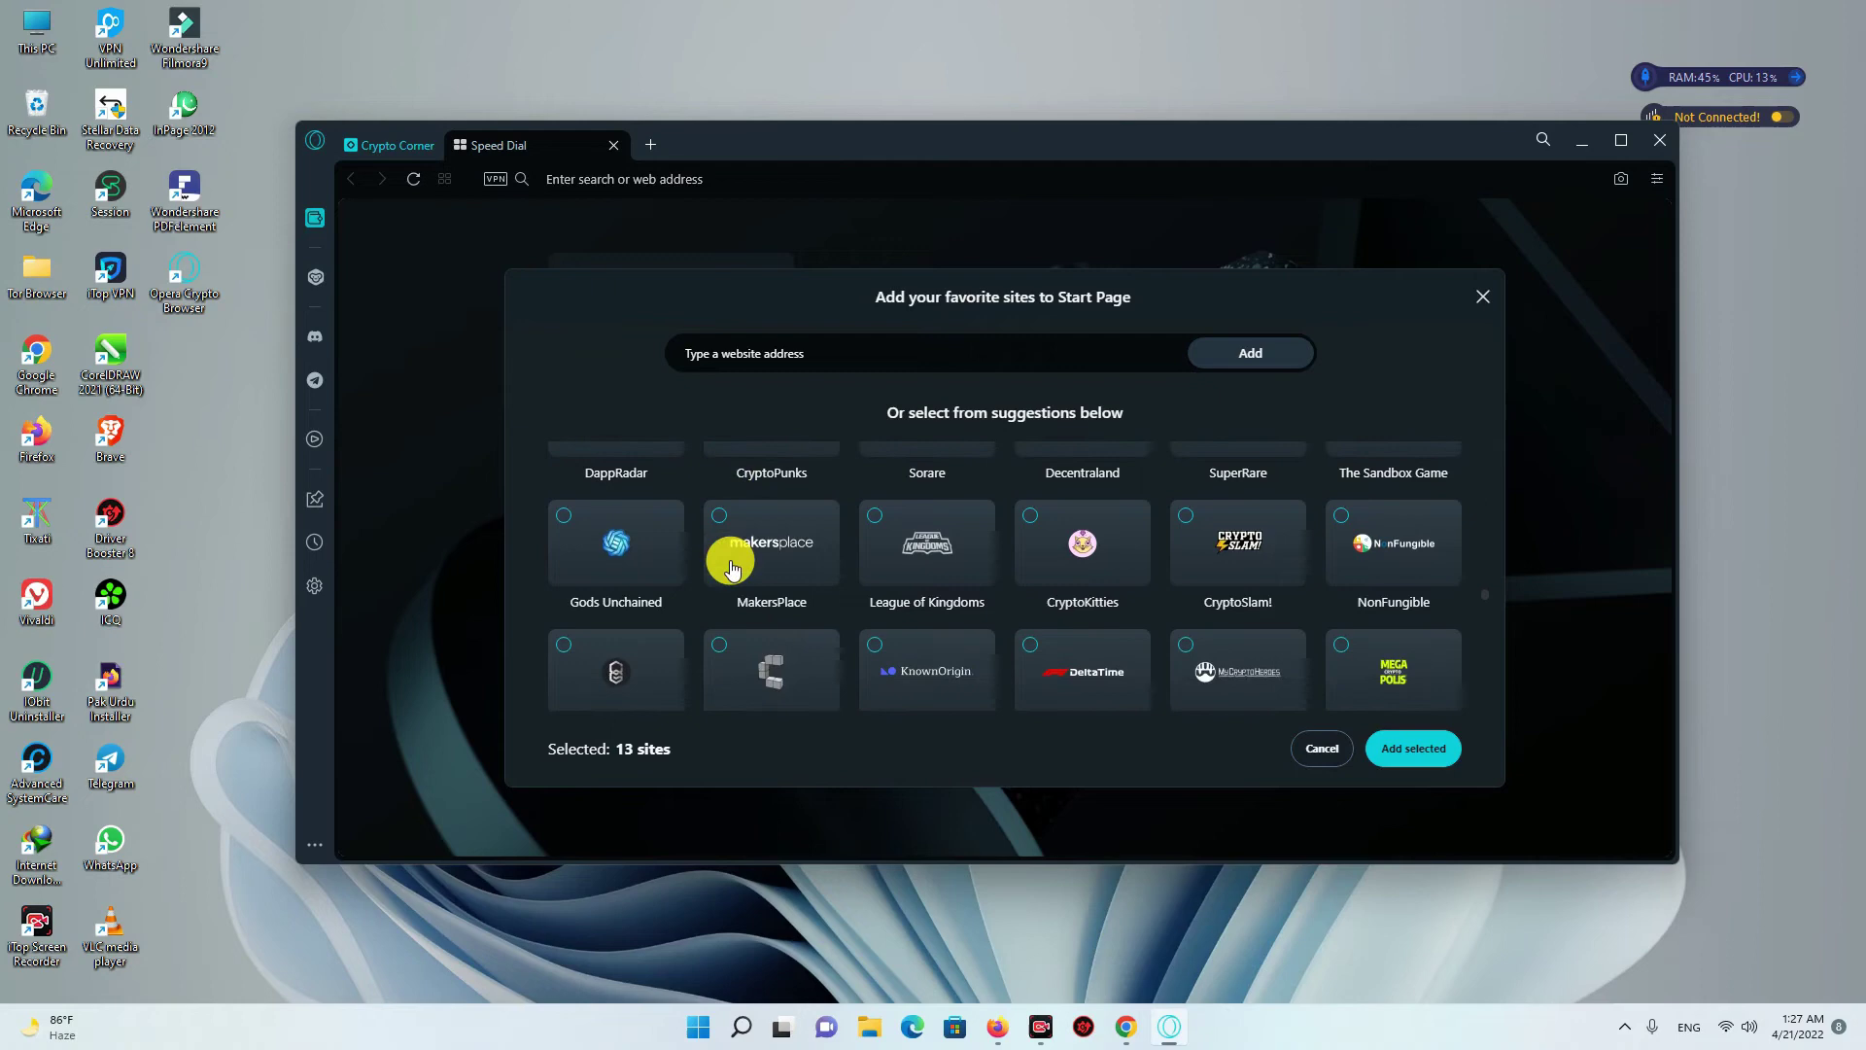
{"action": "scroll", "coordinate": [731, 568], "scroll_direction": "down", "scroll_amount": 1}
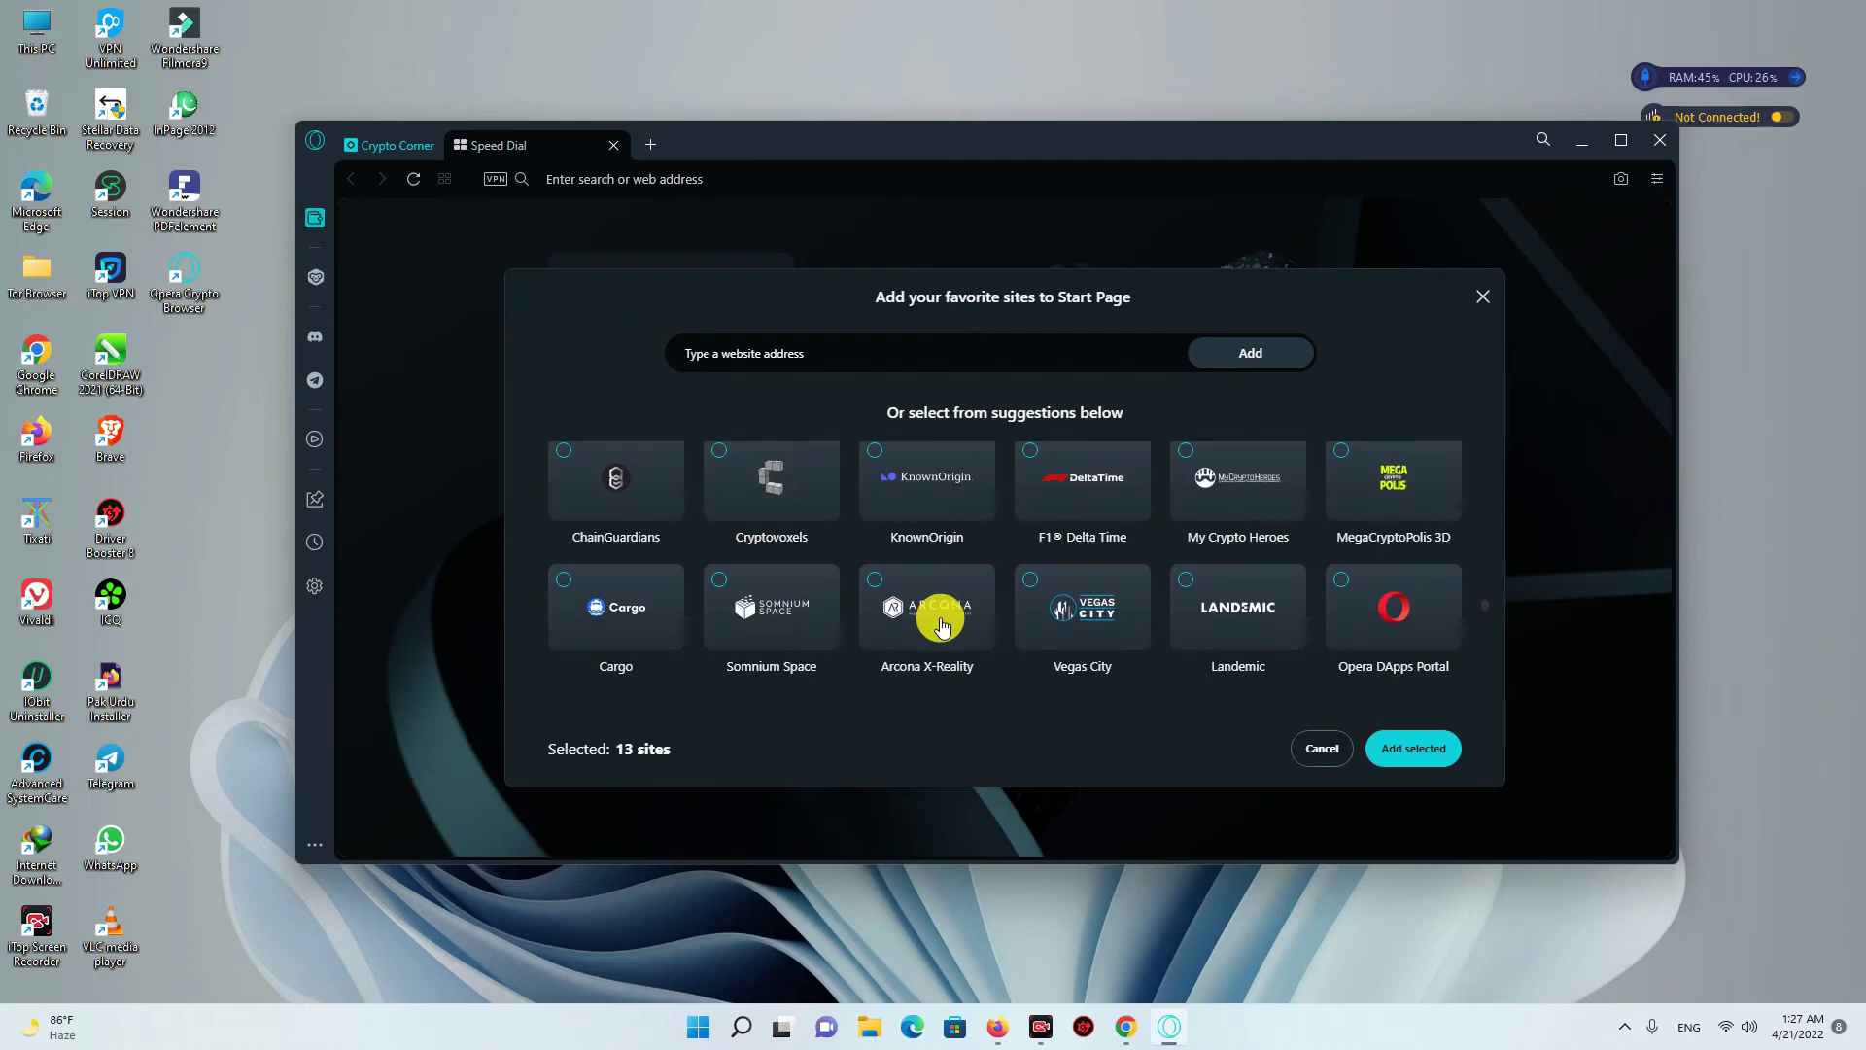
{"action": "scroll", "coordinate": [941, 622], "scroll_direction": "up", "scroll_amount": 2}
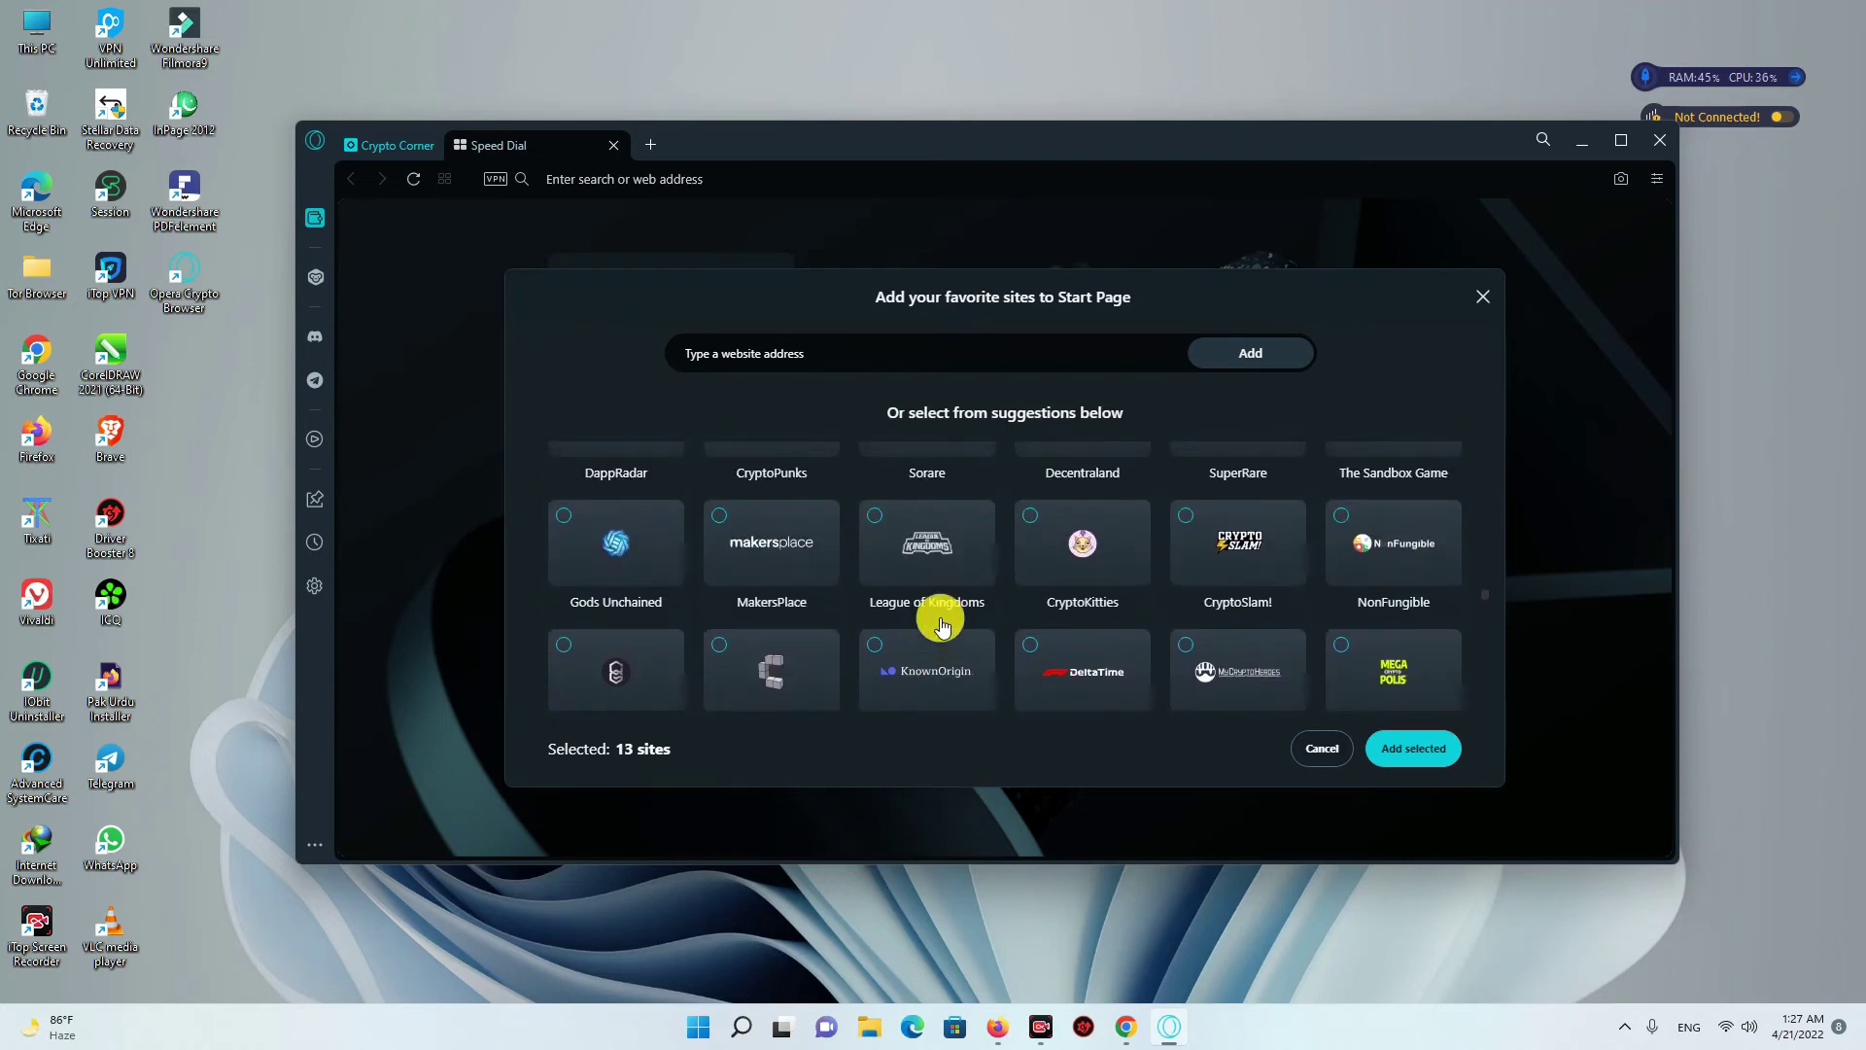
{"action": "scroll", "coordinate": [941, 624], "scroll_direction": "up", "scroll_amount": 1}
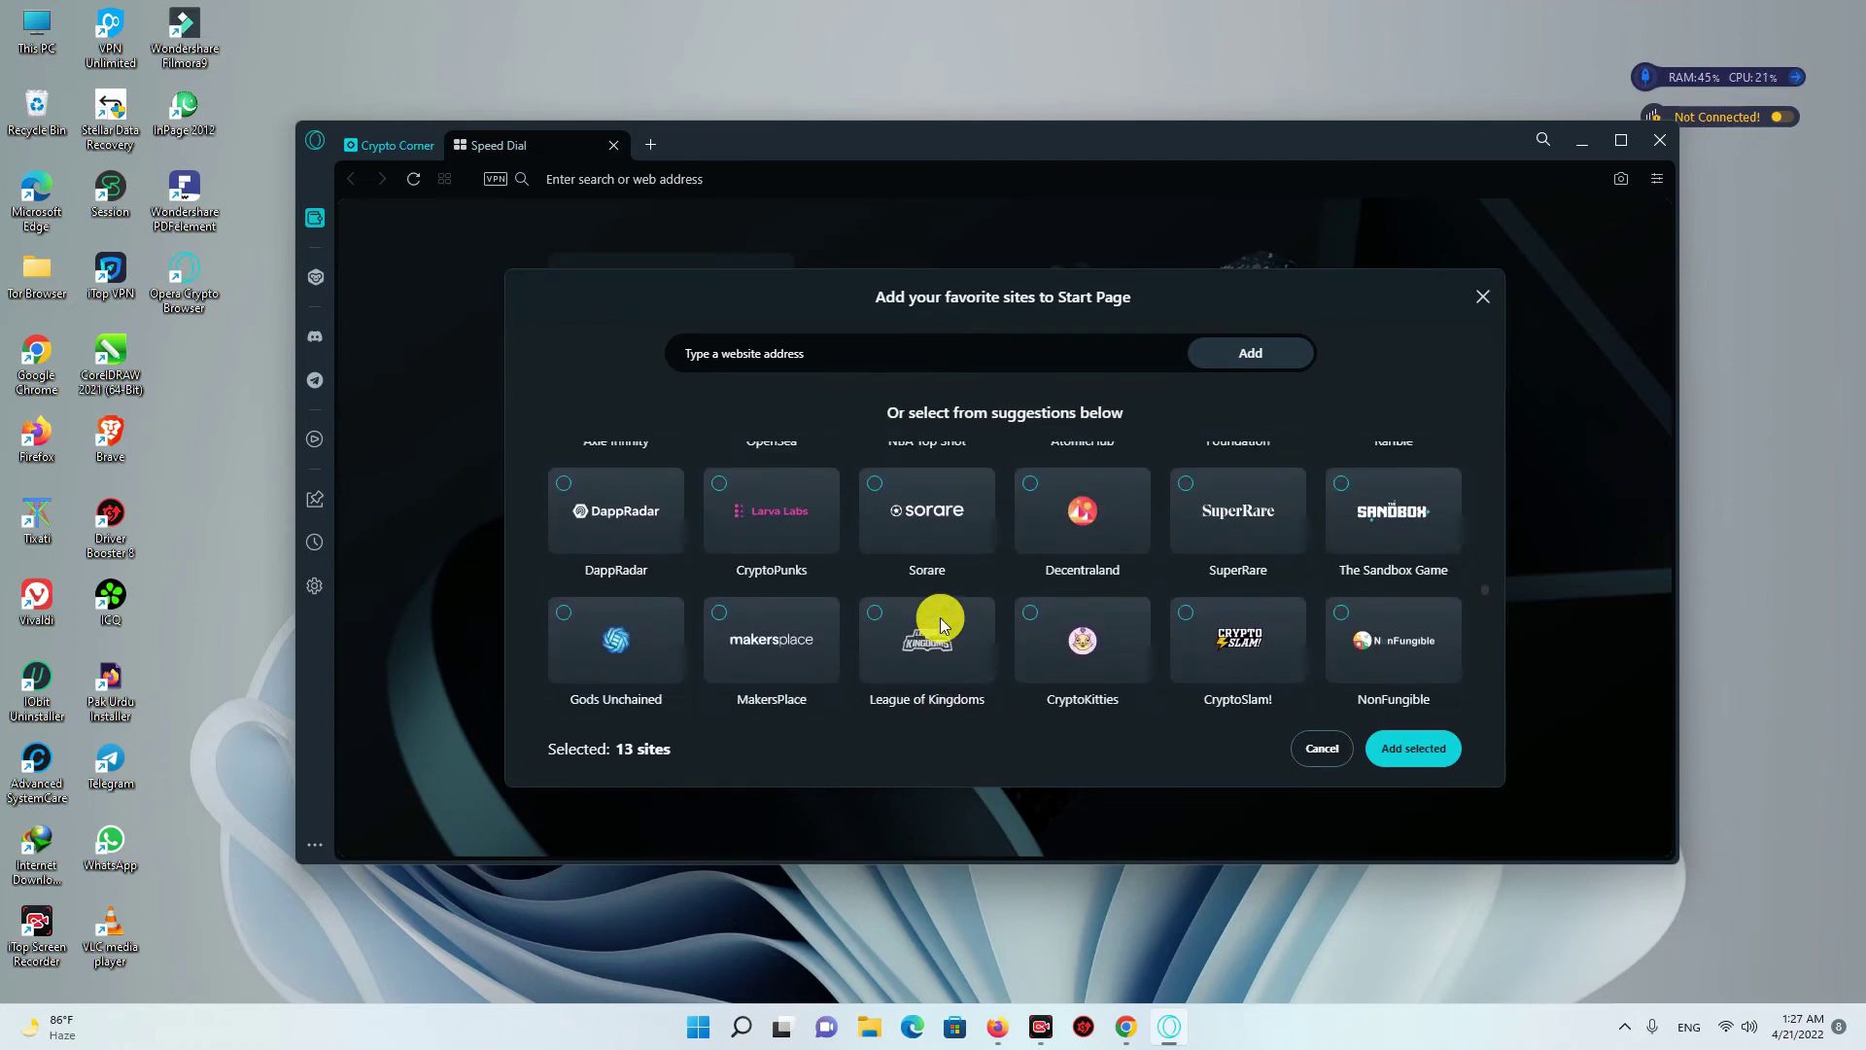
{"action": "scroll", "coordinate": [941, 622], "scroll_direction": "up", "scroll_amount": 1}
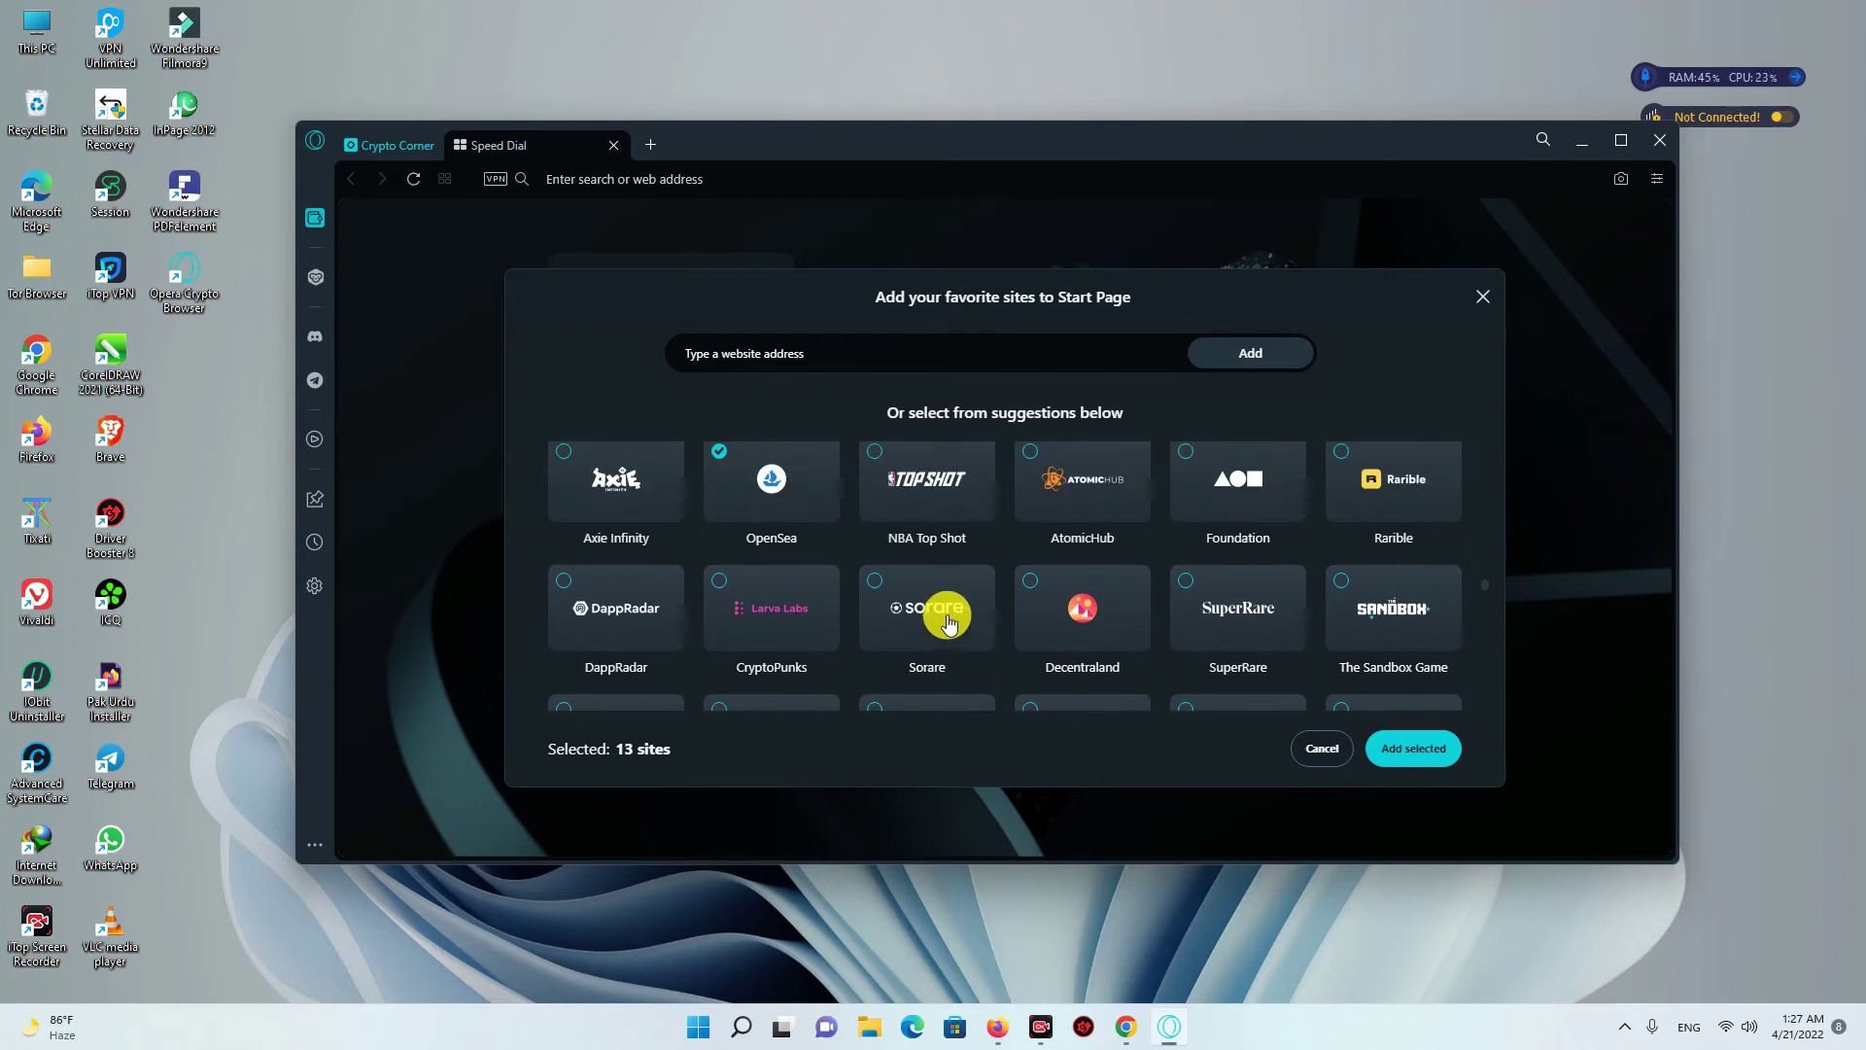
{"action": "scroll", "coordinate": [949, 623], "scroll_direction": "up", "scroll_amount": 1}
{"action": "scroll", "coordinate": [950, 622], "scroll_direction": "down", "scroll_amount": 3}
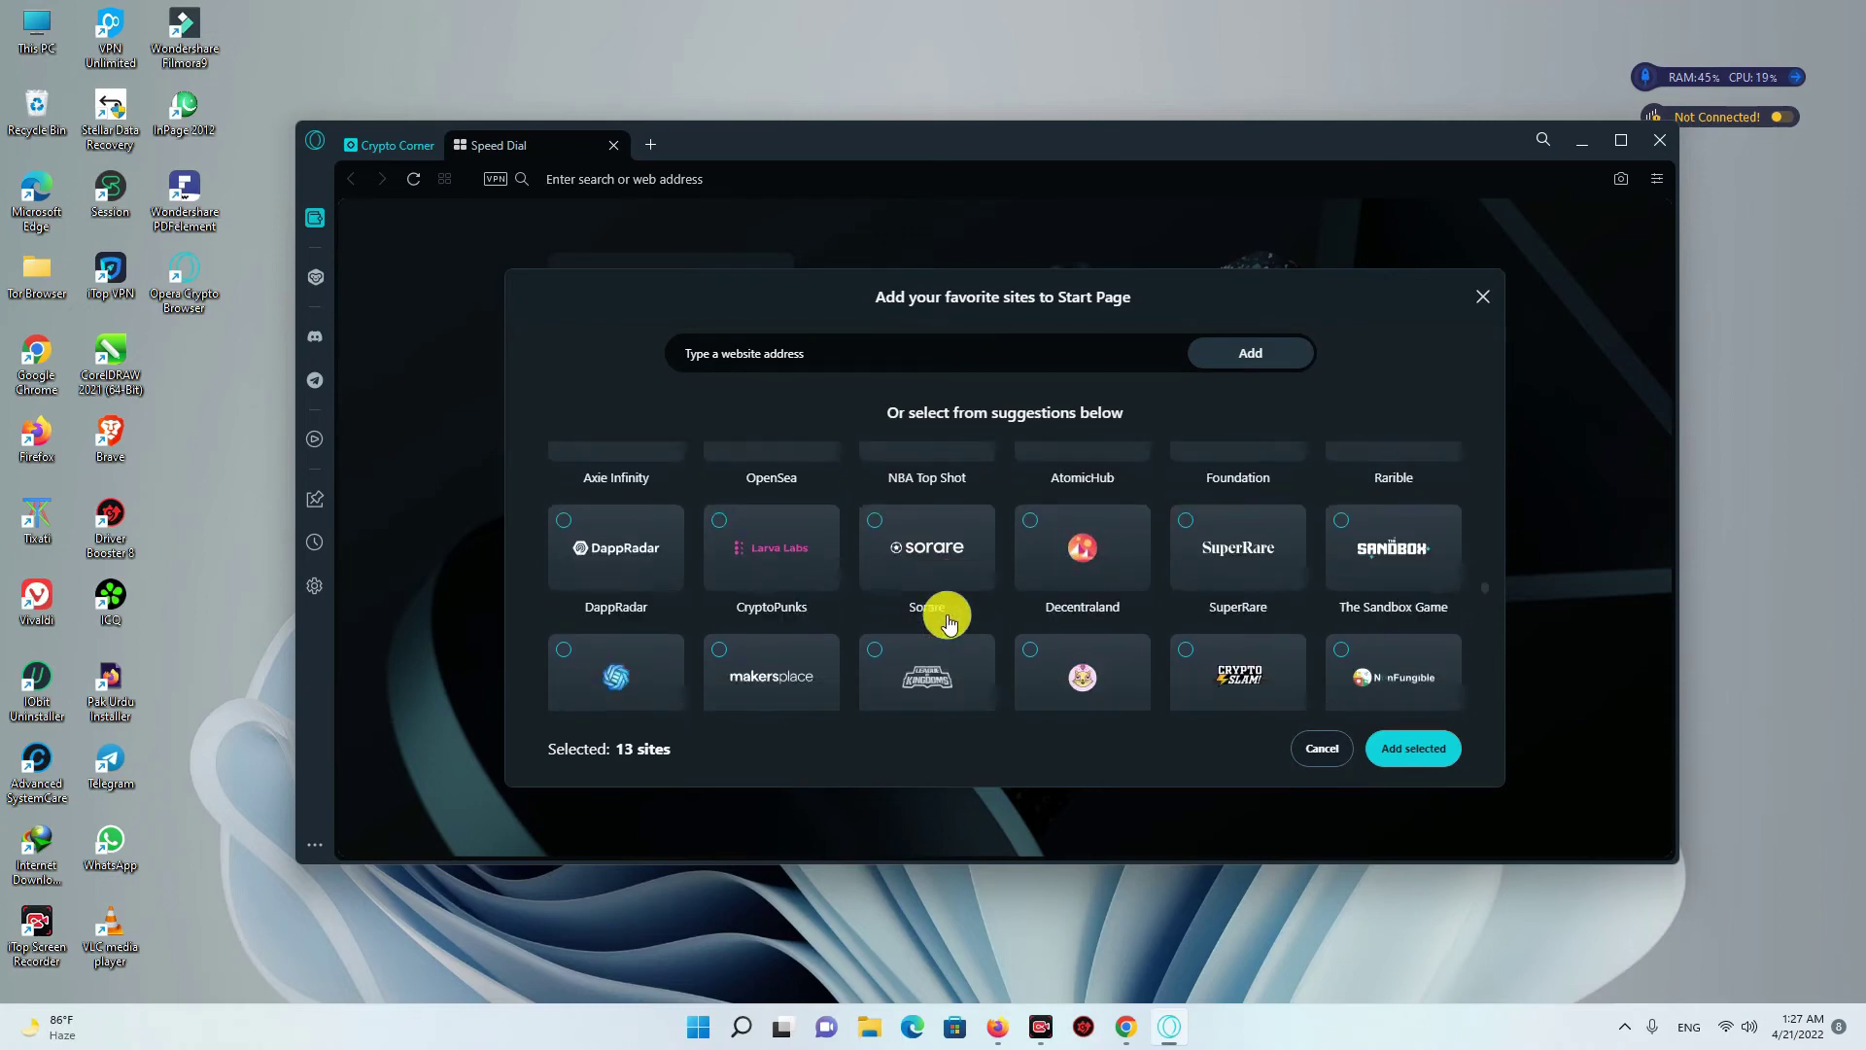
{"action": "scroll", "coordinate": [957, 620], "scroll_direction": "up", "scroll_amount": 1}
{"action": "left_click", "coordinate": [958, 614]}
{"action": "left_click", "coordinate": [791, 622]}
{"action": "left_click", "coordinate": [573, 491]}
{"action": "left_click", "coordinate": [1216, 491]}
Step: Skip the trading services and select Ethereum Price, ETH Gas Station and CoinMarketCap from the tools for everyday use
{"action": "scroll", "coordinate": [1033, 608], "scroll_direction": "down", "scroll_amount": 5}
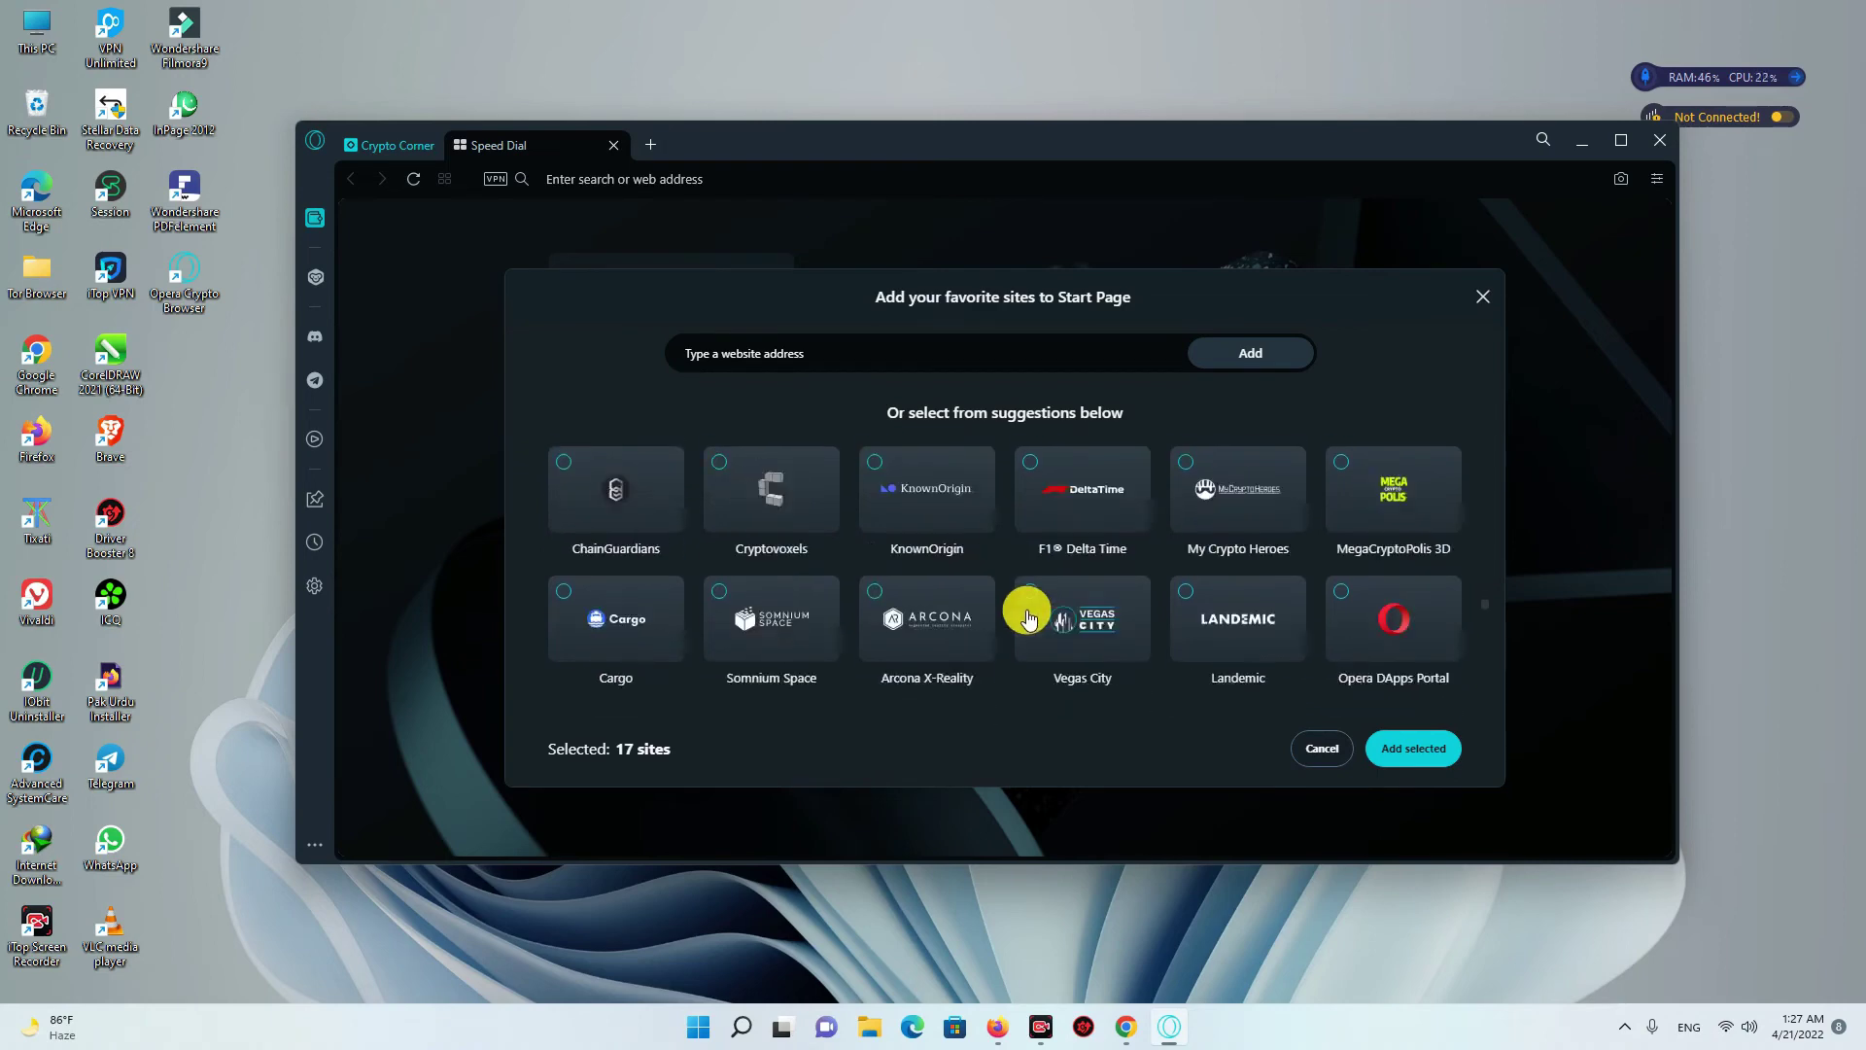
{"action": "scroll", "coordinate": [1030, 619], "scroll_direction": "up", "scroll_amount": 1}
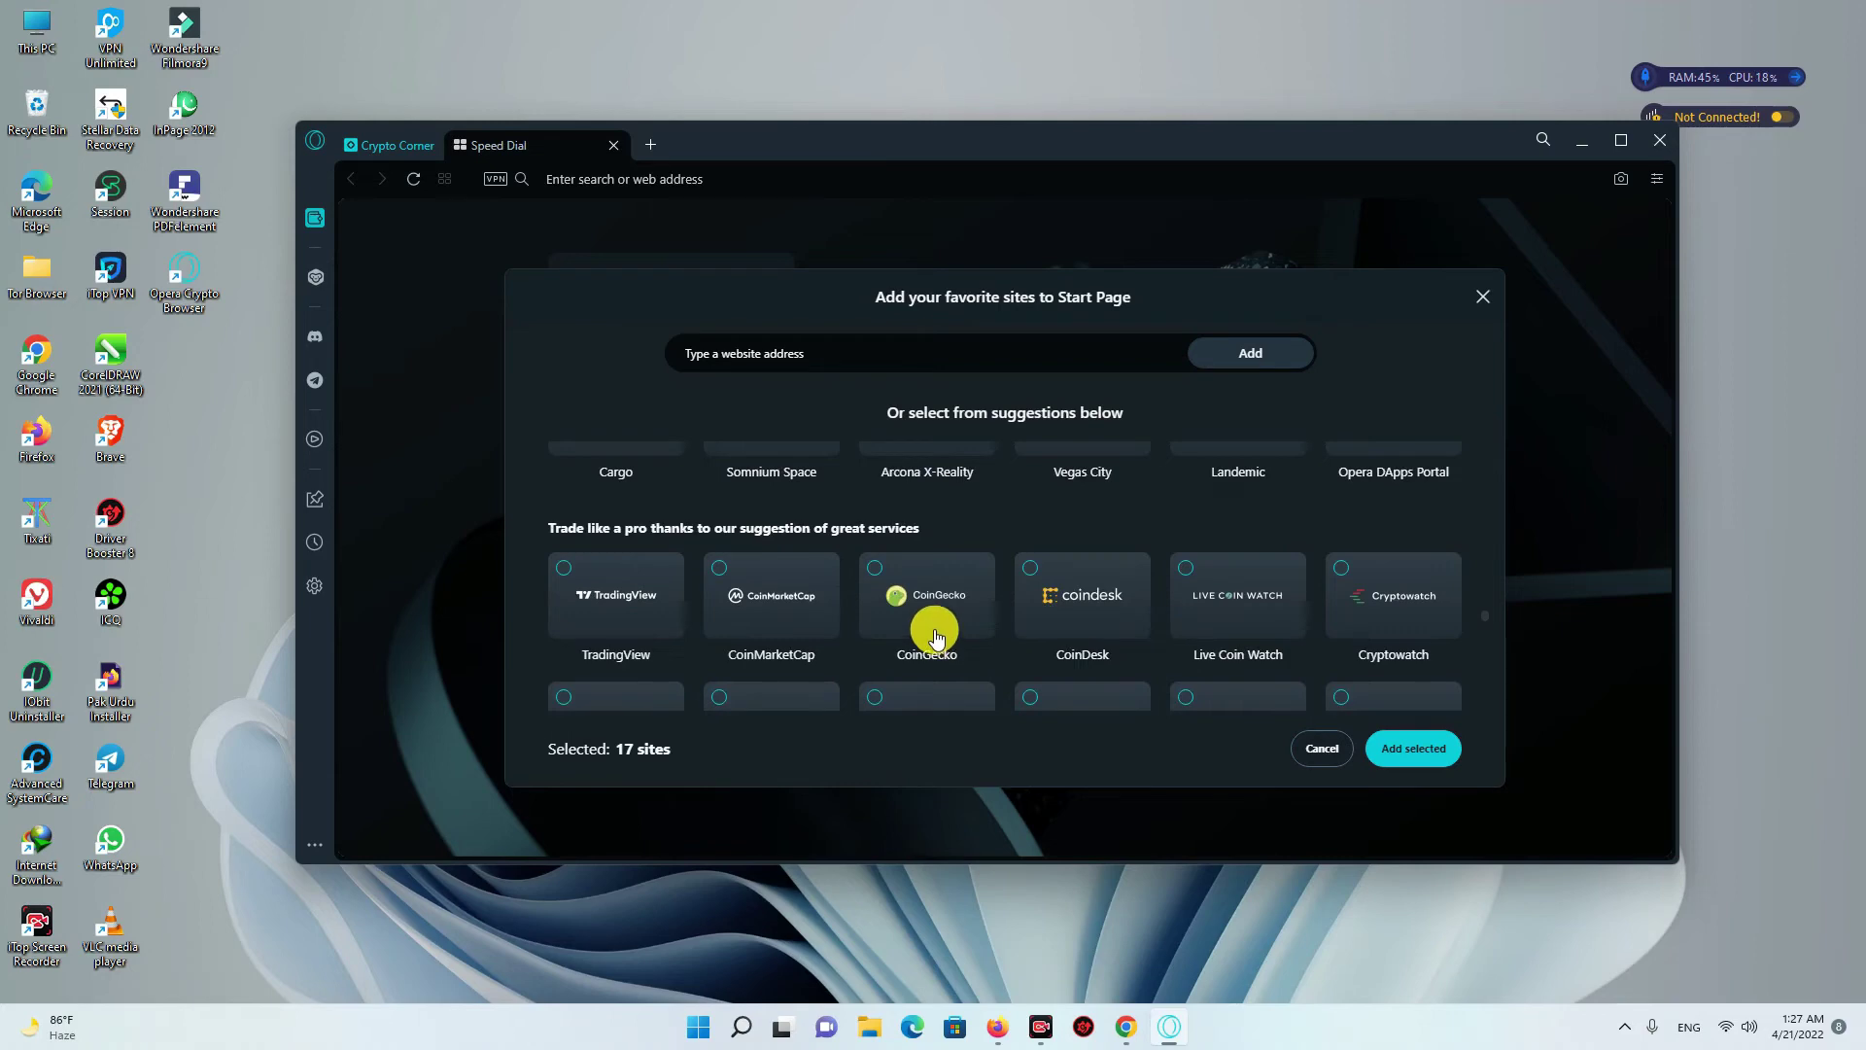
{"action": "scroll", "coordinate": [935, 634], "scroll_direction": "down", "scroll_amount": 15}
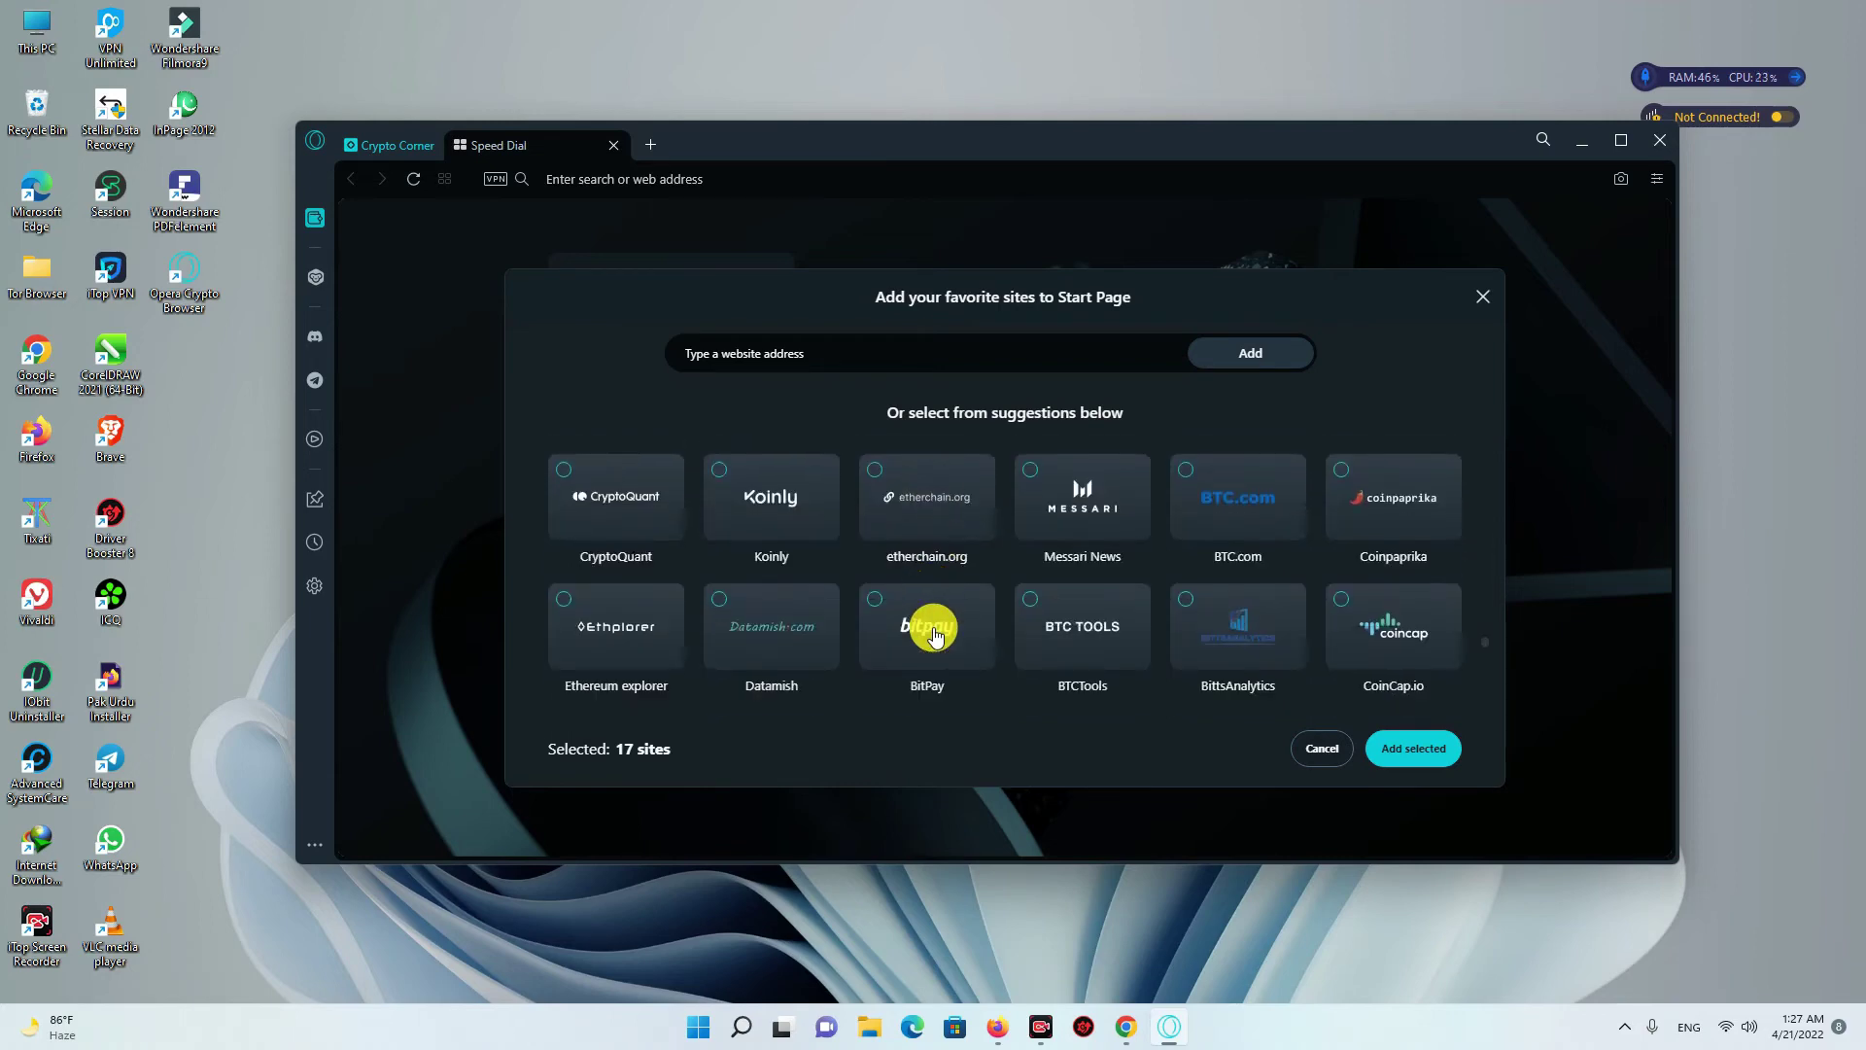
{"action": "scroll", "coordinate": [933, 633], "scroll_direction": "down", "scroll_amount": 4}
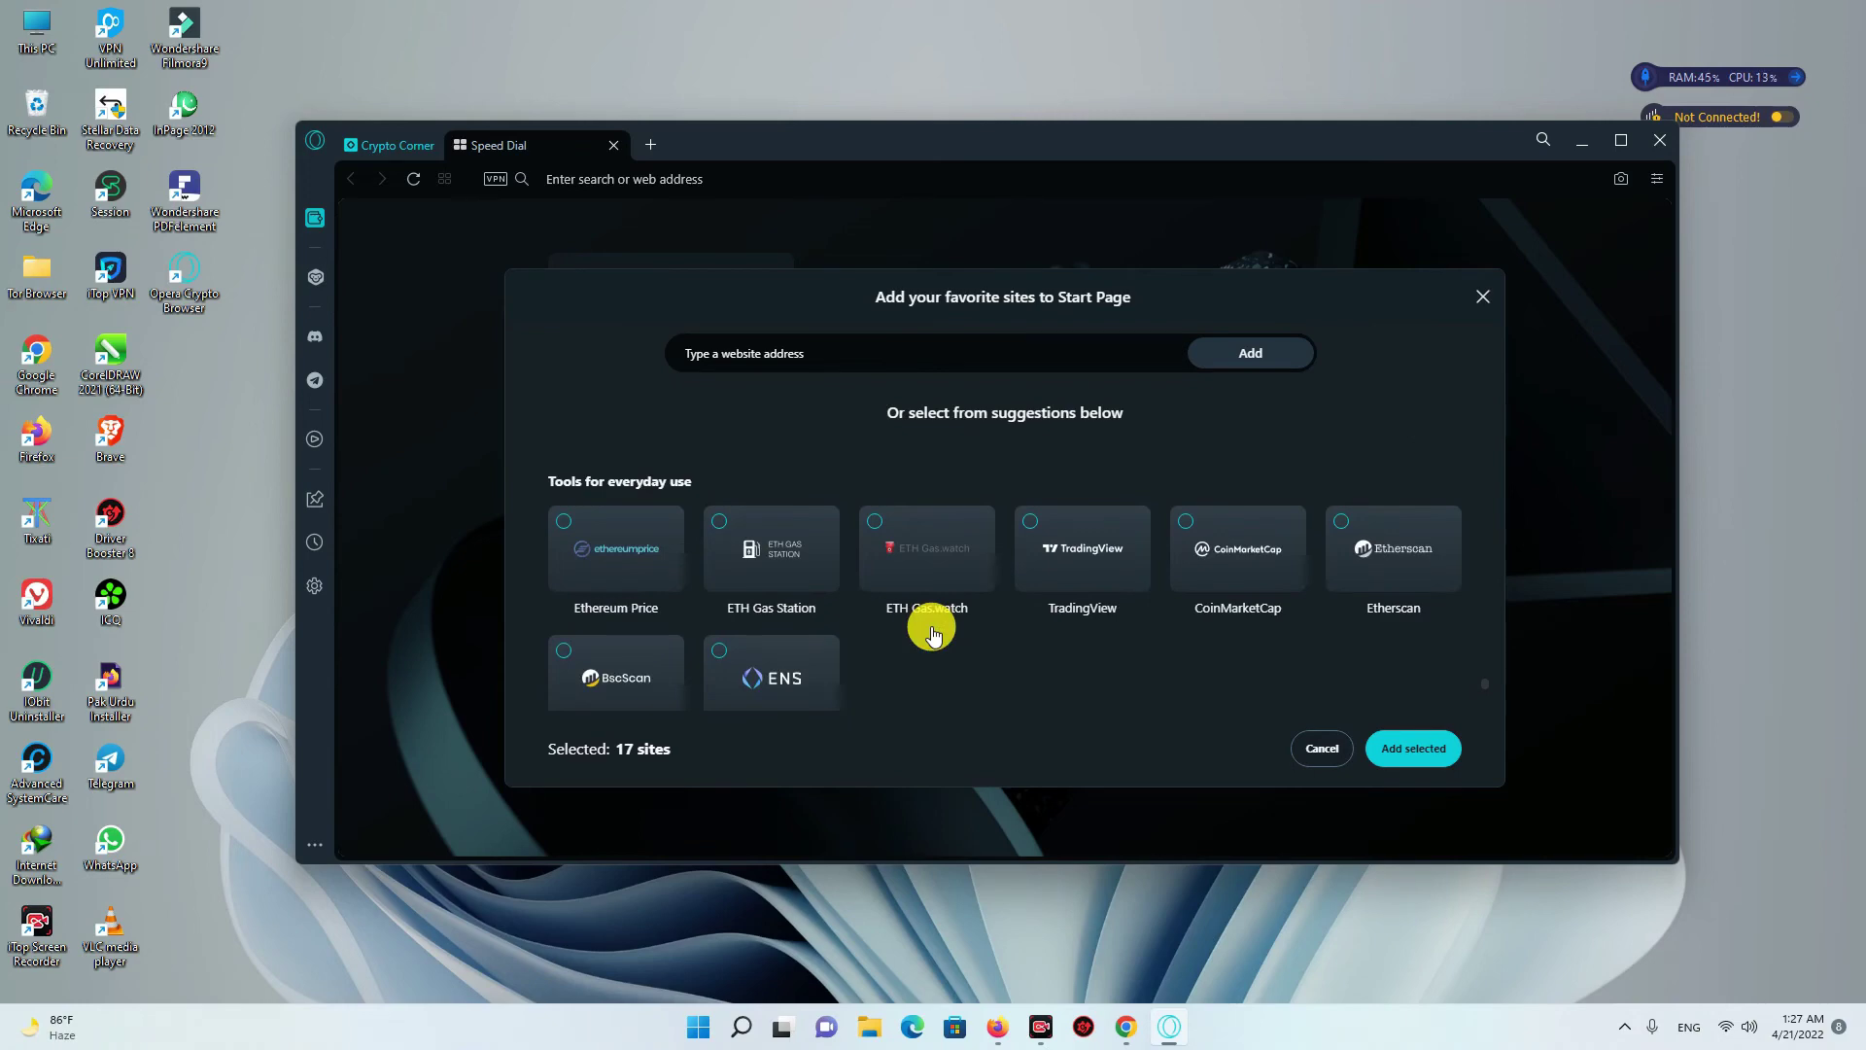
{"action": "left_click", "coordinate": [646, 544]}
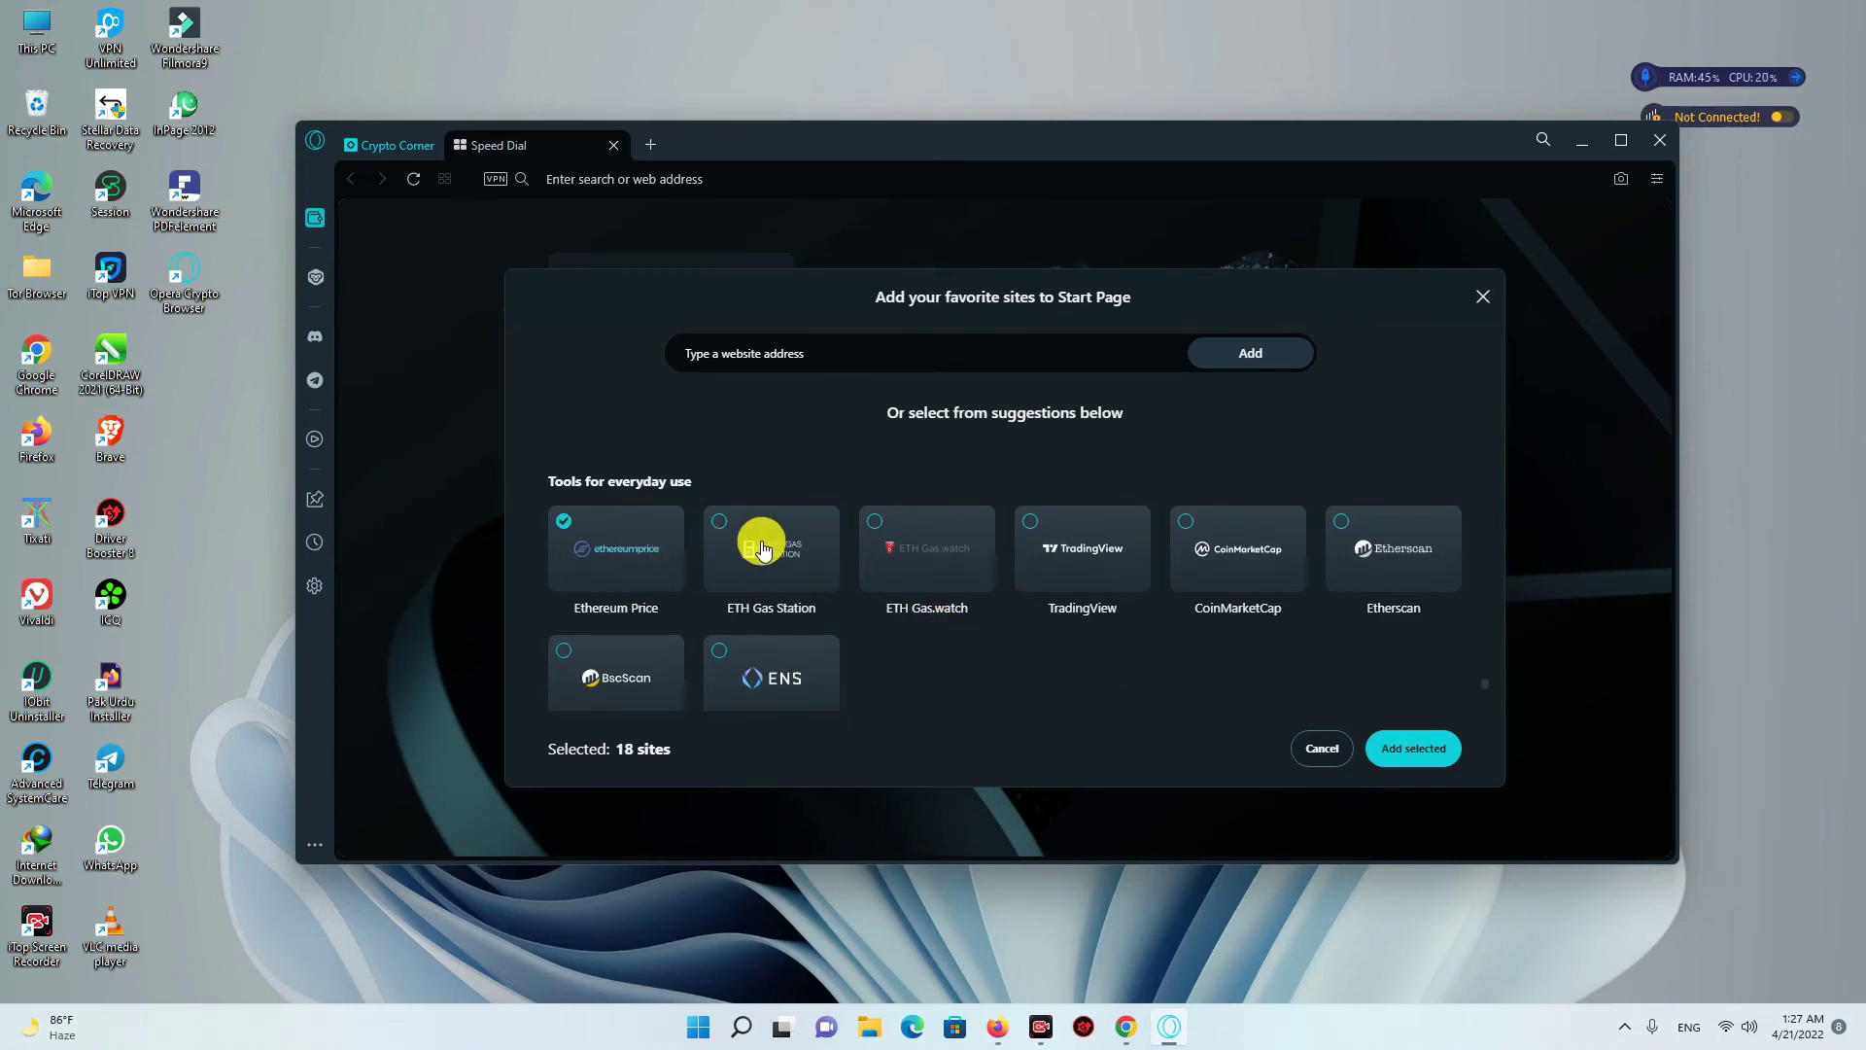
{"action": "left_click", "coordinate": [821, 554]}
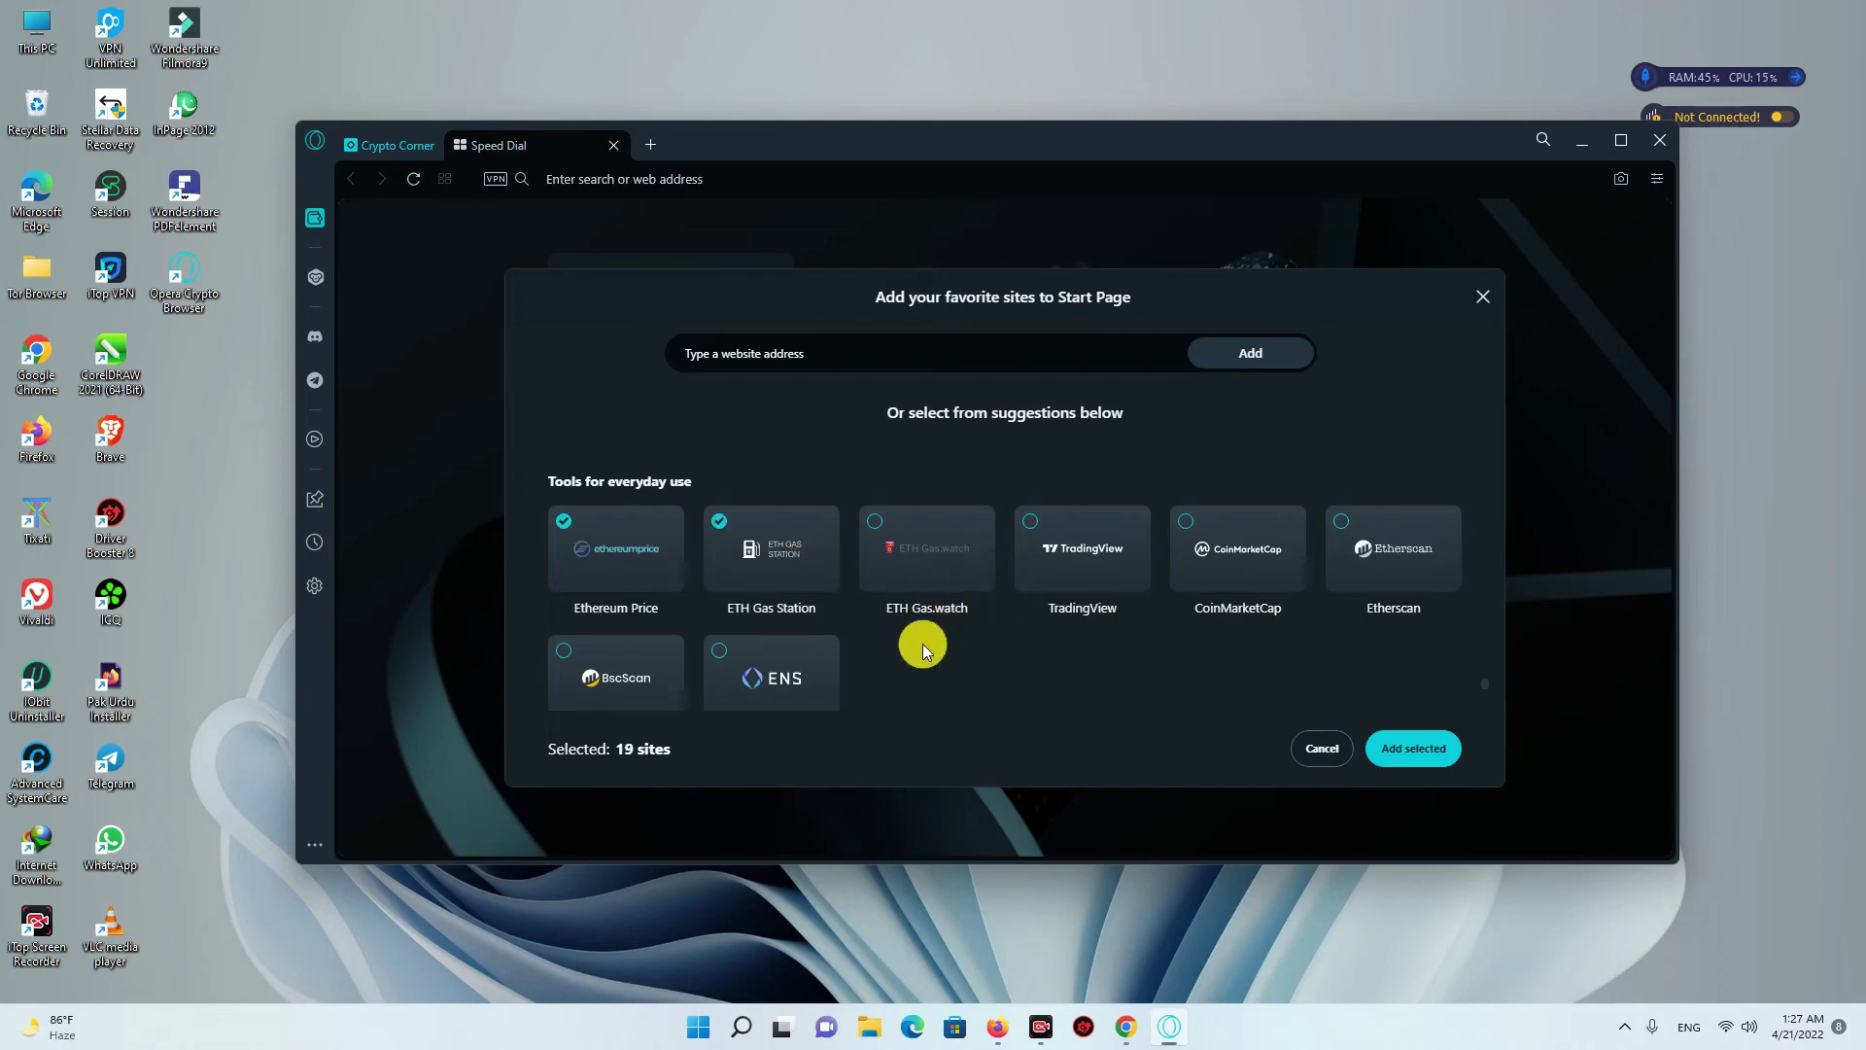
{"action": "left_click", "coordinate": [1253, 550]}
Step: Look past the mining suggestions and add all selected sites to the Start Page
{"action": "scroll", "coordinate": [850, 692], "scroll_direction": "down", "scroll_amount": 3}
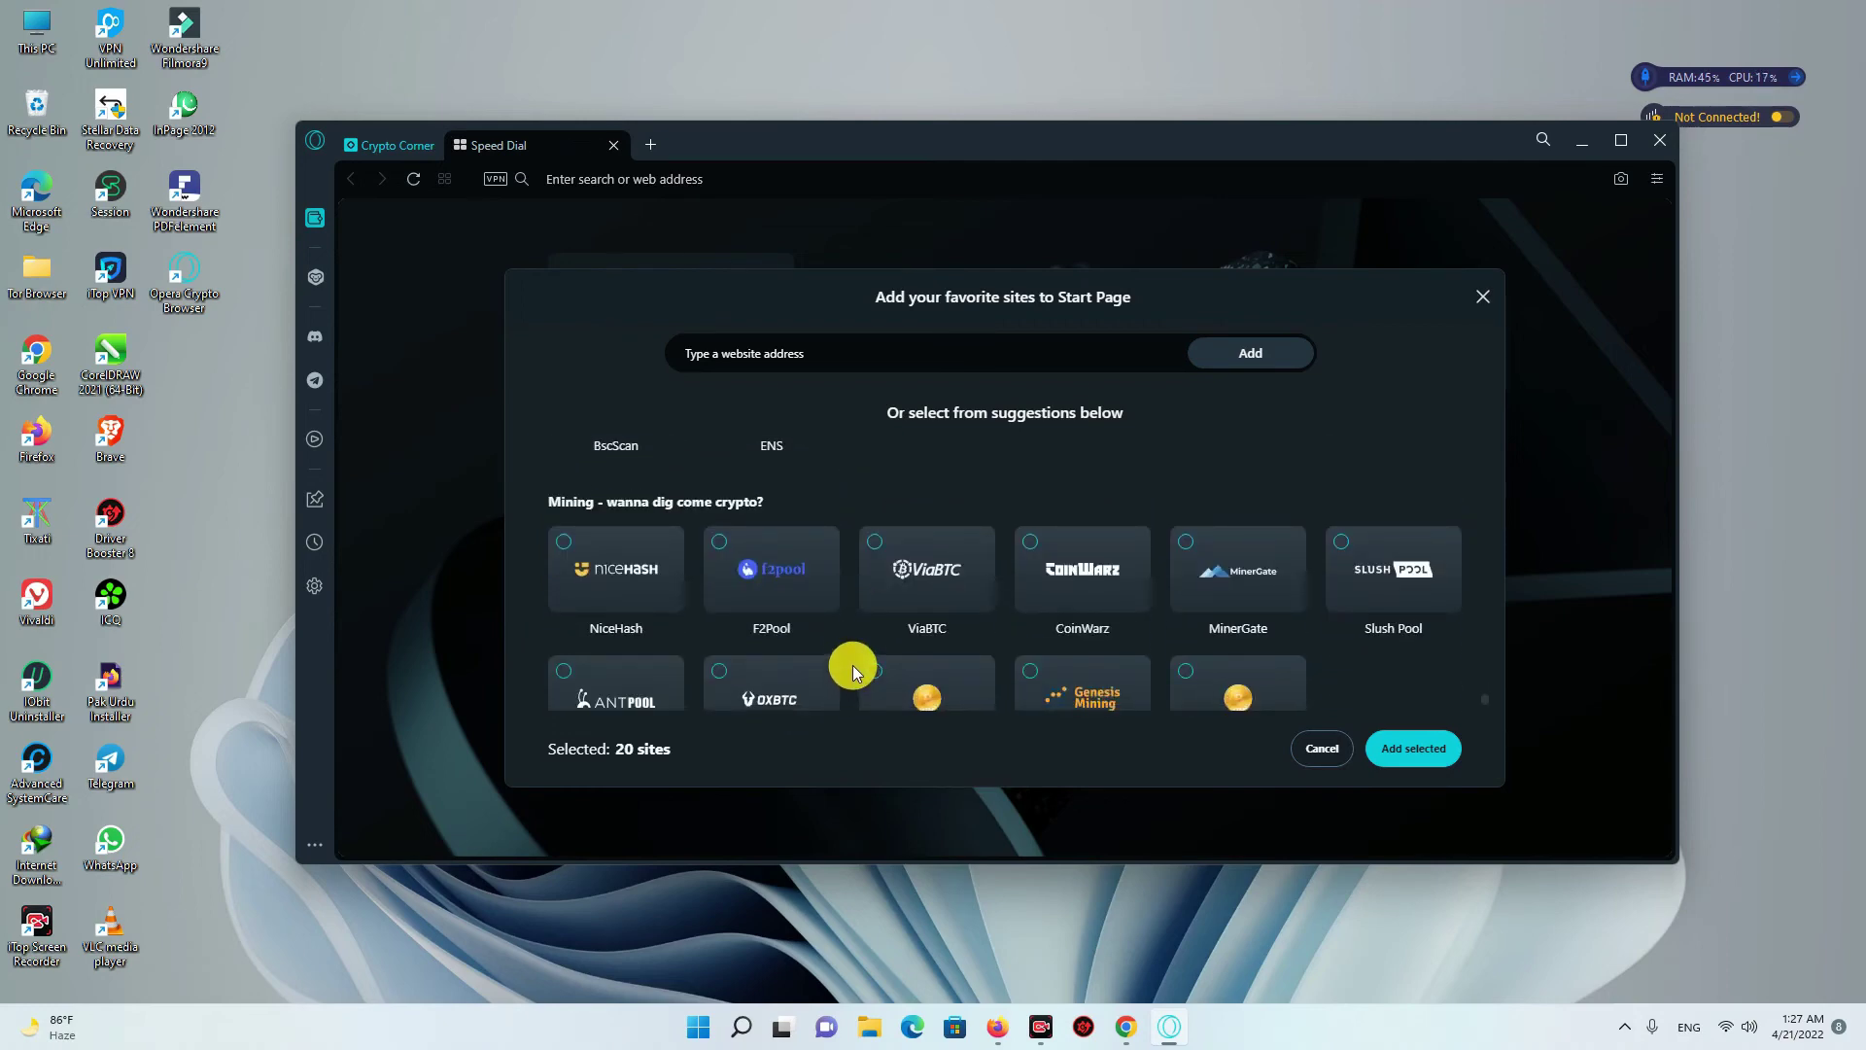
{"action": "scroll", "coordinate": [853, 670], "scroll_direction": "down", "scroll_amount": 1}
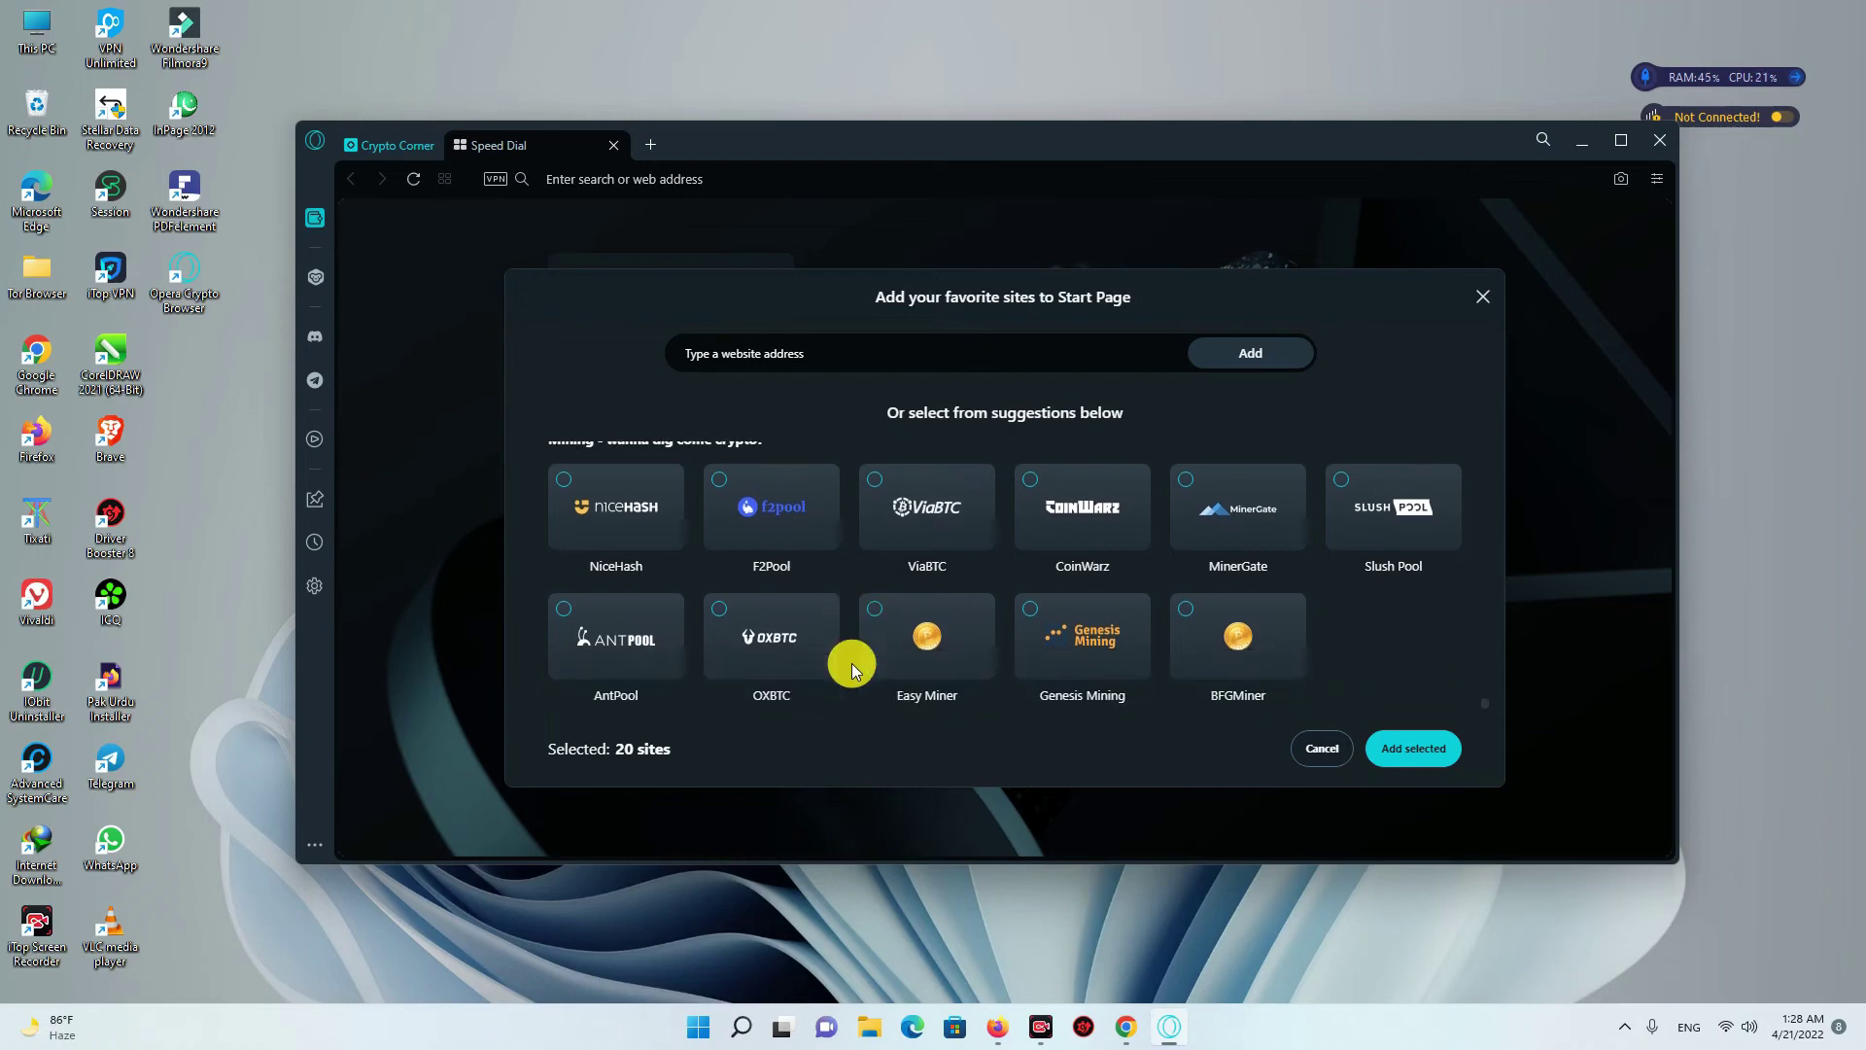
{"action": "left_click", "coordinate": [1413, 749]}
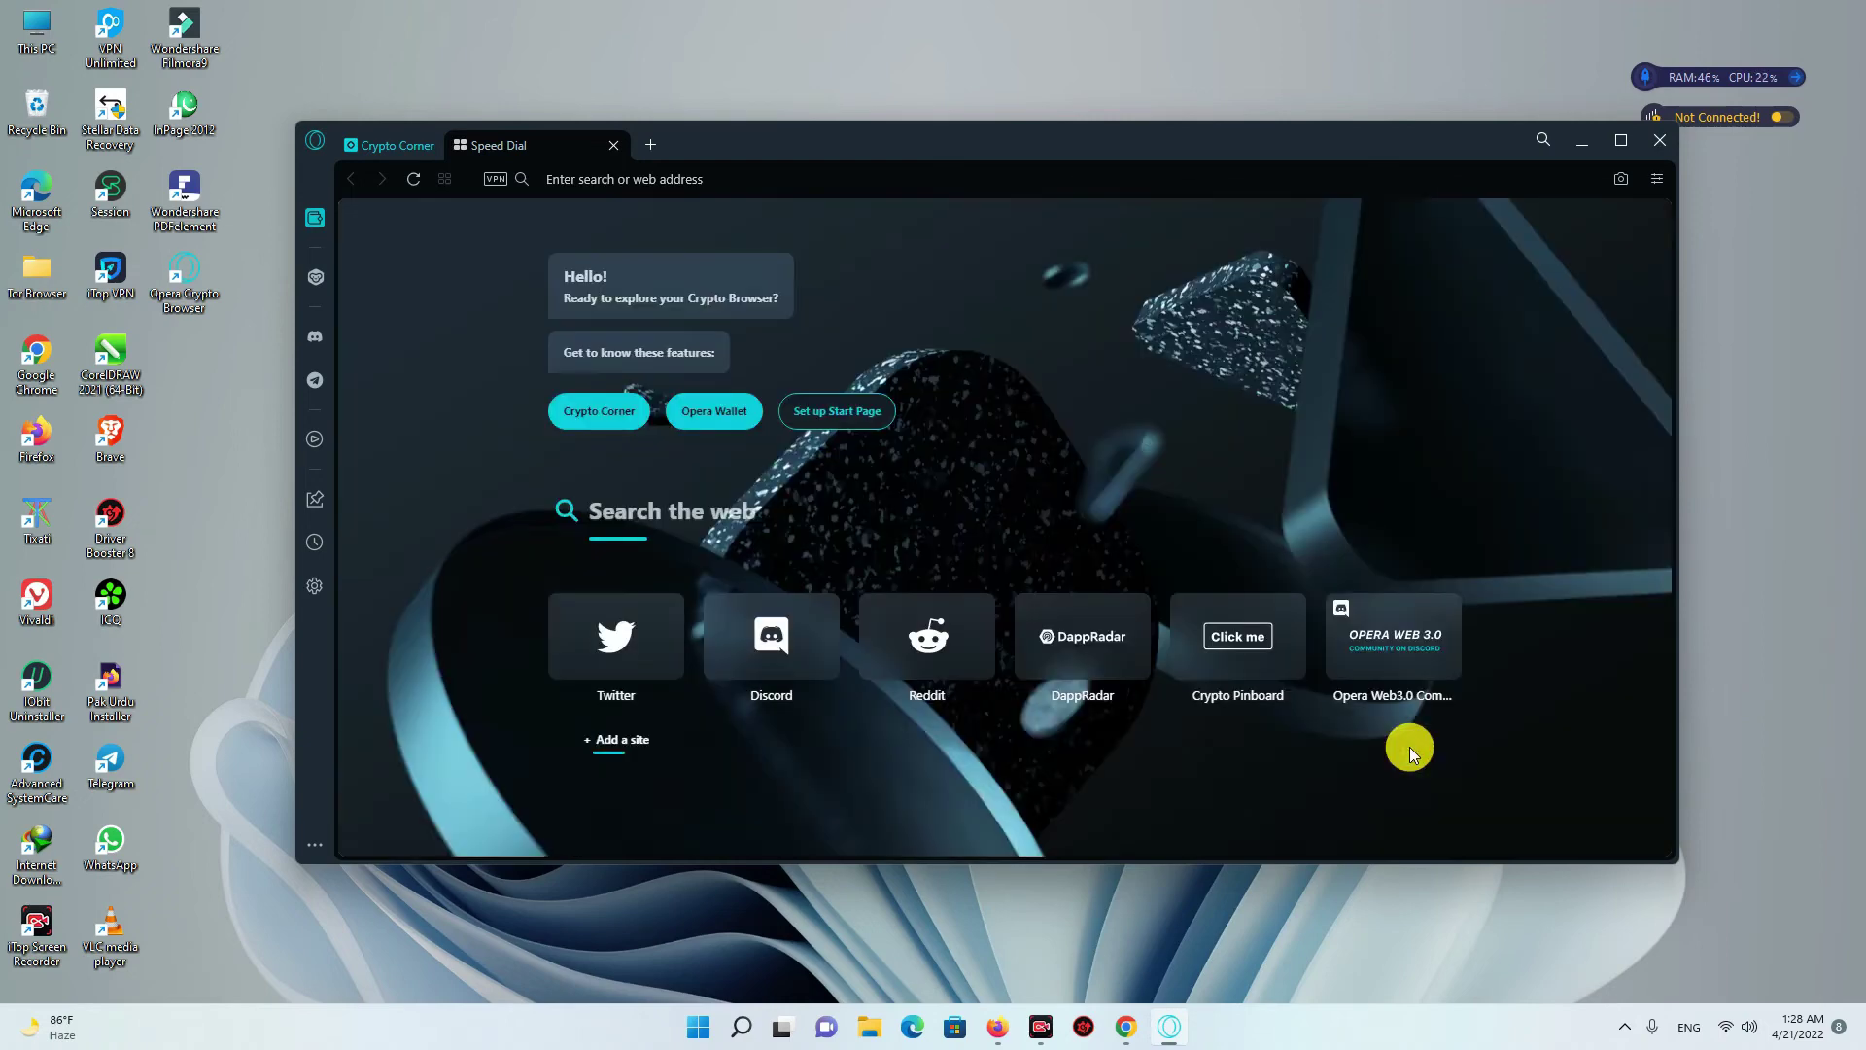
Step: Review the newly added site tiles on the Start Page
{"action": "scroll", "coordinate": [1038, 476], "scroll_direction": "down", "scroll_amount": 5}
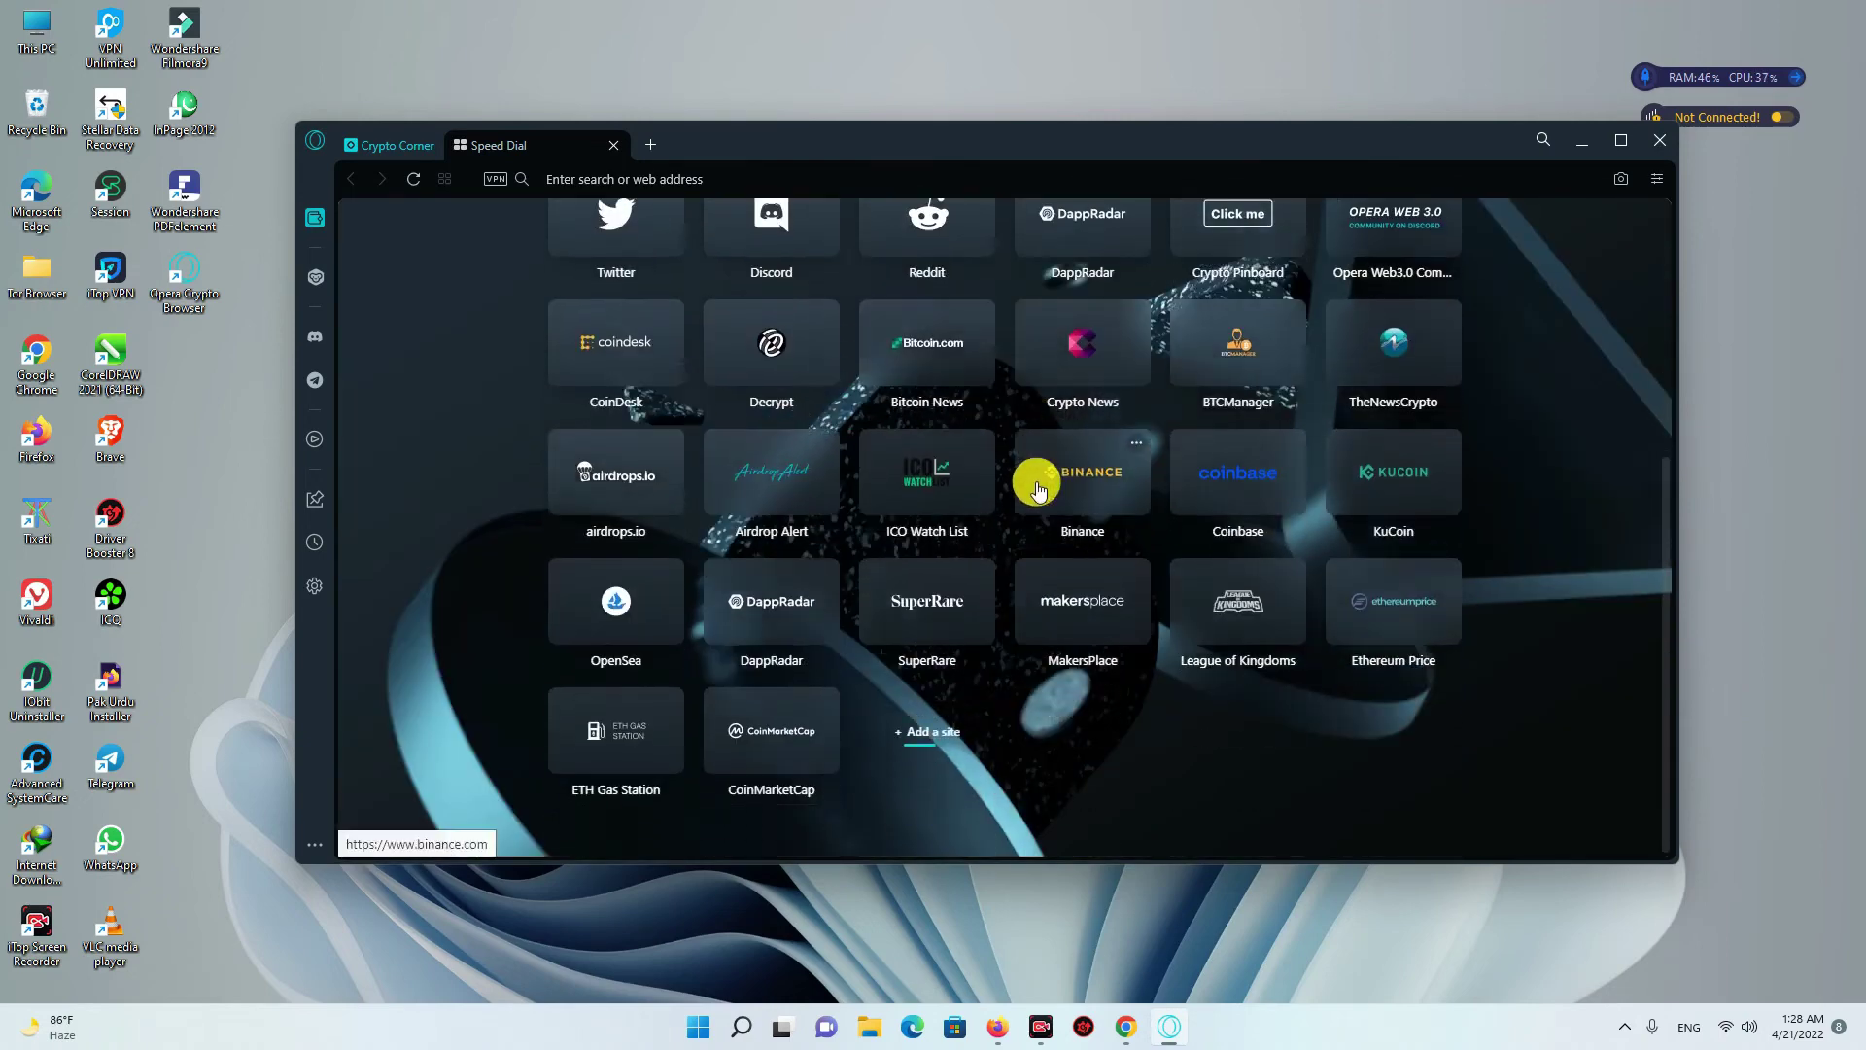
{"action": "scroll", "coordinate": [1037, 486], "scroll_direction": "up", "scroll_amount": 5}
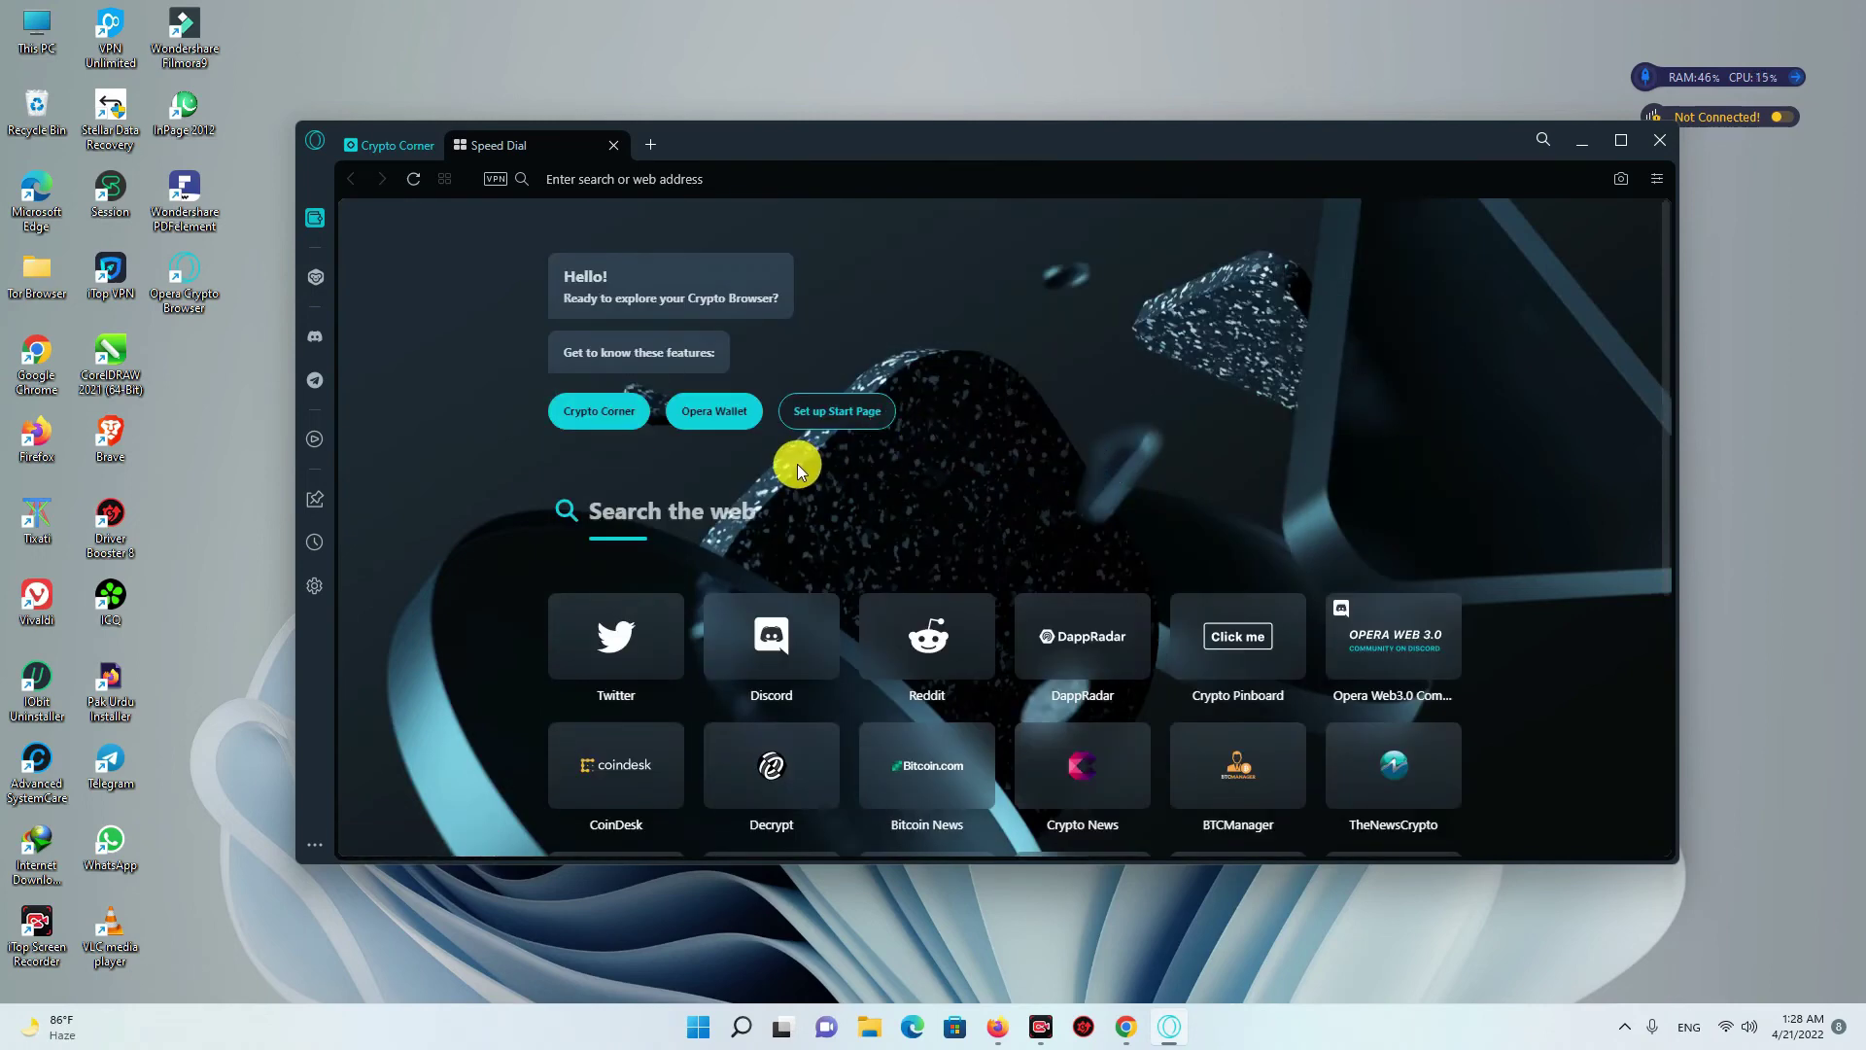
{"action": "scroll", "coordinate": [793, 463], "scroll_direction": "down", "scroll_amount": 1}
{"action": "scroll", "coordinate": [784, 467], "scroll_direction": "up", "scroll_amount": 1}
Step: Browse the Crypto Corner page through its news articles, news services and Watch & Listen section
{"action": "left_click", "coordinate": [408, 150]}
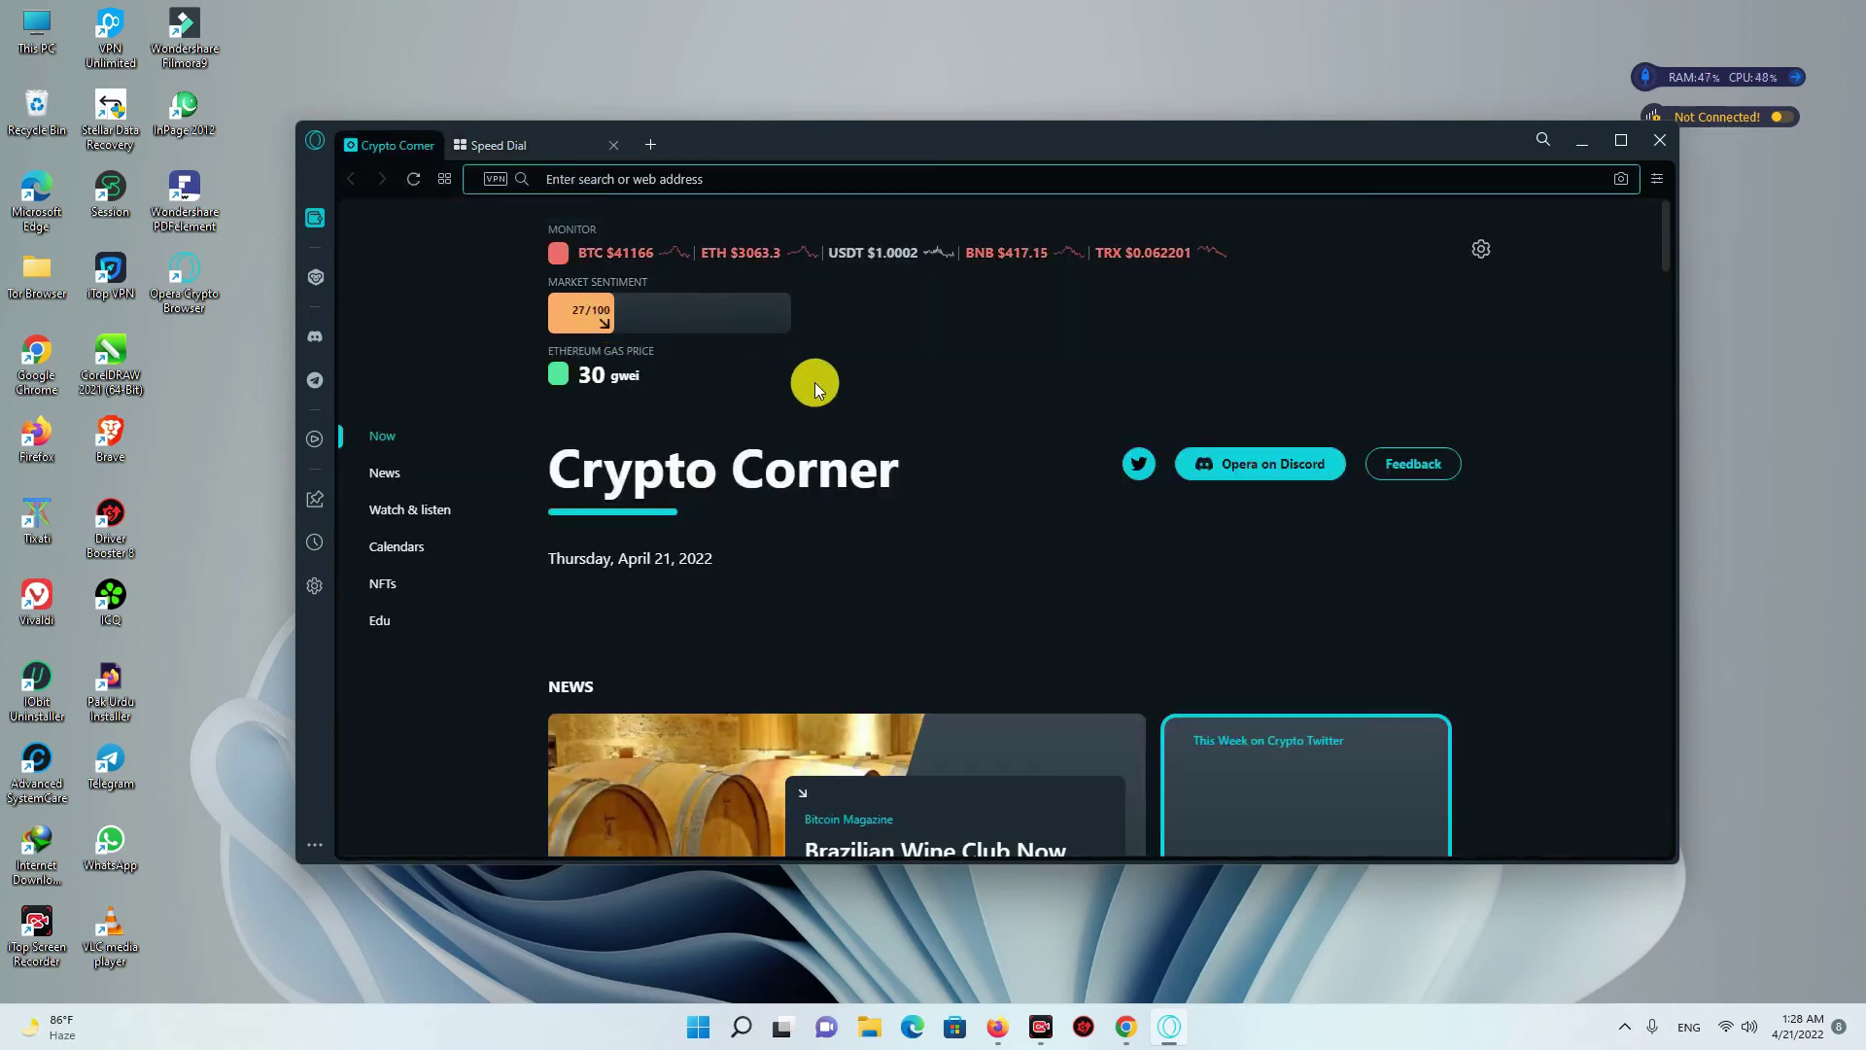
{"action": "scroll", "coordinate": [797, 381], "scroll_direction": "down", "scroll_amount": 5}
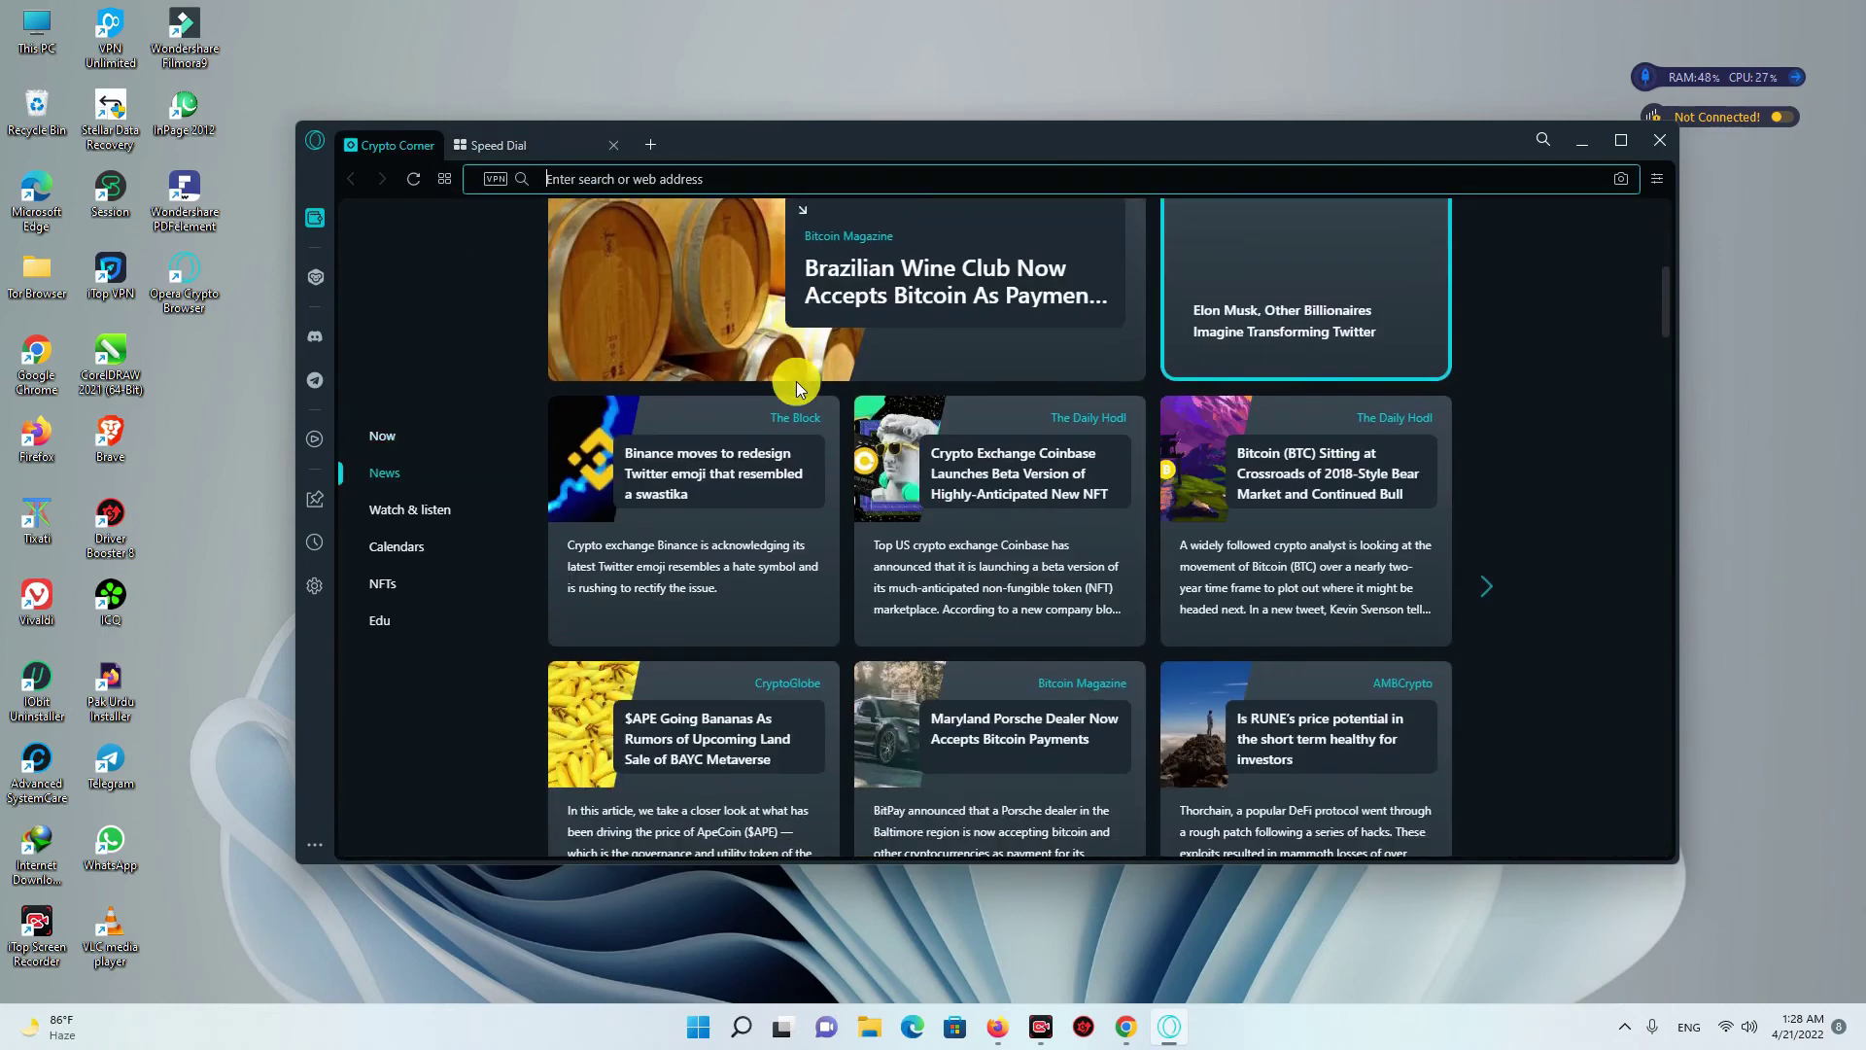
{"action": "scroll", "coordinate": [796, 381], "scroll_direction": "down", "scroll_amount": 7}
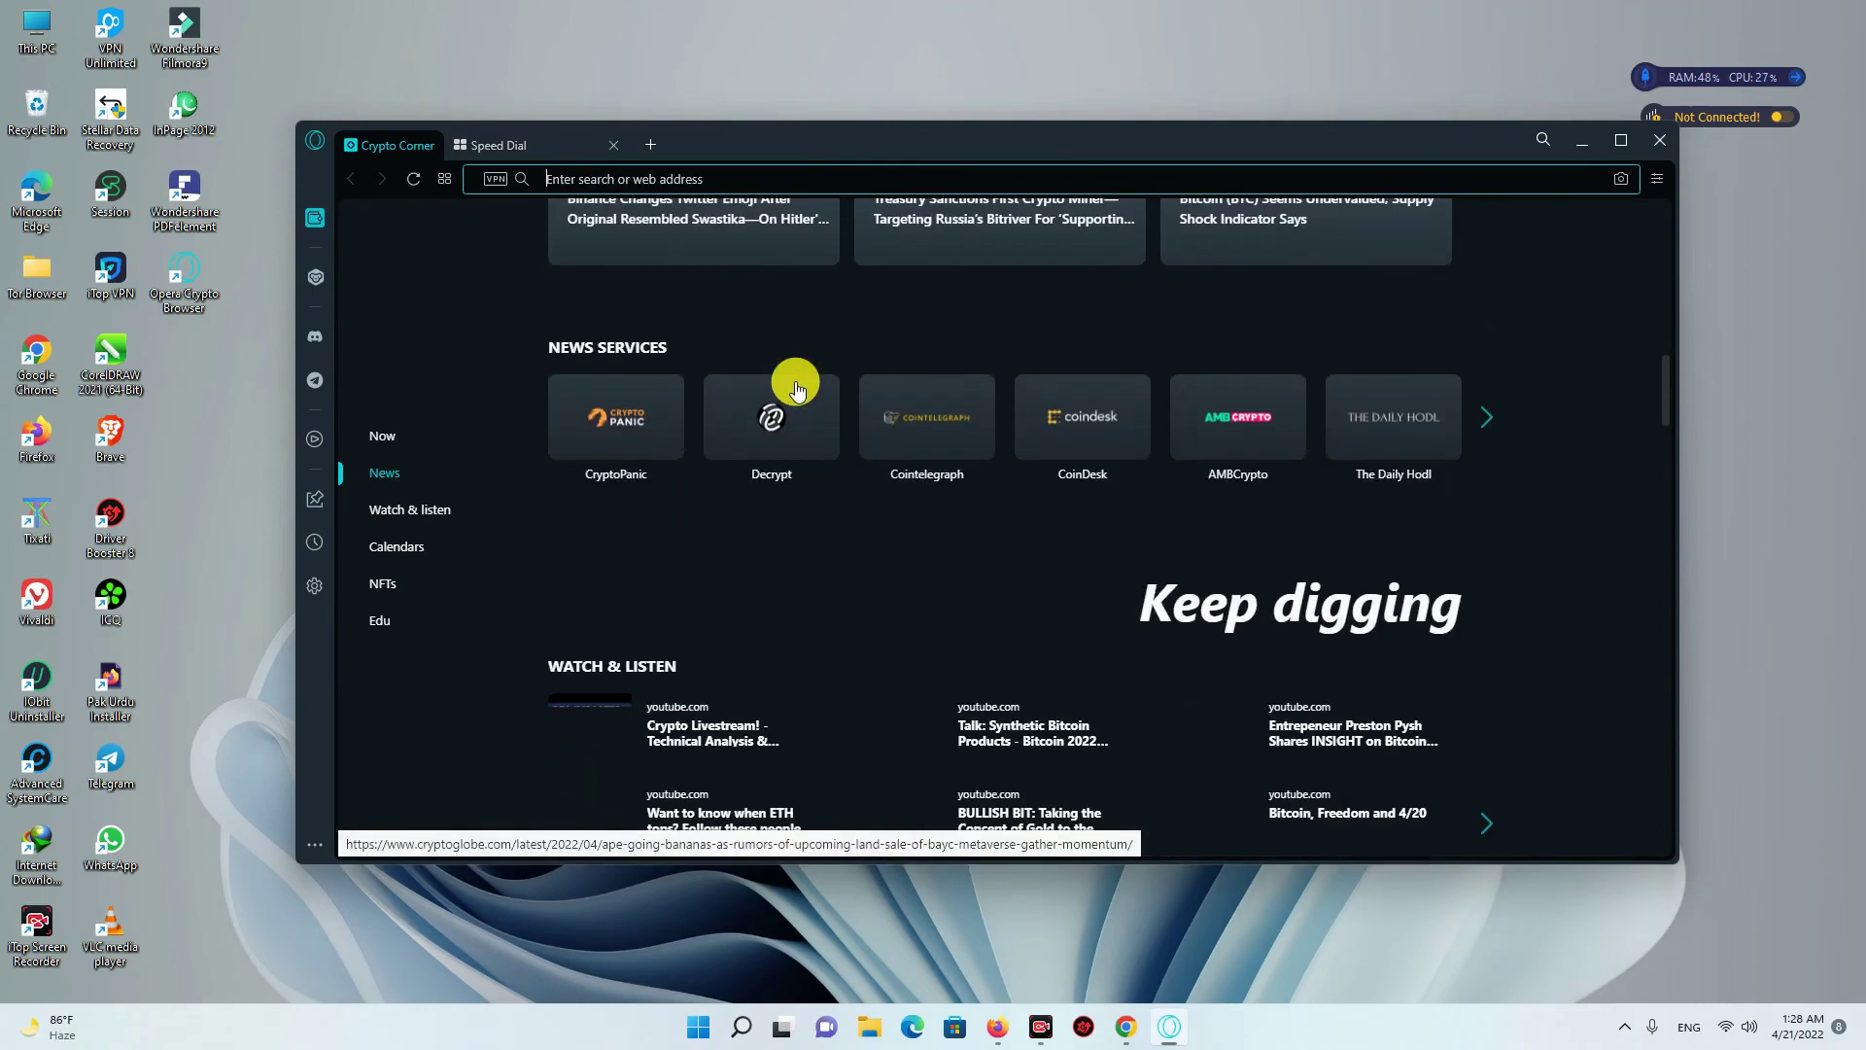
{"action": "scroll", "coordinate": [796, 387], "scroll_direction": "up", "scroll_amount": 12}
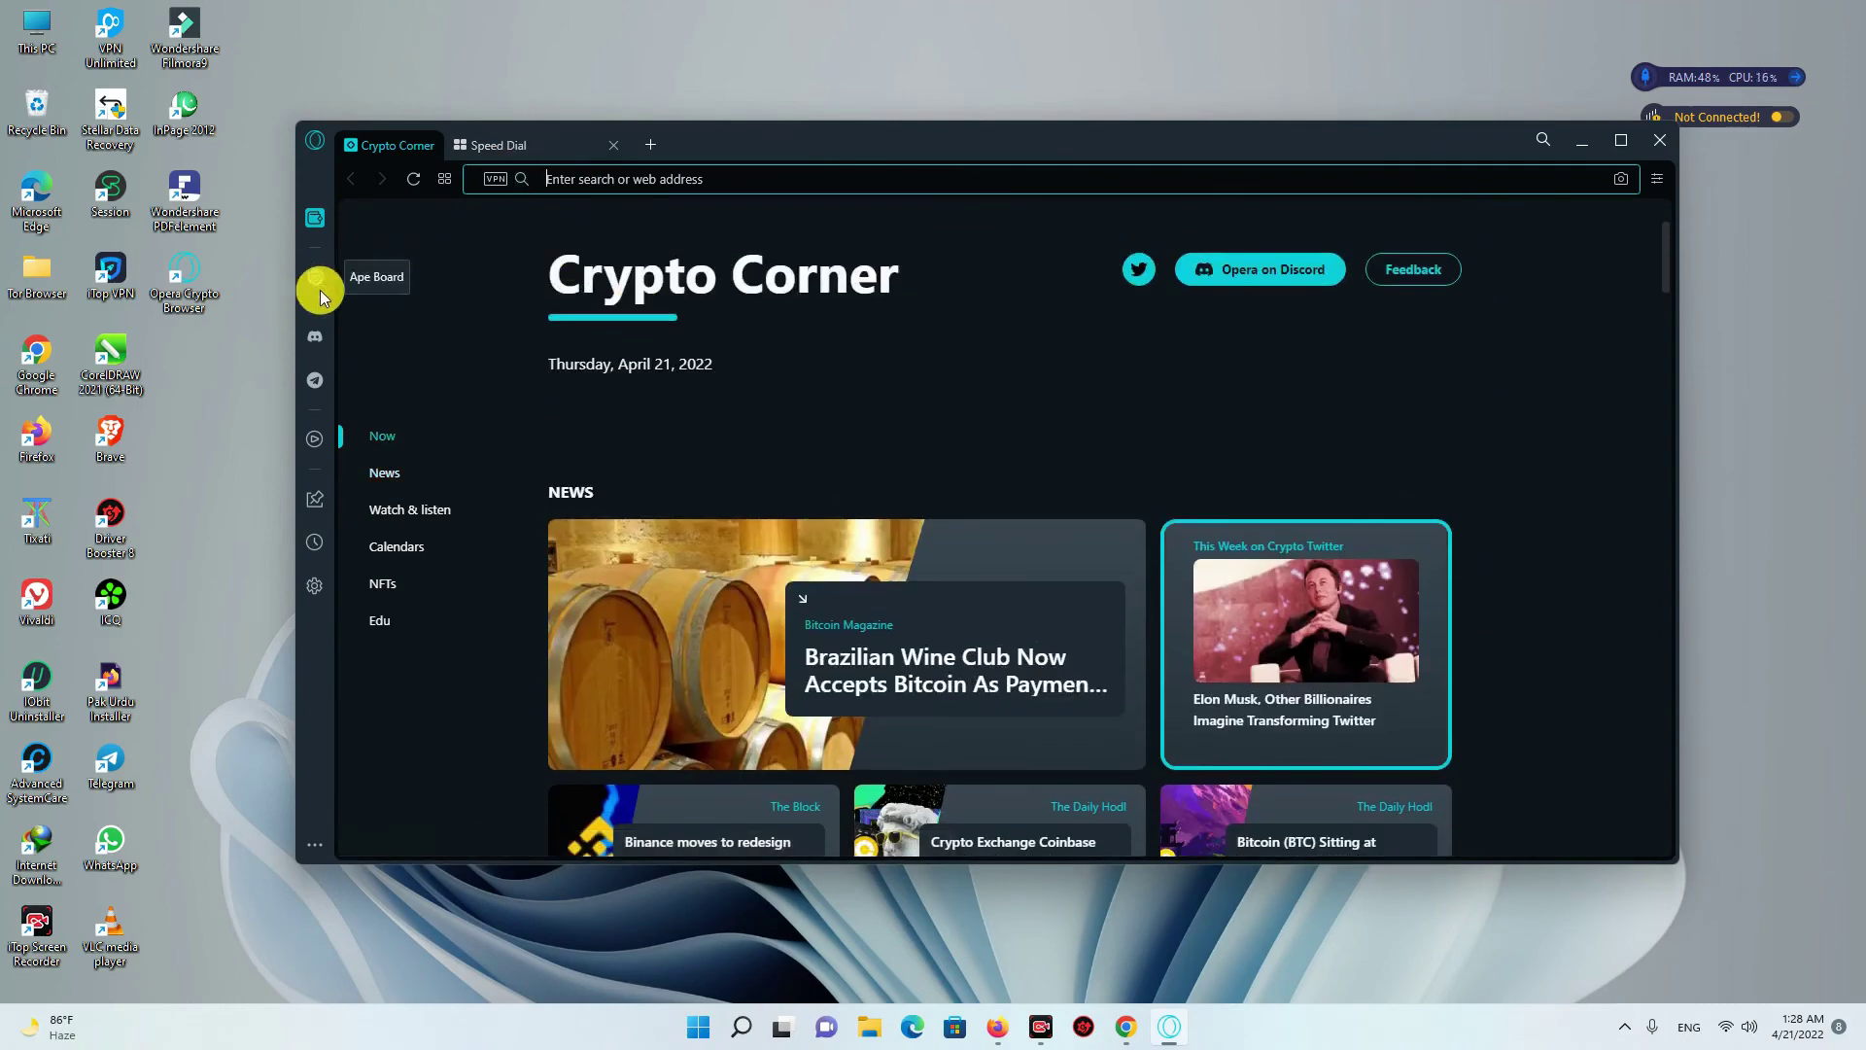
Step: View the login page of the built-in Telegram messenger and close it again
{"action": "left_click", "coordinate": [317, 379]}
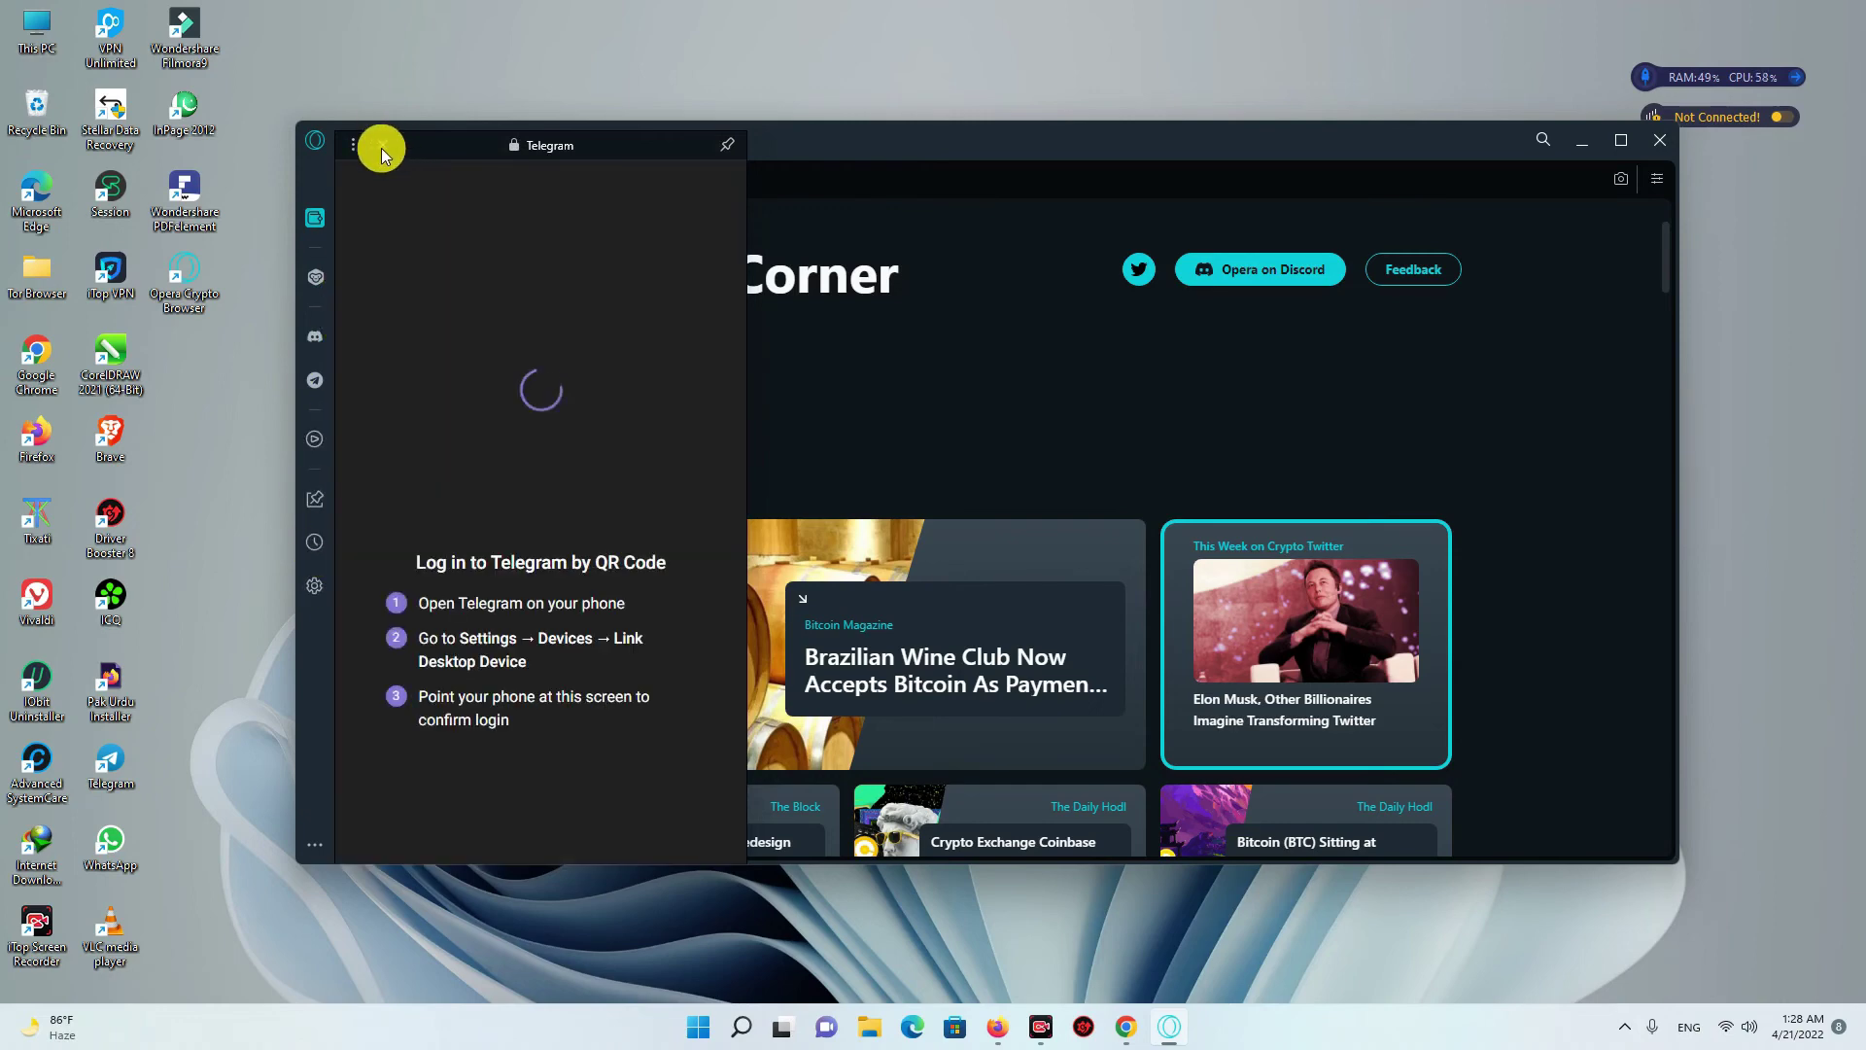
{"action": "left_click", "coordinate": [796, 148]}
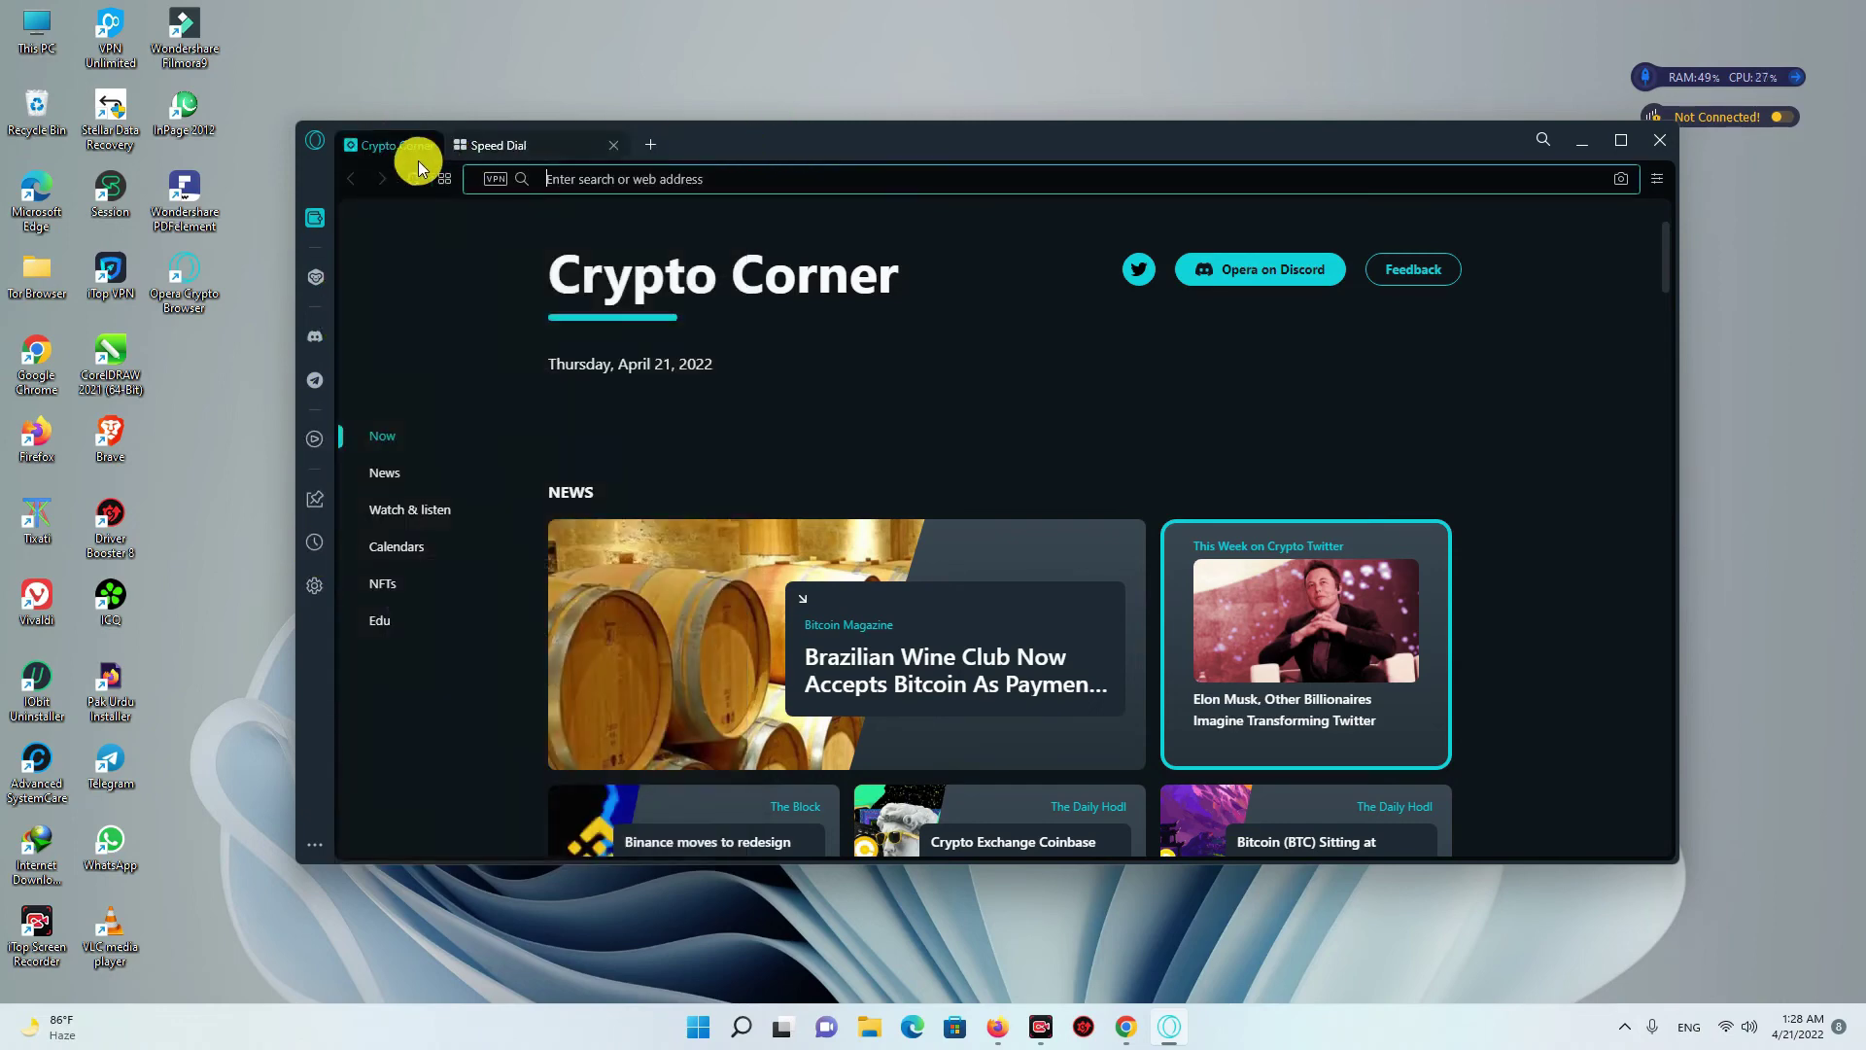
Step: Open the browser settings and review the basic options from privacy protection and wallpapers through to the startup behaviour
{"action": "left_click", "coordinate": [316, 143]}
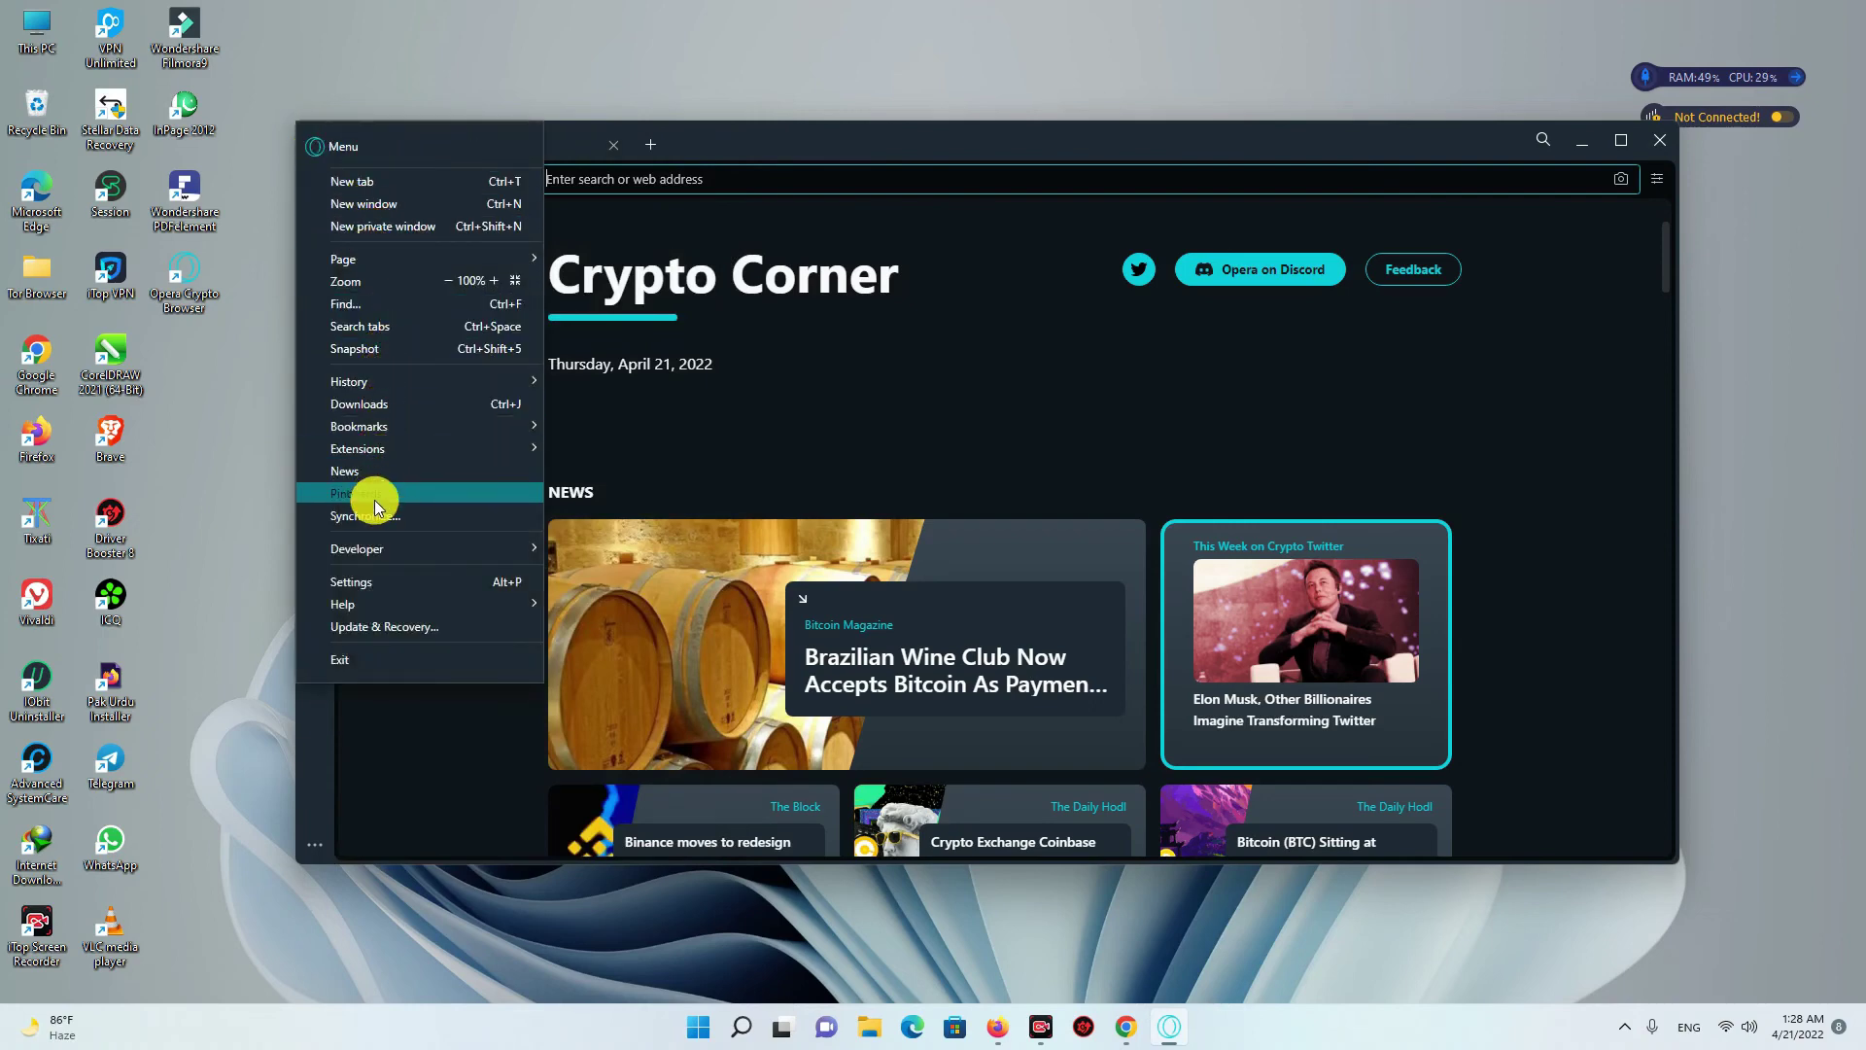
{"action": "left_click", "coordinate": [369, 581]}
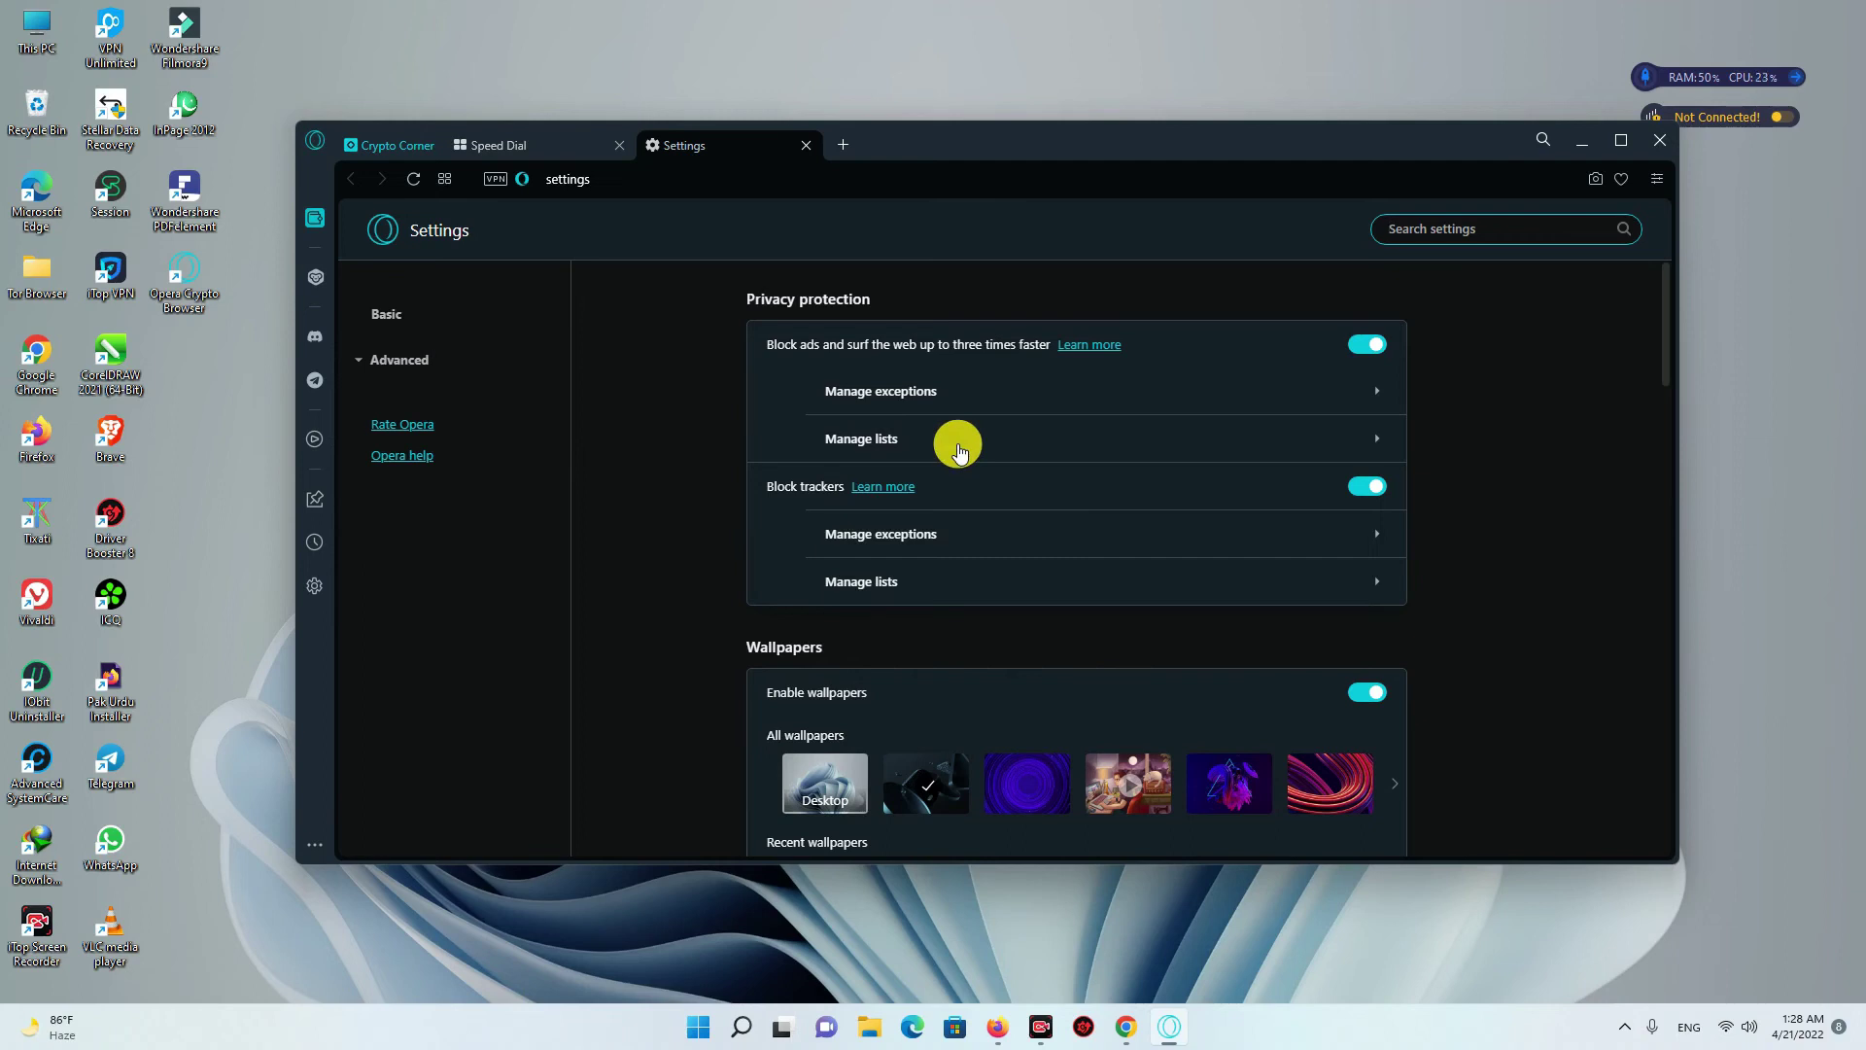
{"action": "scroll", "coordinate": [959, 447], "scroll_direction": "down", "scroll_amount": 1}
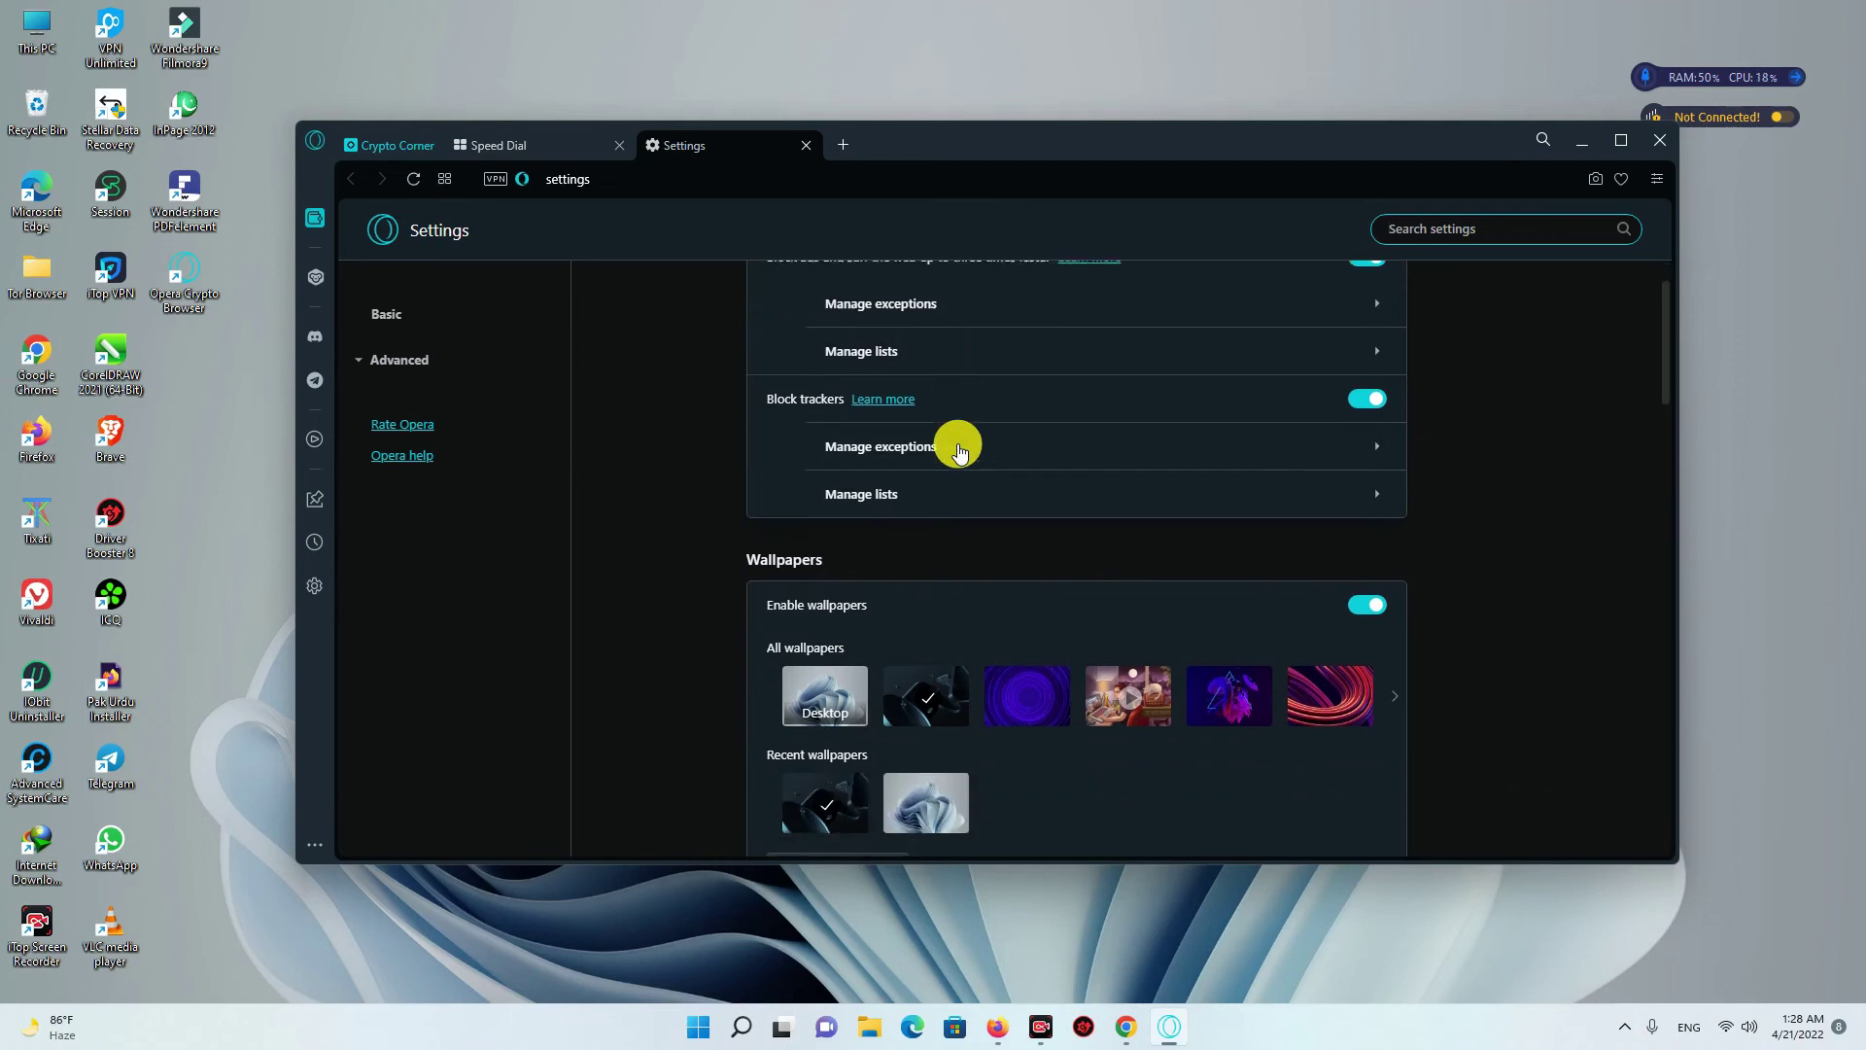
{"action": "scroll", "coordinate": [959, 447], "scroll_direction": "down", "scroll_amount": 2}
{"action": "scroll", "coordinate": [959, 447], "scroll_direction": "down", "scroll_amount": 2}
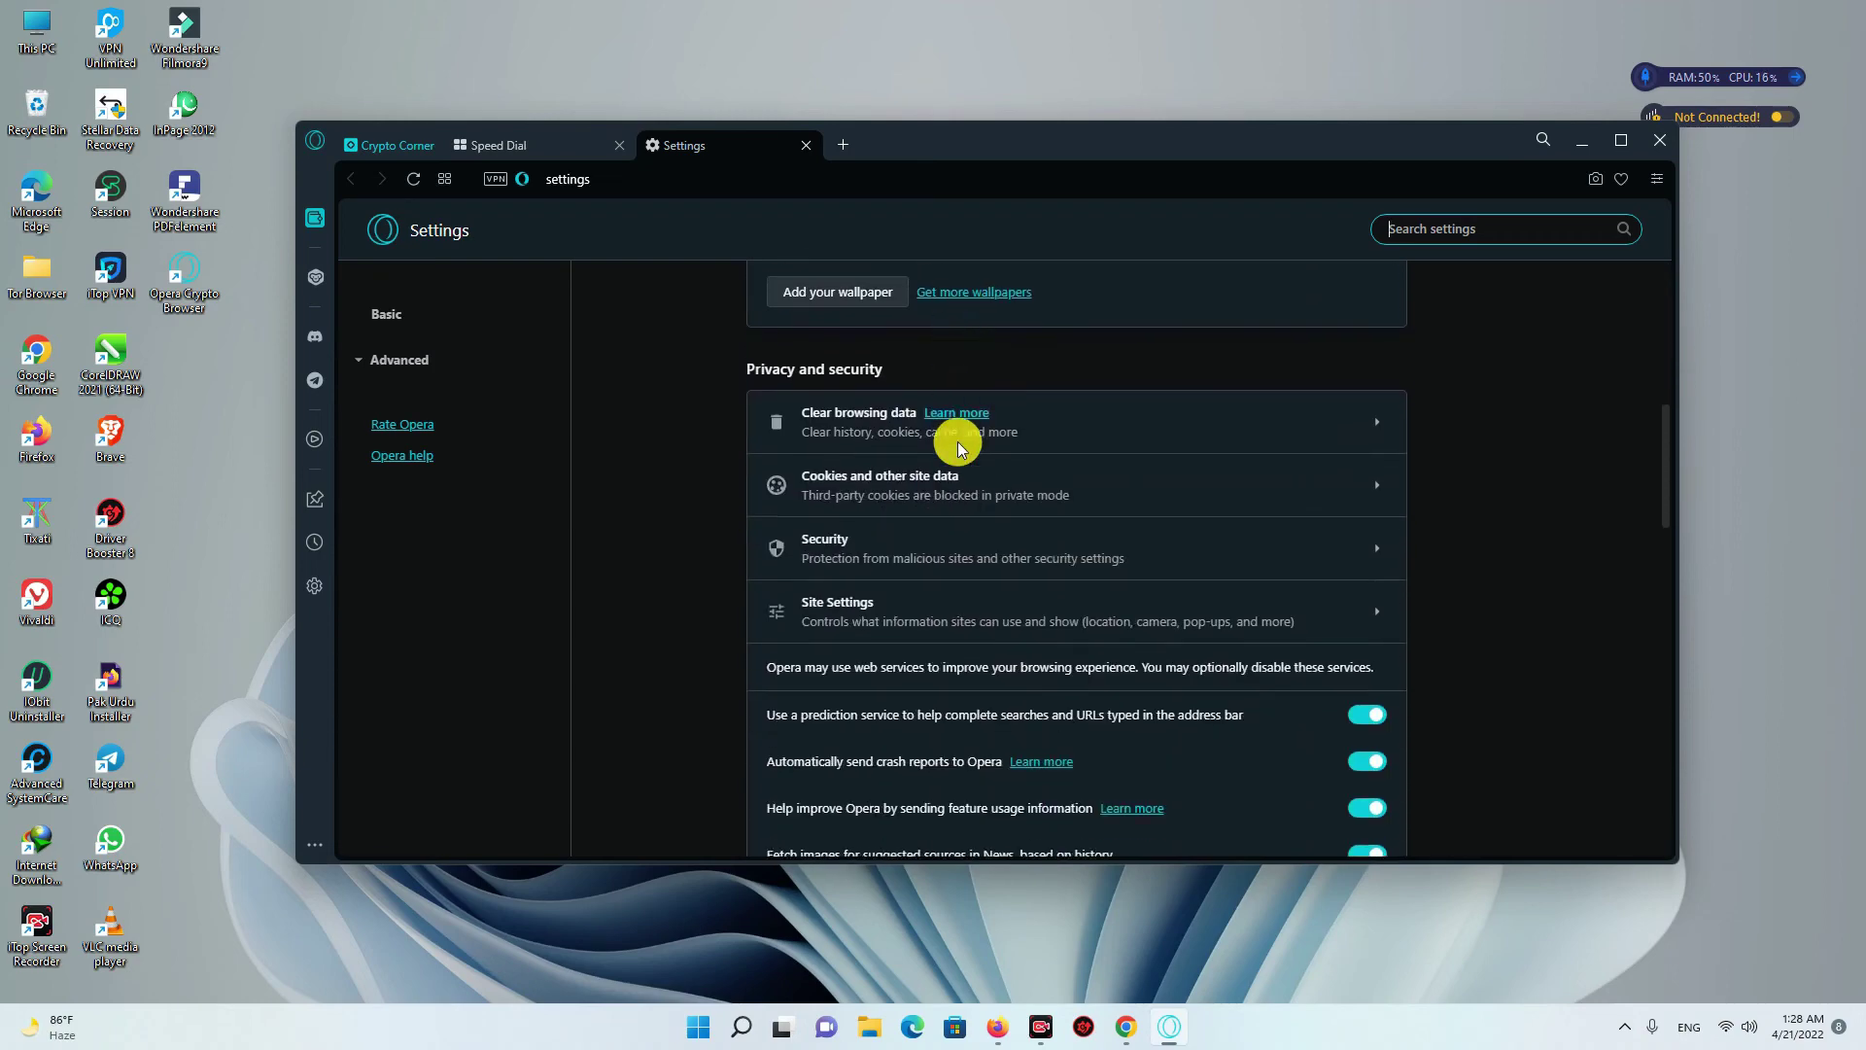
{"action": "scroll", "coordinate": [1012, 499], "scroll_direction": "down", "scroll_amount": 3}
{"action": "scroll", "coordinate": [1010, 496], "scroll_direction": "down", "scroll_amount": 4}
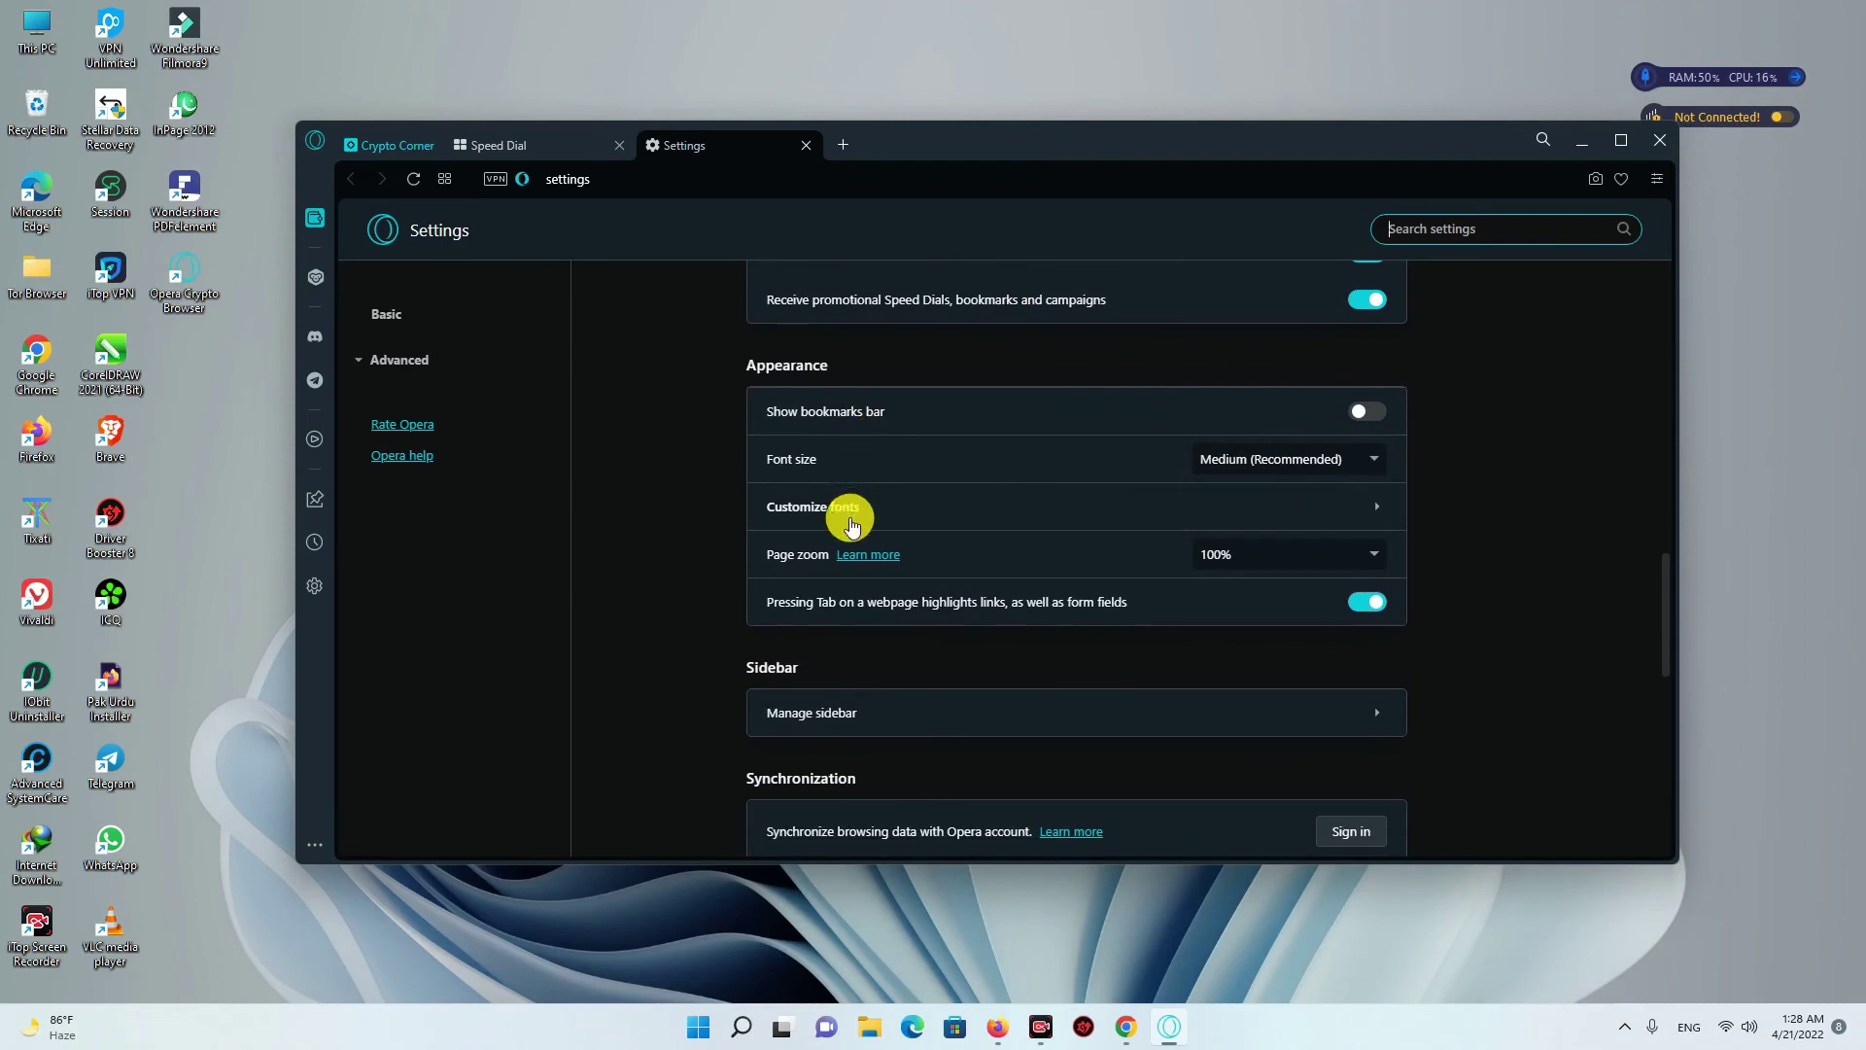
{"action": "scroll", "coordinate": [852, 525], "scroll_direction": "down", "scroll_amount": 2}
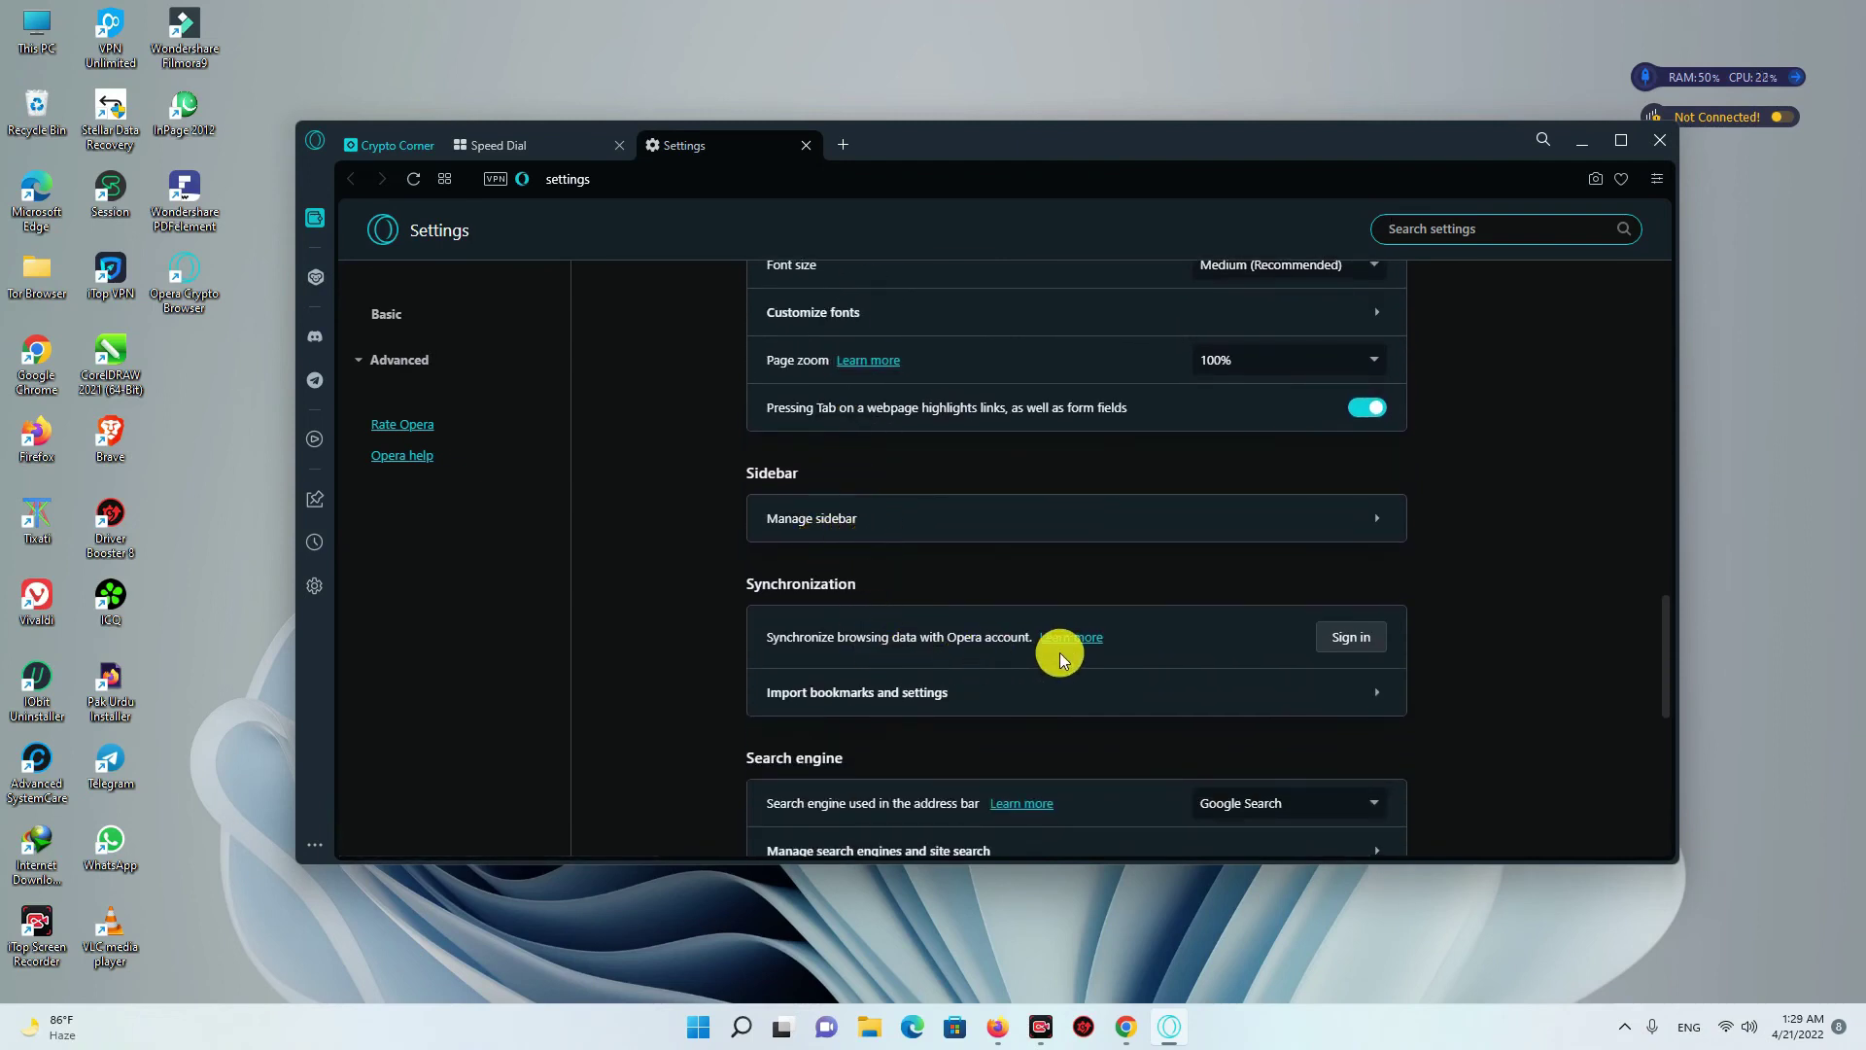
{"action": "scroll", "coordinate": [943, 645], "scroll_direction": "down", "scroll_amount": 1}
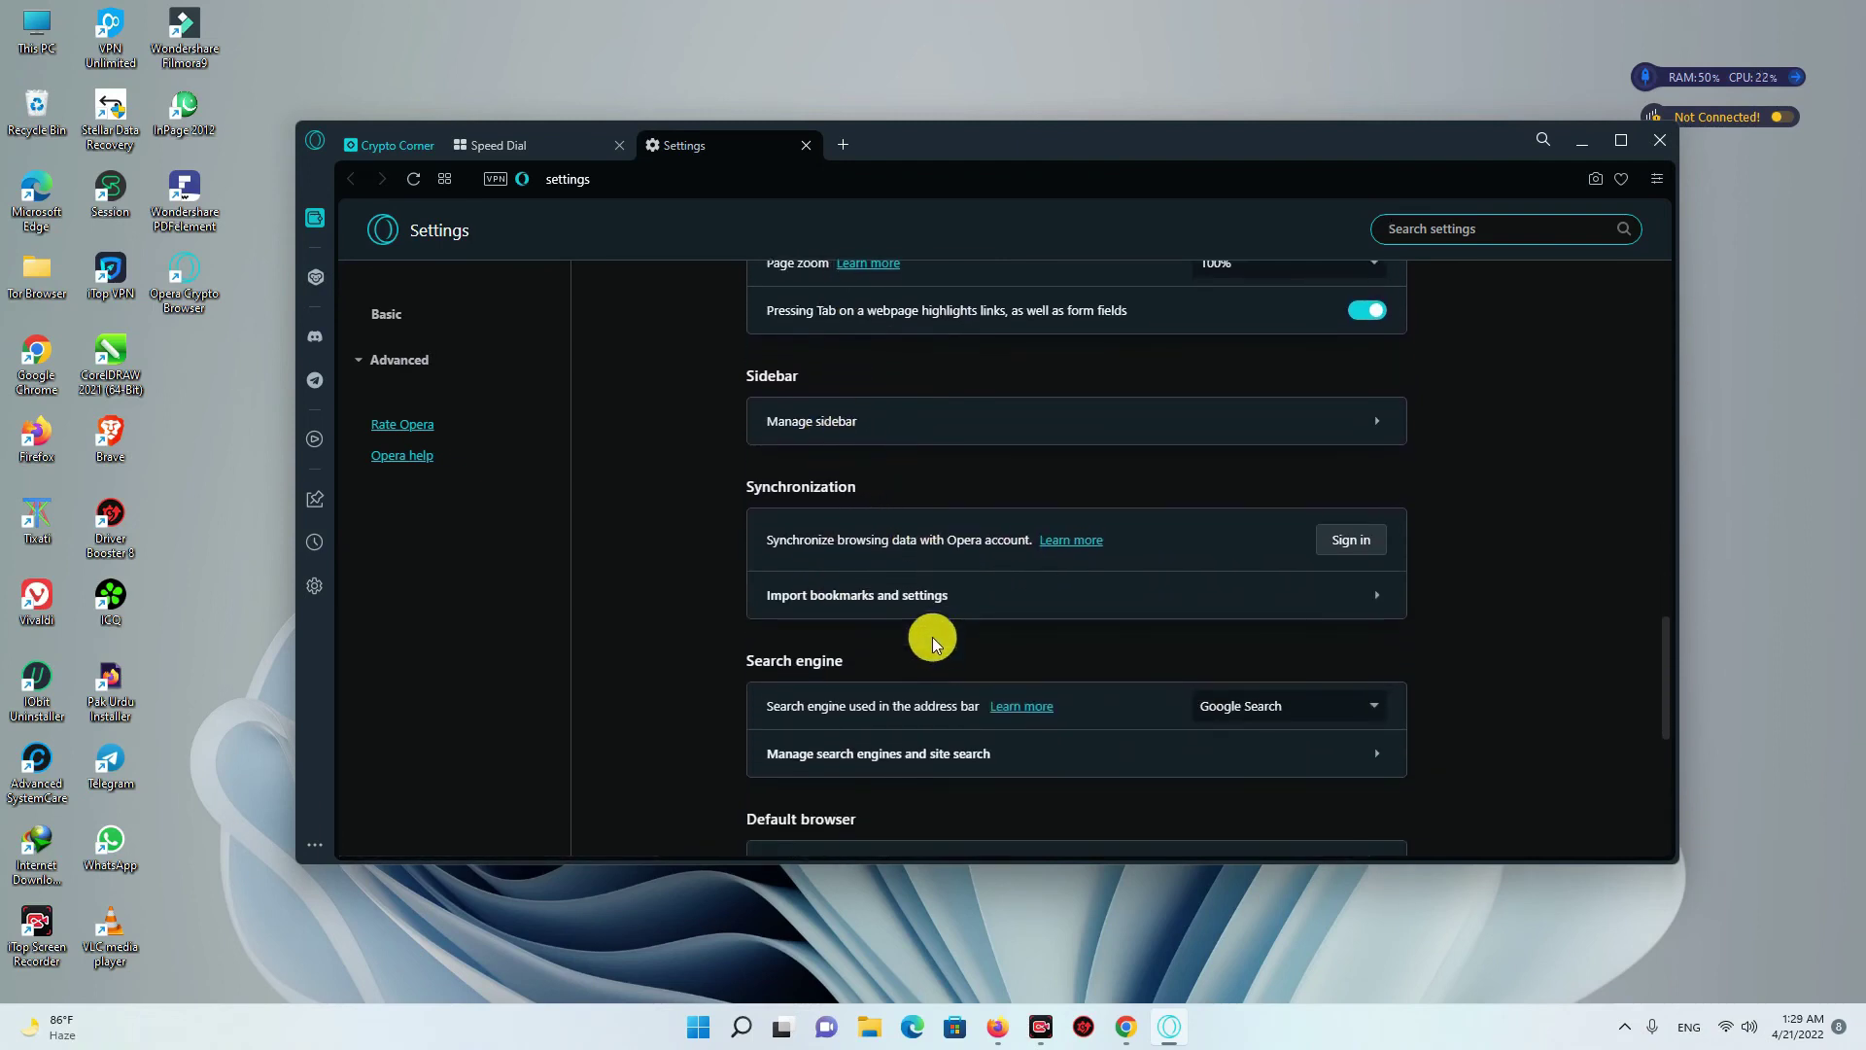
{"action": "scroll", "coordinate": [933, 636], "scroll_direction": "down", "scroll_amount": 3}
{"action": "scroll", "coordinate": [929, 629], "scroll_direction": "down", "scroll_amount": 3}
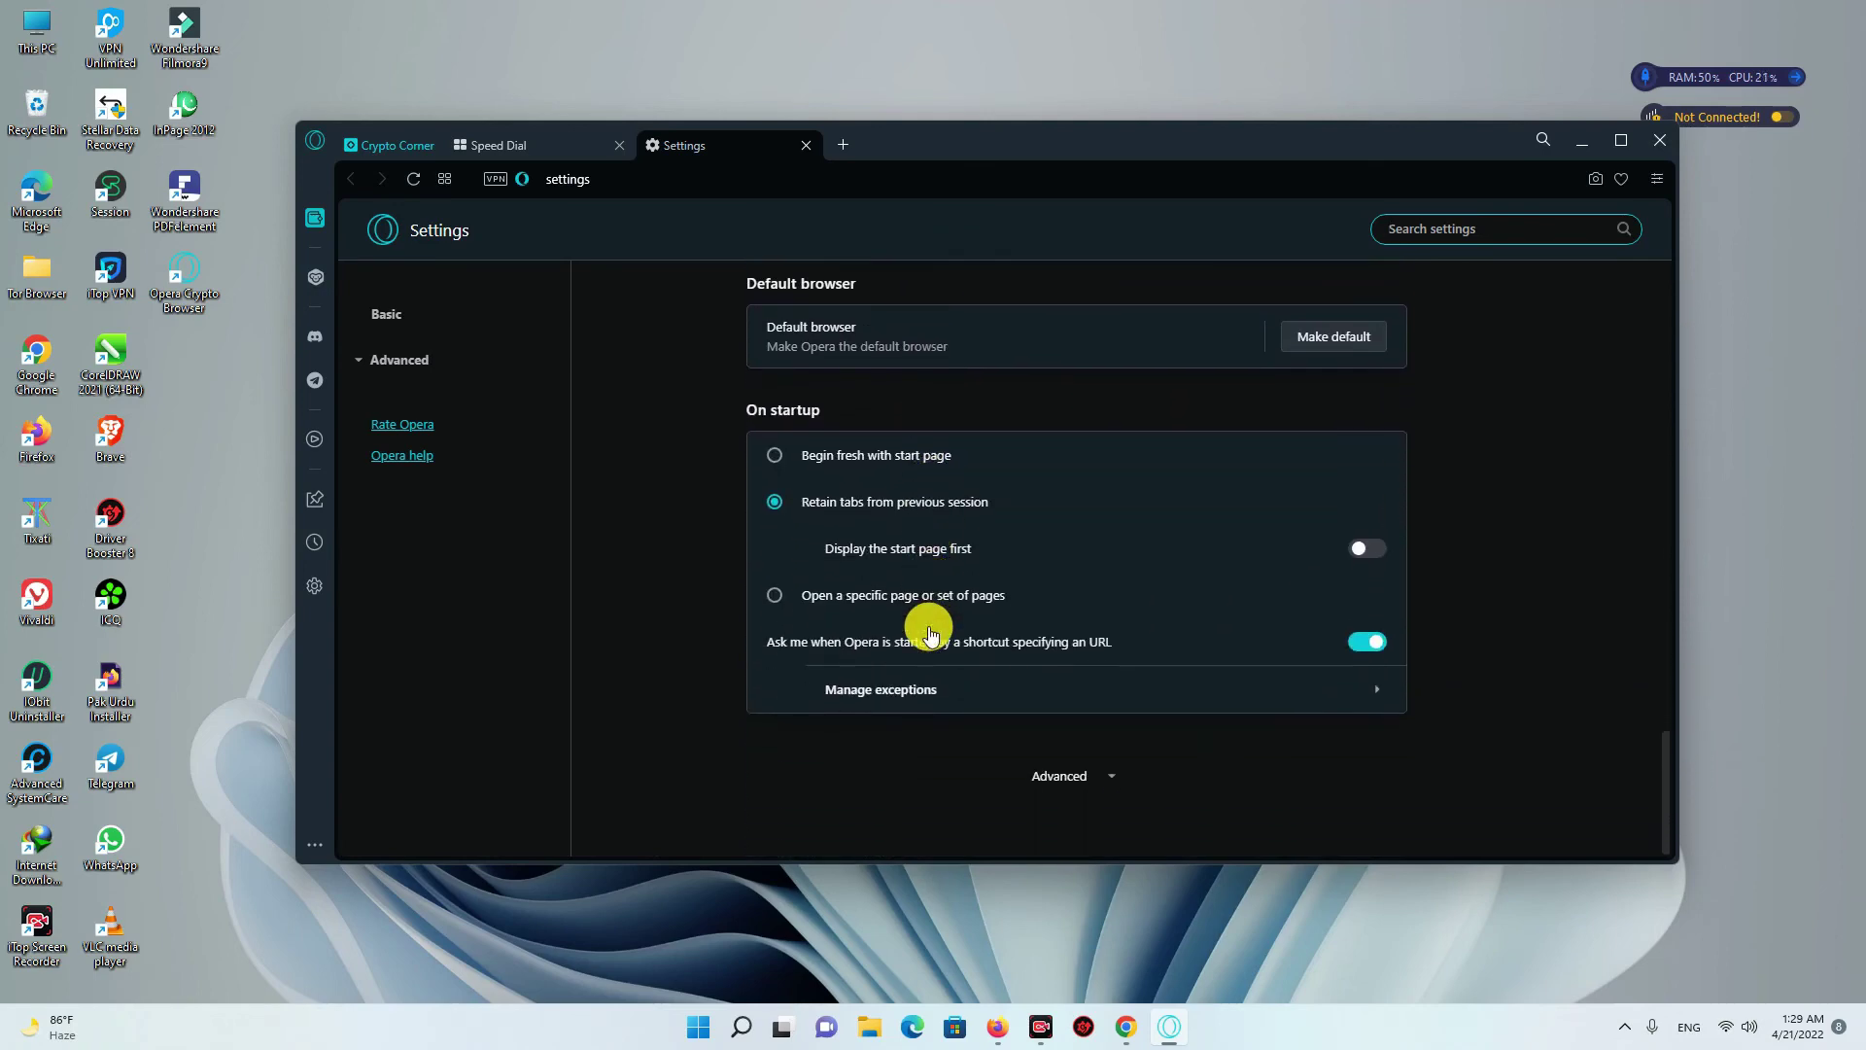
{"action": "scroll", "coordinate": [929, 632], "scroll_direction": "up", "scroll_amount": 5}
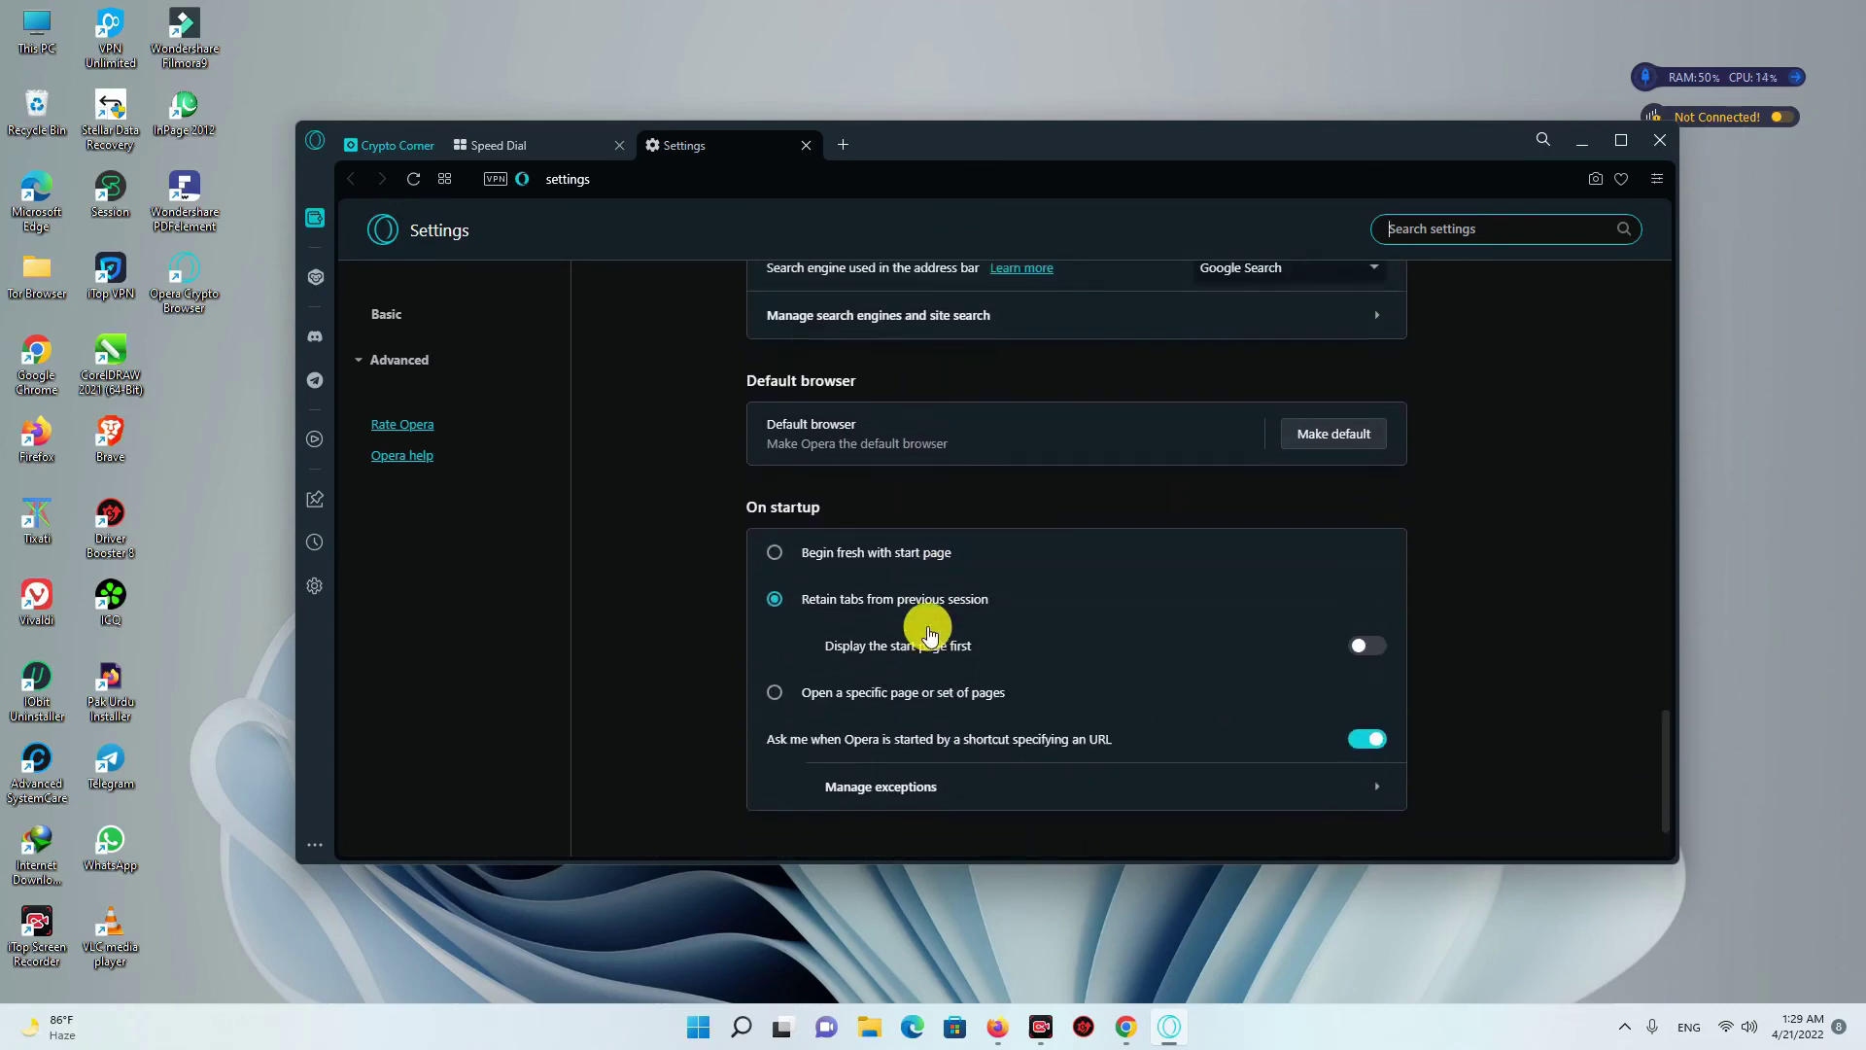
{"action": "scroll", "coordinate": [929, 632], "scroll_direction": "up", "scroll_amount": 10}
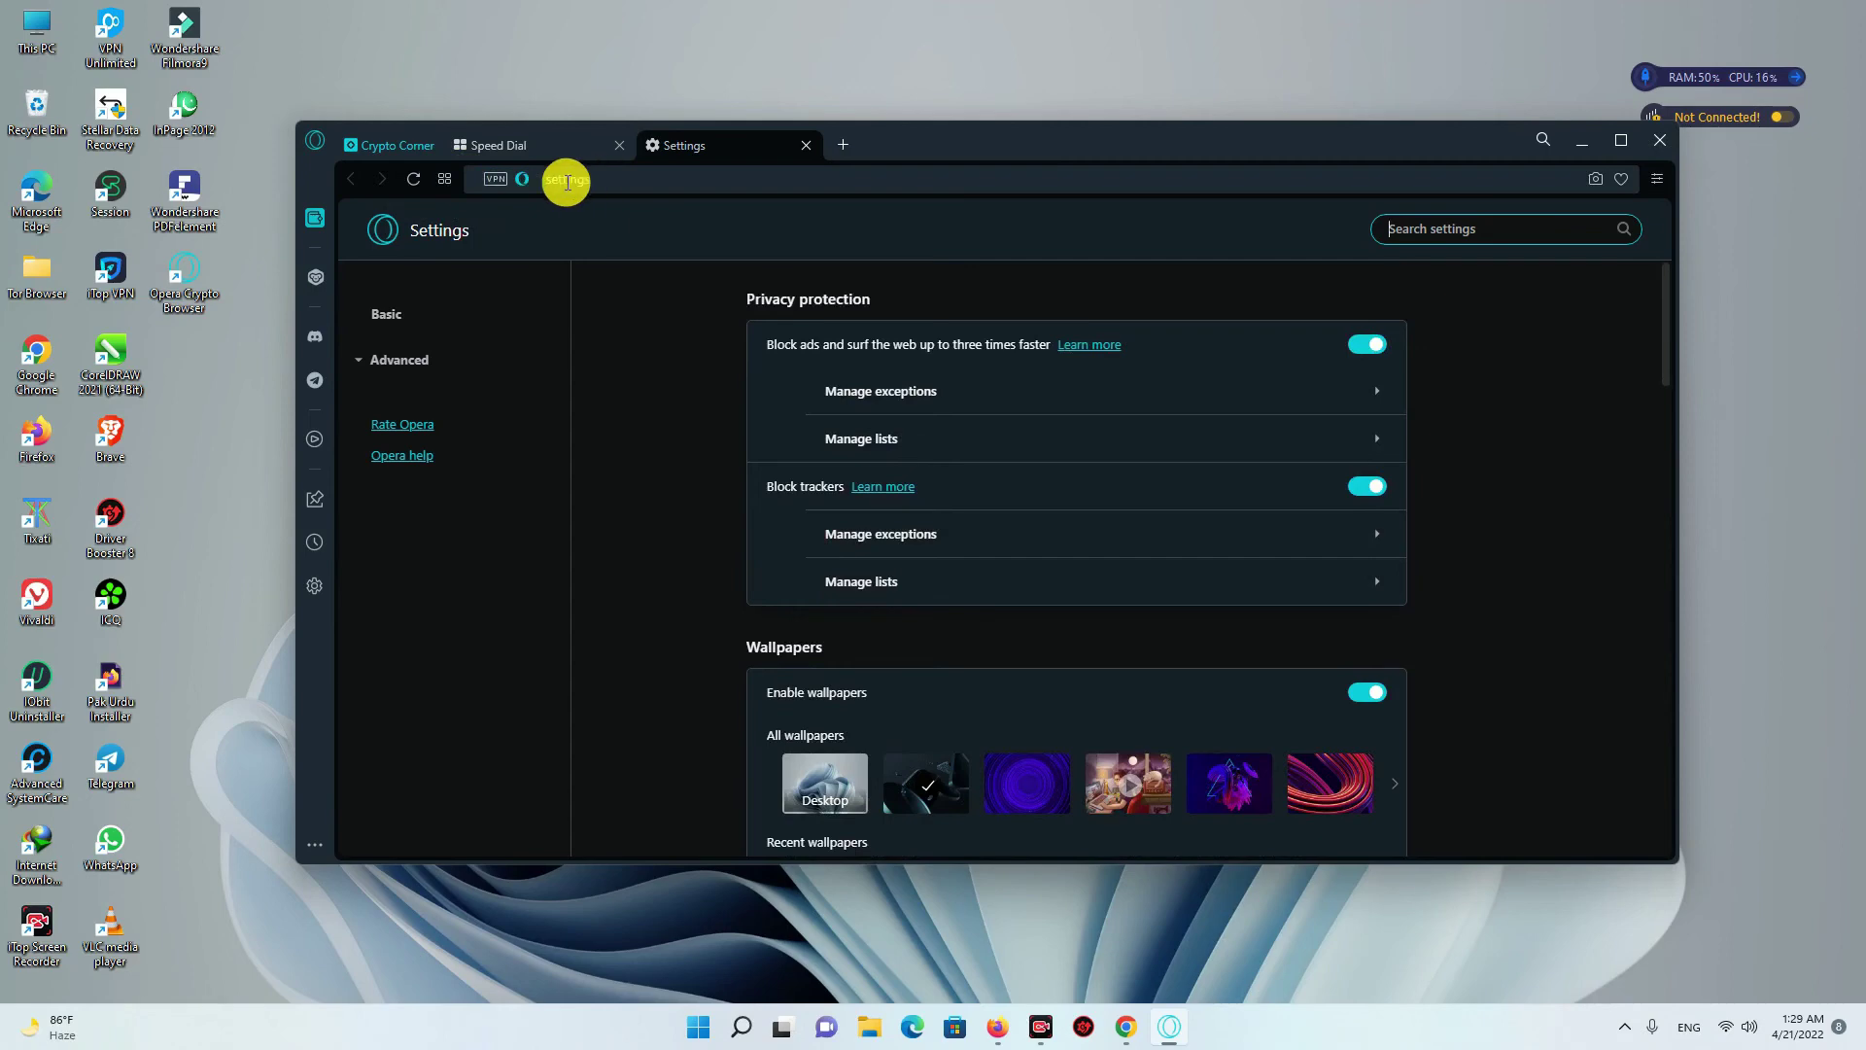
Step: Turn on the built-in VPN and set its virtual location to Americas
{"action": "left_click", "coordinate": [496, 179]}
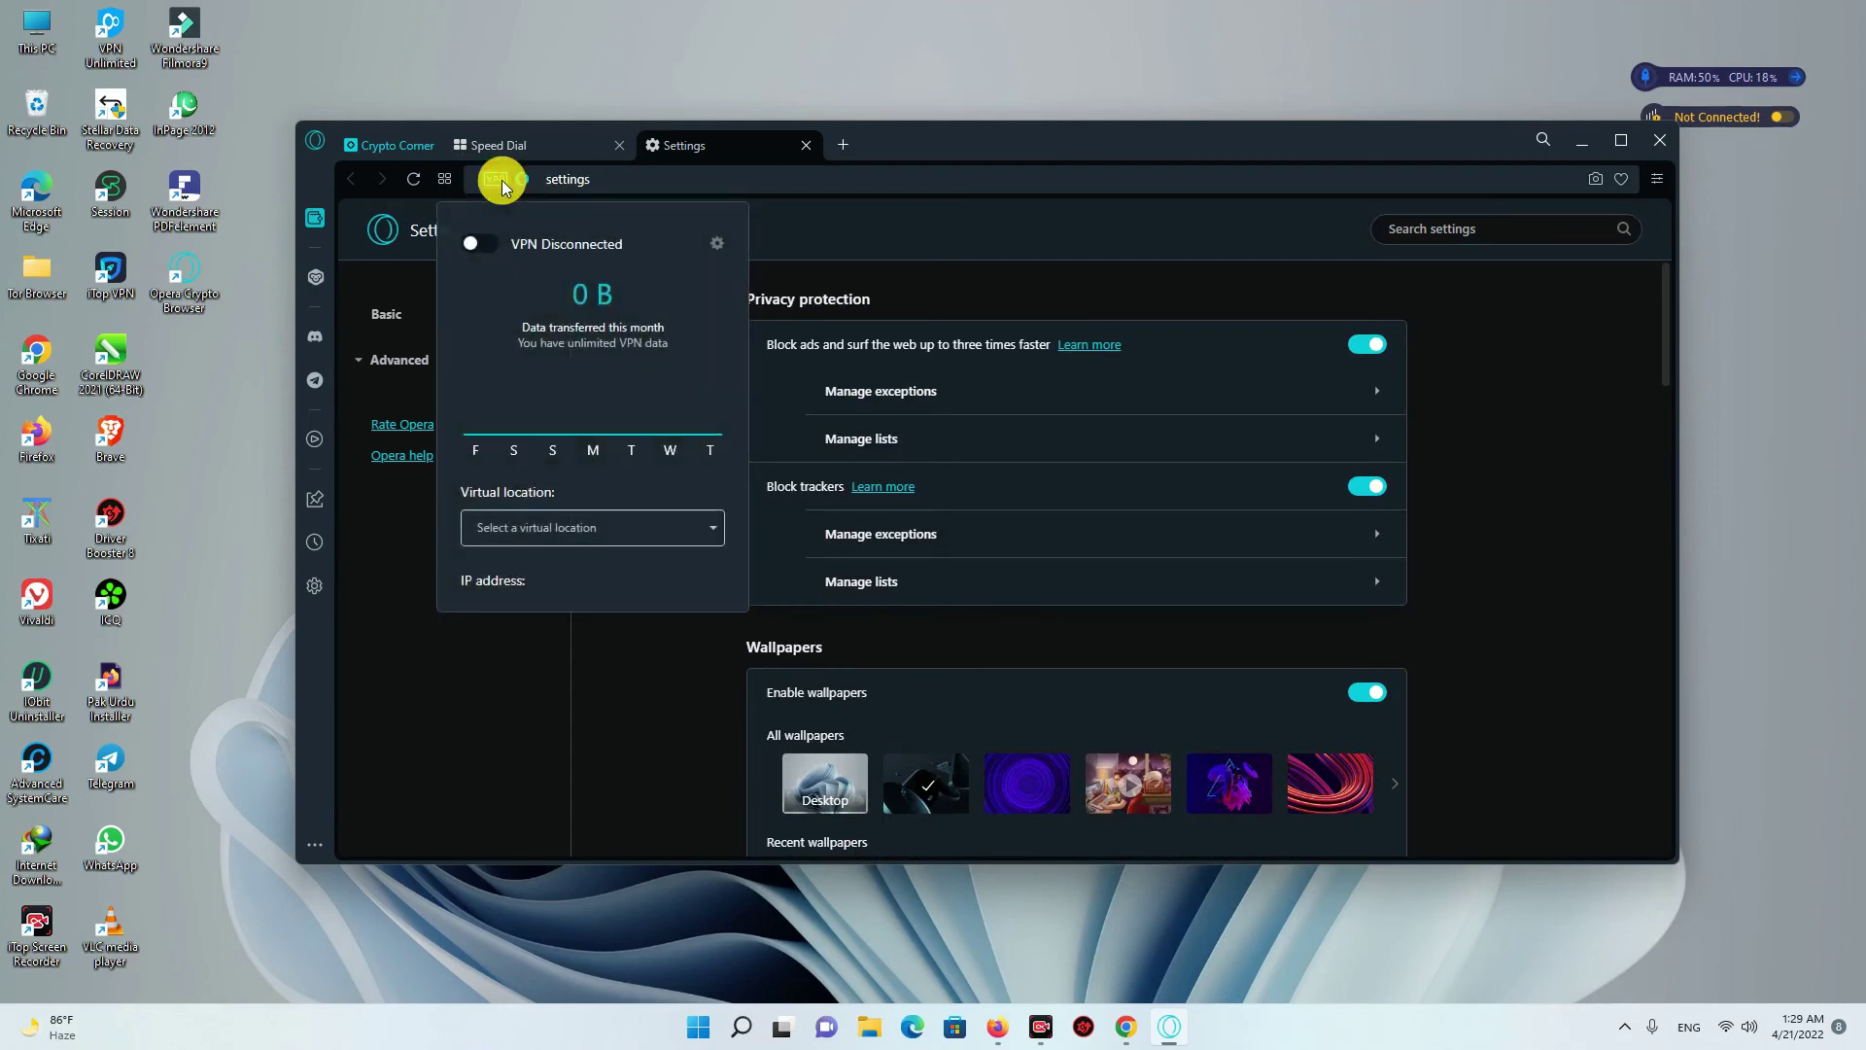
{"action": "left_click", "coordinate": [480, 243]}
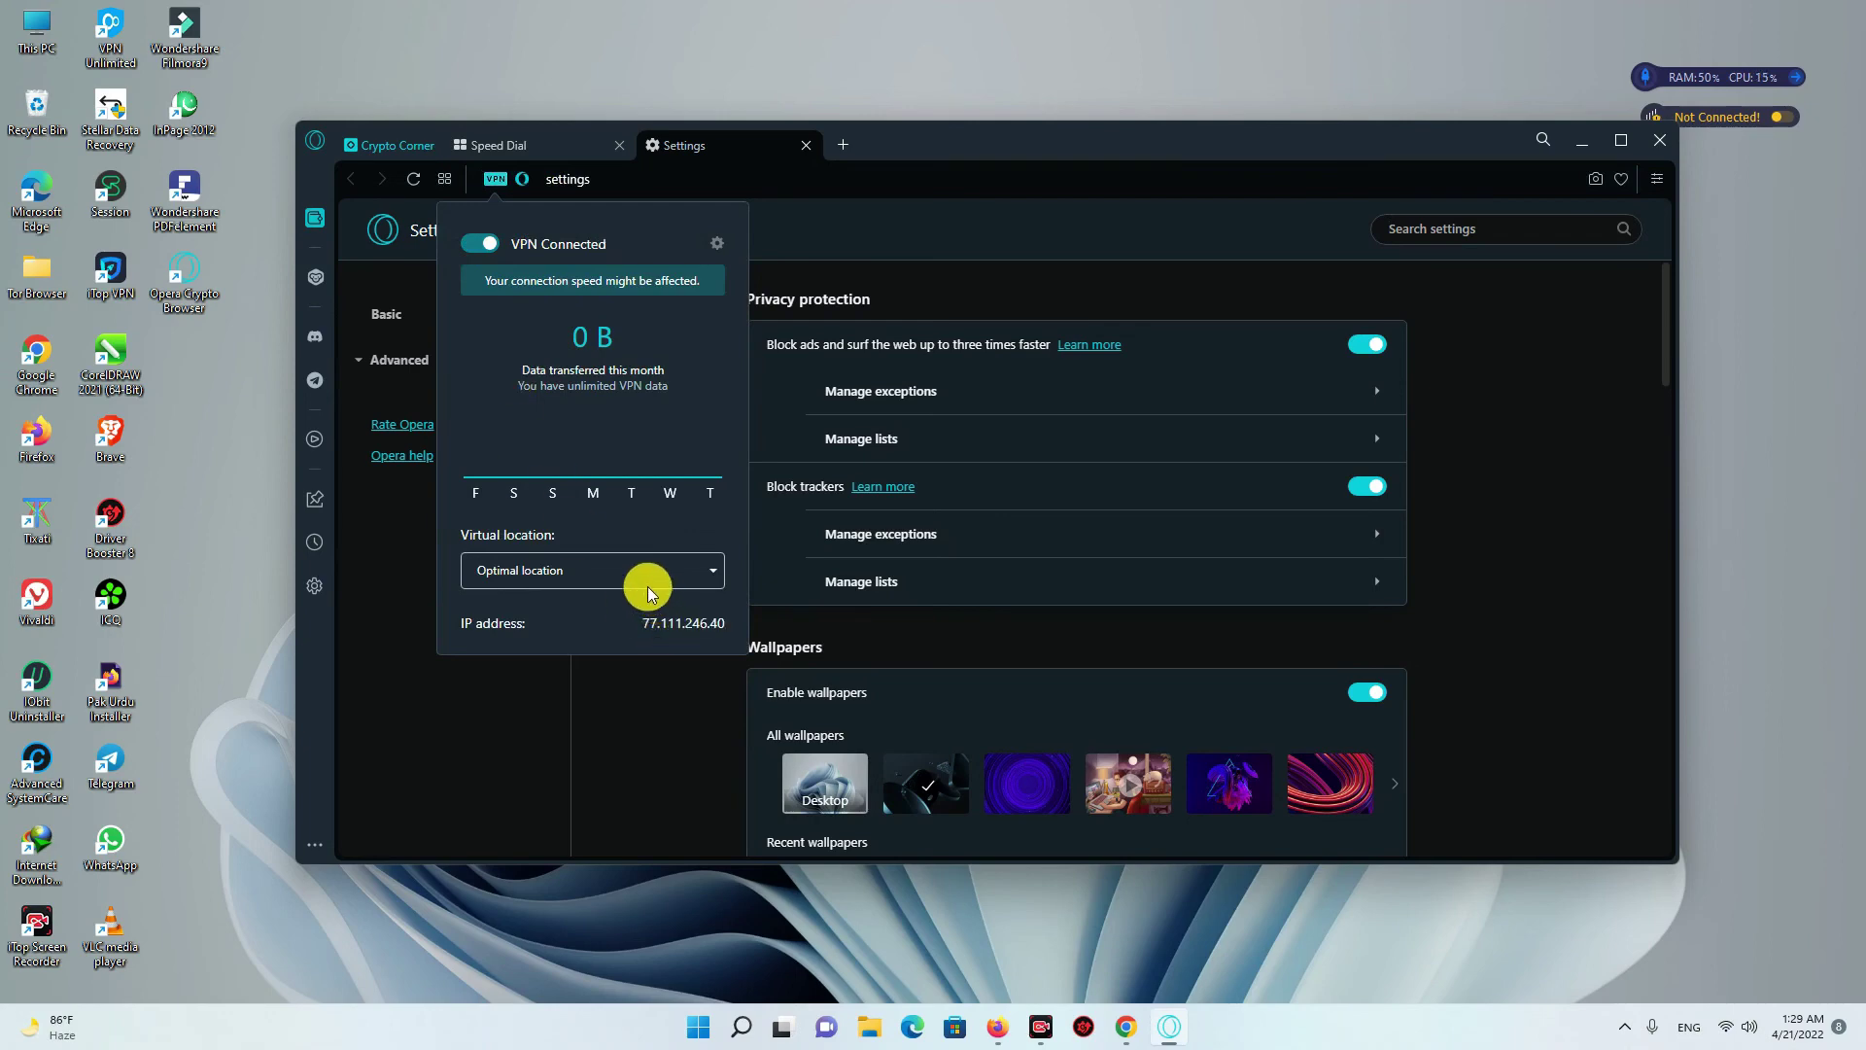
{"action": "left_click", "coordinate": [703, 576]}
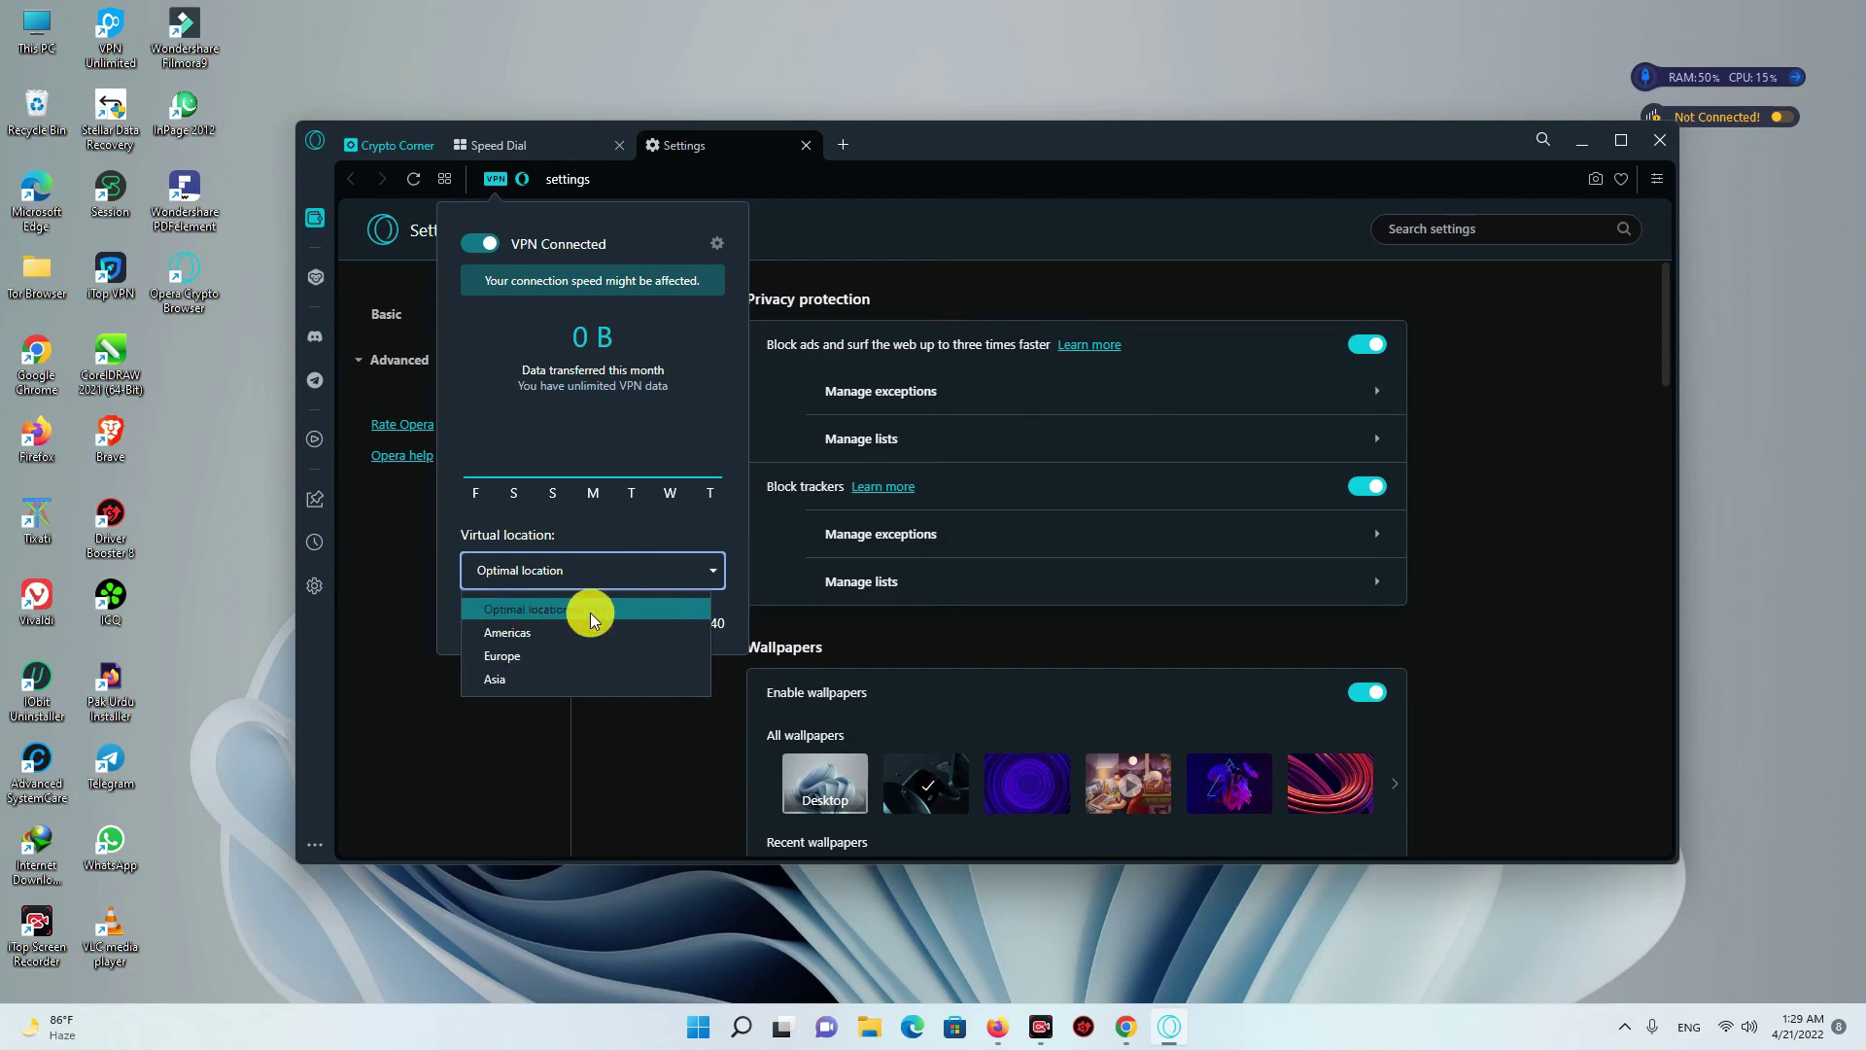
{"action": "left_click", "coordinate": [529, 632]}
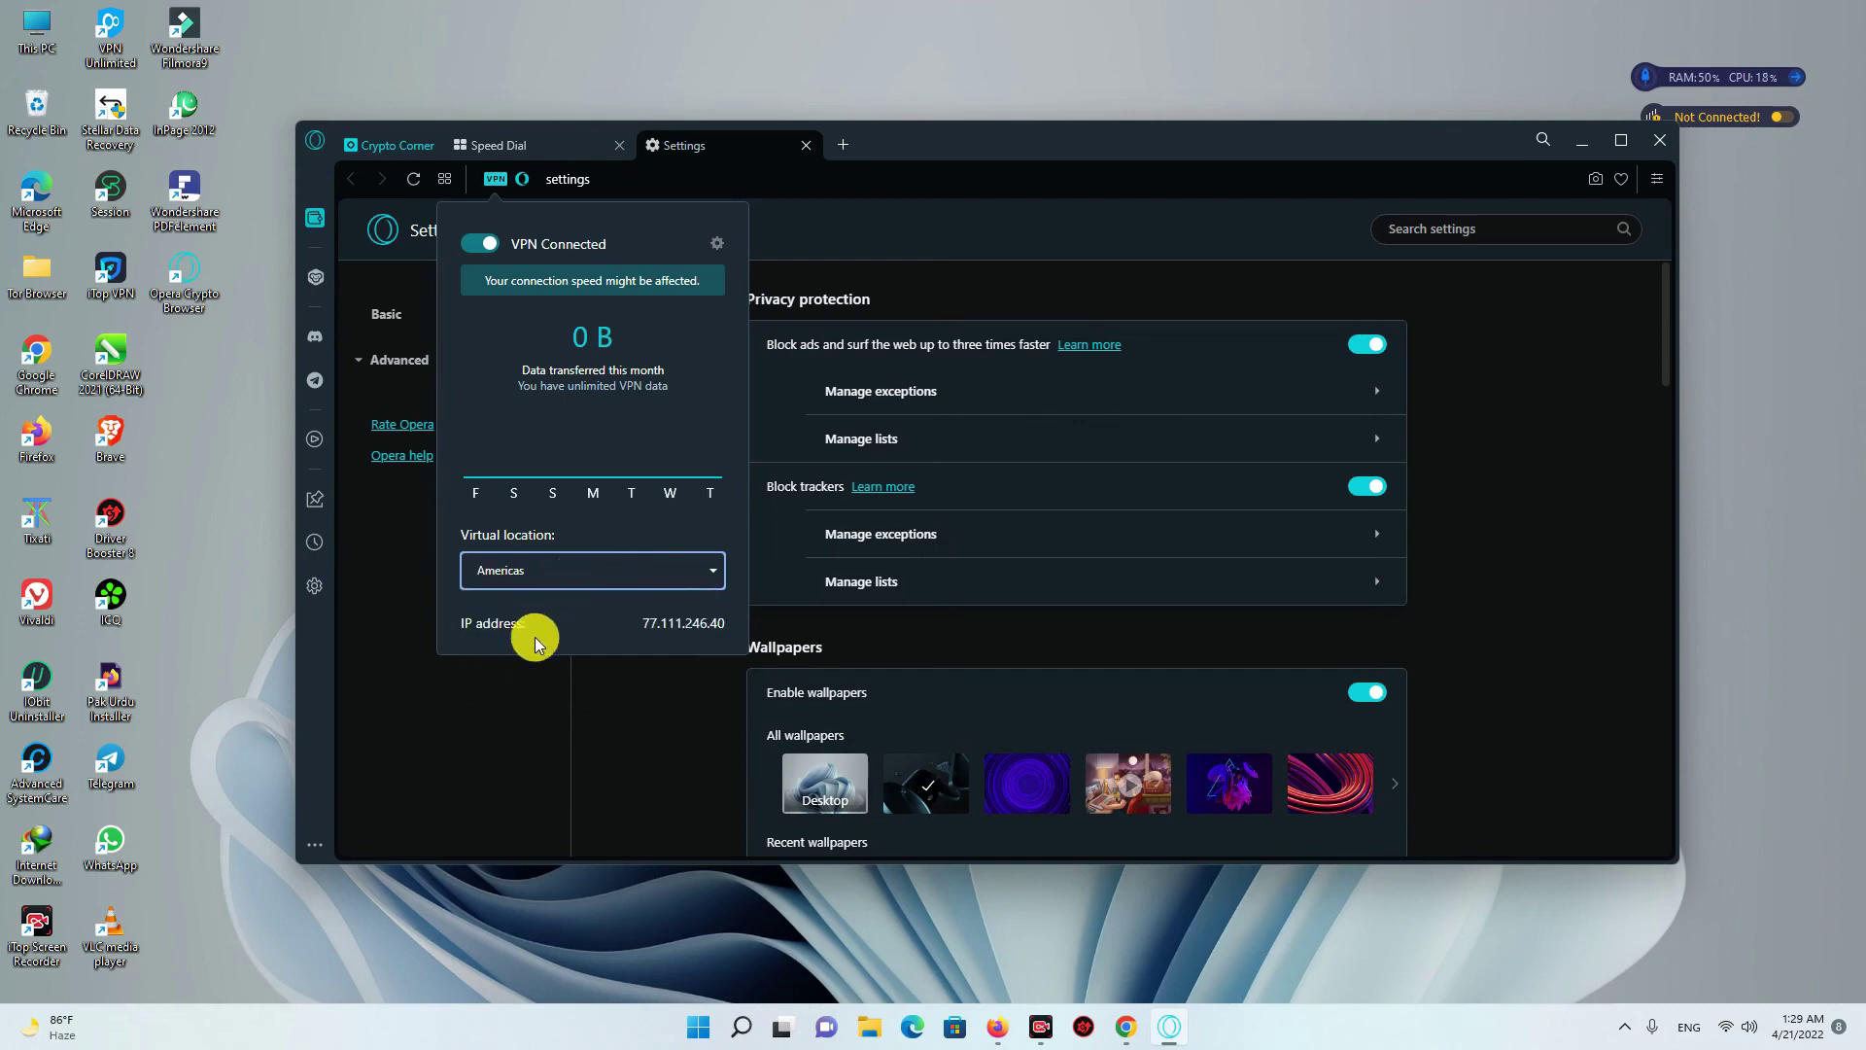
{"action": "left_click", "coordinate": [626, 714]}
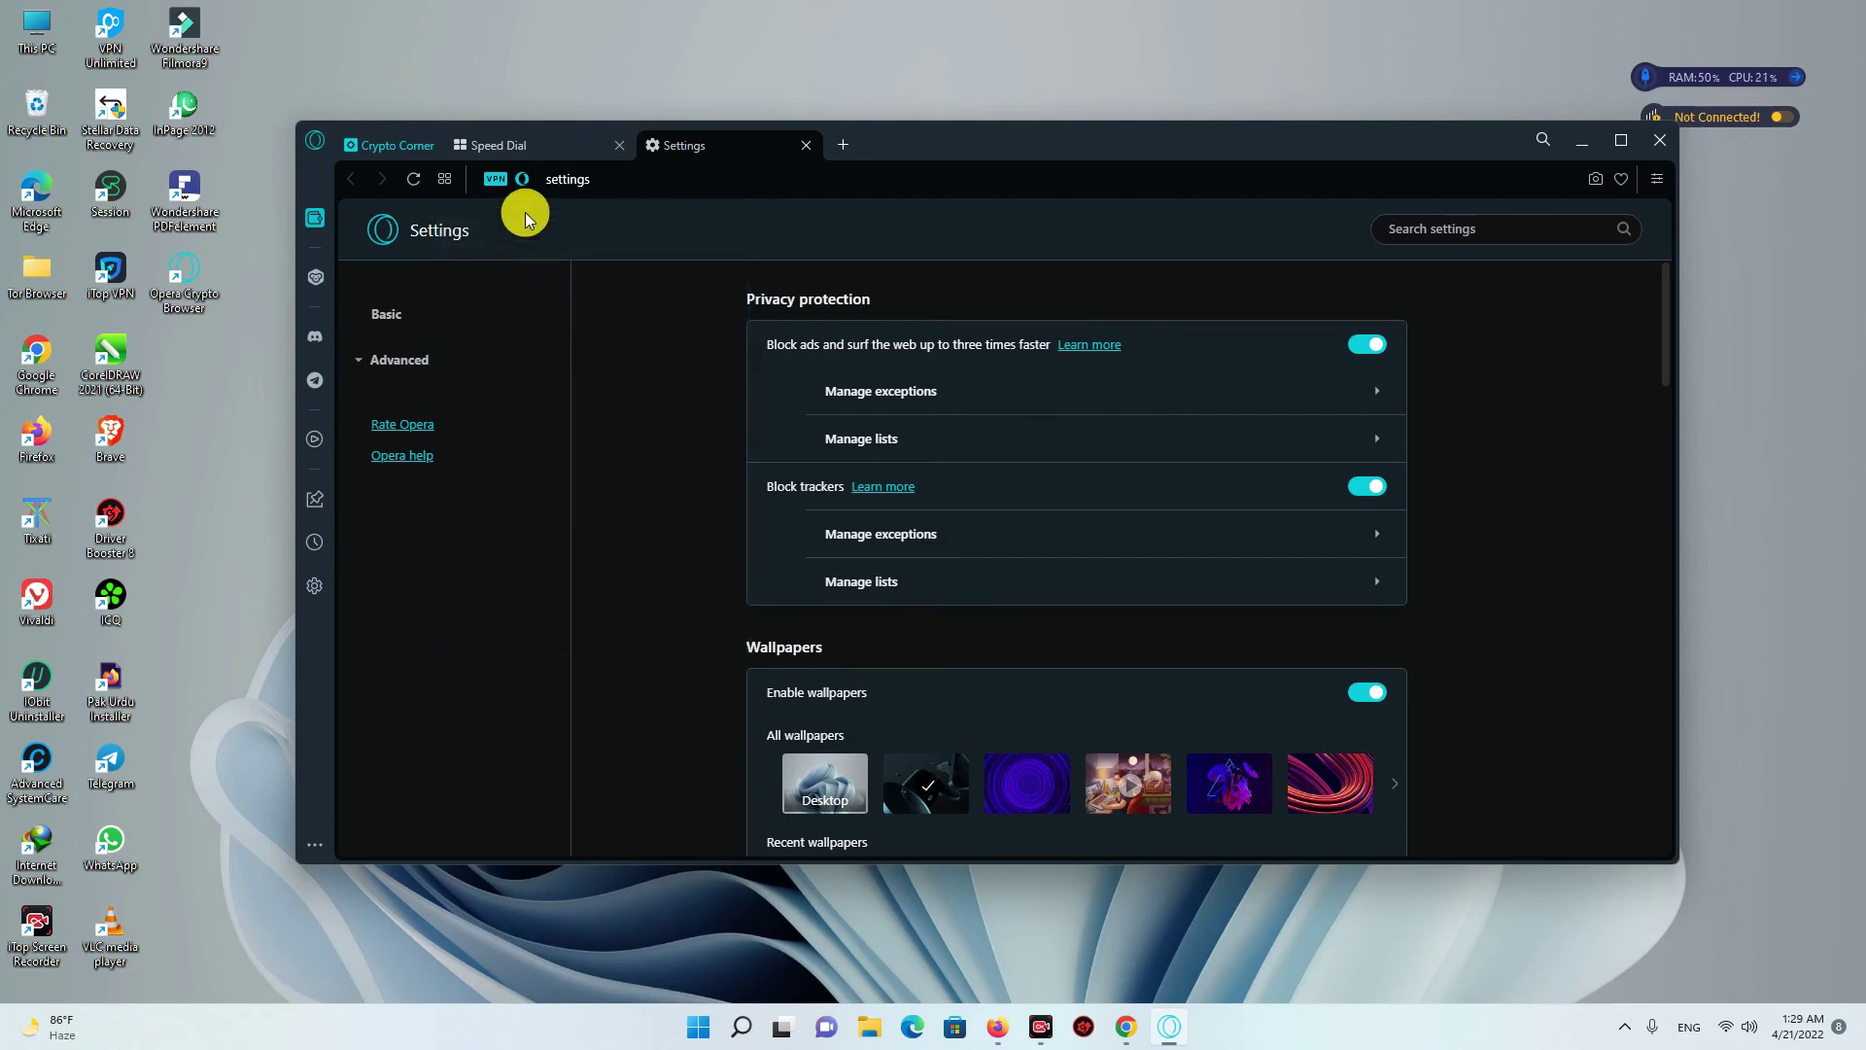
Step: Open a new Speed Dial tab and close the older Speed Dial tab beside Crypto Corner
{"action": "left_click", "coordinate": [843, 145]}
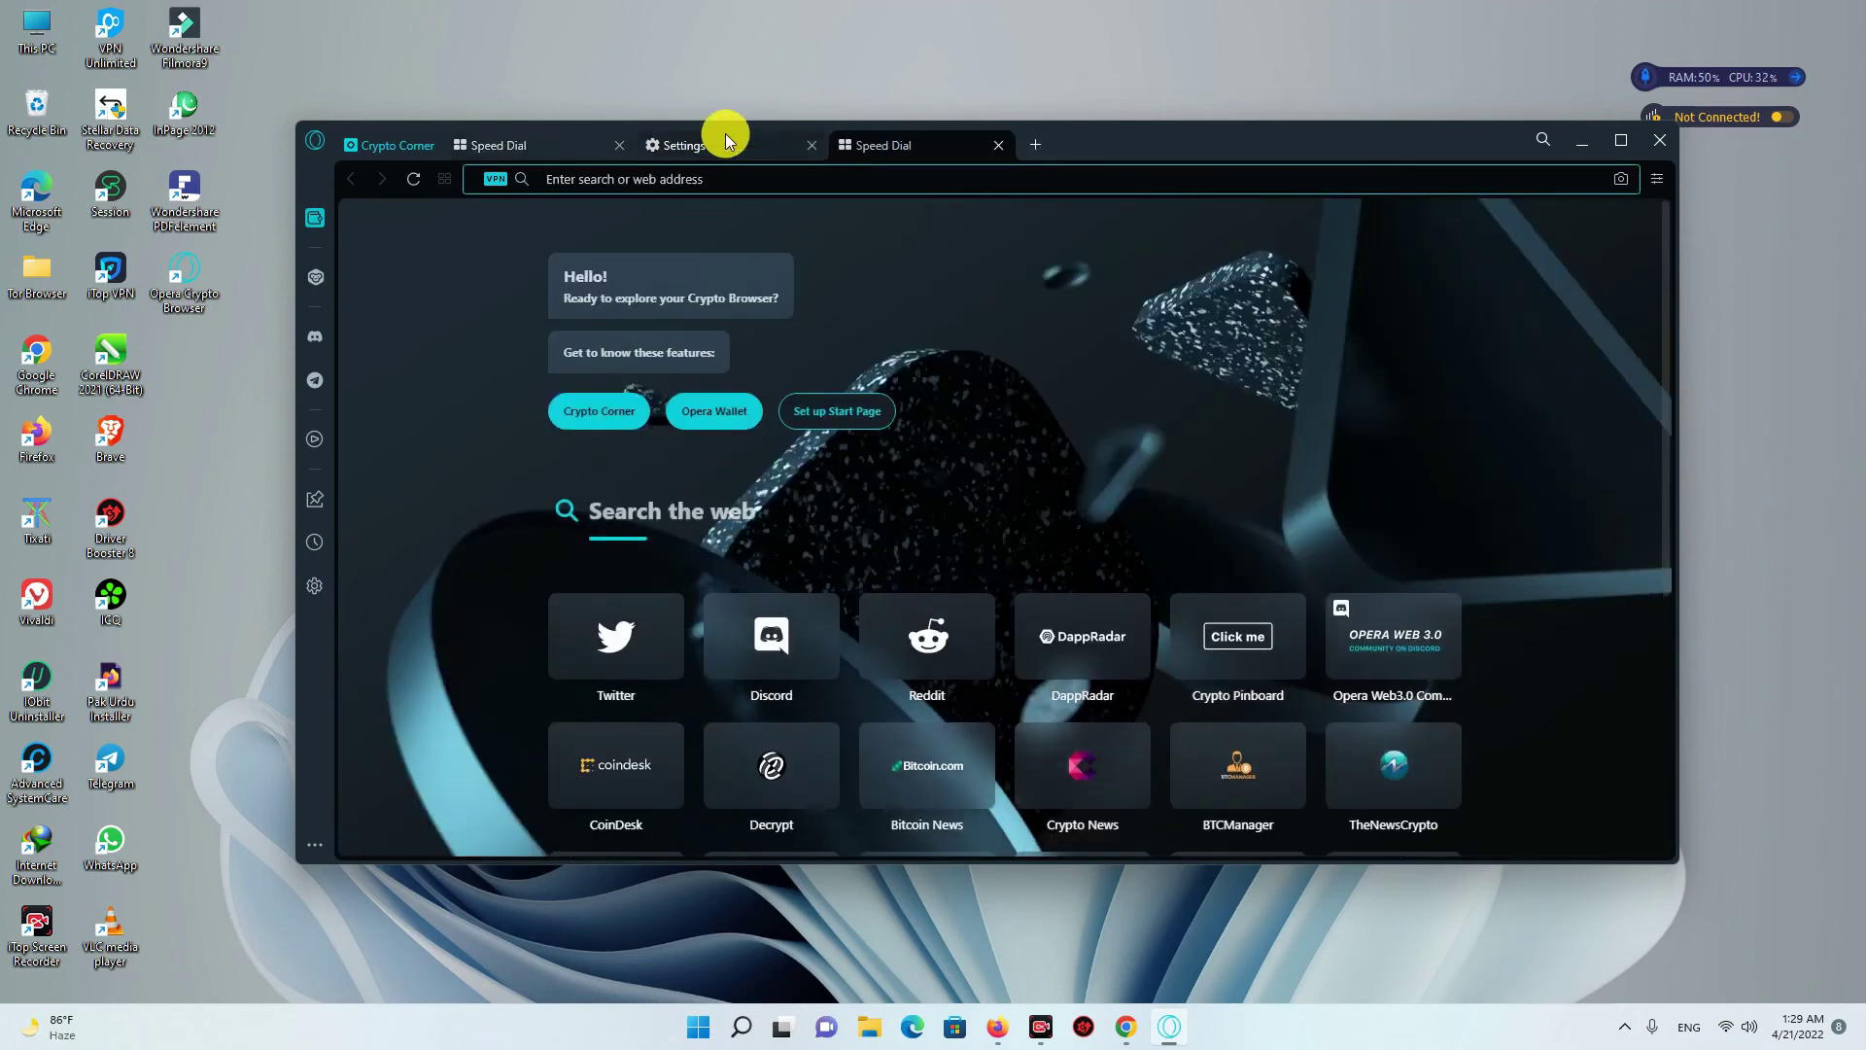
{"action": "left_click", "coordinate": [720, 145]}
{"action": "left_click", "coordinate": [570, 154]}
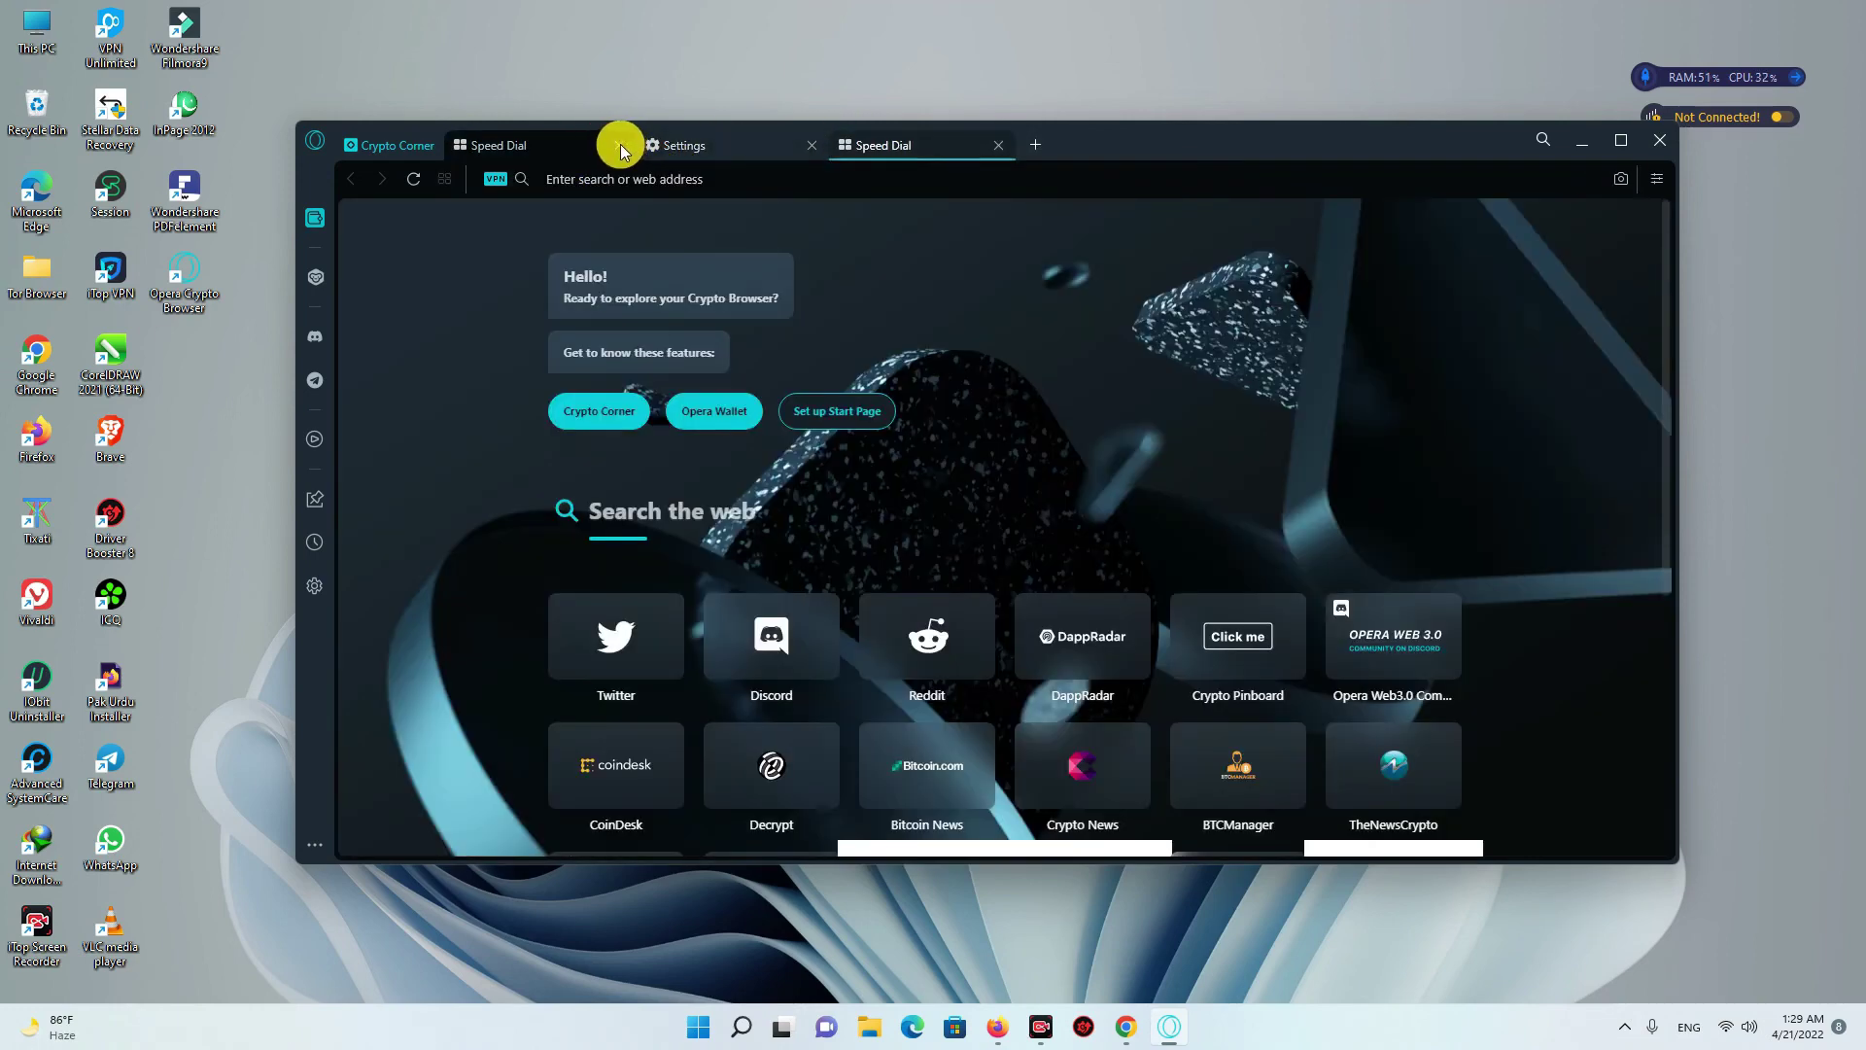
{"action": "left_click", "coordinate": [619, 145]}
Step: Revisit the Crypto Corner and Settings pages, and minimise the browser window to the desktop
{"action": "left_click", "coordinate": [415, 148]}
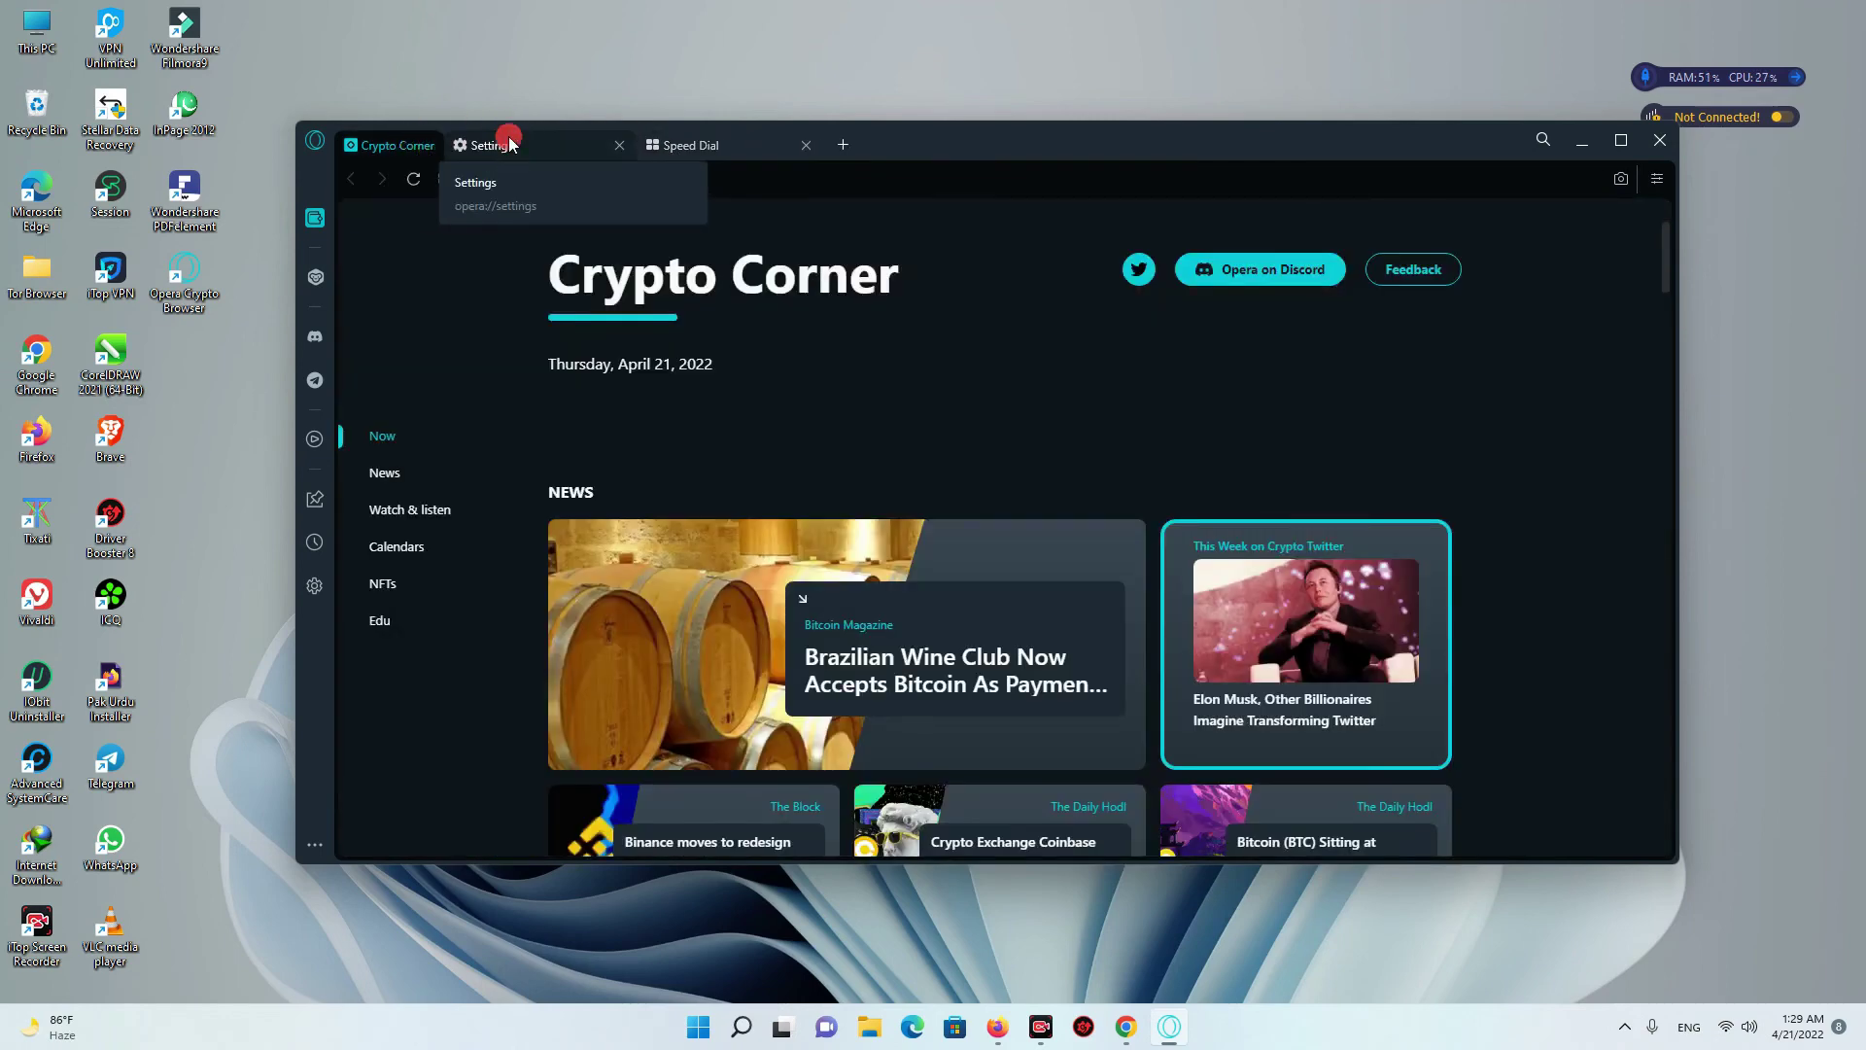
{"action": "left_click", "coordinate": [467, 148]}
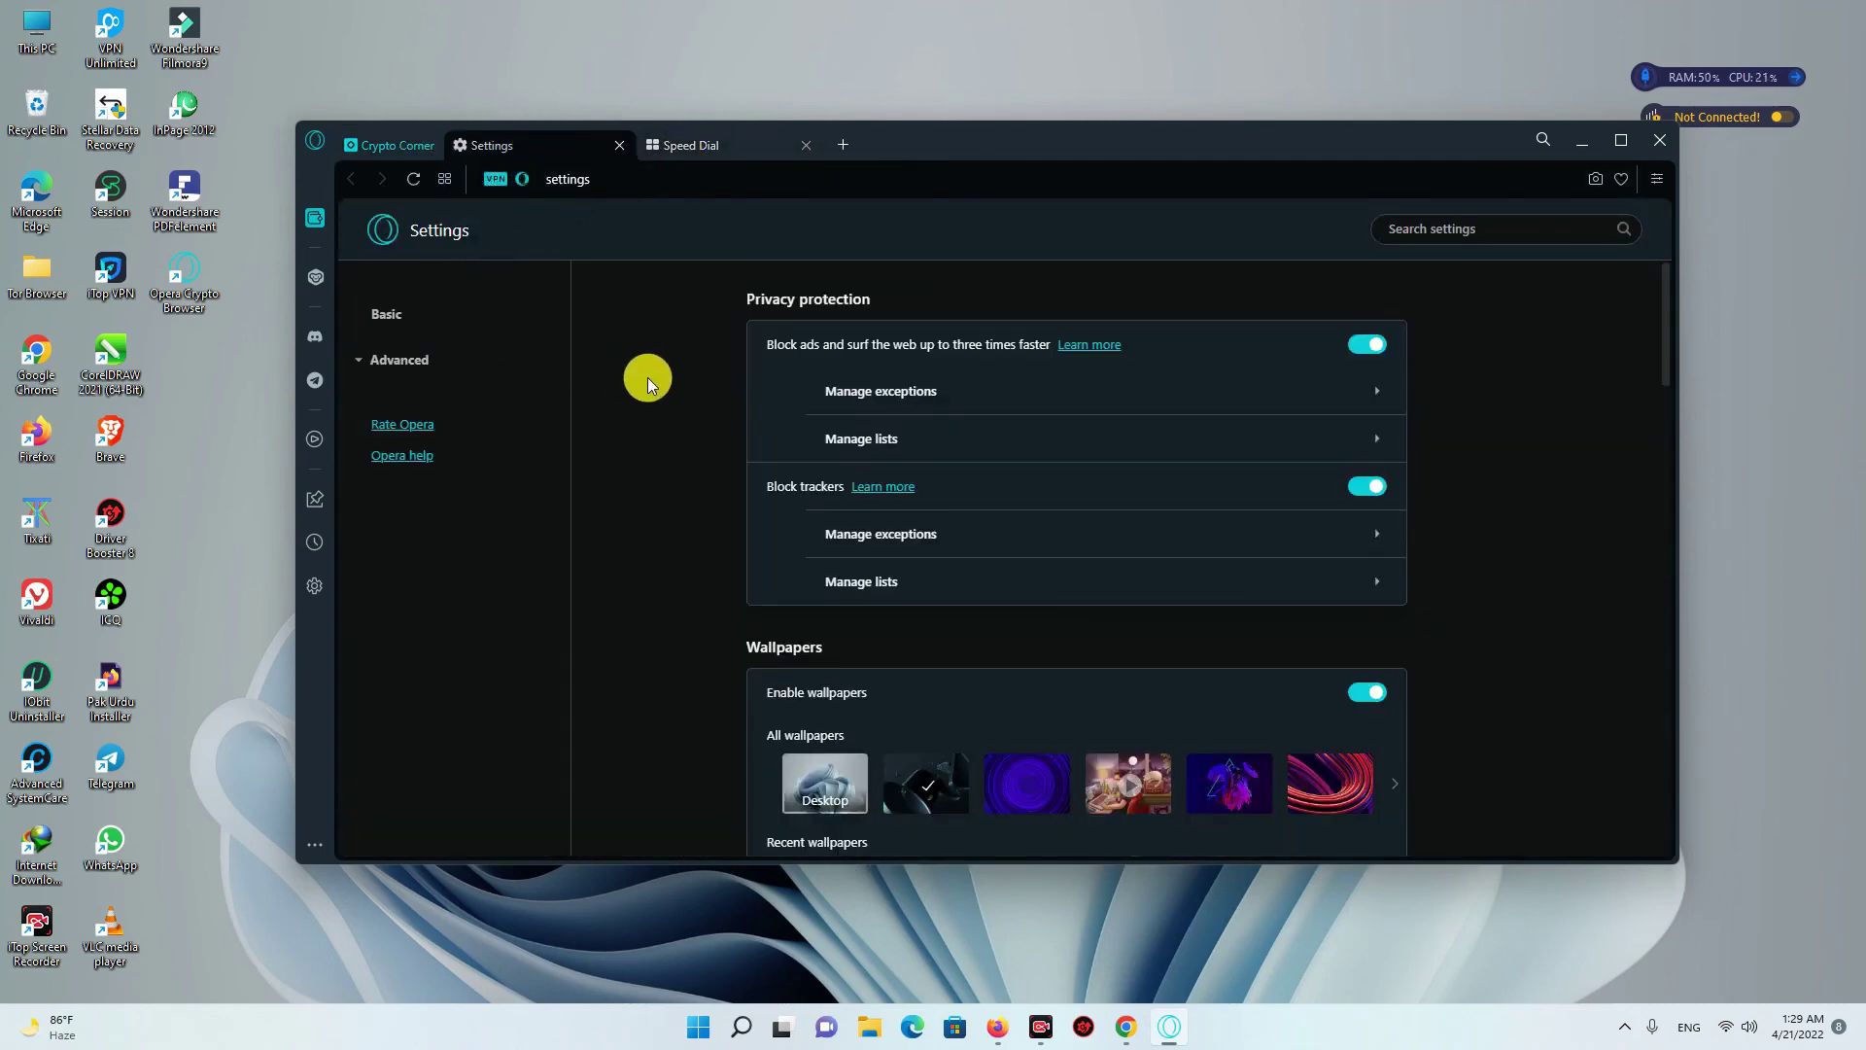
{"action": "scroll", "coordinate": [647, 379], "scroll_direction": "down", "scroll_amount": 5}
{"action": "scroll", "coordinate": [648, 381], "scroll_direction": "up", "scroll_amount": 5}
{"action": "left_click", "coordinate": [1592, 146]}
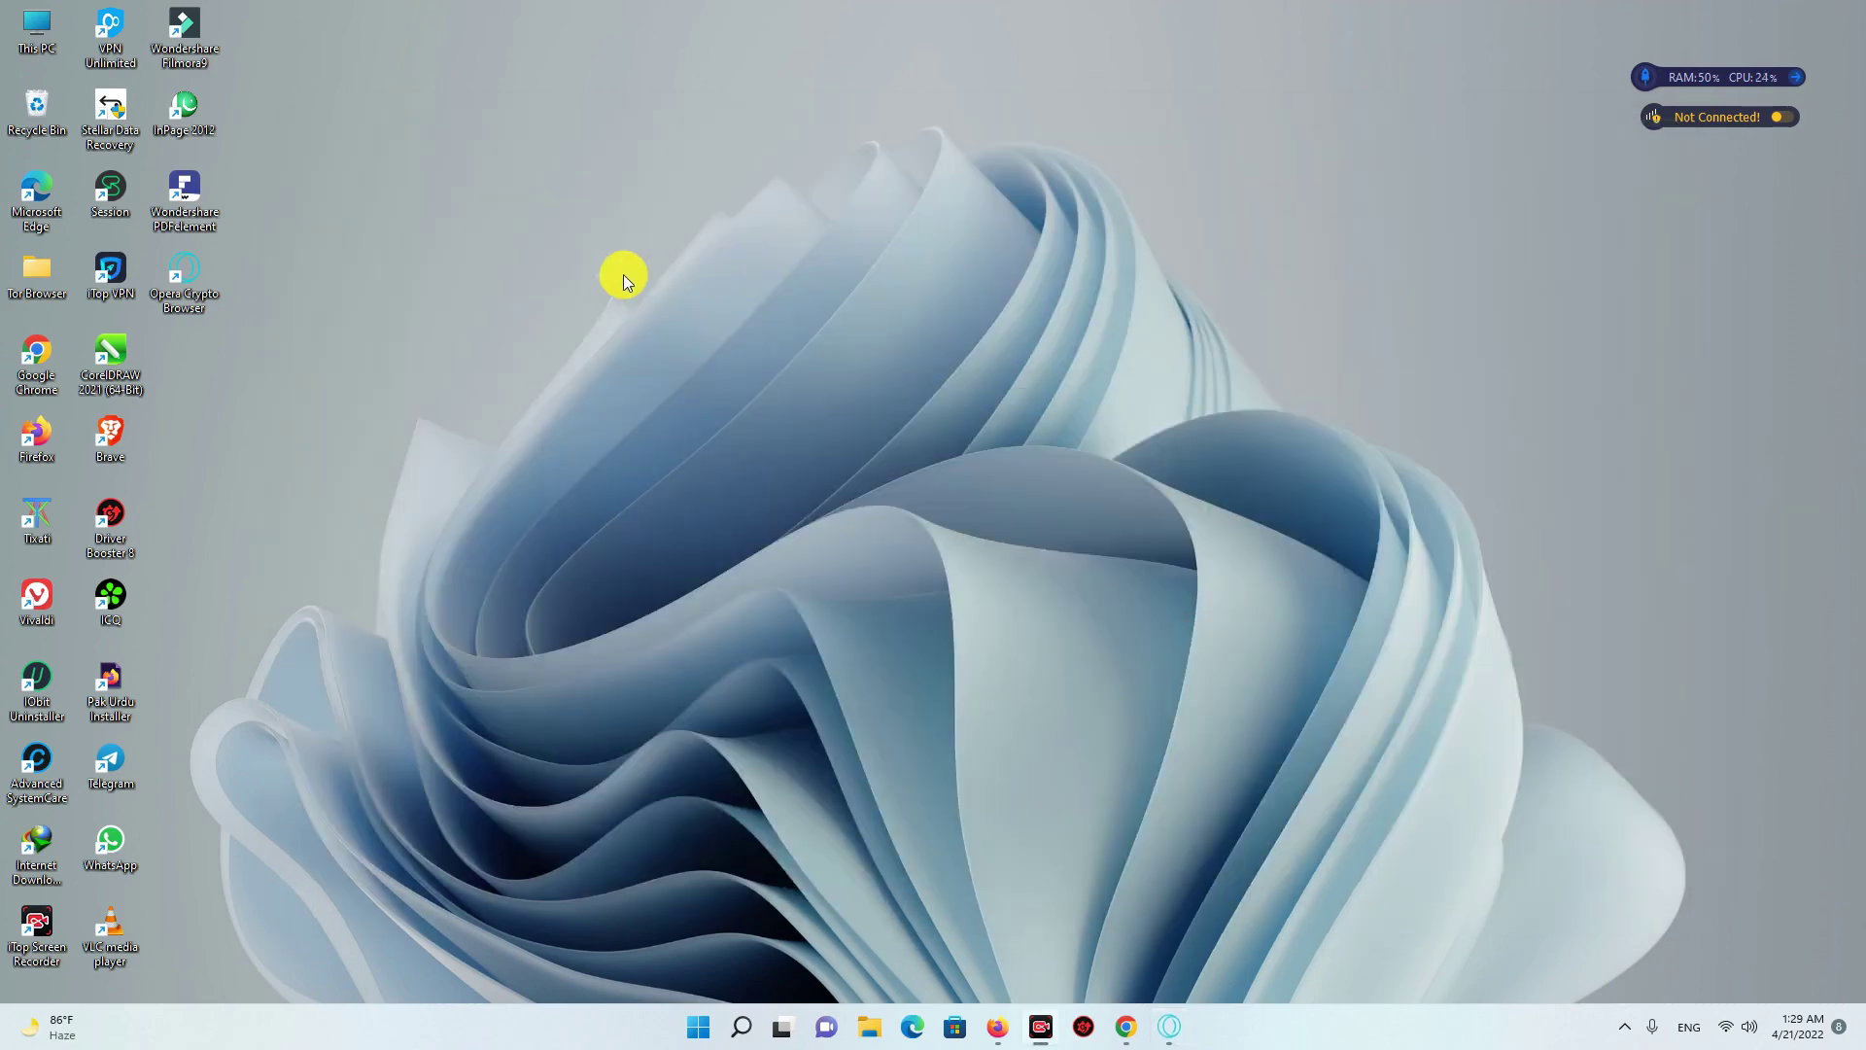